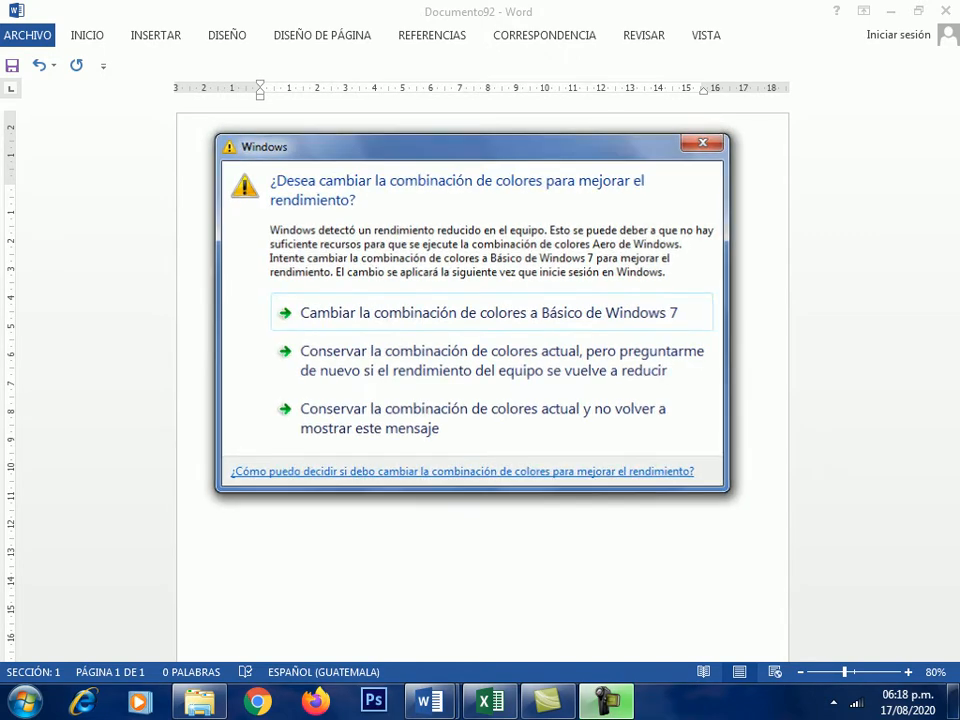
# - Dismiss the Windows colour-scheme warning and show the INSERTAR ribbon
pyautogui.press('Escape')
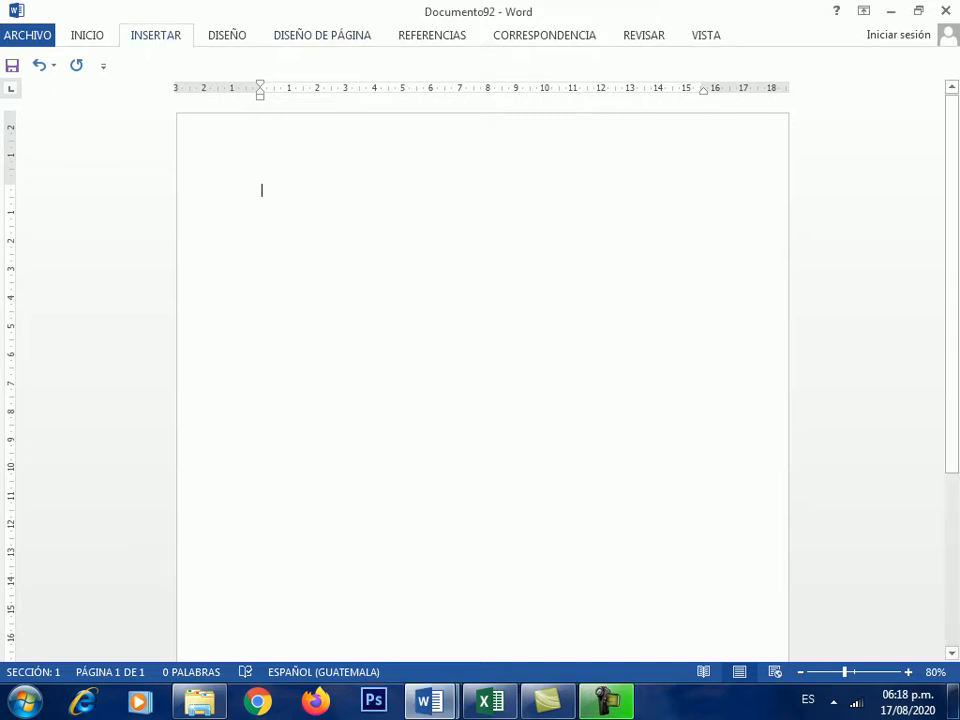
pyautogui.click(155, 35)
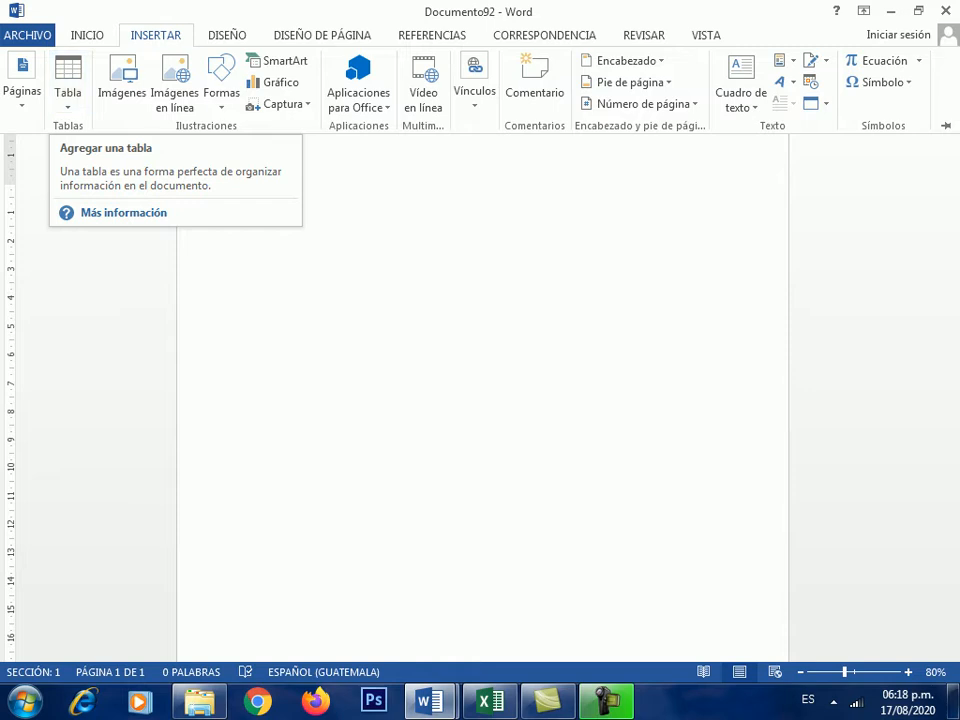
# - Insert an empty 4-column, 5-row table from the INSERTAR Tabla grid
pyautogui.click(156, 35)
pyautogui.click(156, 35)
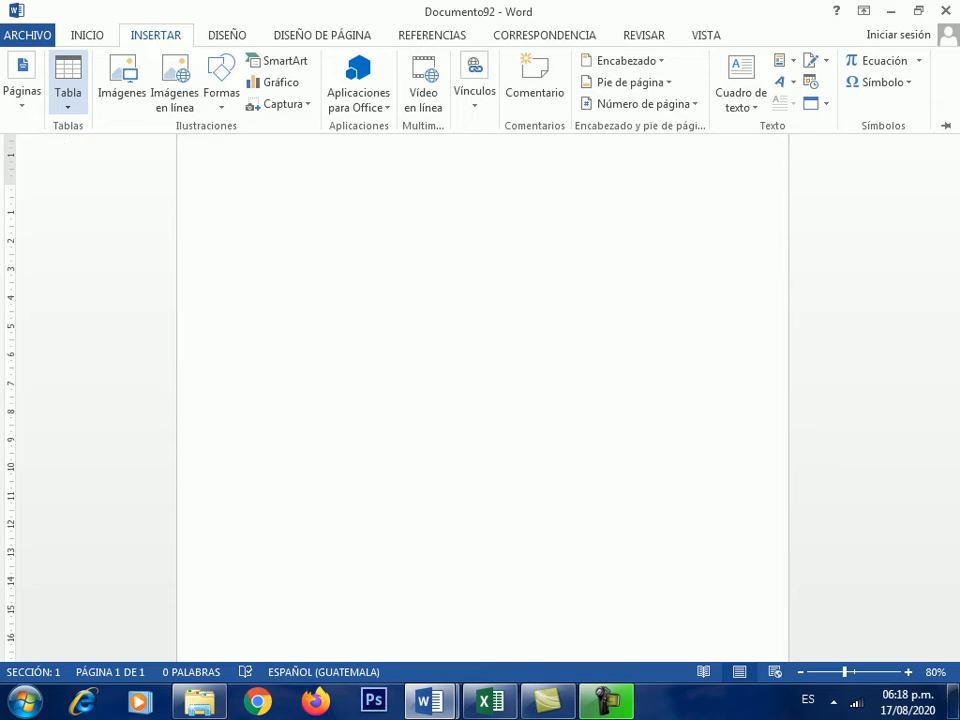
pyautogui.click(68, 82)
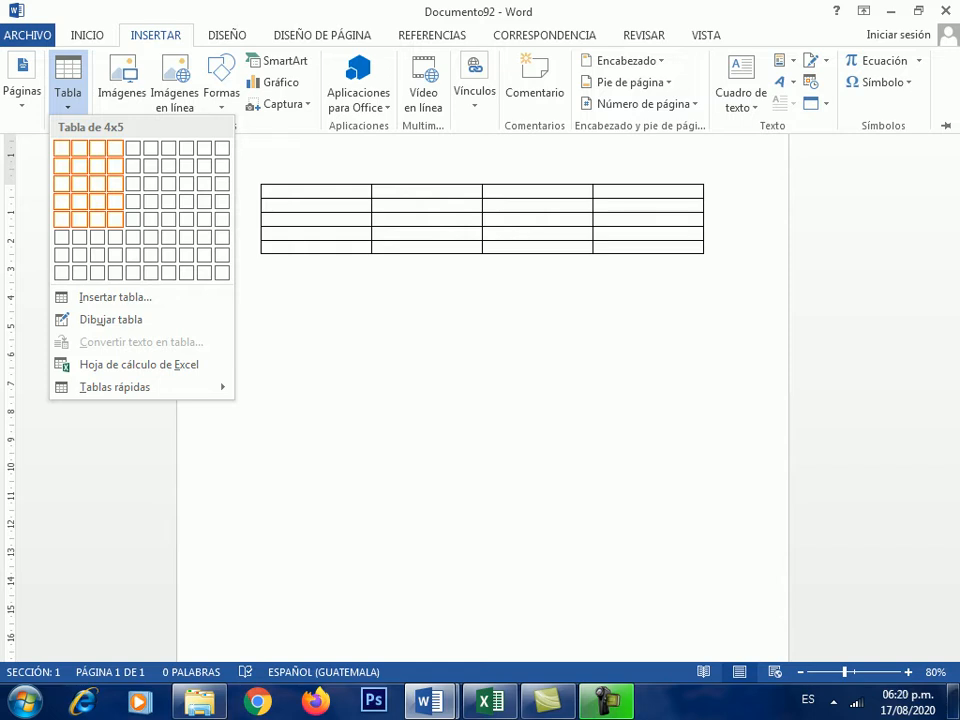
pyautogui.click(116, 220)
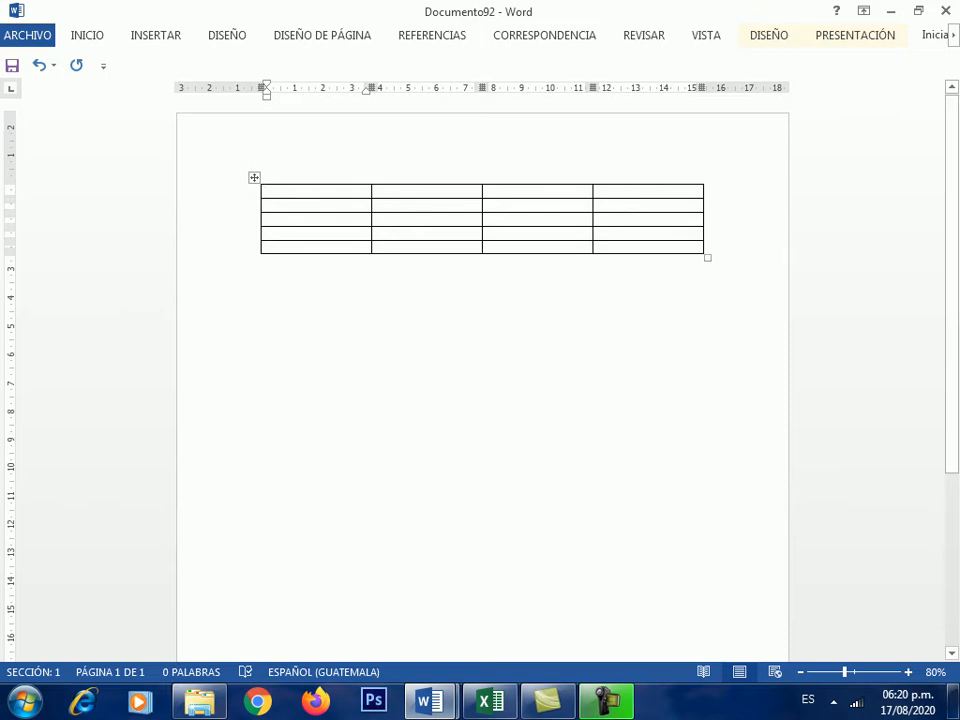
pyautogui.moveTo(253, 199)
# - Step through the first cells, then select the whole 4x5 table and delete it
pyautogui.click(268, 205)
pyautogui.press('Down')
pyautogui.press('Down')
pyautogui.press('Down')
pyautogui.click(268, 191)
pyautogui.click(380, 191)
pyautogui.click(489, 191)
pyautogui.click(254, 178)
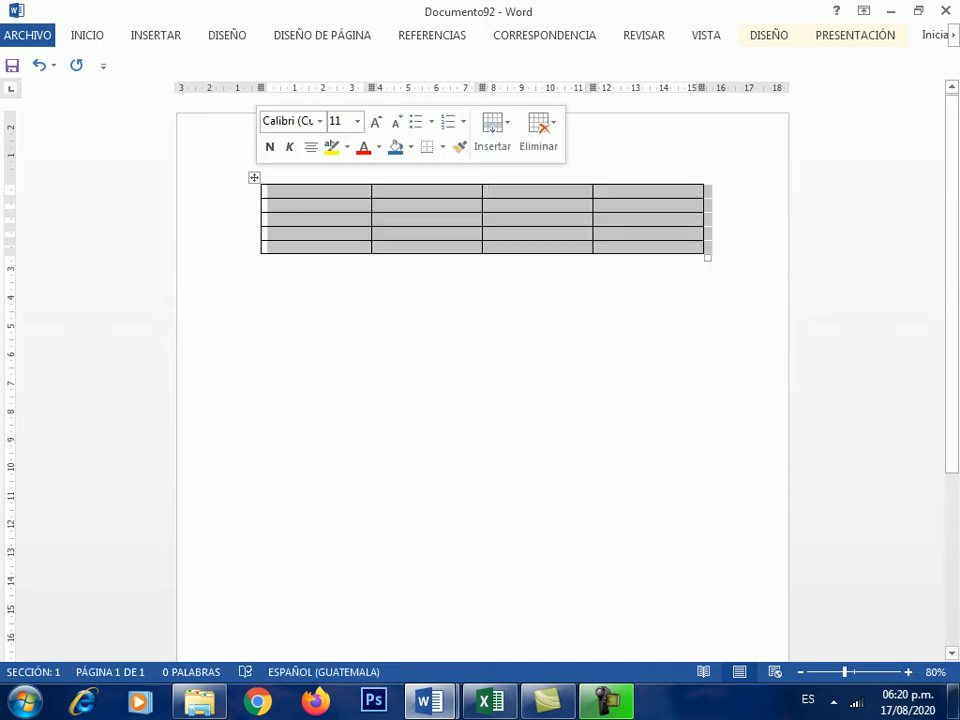
pyautogui.press('BackSpace')
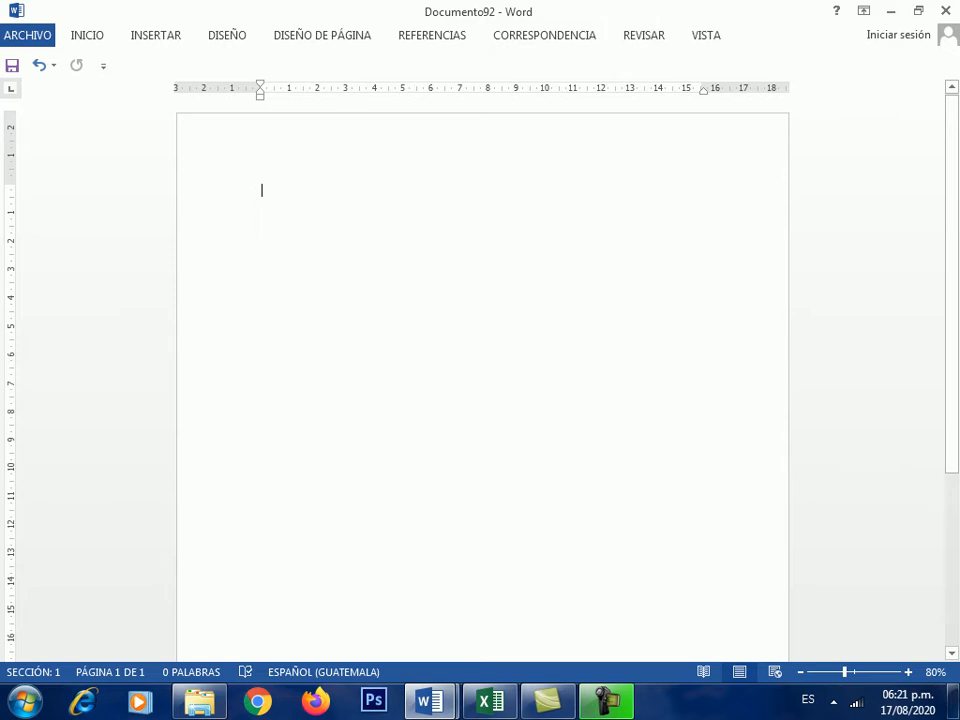
pyautogui.click(156, 35)
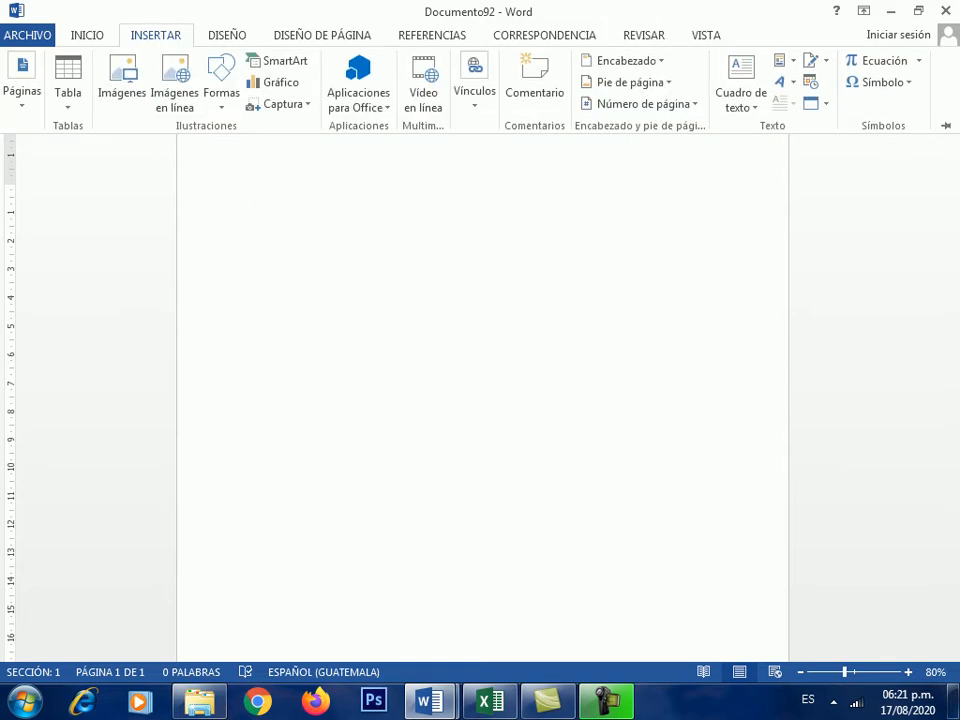
pyautogui.click(68, 84)
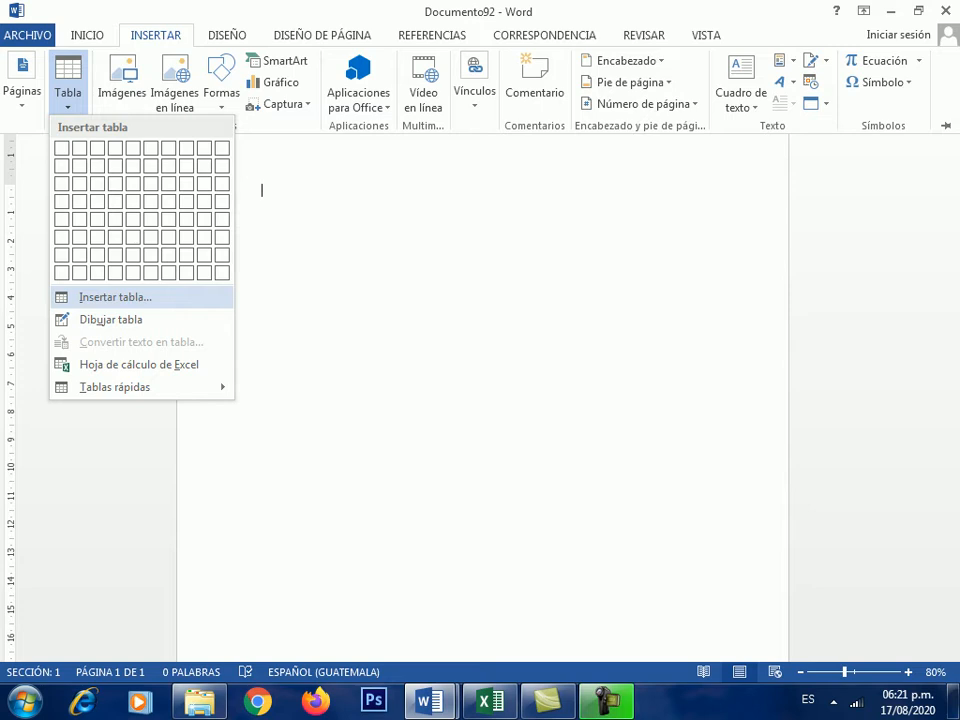
pyautogui.click(115, 297)
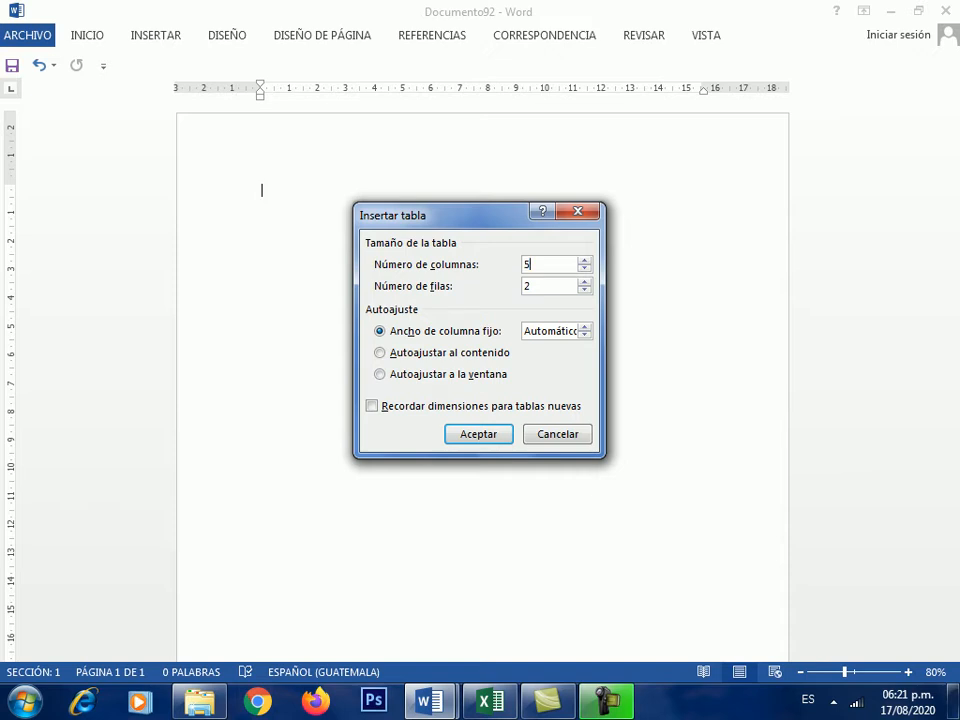
pyautogui.press('BackSpace')
pyautogui.write('4')
pyautogui.press('Tab')
pyautogui.write('3')
pyautogui.press('BackSpace')
pyautogui.write('5')
pyautogui.press('Return')
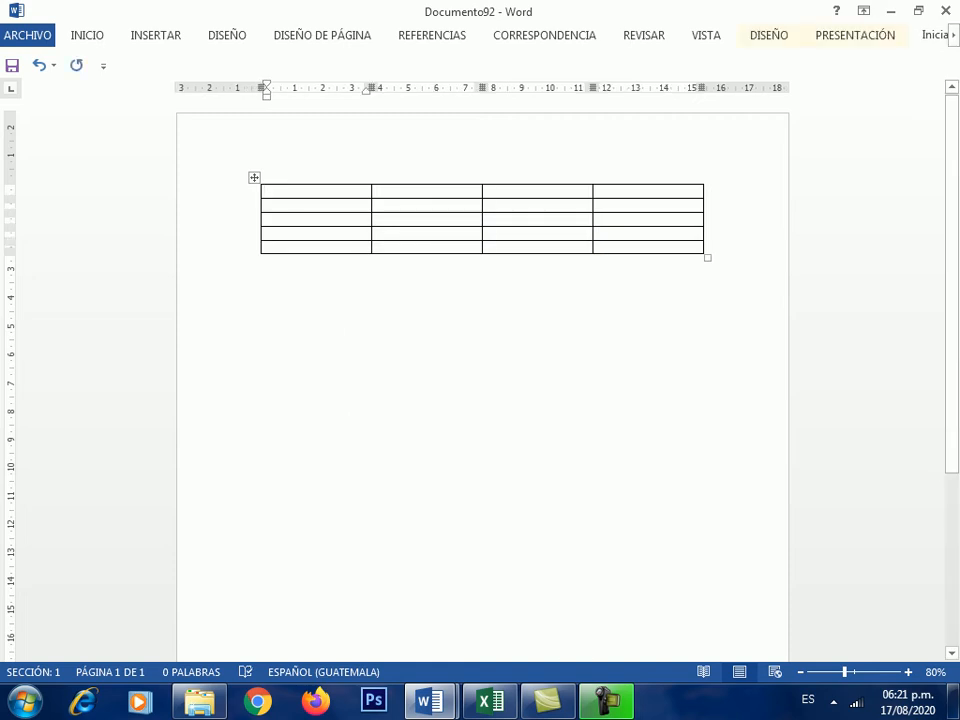
pyautogui.click(254, 177)
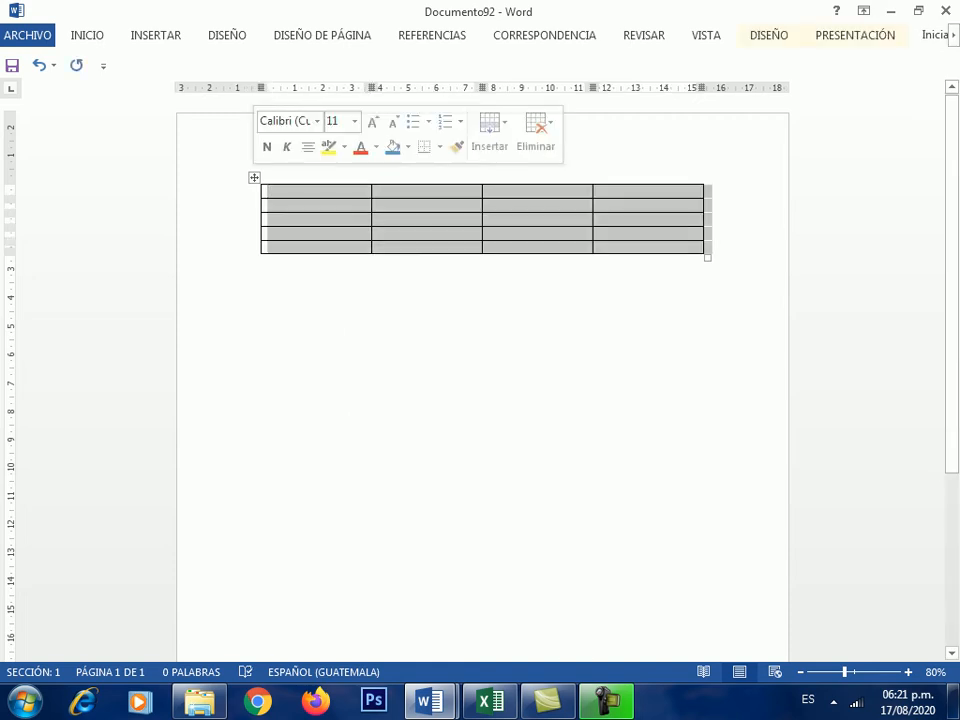
pyautogui.press('BackSpace')
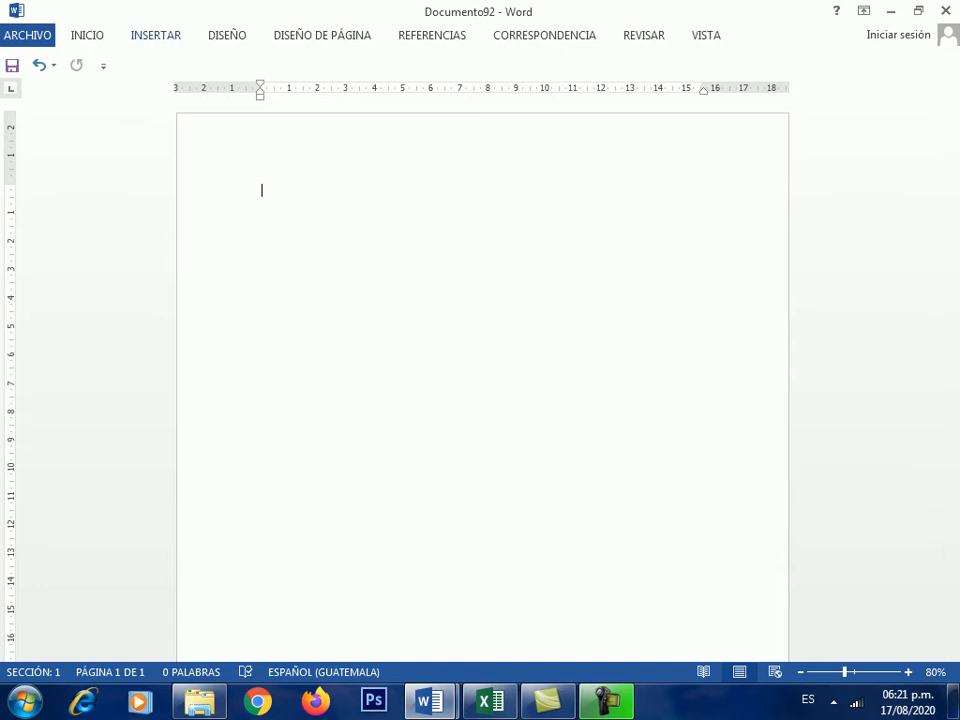
# - Insert a 5-column, 5-row table set to Autoajustar al contenido through the Insertar tabla dialog
pyautogui.click(155, 35)
pyautogui.click(68, 80)
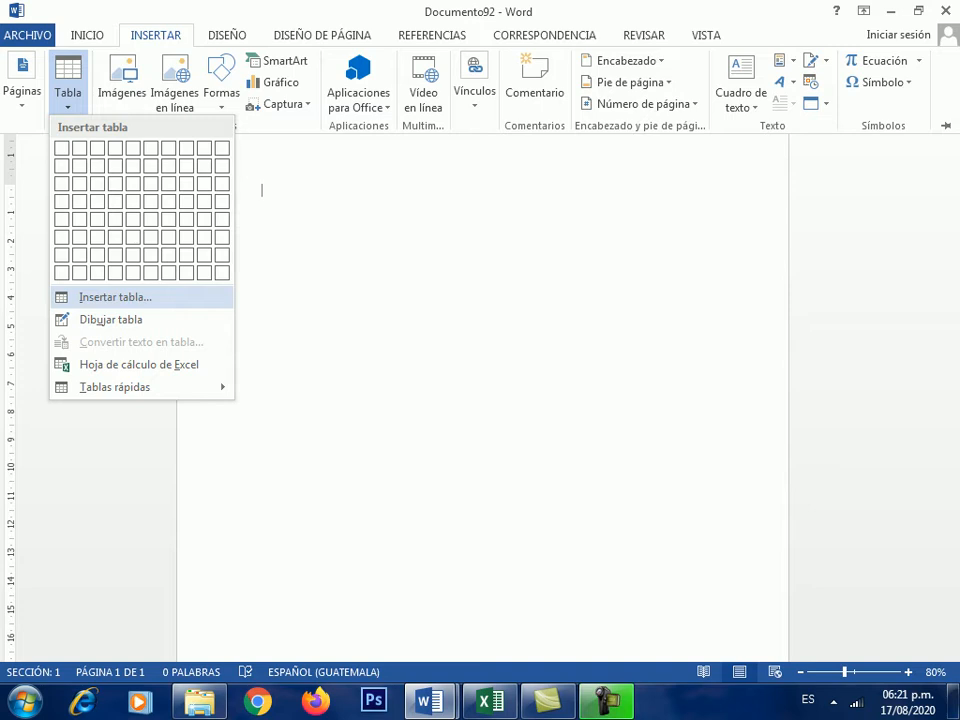
pyautogui.click(115, 297)
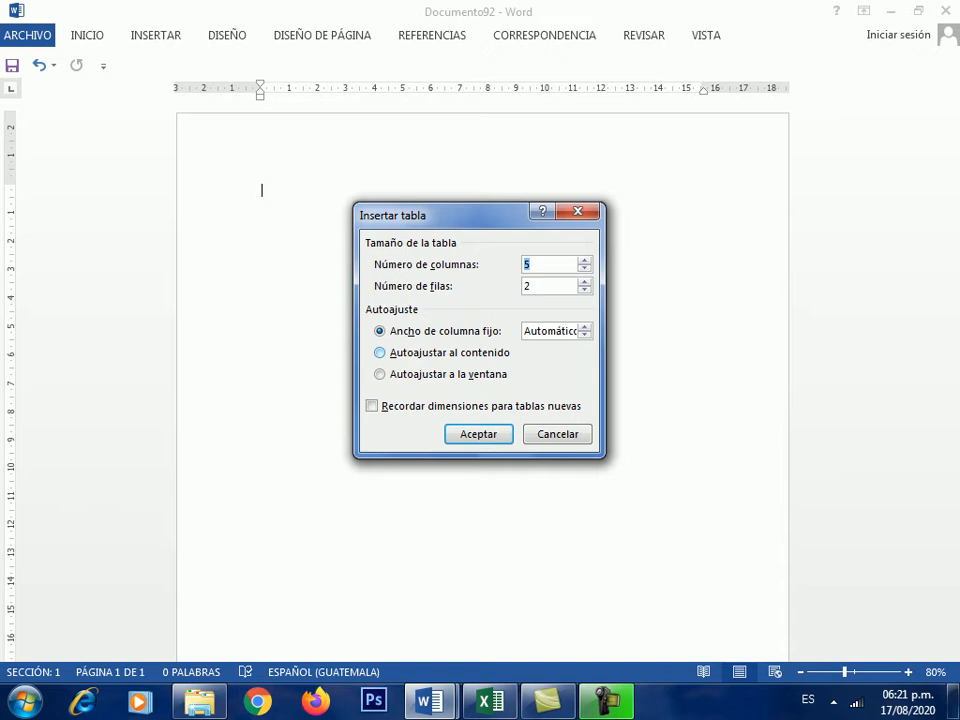
pyautogui.hotkey('alt', 'a')
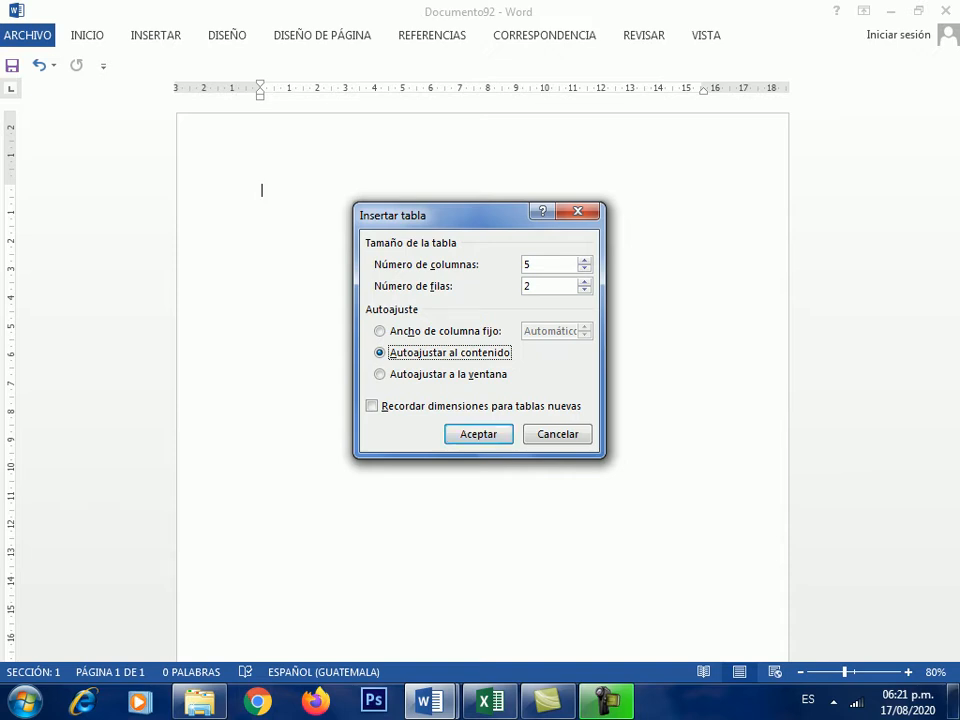
pyautogui.hotkey('alt', 'f')
pyautogui.write('5')
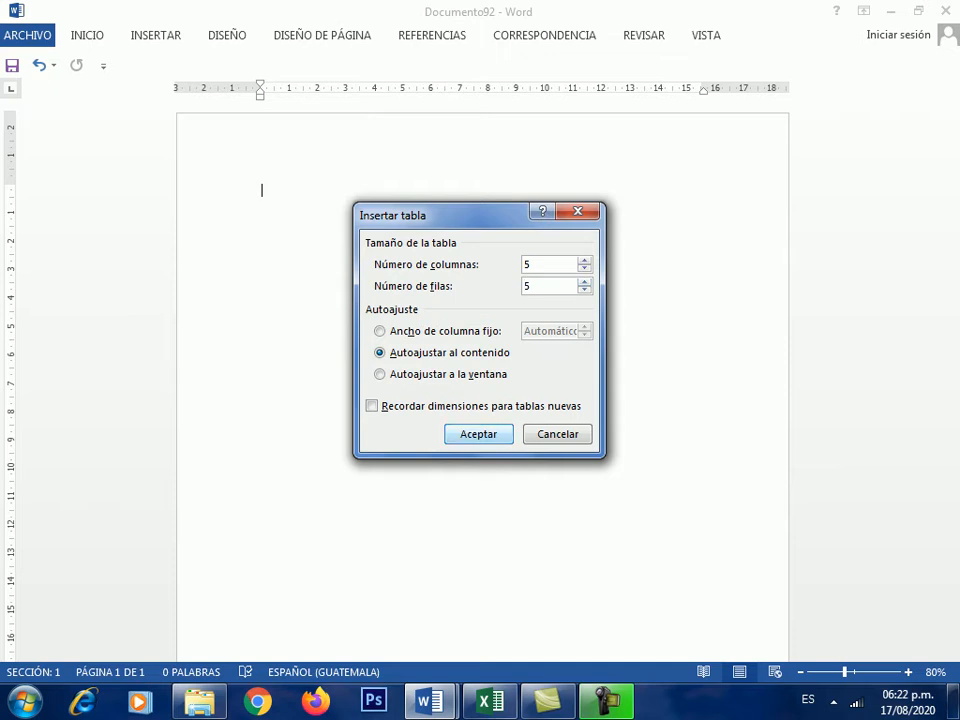
pyautogui.press('Return')
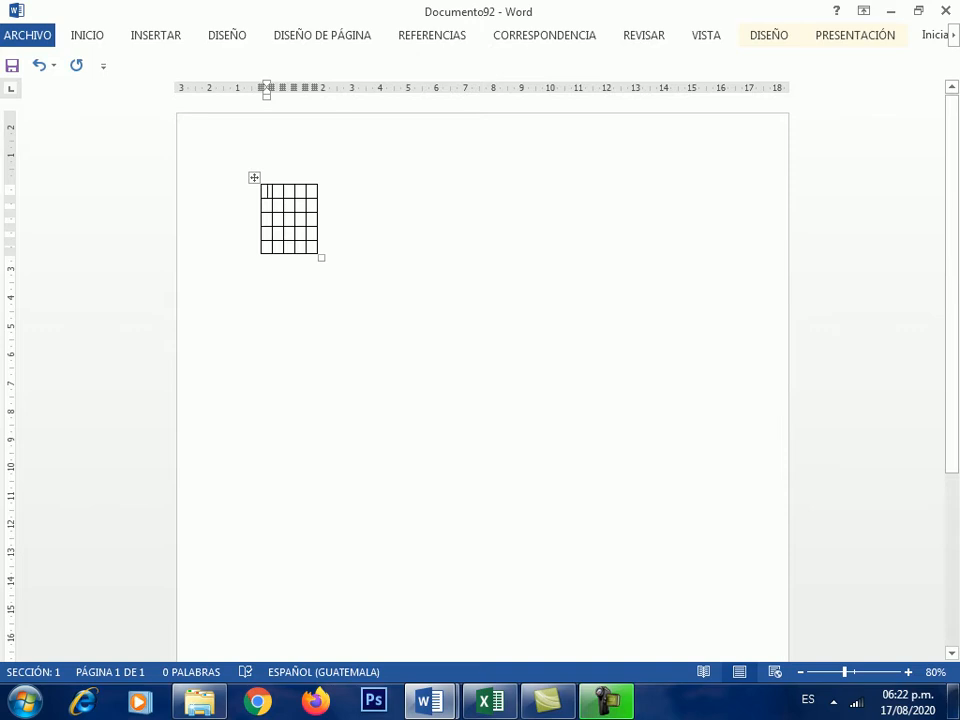
pyautogui.scroll(4, 280, 215)
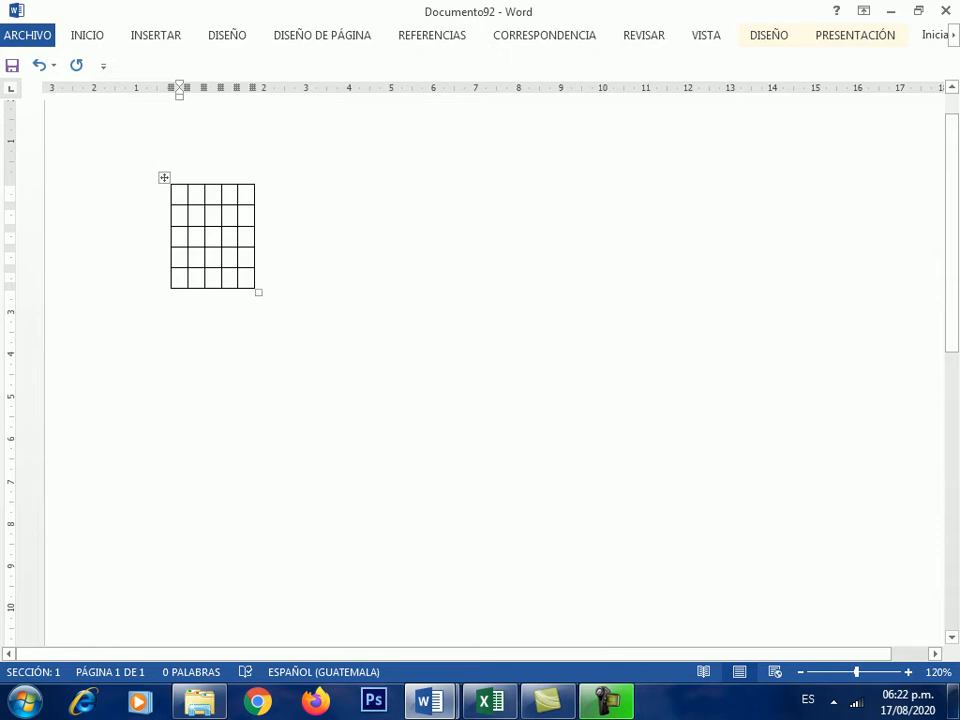
# - Fill the five first-row cells with filler letters
pyautogui.write('KHKHKHKHJHJKH')
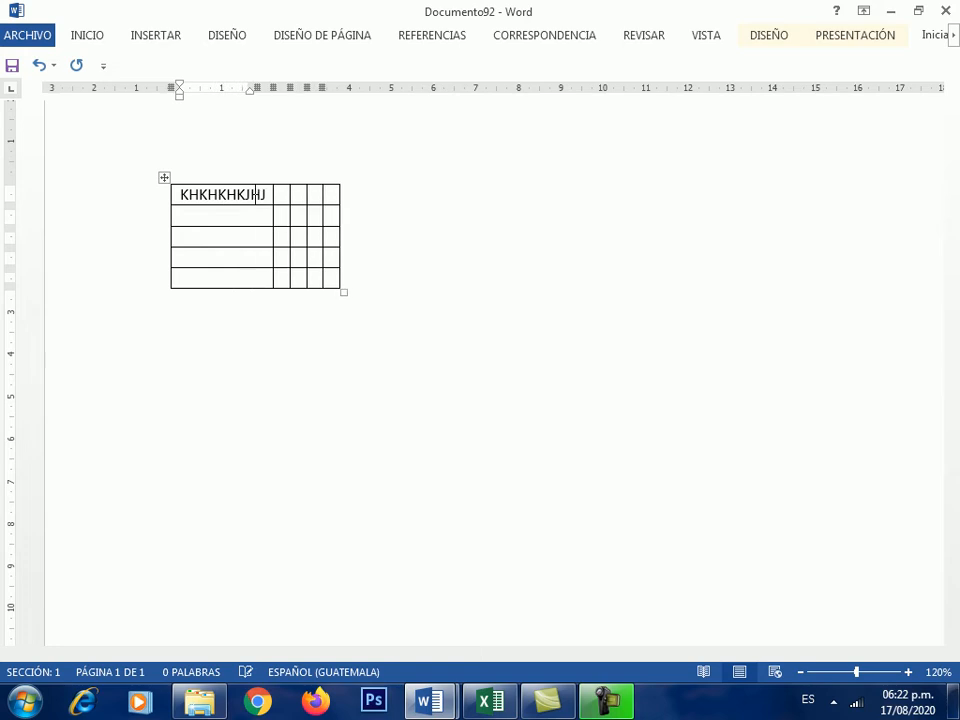
pyautogui.press('Tab')
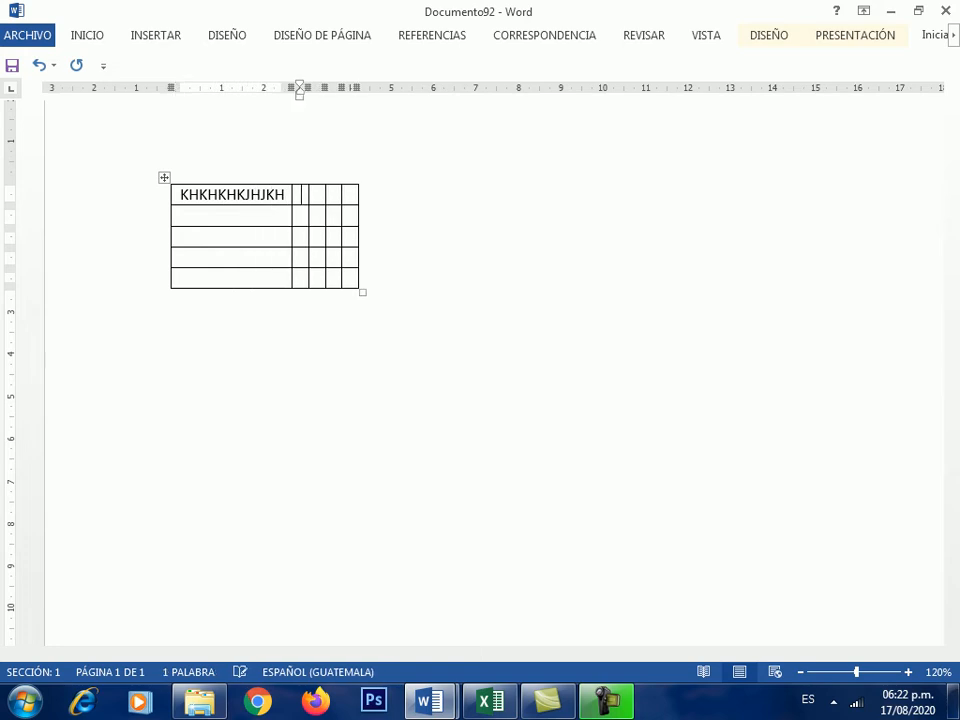
pyautogui.write('LKJLJLJLJLKHJKHKJHK')
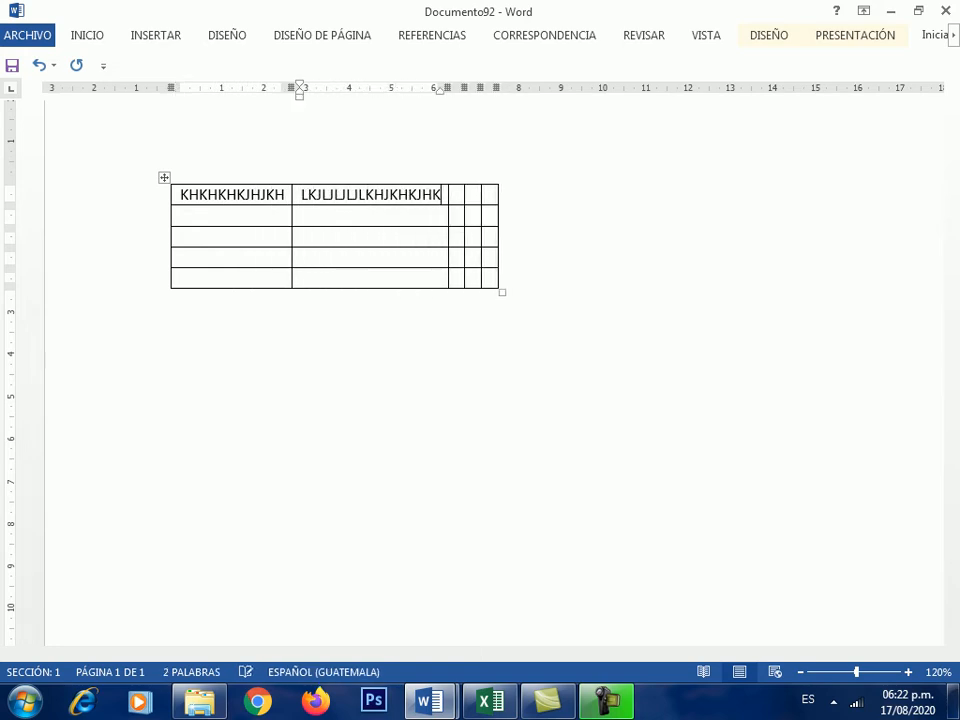
pyautogui.press('Tab')
pyautogui.write('LJLJLKJLKJLKJKLJKLJ')
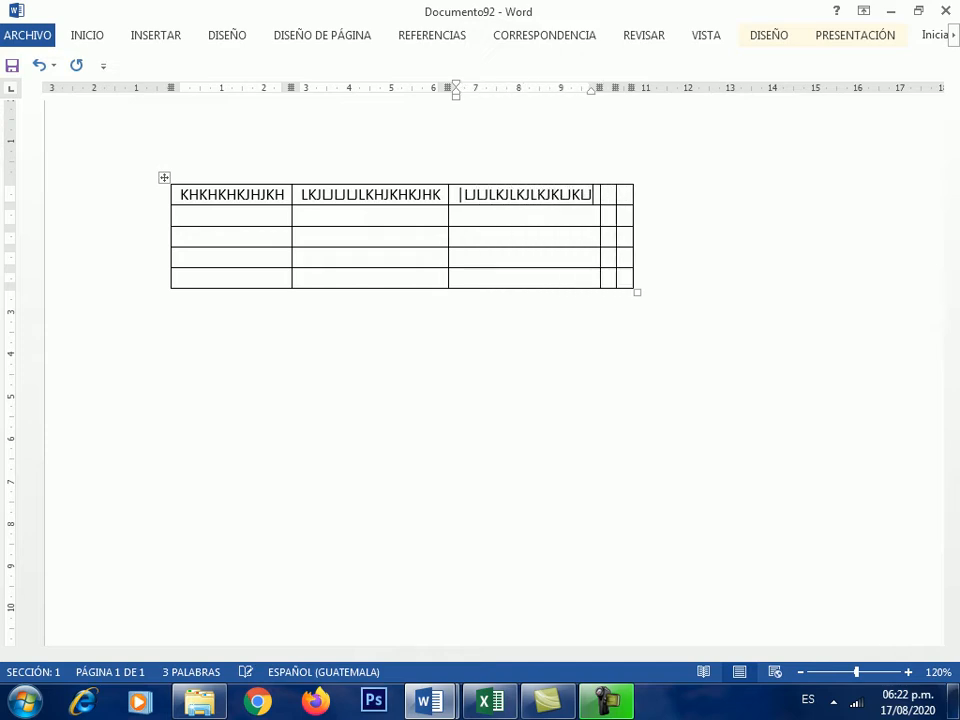
pyautogui.press('Tab')
pyautogui.write('LJLJLJLJLKJLKJLJ')
pyautogui.press('Tab')
pyautogui.write('KJHKJHKJHKJ')
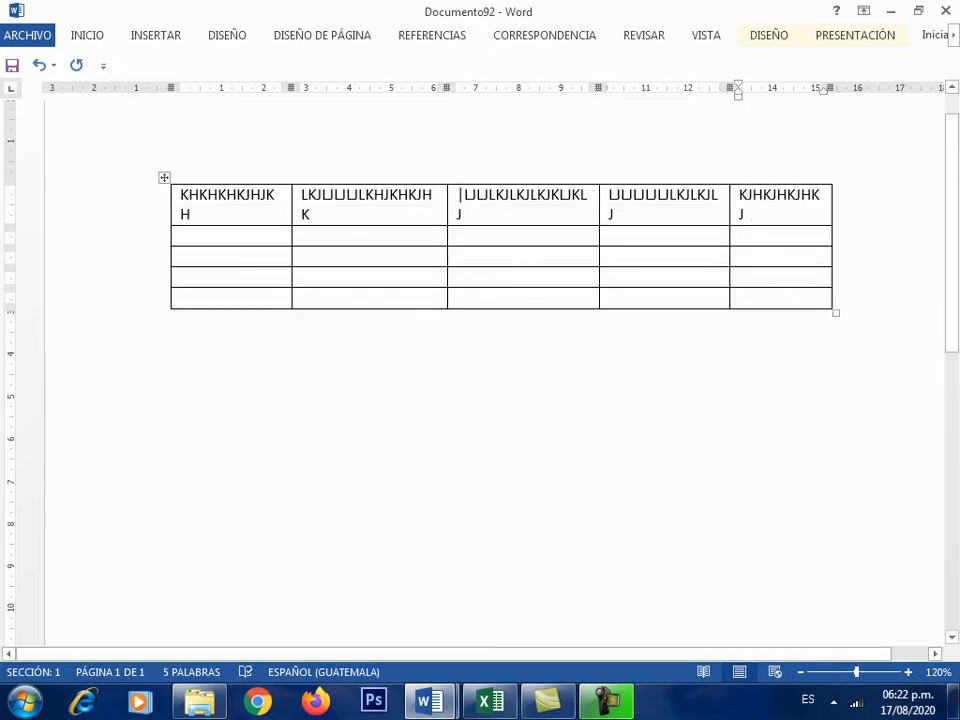
# - Select the whole test table and delete it
pyautogui.click(164, 177)
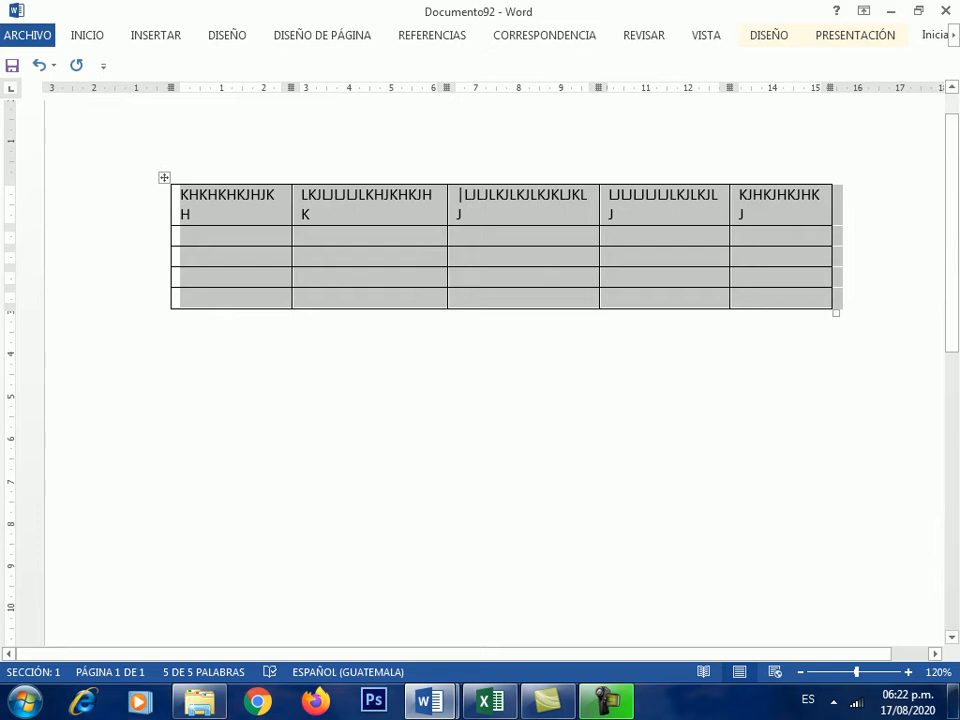
pyautogui.press('BackSpace')
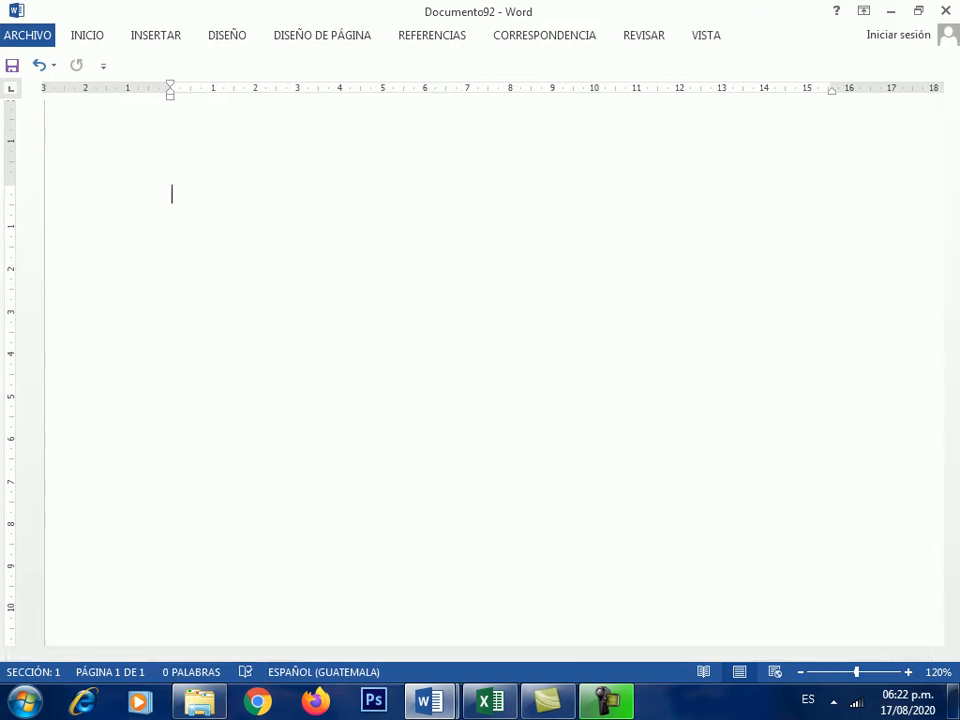
pyautogui.click(156, 35)
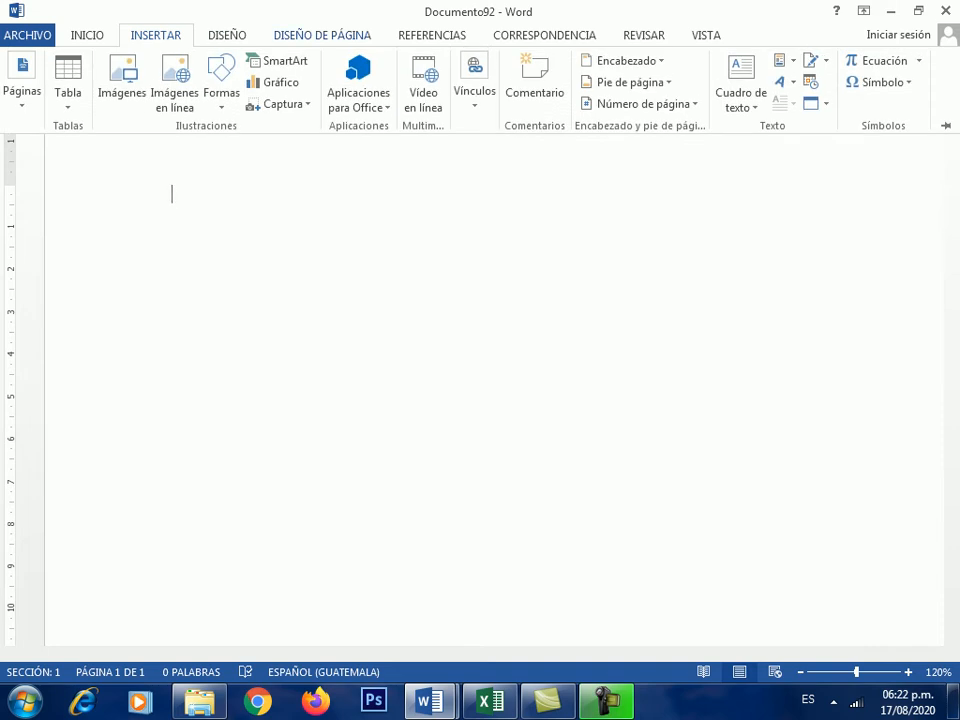
# - Switch the page orientation to landscape (Horizontal)
pyautogui.click(322, 35)
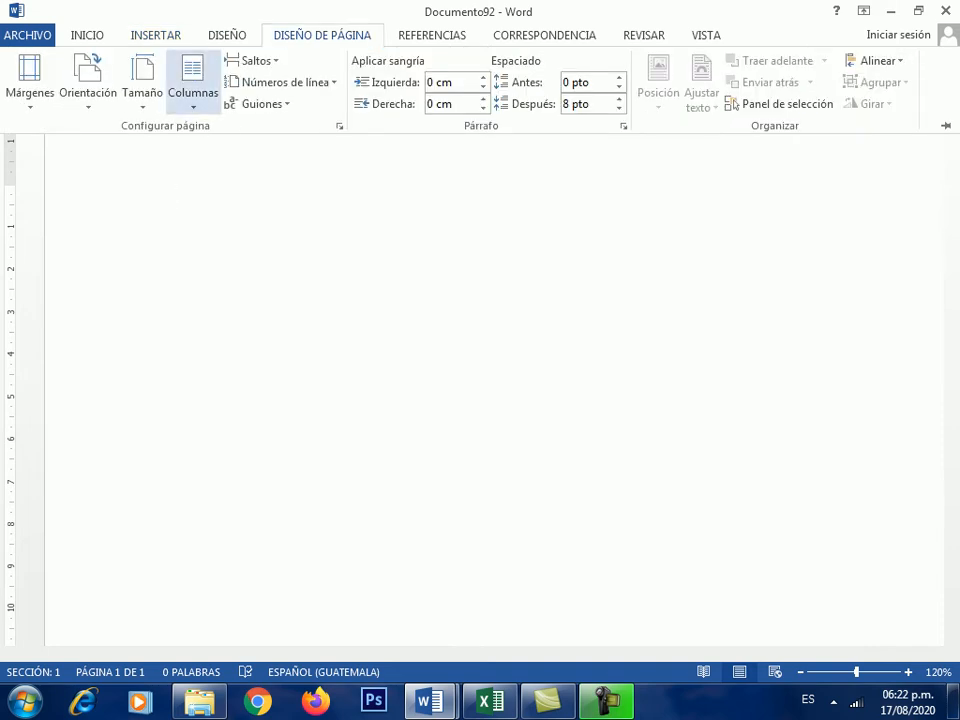
pyautogui.click(88, 80)
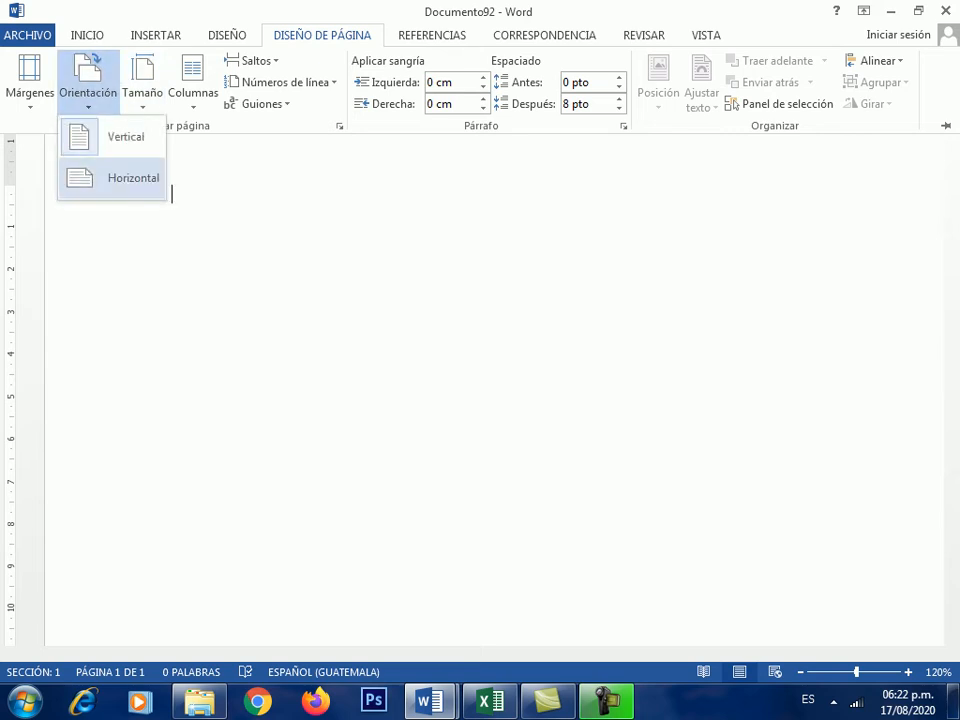
pyautogui.click(120, 178)
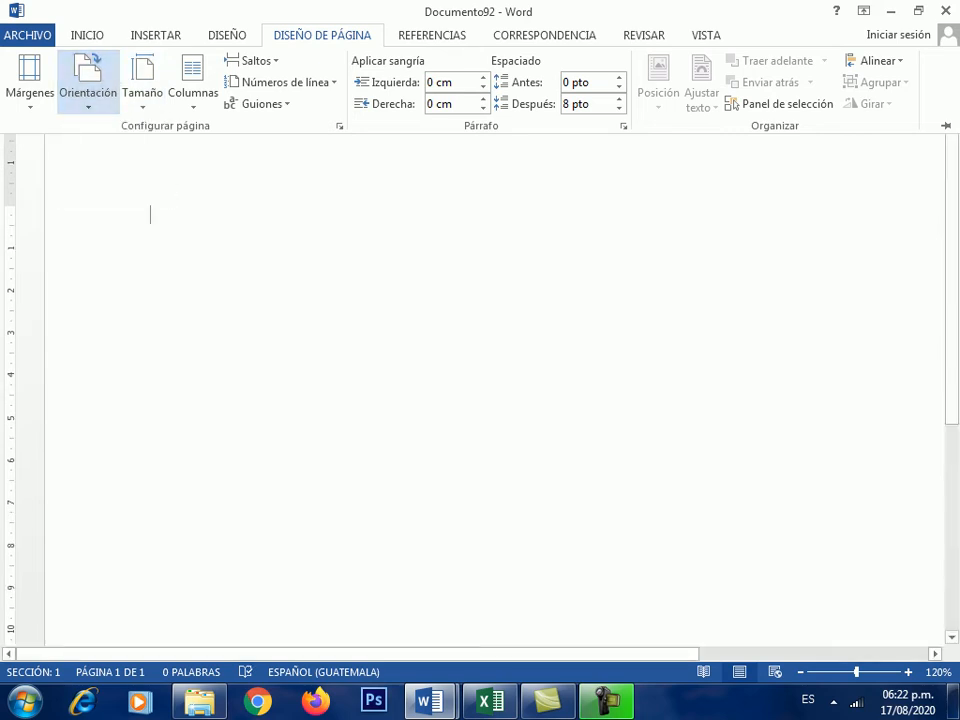
# - Insert an empty 3-column, 2-row table
pyautogui.click(156, 35)
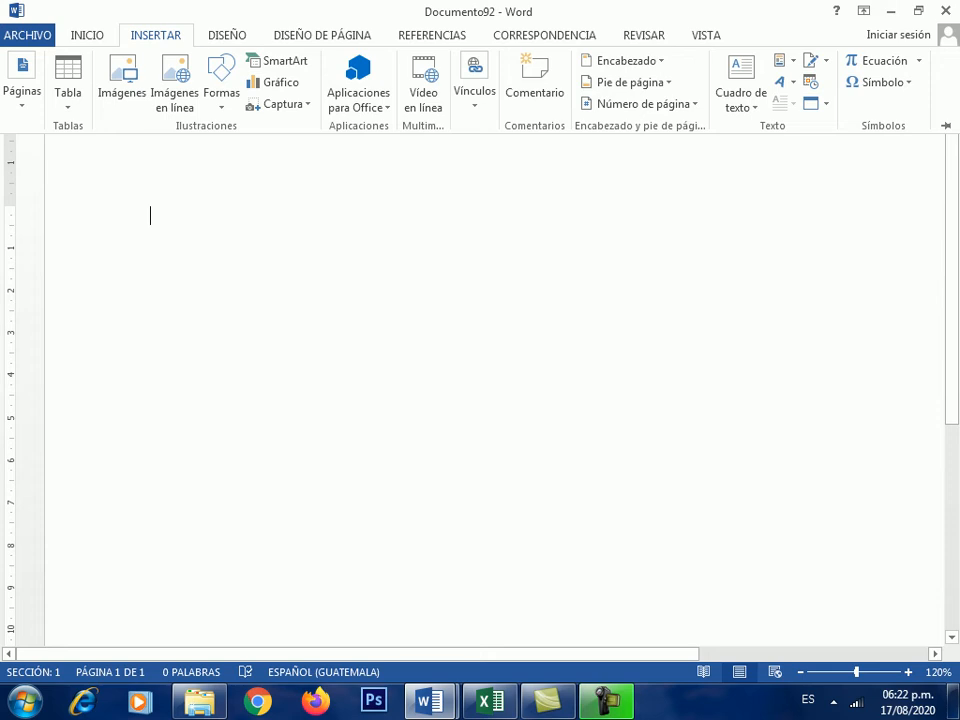
pyautogui.click(68, 82)
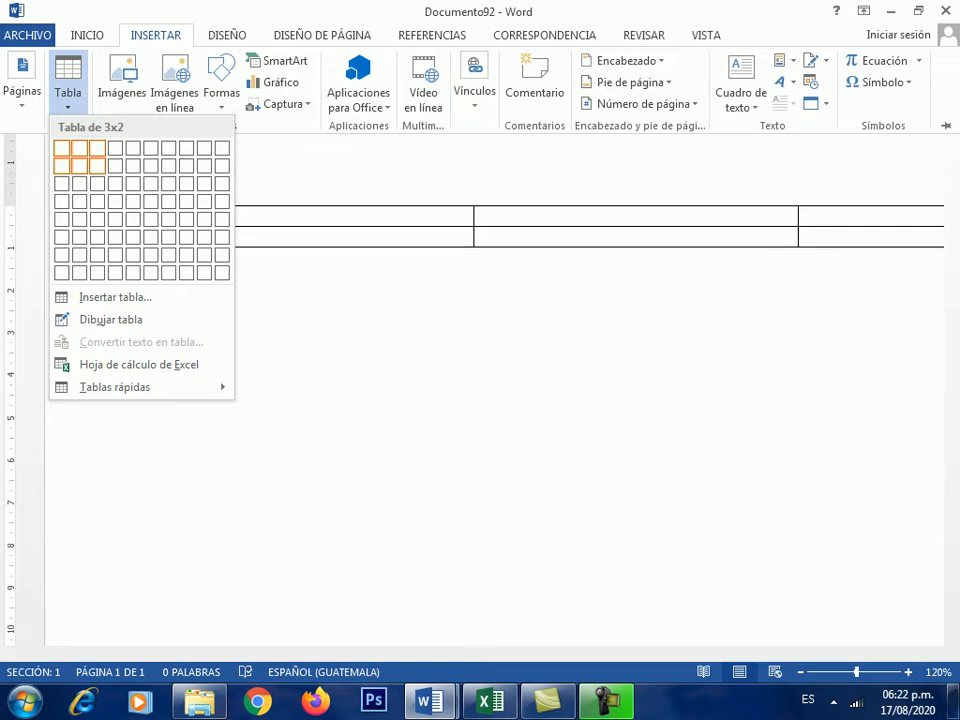
pyautogui.click(97, 165)
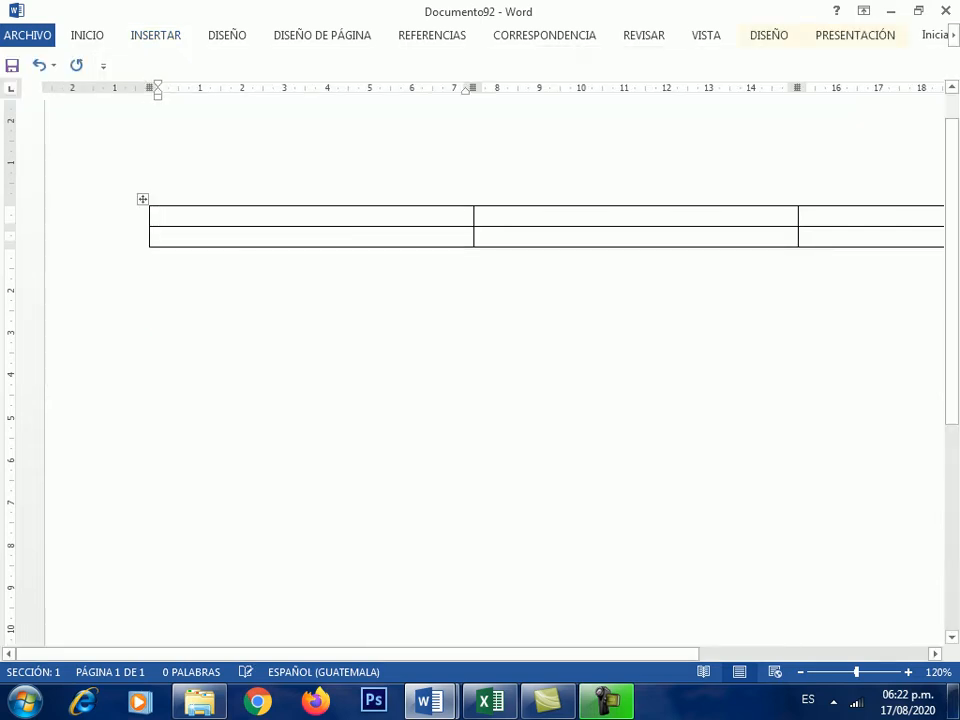
pyautogui.scroll(-5, 480, 390)
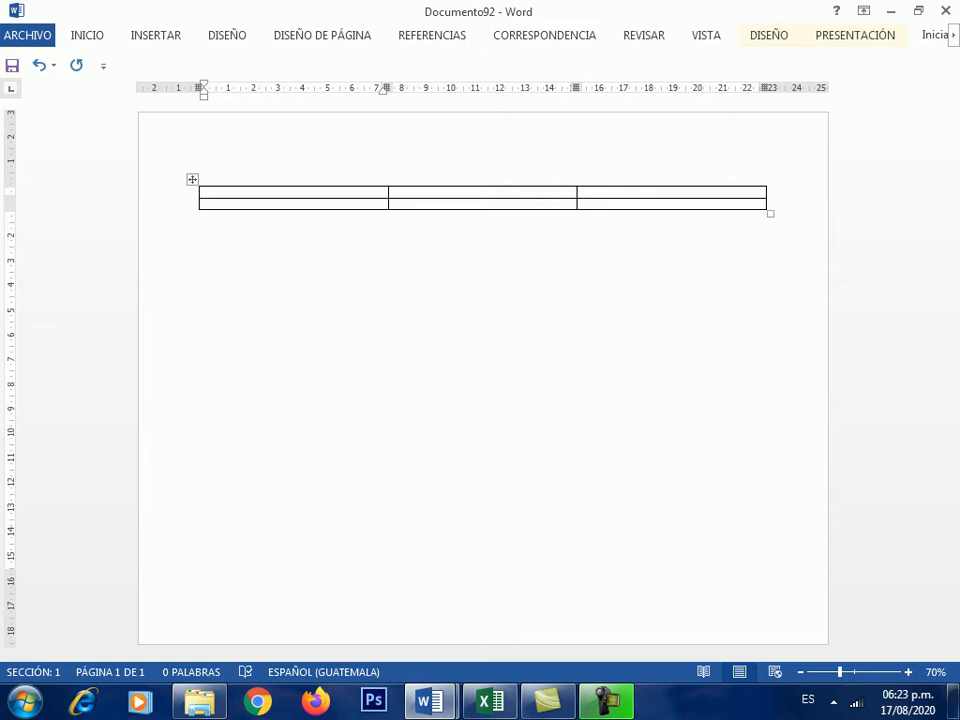
# - Type the headings COMPETENCIAS, ACTIVIDADES and RECURSOS across the first row
pyautogui.write('C')
pyautogui.press('BackSpace')
pyautogui.write('COMP')
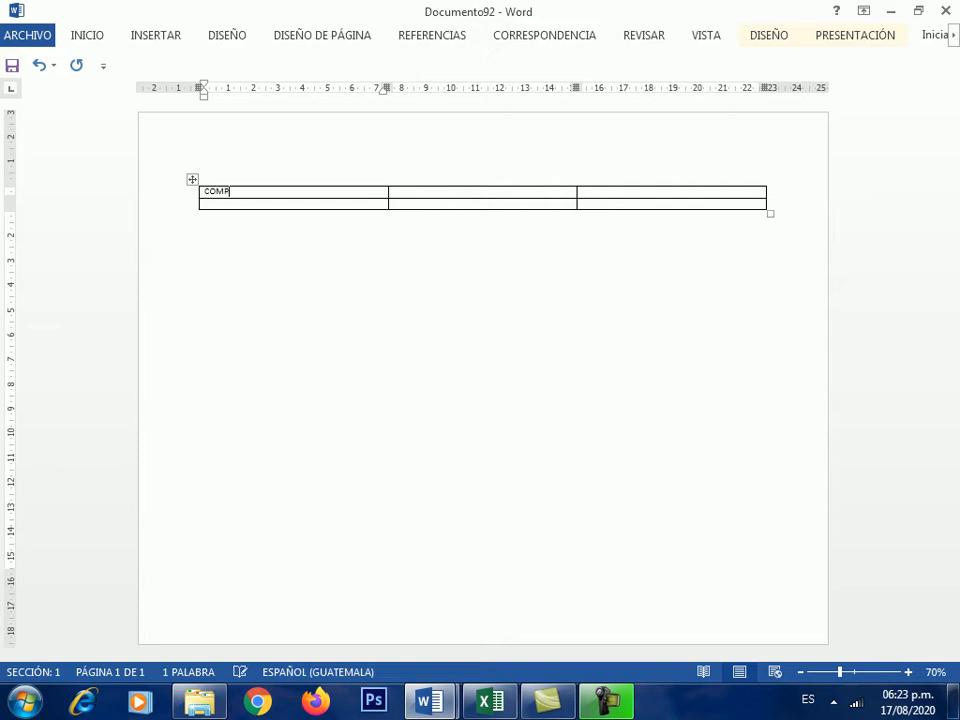
pyautogui.write('ETENCIAS')
pyautogui.press('Tab')
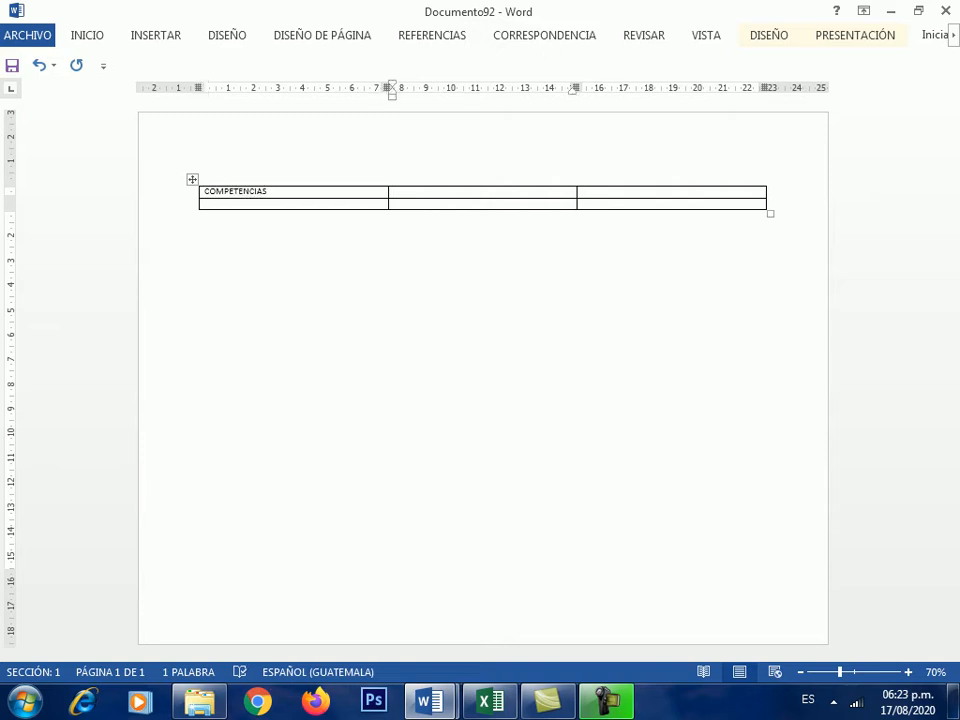
pyautogui.write('ACTIVIDADES')
pyautogui.press('Tab')
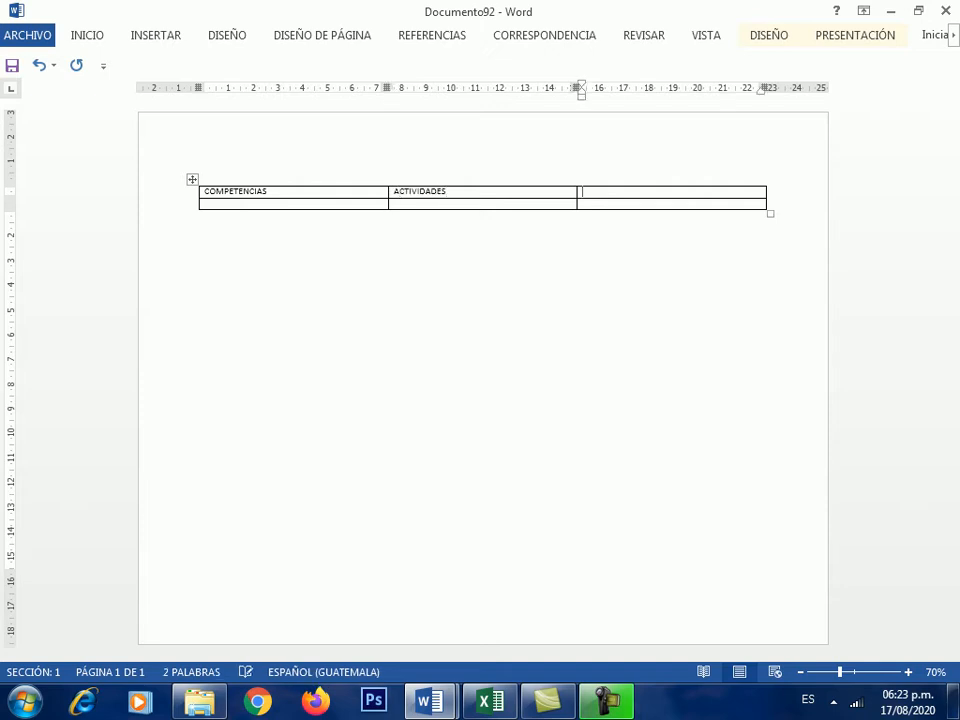
pyautogui.write('RECURSOS')
# - Centre the header row text and enlarge it twice to size 12
pyautogui.moveTo(840, 672); pyautogui.dragTo(852, 672)
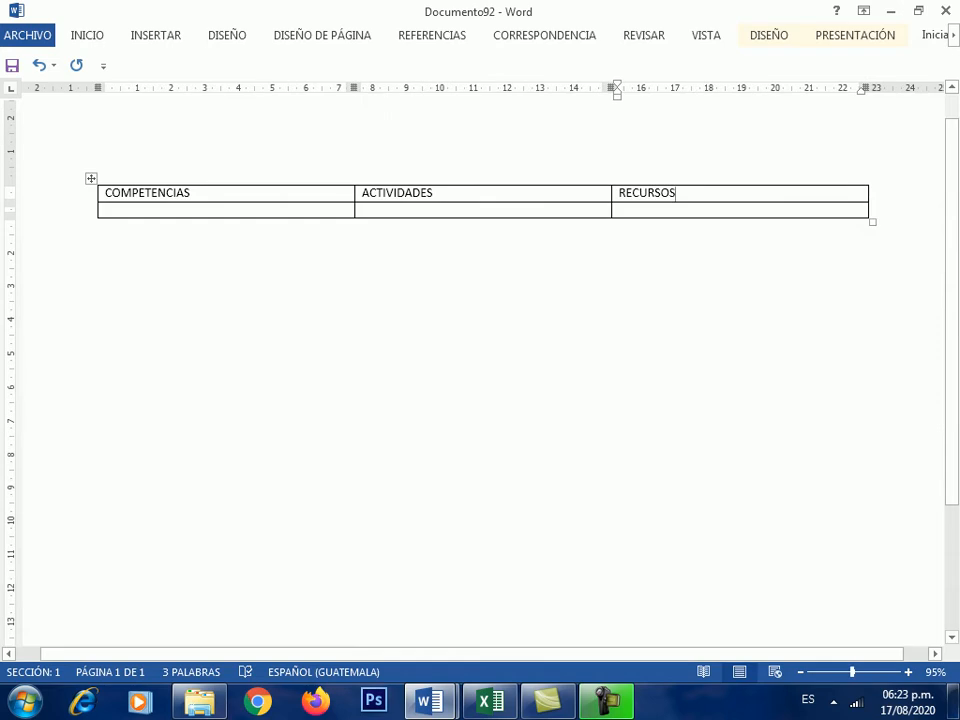
pyautogui.moveTo(106, 193); pyautogui.dragTo(645, 196)
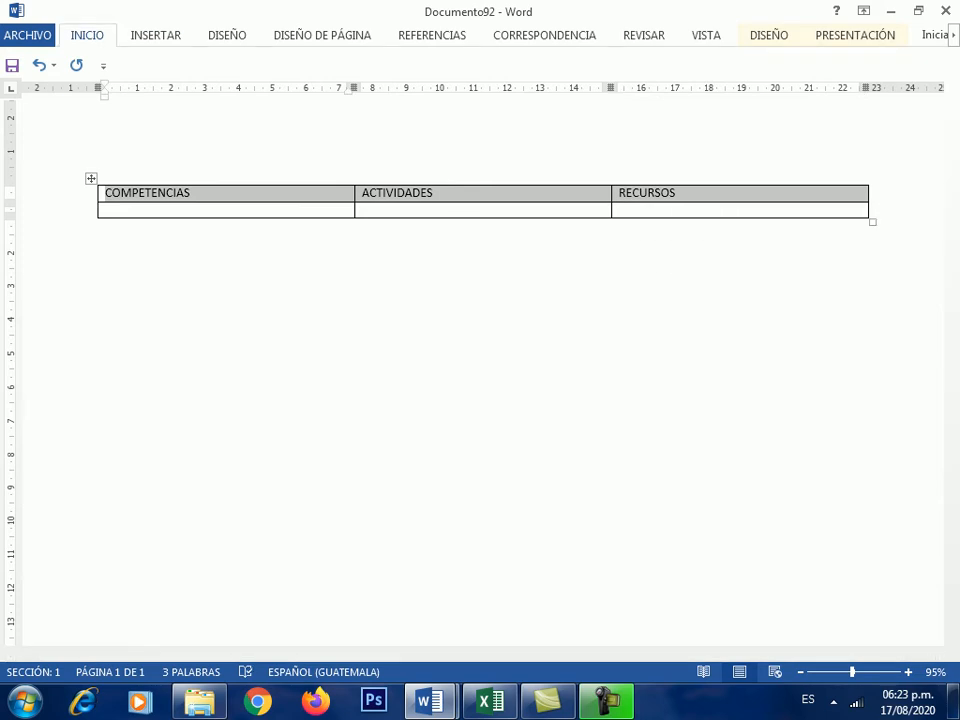
pyautogui.click(87, 35)
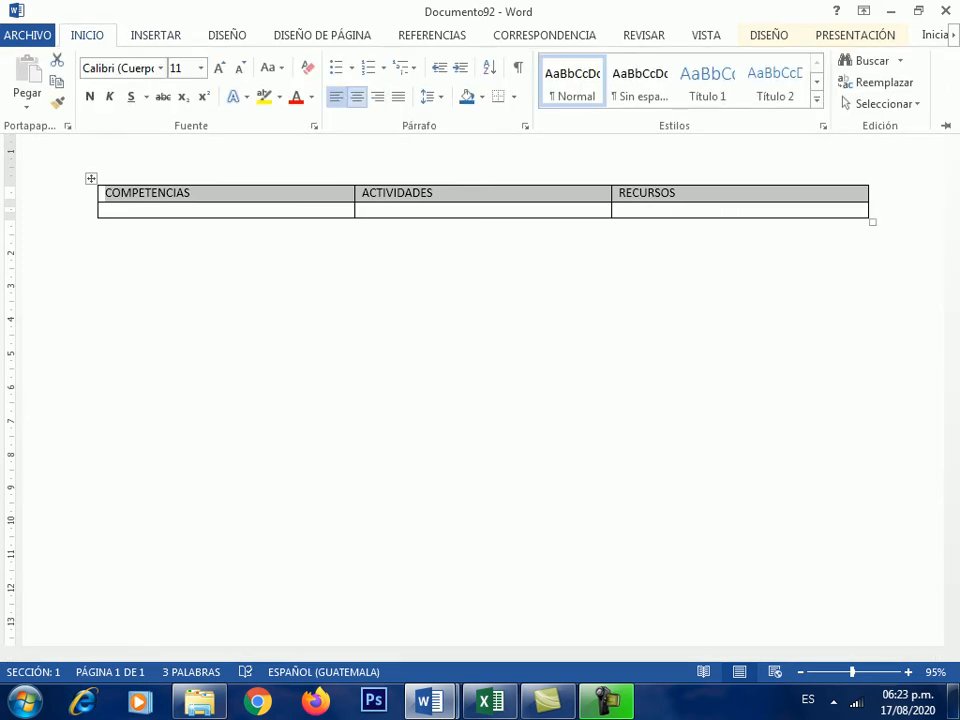
pyautogui.click(357, 96)
pyautogui.click(219, 67)
pyautogui.click(219, 67)
pyautogui.click(106, 214)
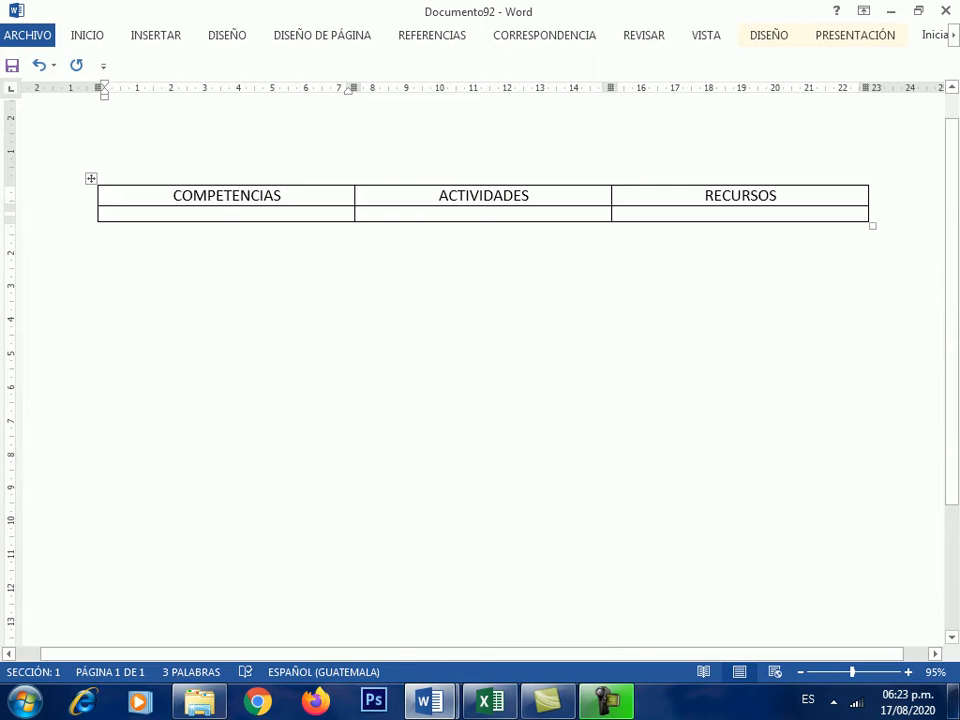
# - Add three blank lines in the second row's first cell to make the row much taller
pyautogui.press('Return')
pyautogui.press('Return')
pyautogui.press('Return')
pyautogui.press('Return')
pyautogui.press('Return')
pyautogui.press('Return')
pyautogui.press('Return')
pyautogui.press('Return')
pyautogui.press('Return')
pyautogui.press('Return')
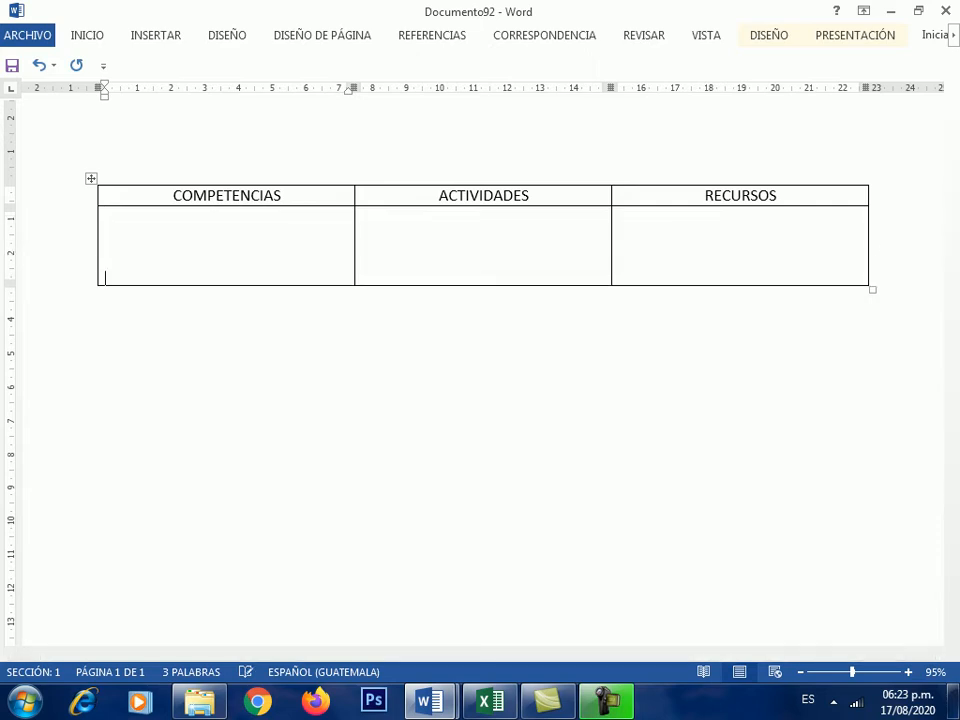
pyautogui.press('Return')
pyautogui.press('Return')
pyautogui.press('Return')
pyautogui.press('Return')
pyautogui.press('Return')
pyautogui.press('Return')
pyautogui.press('Return')
pyautogui.press('Return')
pyautogui.press('Return')
pyautogui.press('Return')
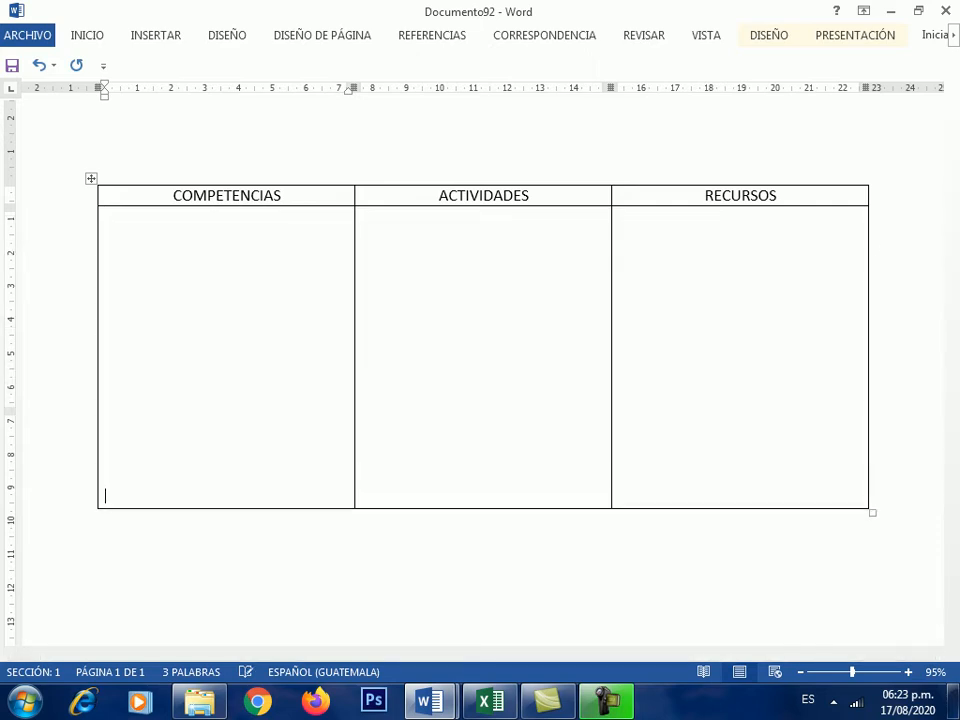
pyautogui.scroll(-2, 483, 372)
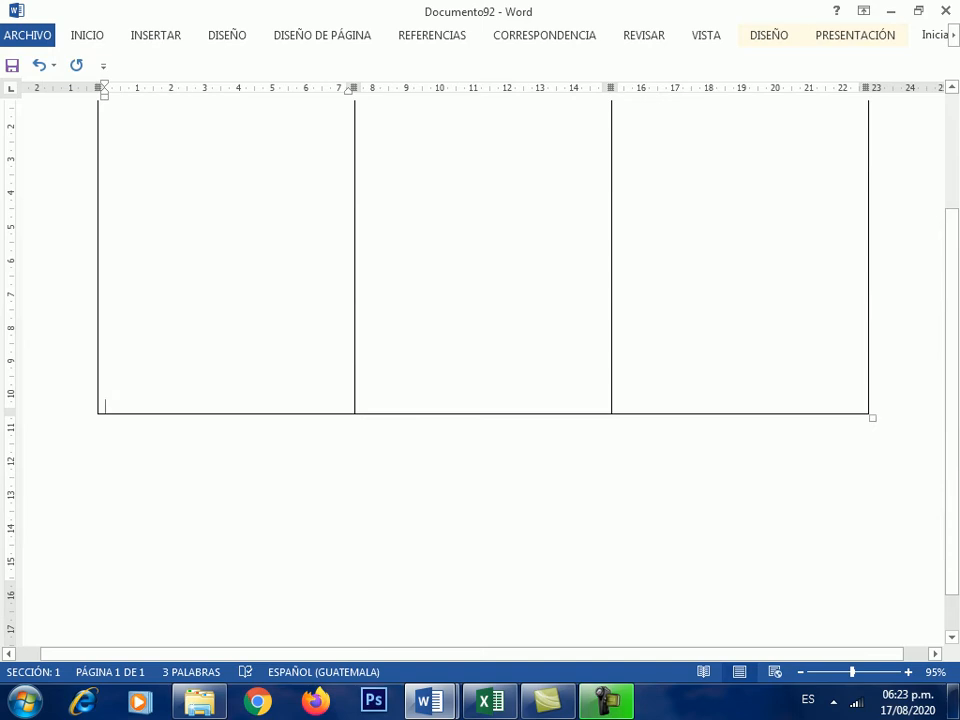
pyautogui.scroll(-1, 483, 372)
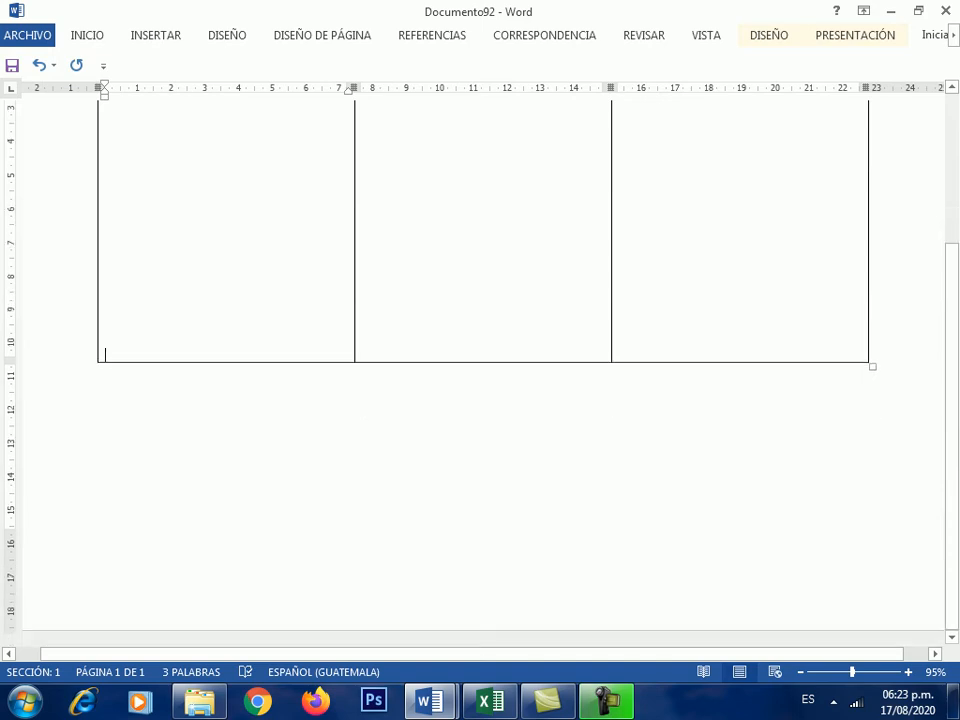
pyautogui.scroll(2, 483, 372)
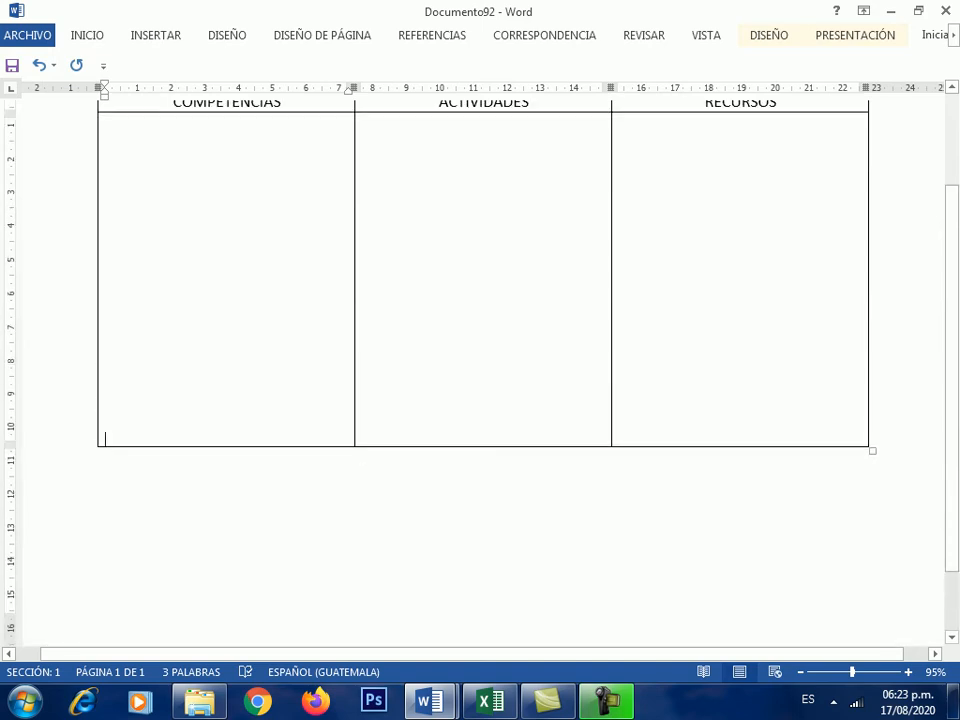
pyautogui.press('Return')
pyautogui.press('Return')
pyautogui.press('Return')
pyautogui.press('Return')
pyautogui.press('Return')
pyautogui.press('Return')
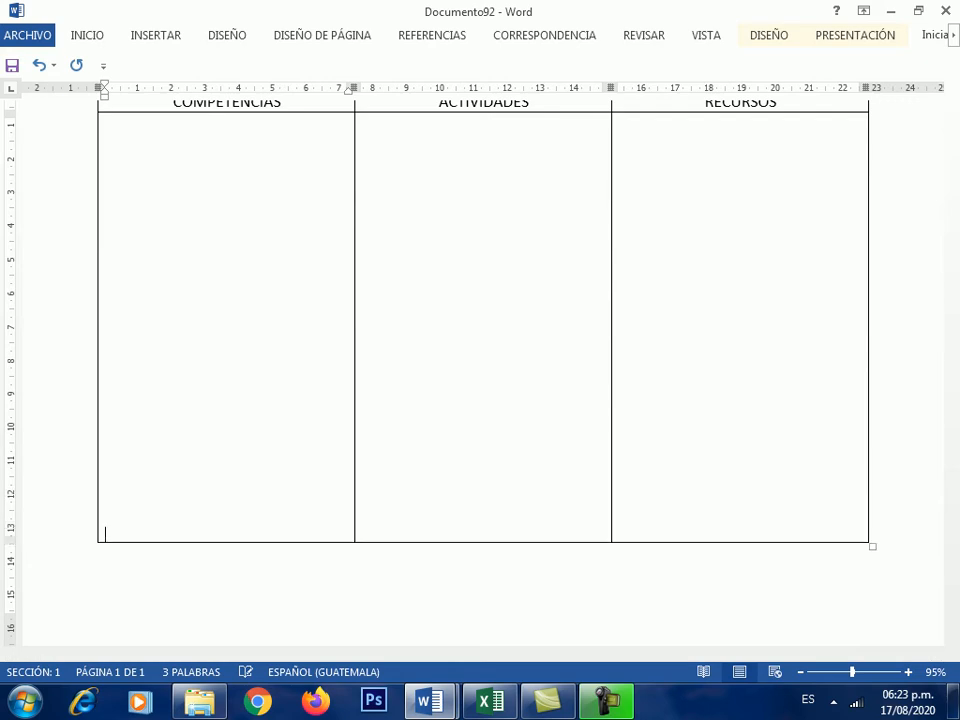
pyautogui.scroll(3, 483, 372)
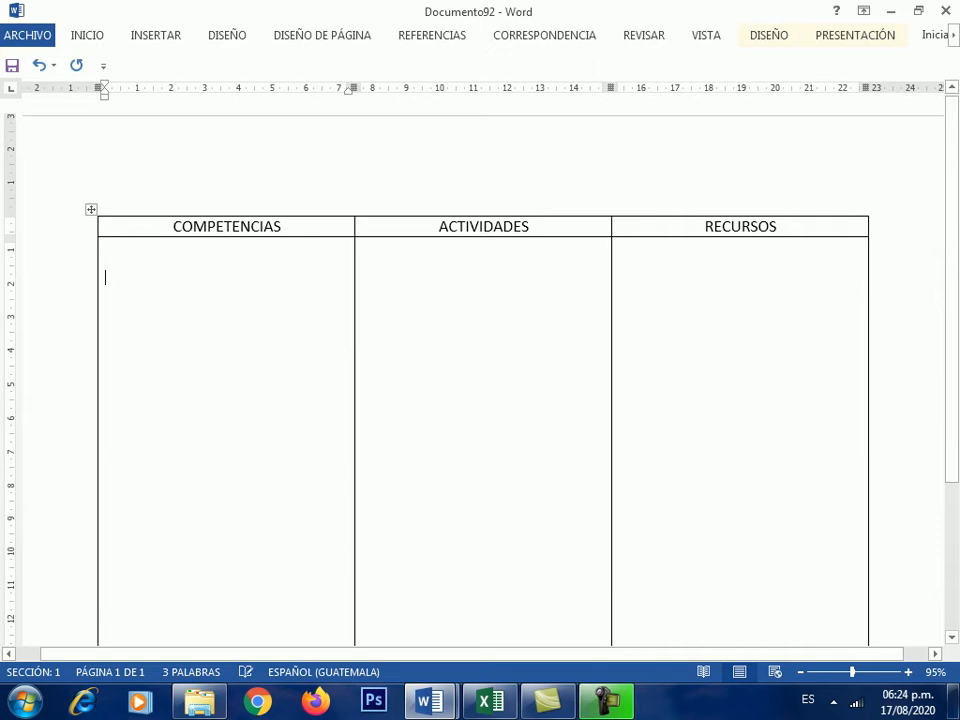
# - Add round bullets 'Aprende a utilizar Word' and 'Utiliza las herramientas' under COMPETENCIAS
pyautogui.click(87, 35)
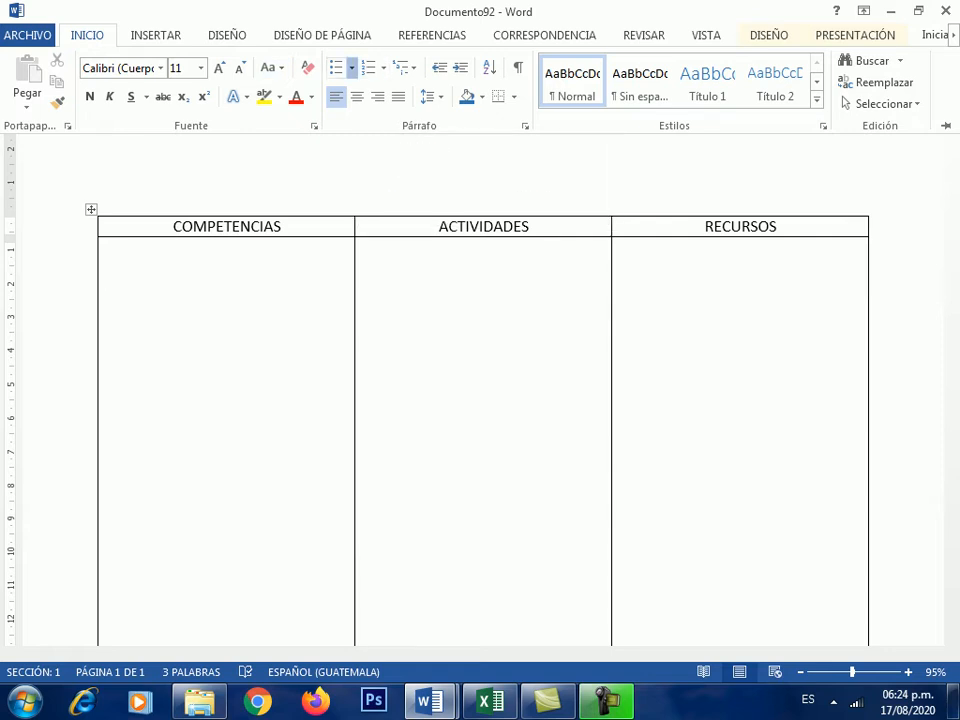
pyautogui.click(351, 67)
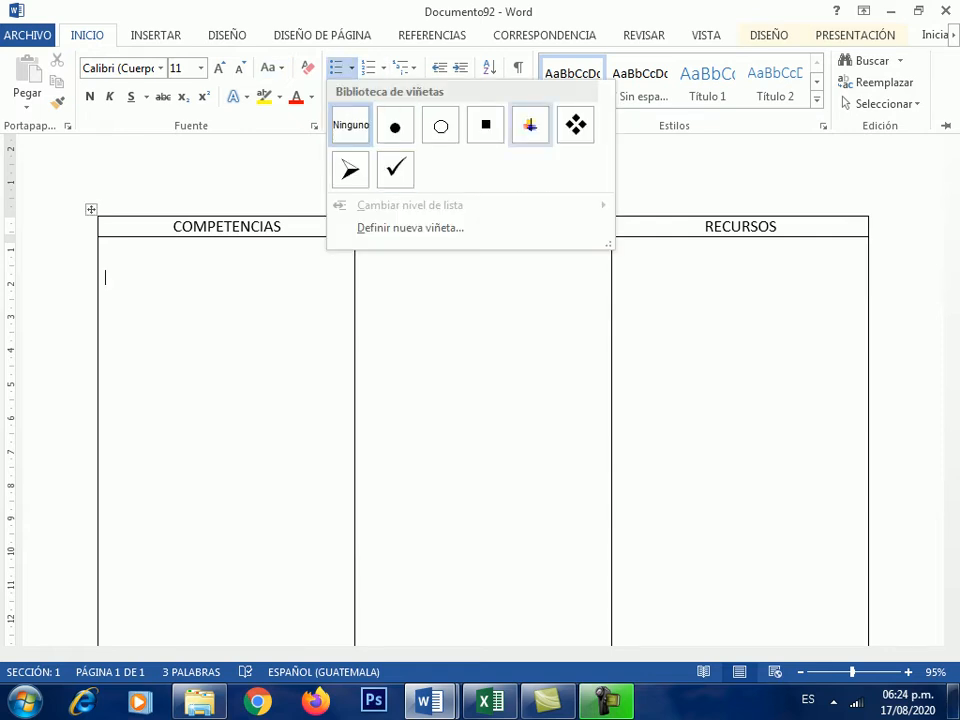
pyautogui.click(395, 126)
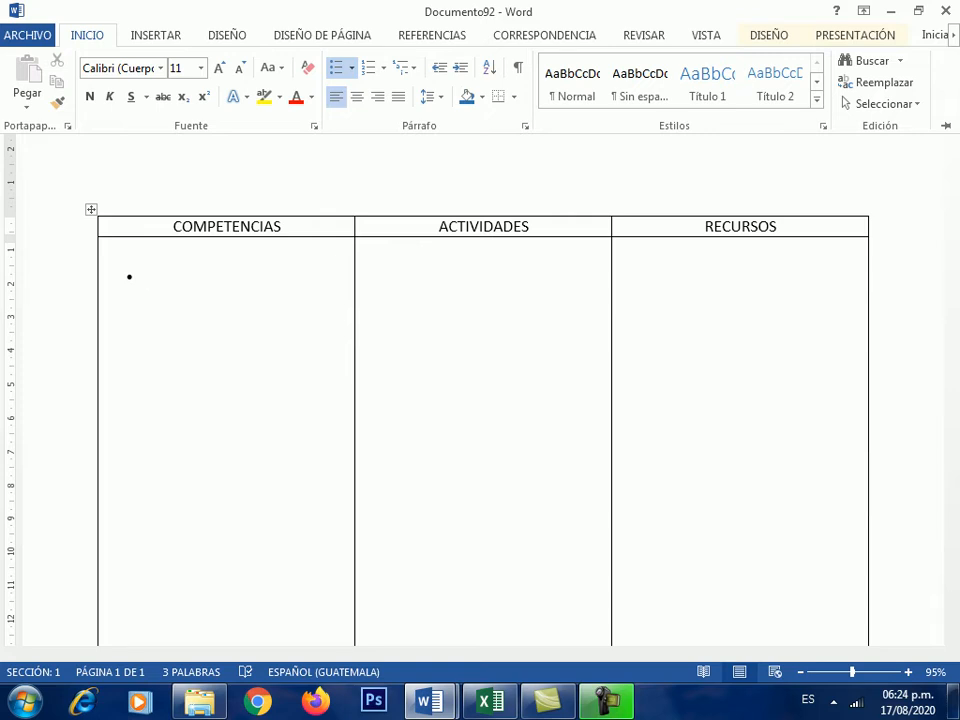
pyautogui.hotkey('ctrl', 'F1')
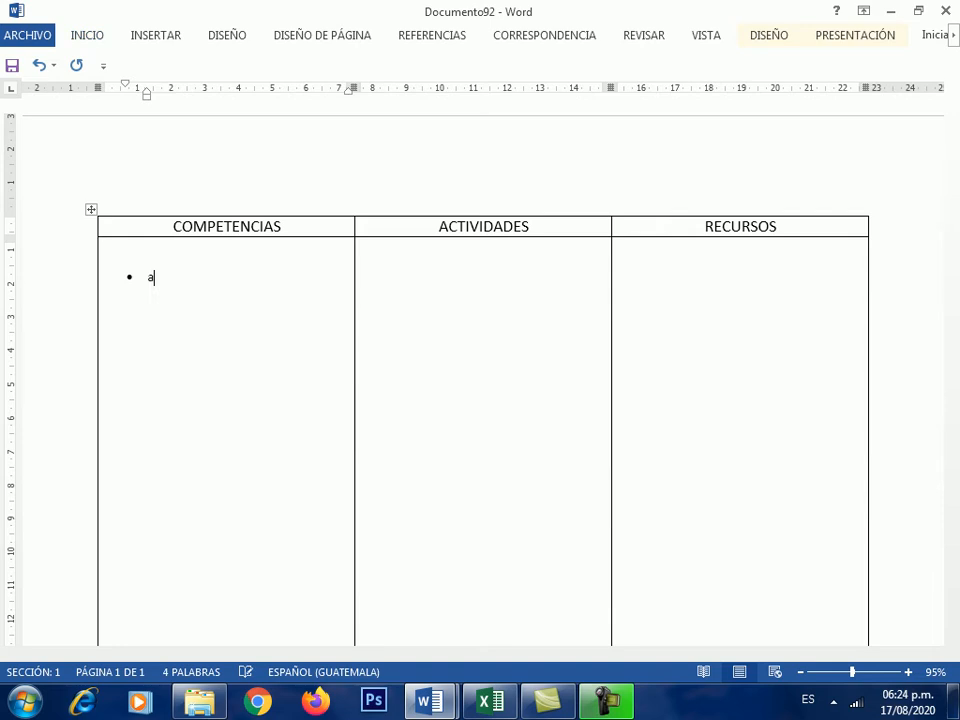
pyautogui.write('Aprende a utilizar ')
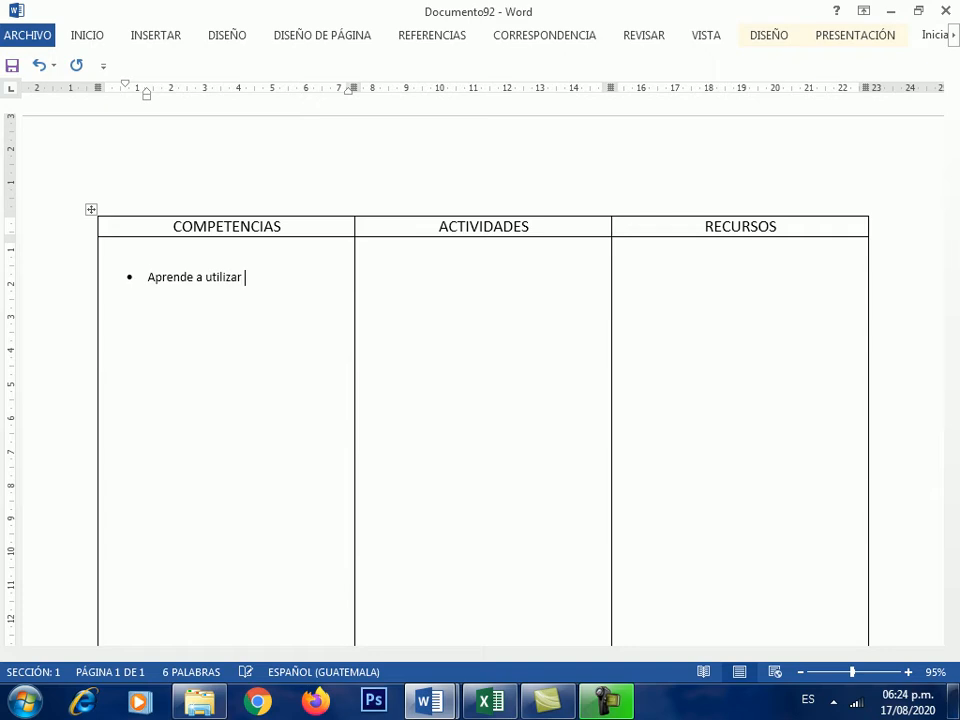
pyautogui.write('Word')
pyautogui.press('Return')
pyautogui.write('Utiliza las herrami')
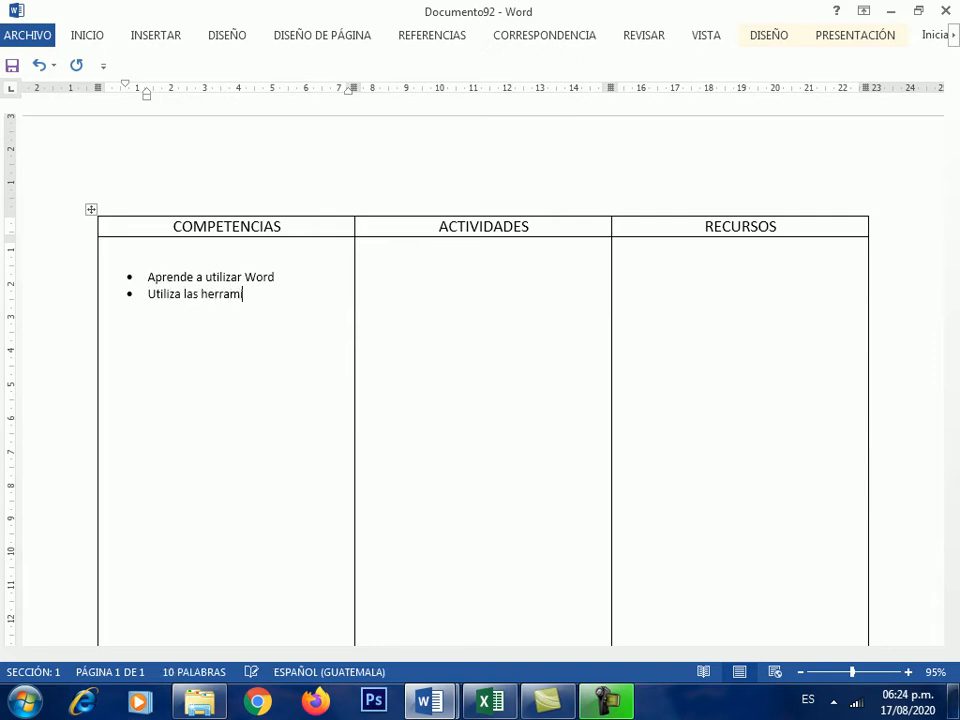
pyautogui.write('entas')
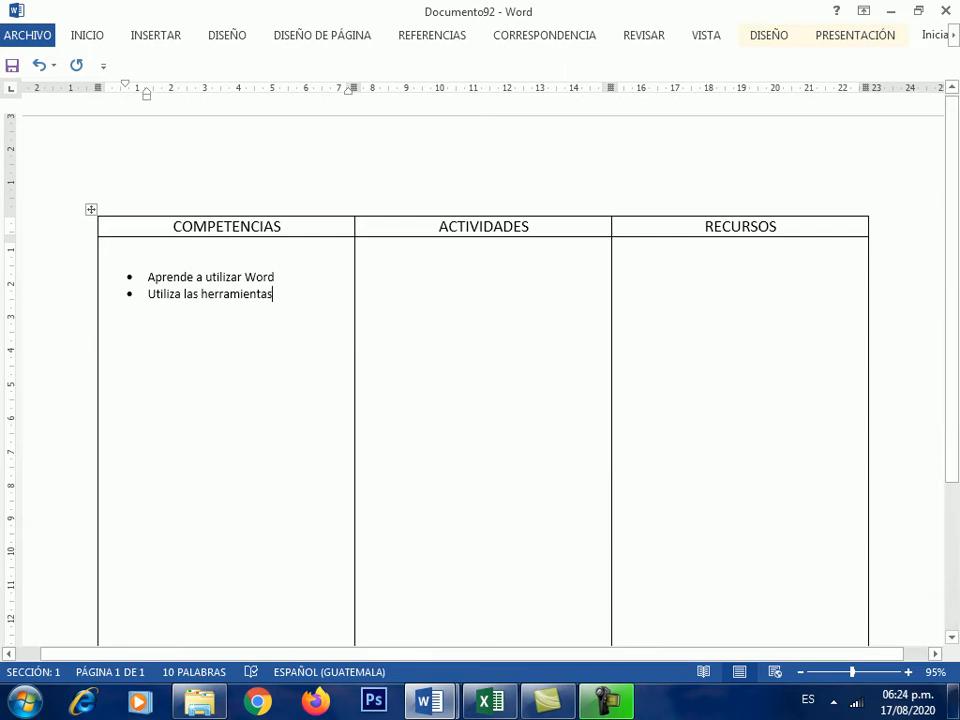
pyautogui.click(363, 246)
pyautogui.press('Return')
pyautogui.write('mk')
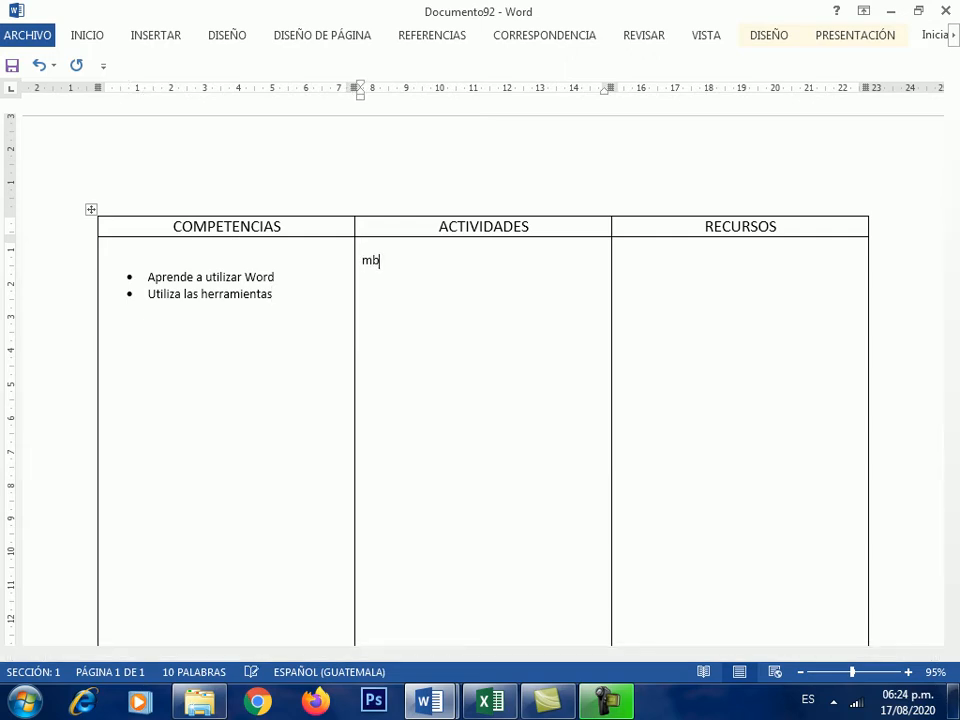
pyautogui.write('mnbnmbnmbm')
pyautogui.press('Return')
pyautogui.write('ljljlkjkljkl')
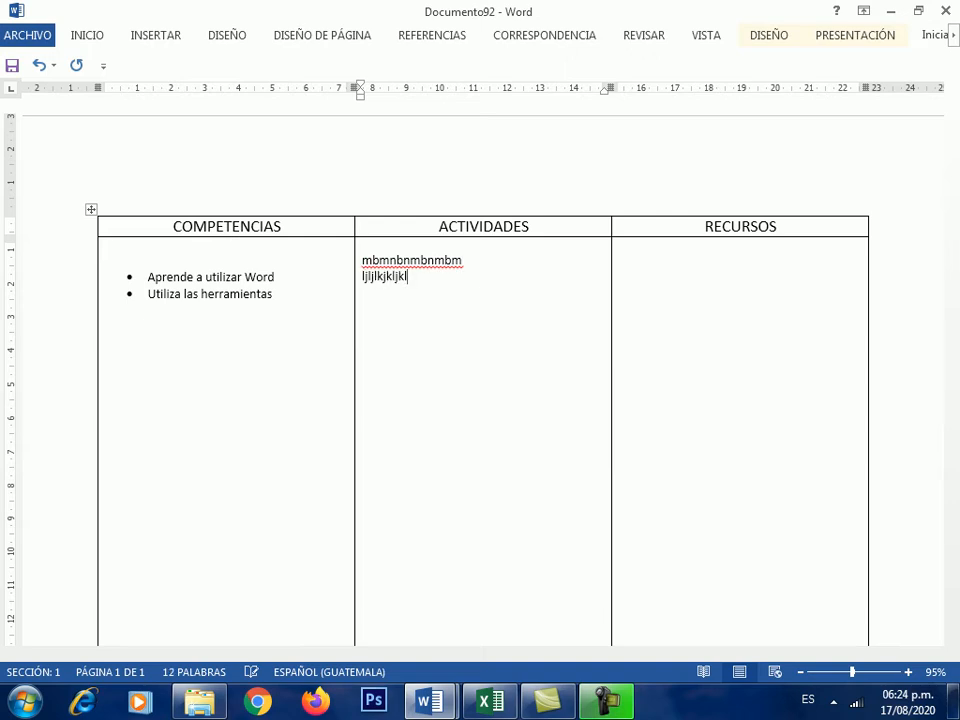
pyautogui.click(620, 246)
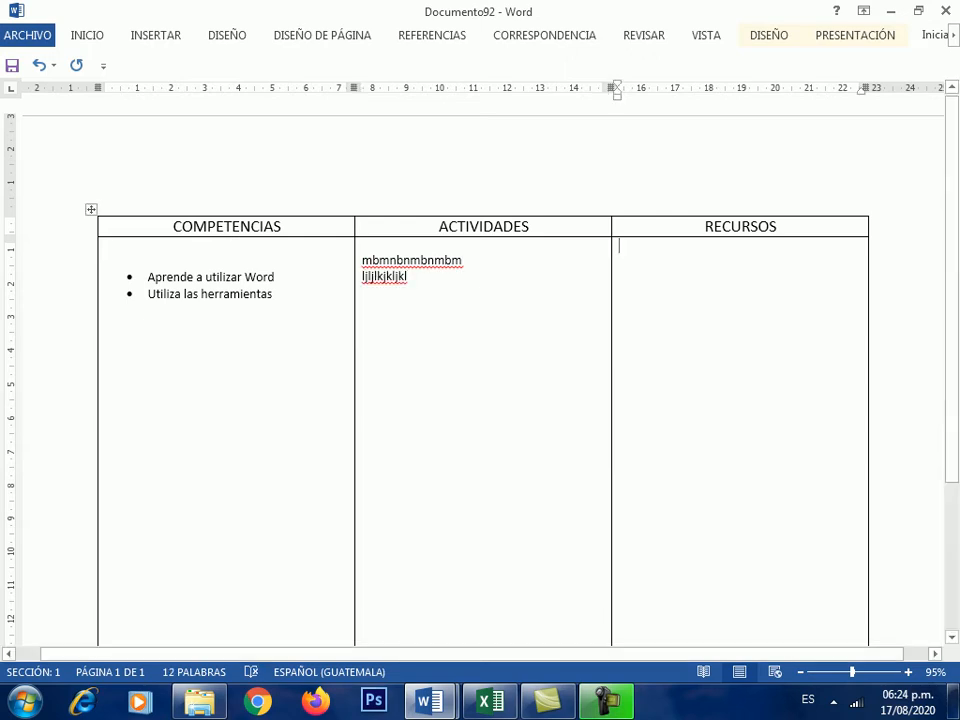
pyautogui.write('ljljlkjlkjkljl')
pyautogui.press('Return')
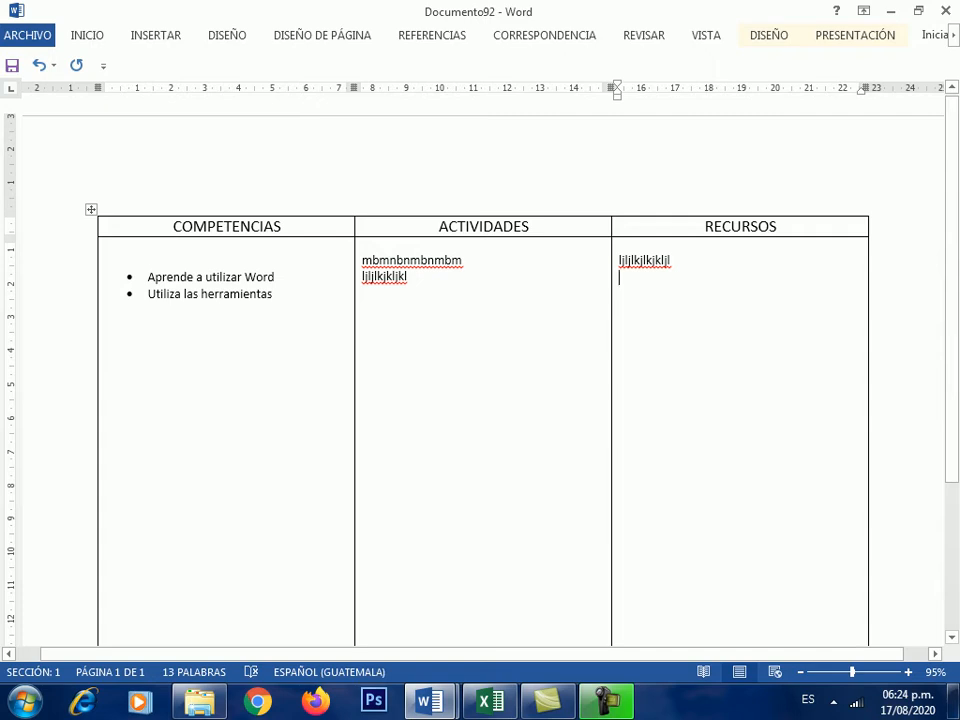
pyautogui.scroll(-3, 480, 400)
pyautogui.scroll(3, 480, 400)
pyautogui.click(91, 210)
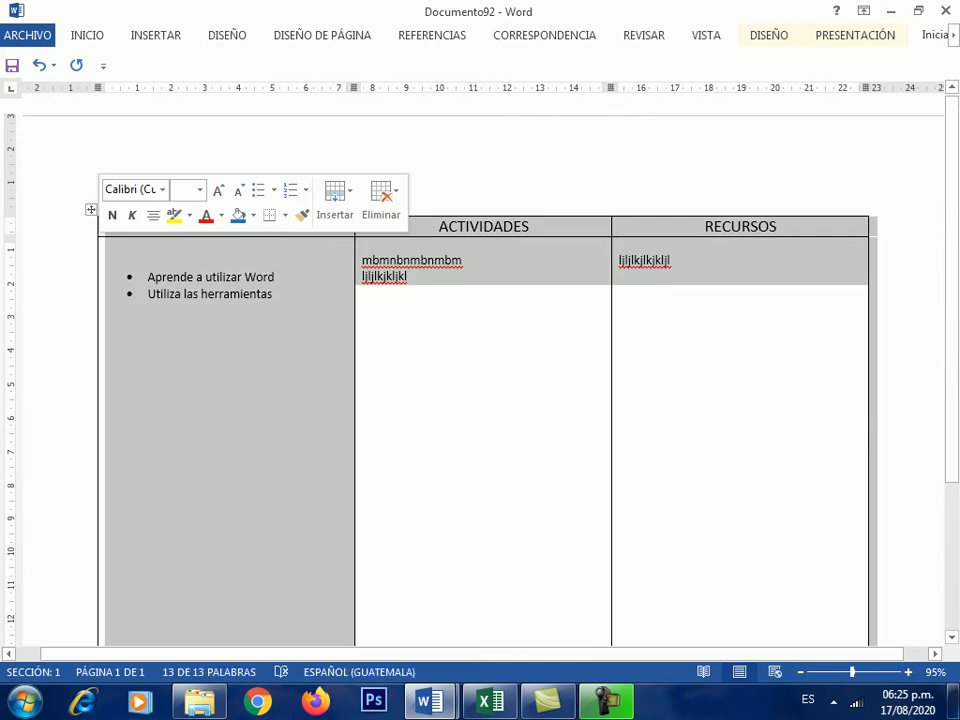
pyautogui.click(408, 277)
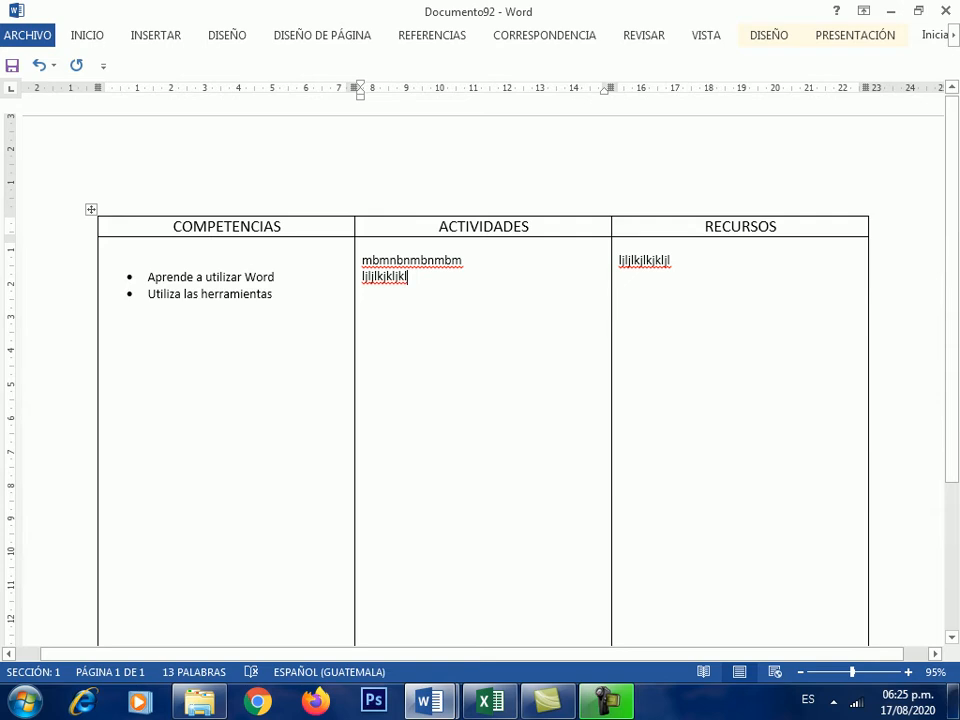
pyautogui.click(91, 210)
# - Drag the ACTIVIDADES/RECURSOS border left and nudge the table's right edge inward
pyautogui.click(408, 277)
pyautogui.moveTo(611, 400); pyautogui.dragTo(579, 400)
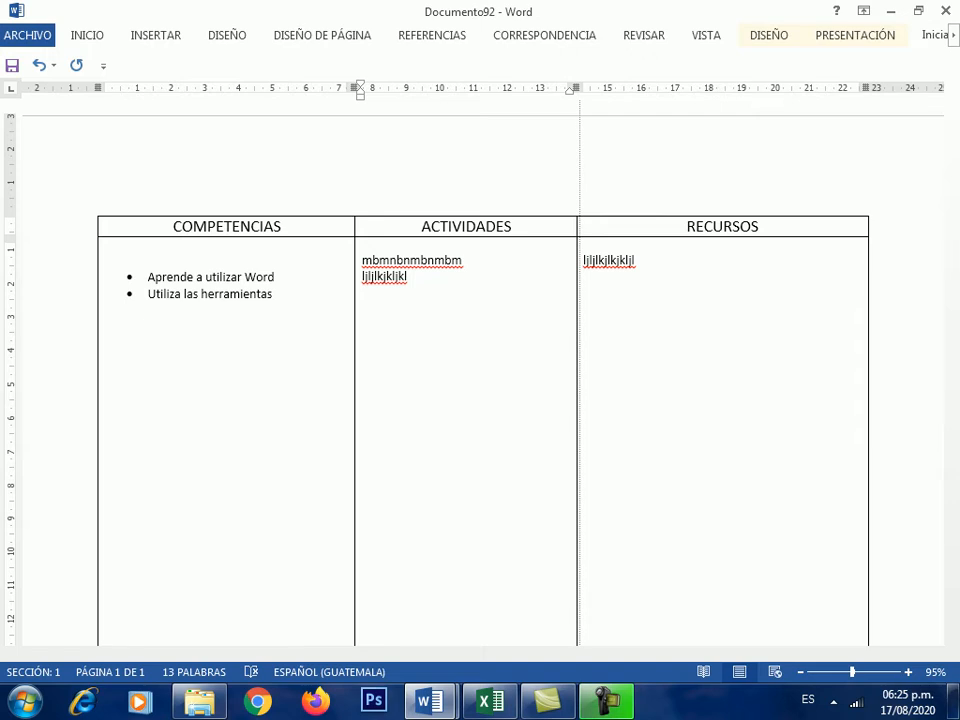
pyautogui.moveTo(579, 400)
pyautogui.mouseDown()
pyautogui.moveTo(559, 400)
pyautogui.moveTo(568, 400)
pyautogui.mouseUp()
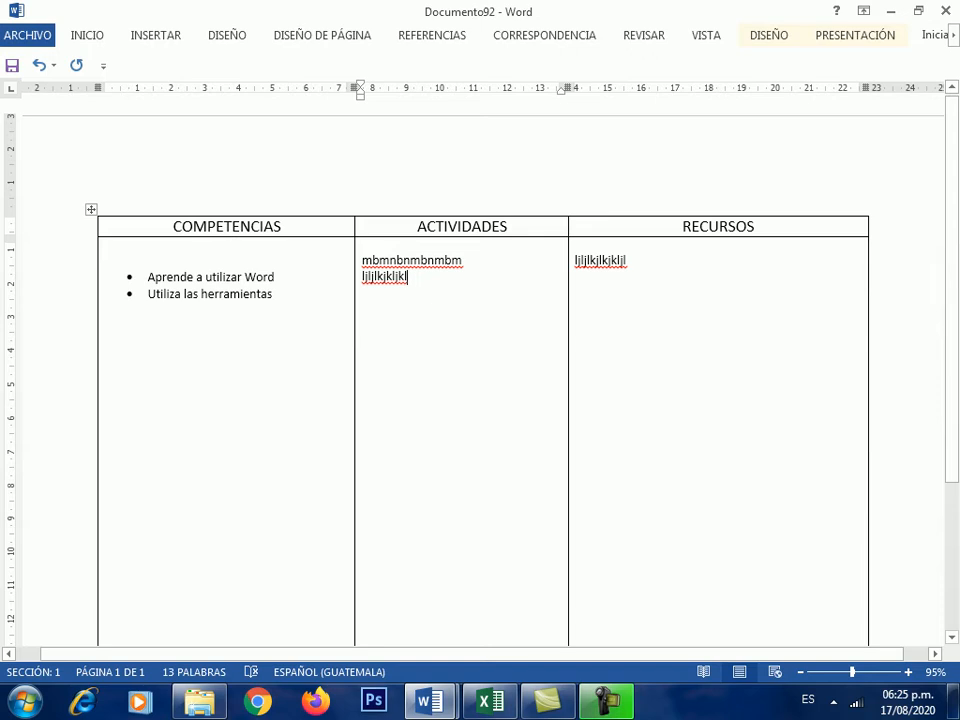
pyautogui.moveTo(868, 380)
pyautogui.mouseDown()
pyautogui.moveTo(827, 380)
pyautogui.moveTo(856, 380)
pyautogui.mouseUp()
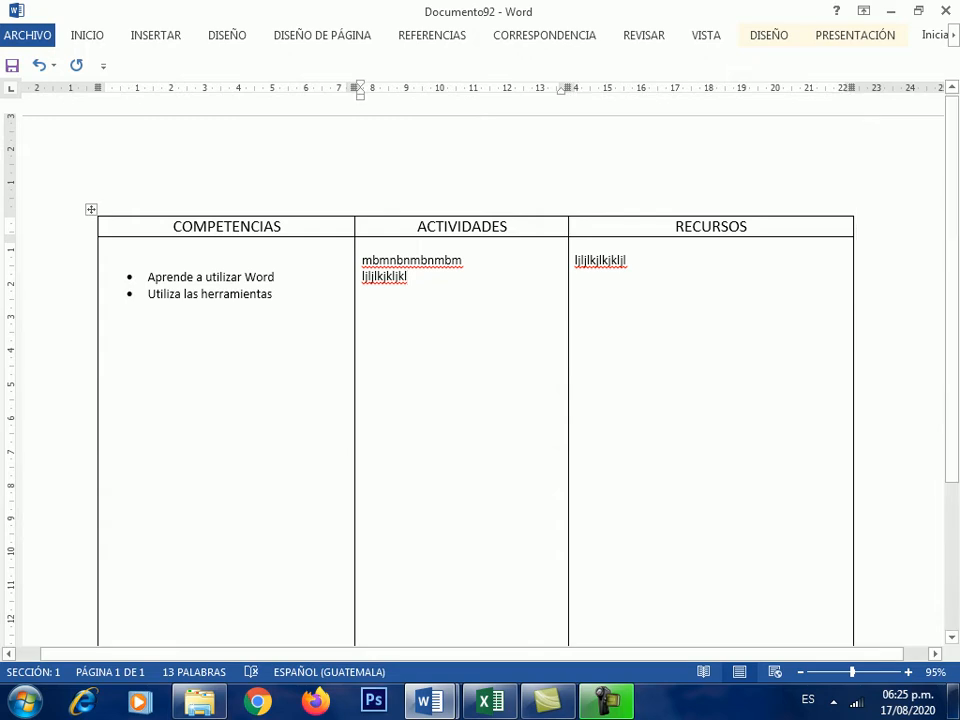
pyautogui.moveTo(89, 237)
# - Select the entire COMPETENCIAS/ACTIVIDADES/RECURSOS table by its move handle and delete it with Backspace
pyautogui.click(91, 209)
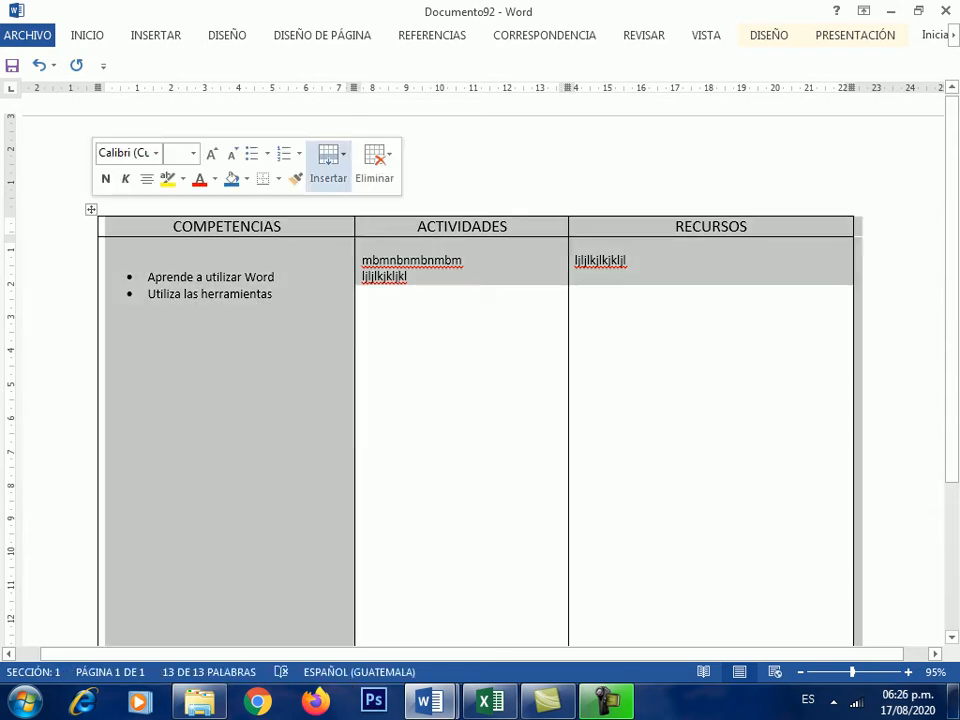
pyautogui.click(374, 165)
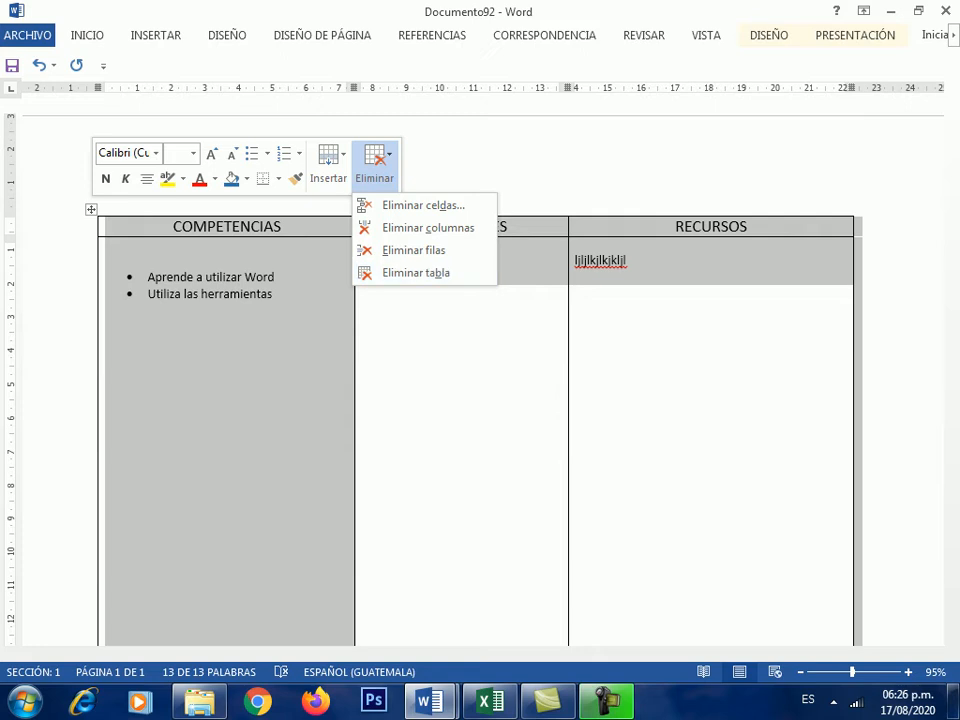
pyautogui.press('Escape')
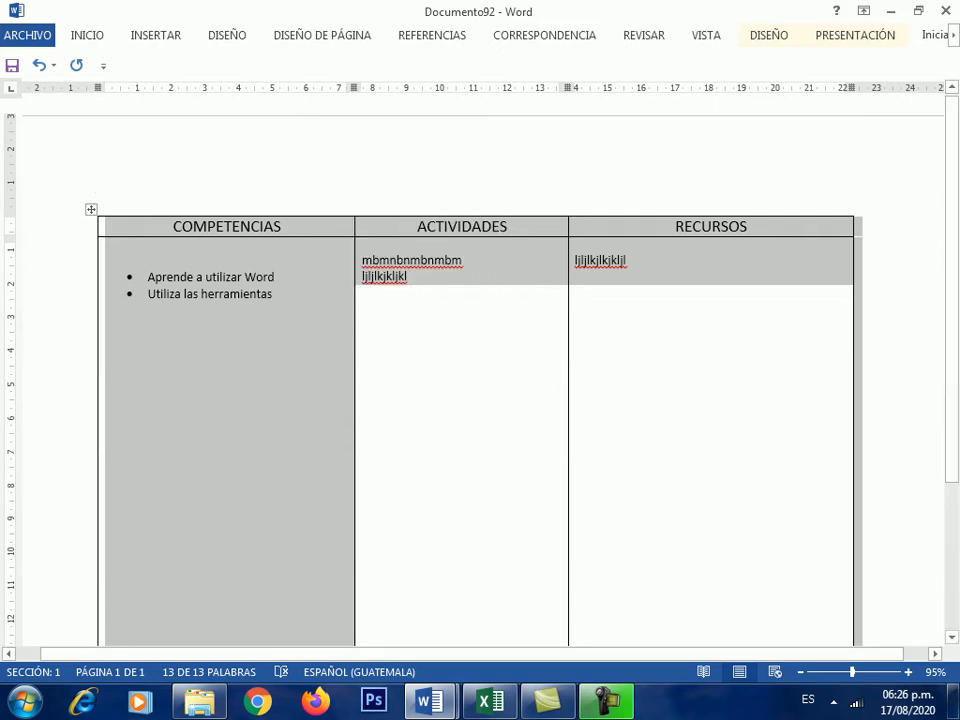
pyautogui.press('BackSpace')
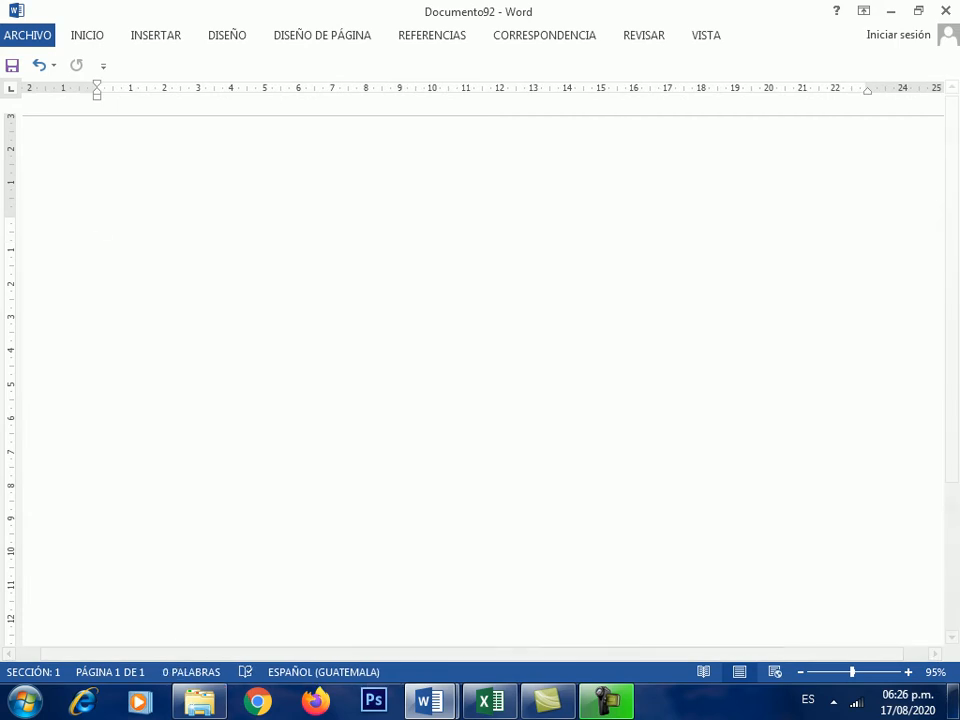
# - Insert an empty 4×4 table from INSERTAR > Tabla, then switch to the Documento1 window
pyautogui.click(155, 35)
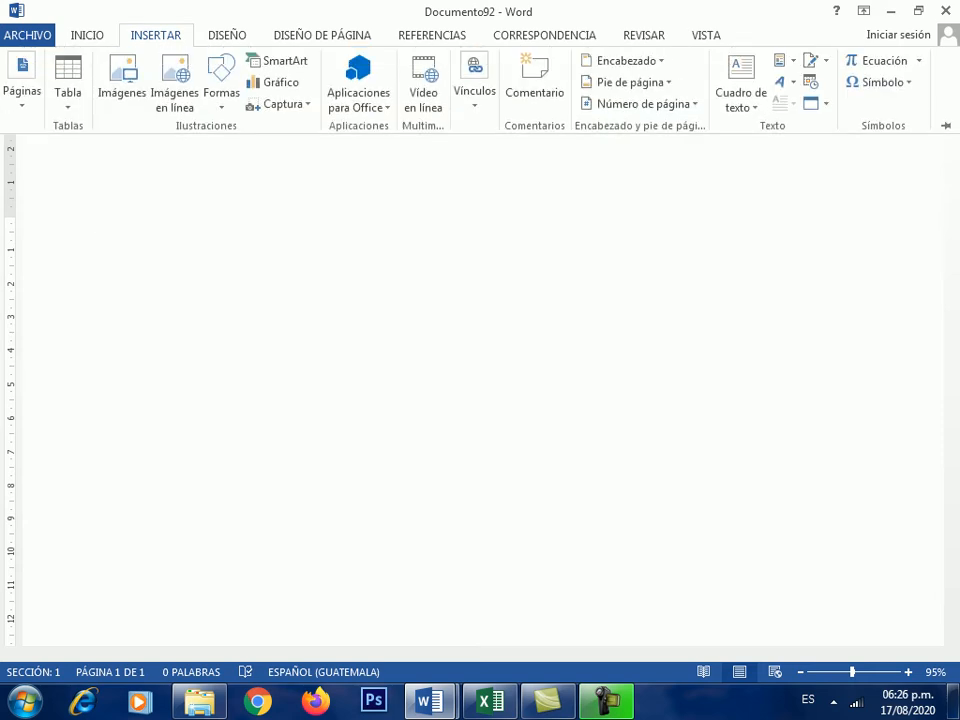
pyautogui.click(68, 85)
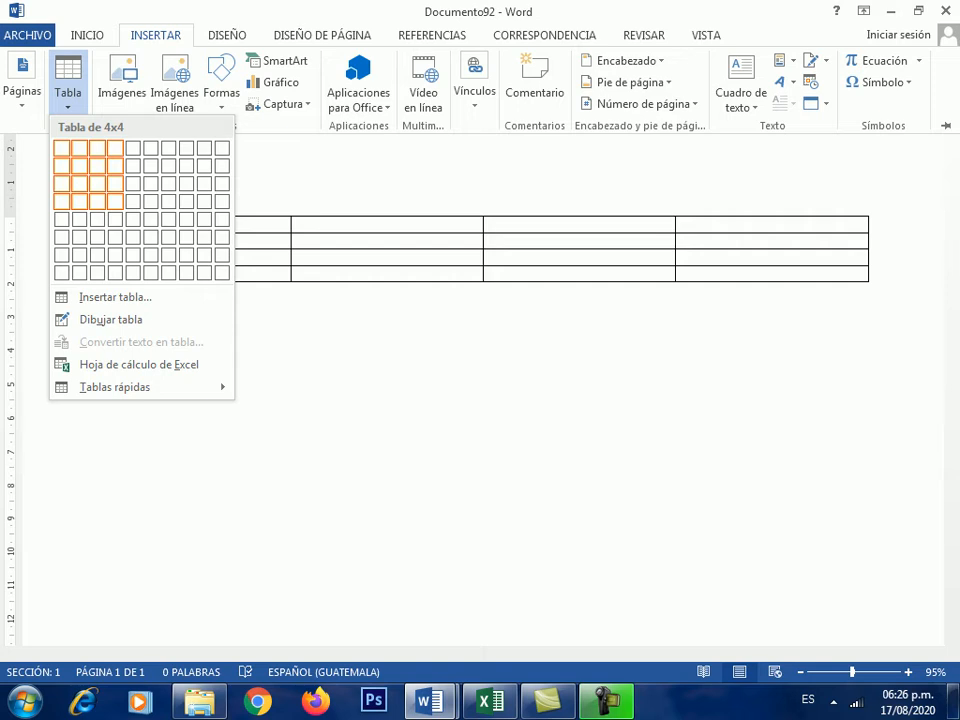
pyautogui.click(115, 201)
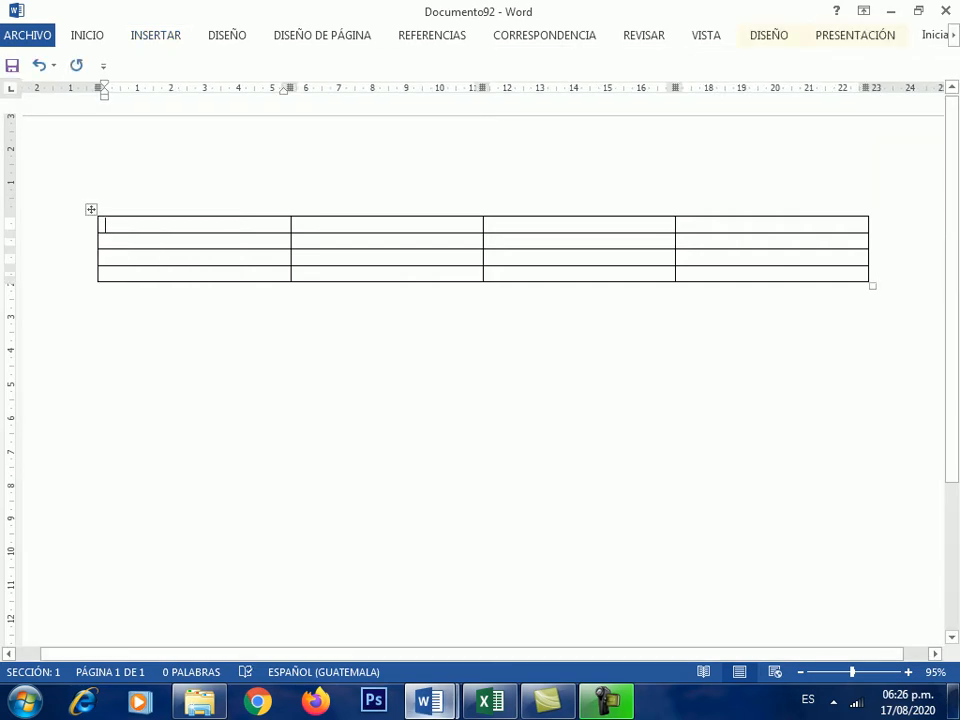
pyautogui.click(430, 701)
pyautogui.click(328, 585)
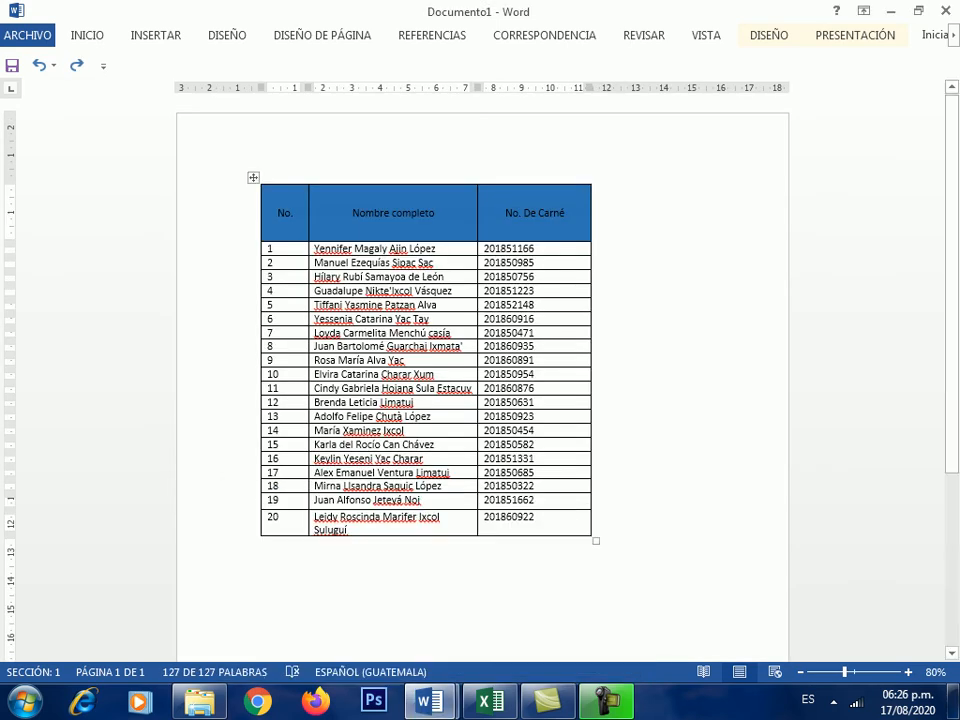
# - Zoom the Documento1 student table to 116% and scroll through its rows
pyautogui.click(668, 388)
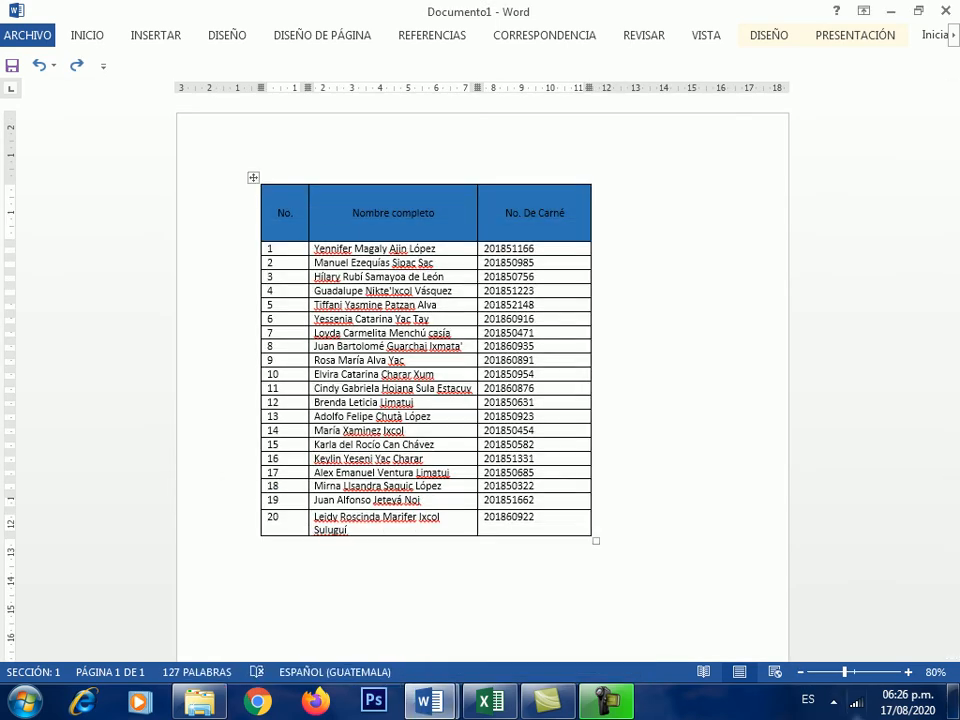
pyautogui.scroll(4, 668, 388)
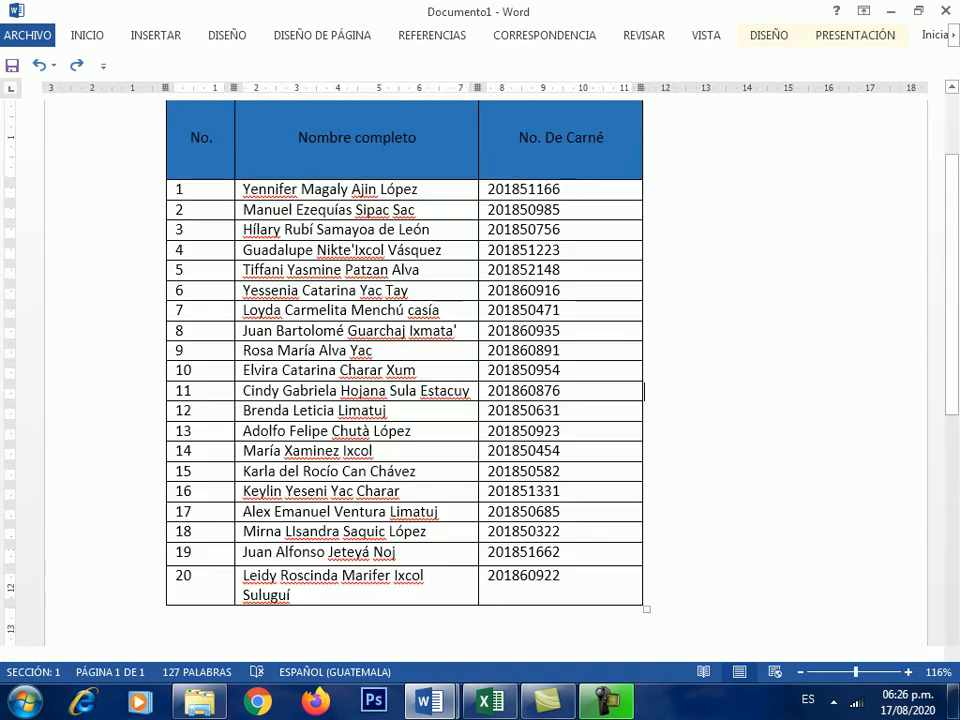
pyautogui.scroll(2, 668, 388)
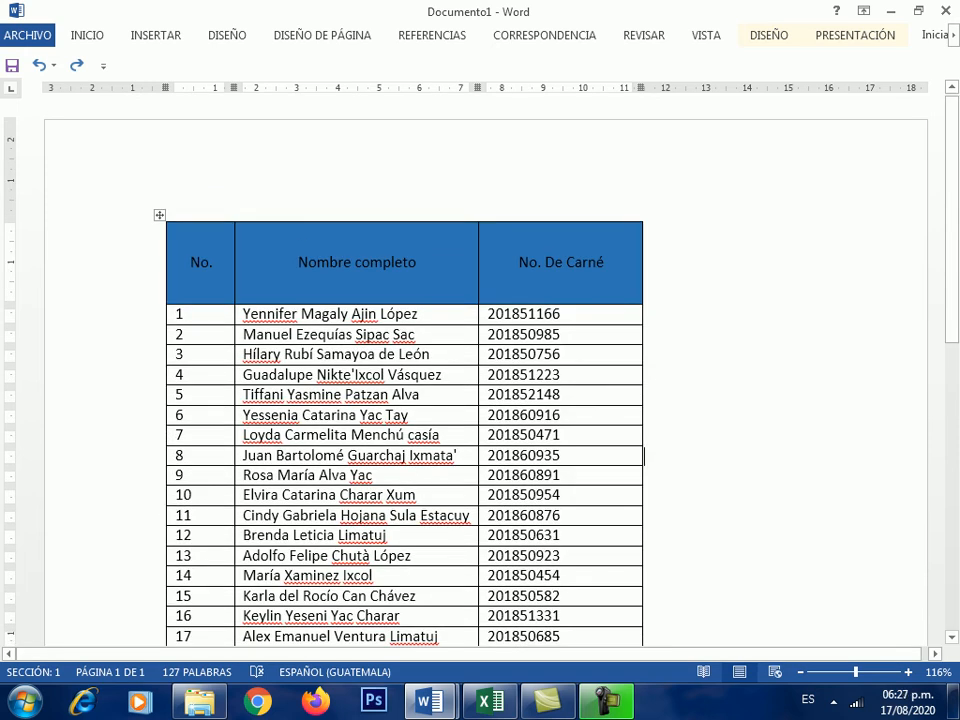
pyautogui.scroll(-2, 480, 380)
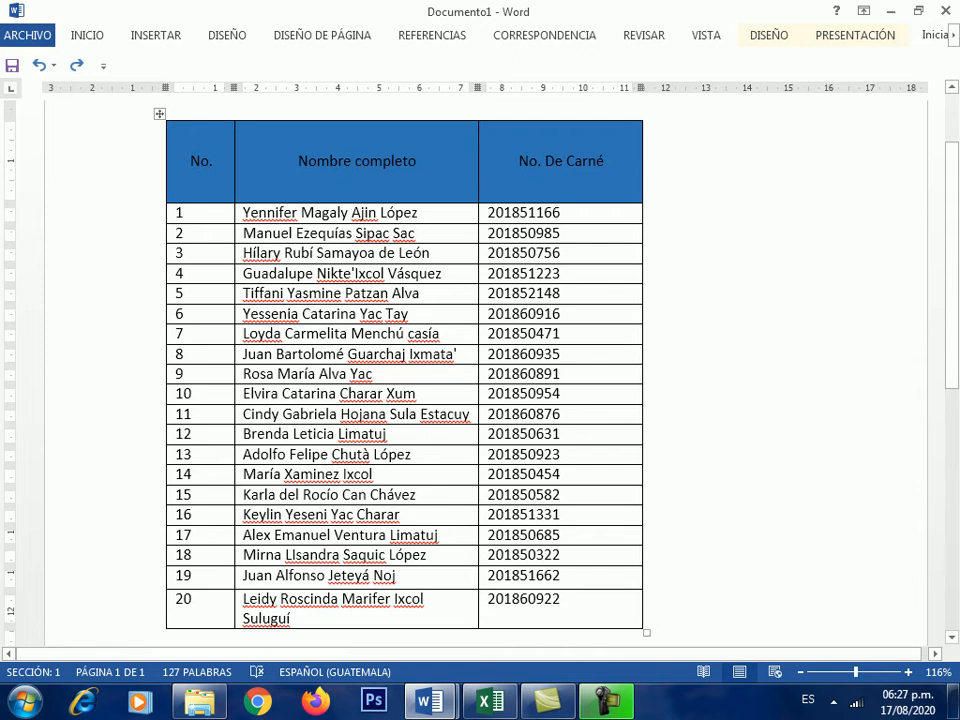
pyautogui.scroll(2, 480, 380)
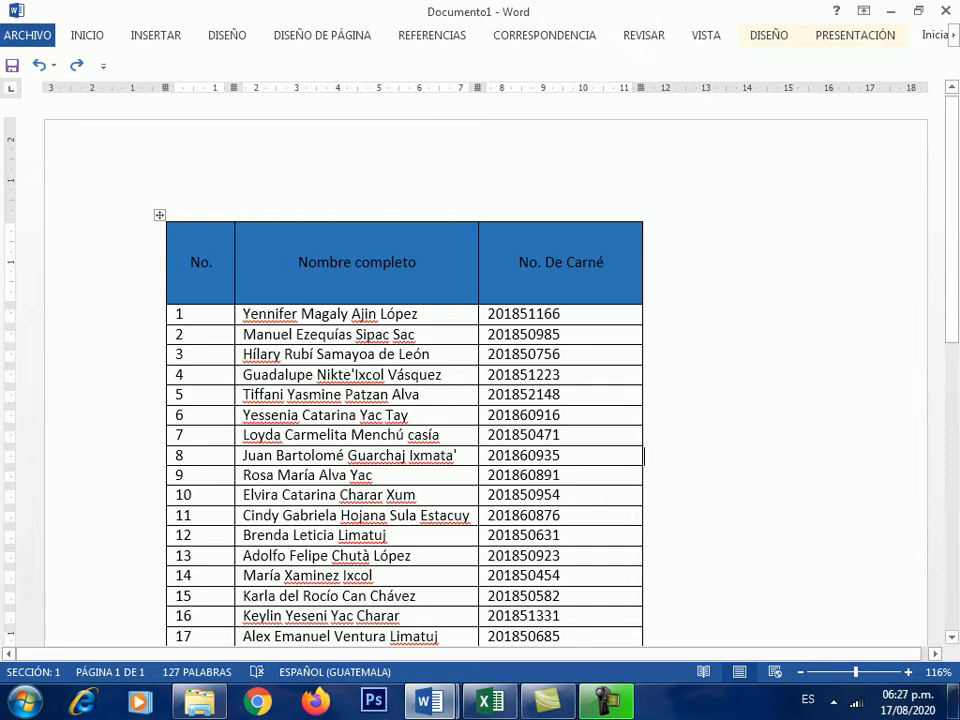
pyautogui.moveTo(479, 214)
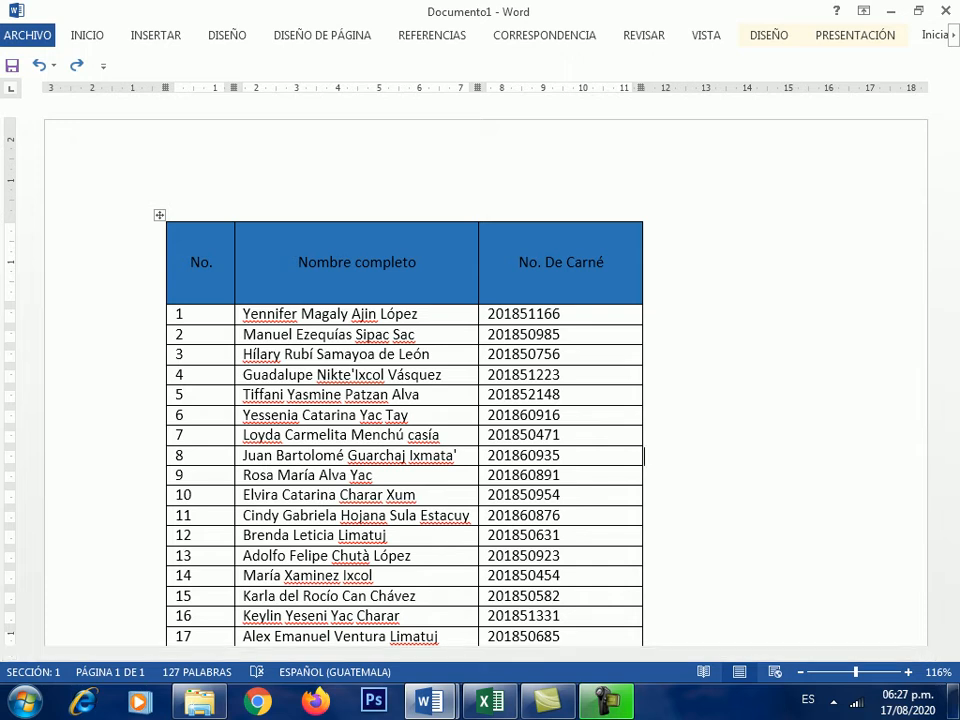
# - Select the No. De Carné column and insert a new column to its left
pyautogui.click(560, 220)
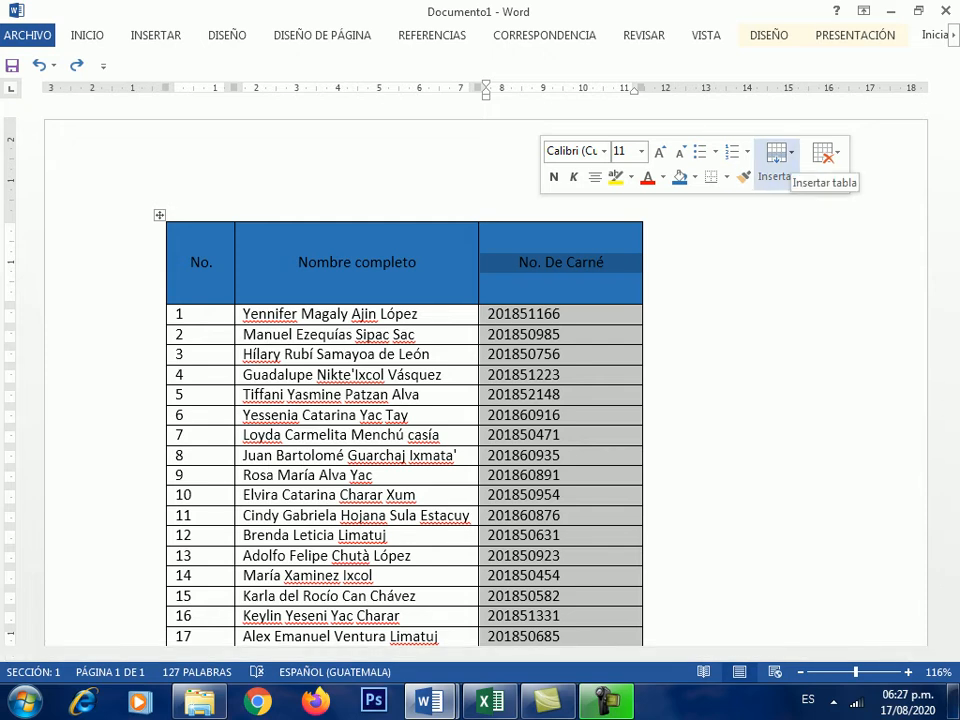
pyautogui.click(776, 162)
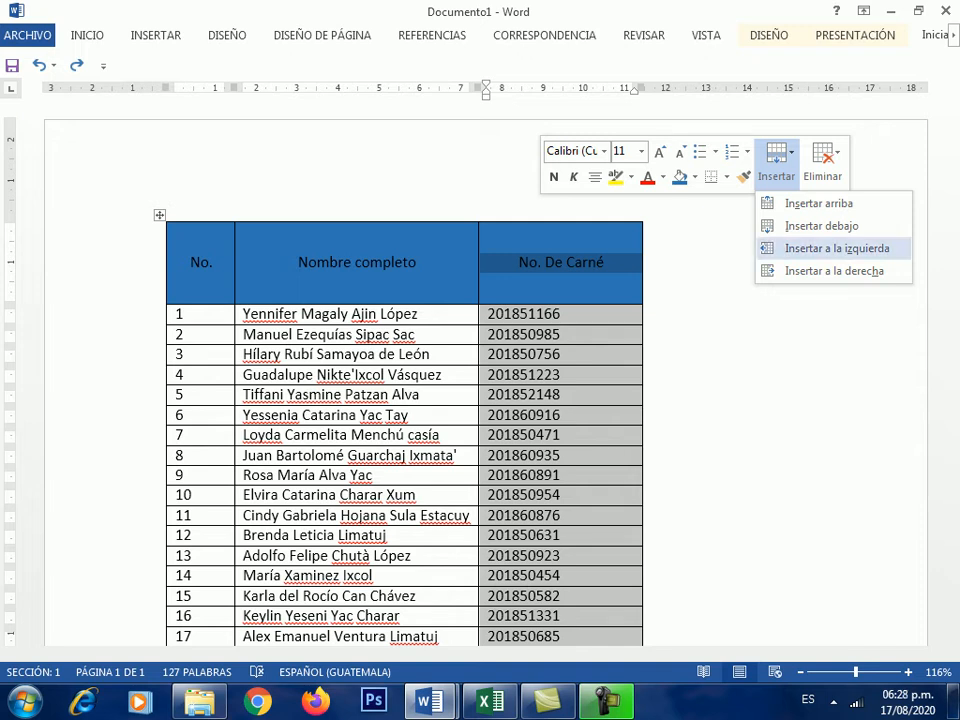
pyautogui.click(836, 248)
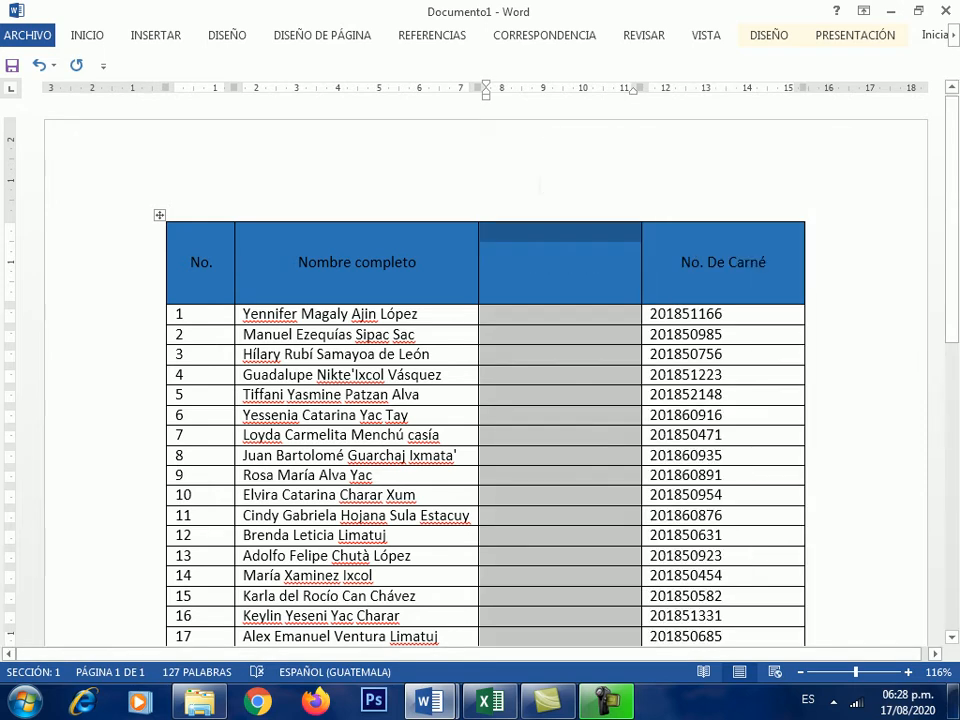
# - Type TELÉFONO as the new column's header and select the whole column
pyautogui.click(489, 313)
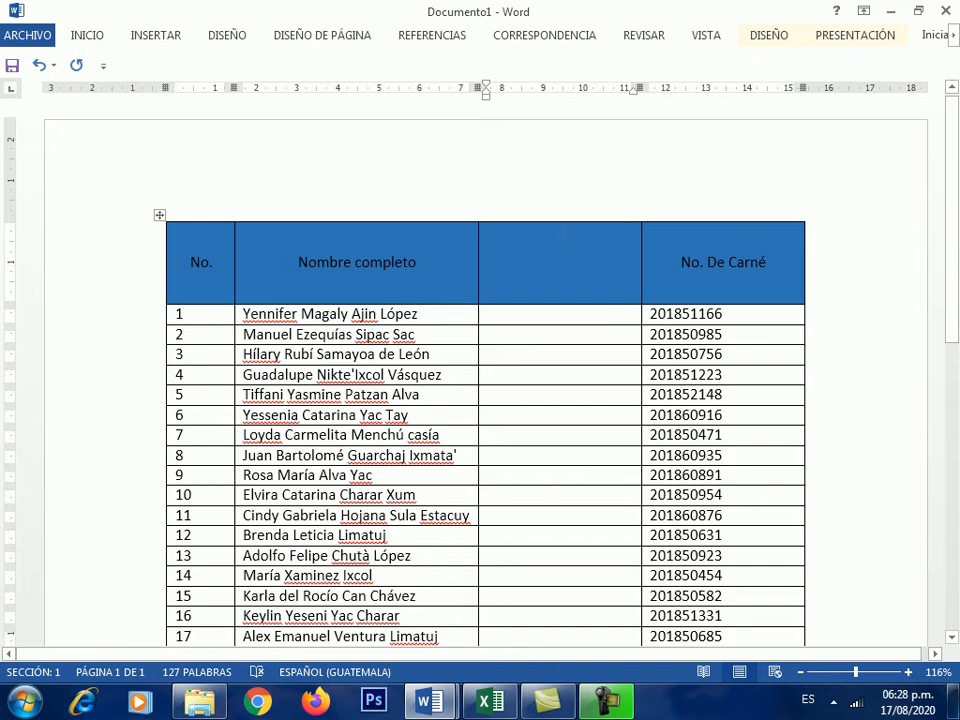
pyautogui.write('TELÉFO')
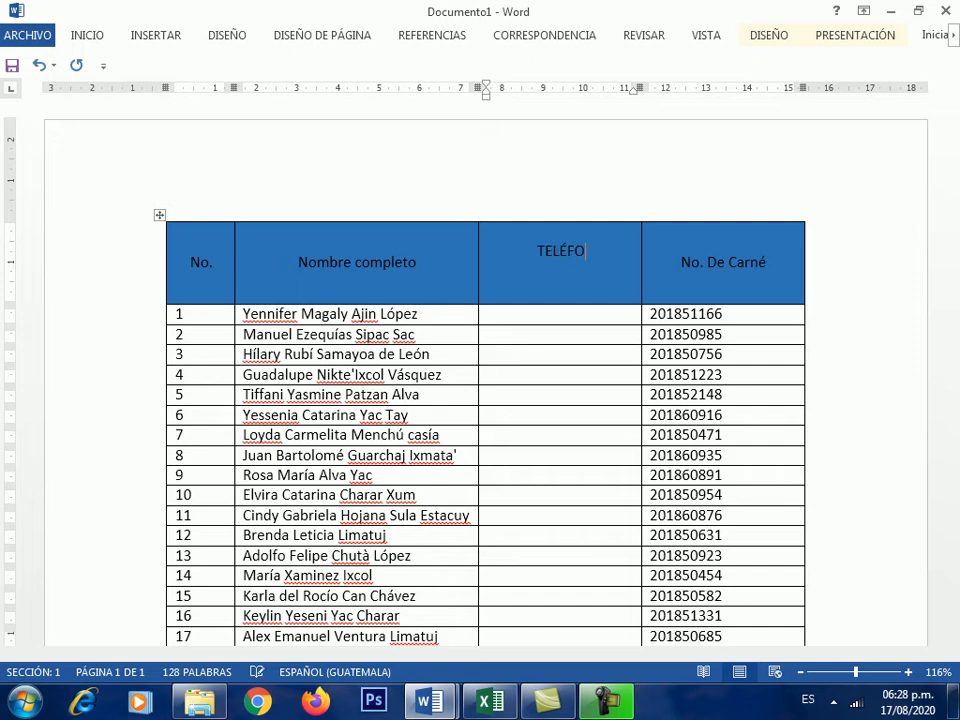
pyautogui.write('NO')
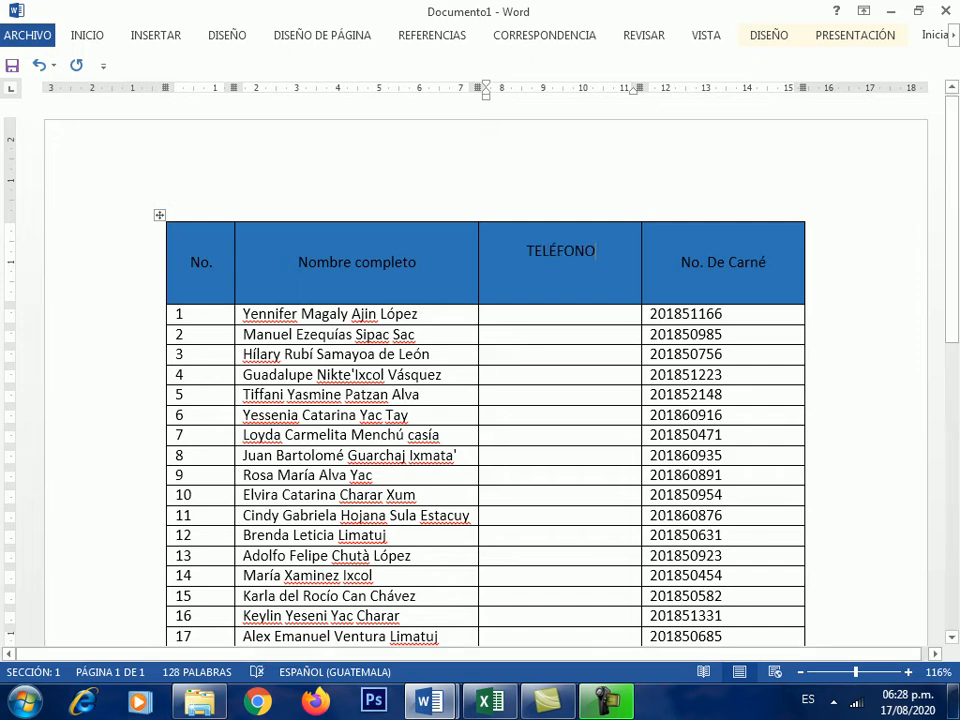
pyautogui.click(520, 314)
pyautogui.scroll(-1, 520, 400)
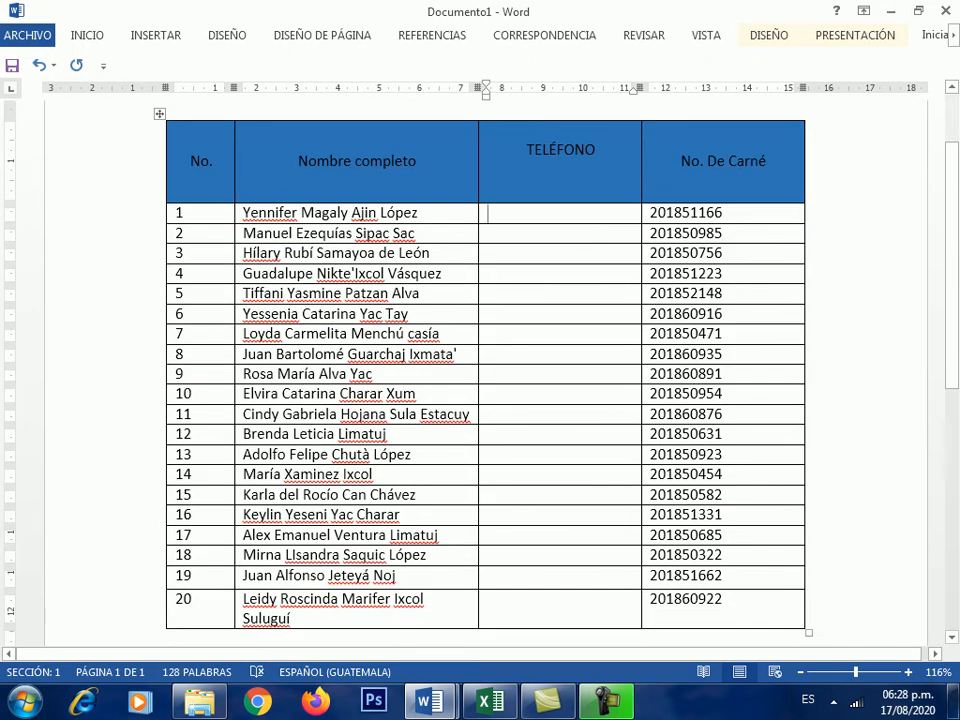
pyautogui.scroll(-2, 480, 400)
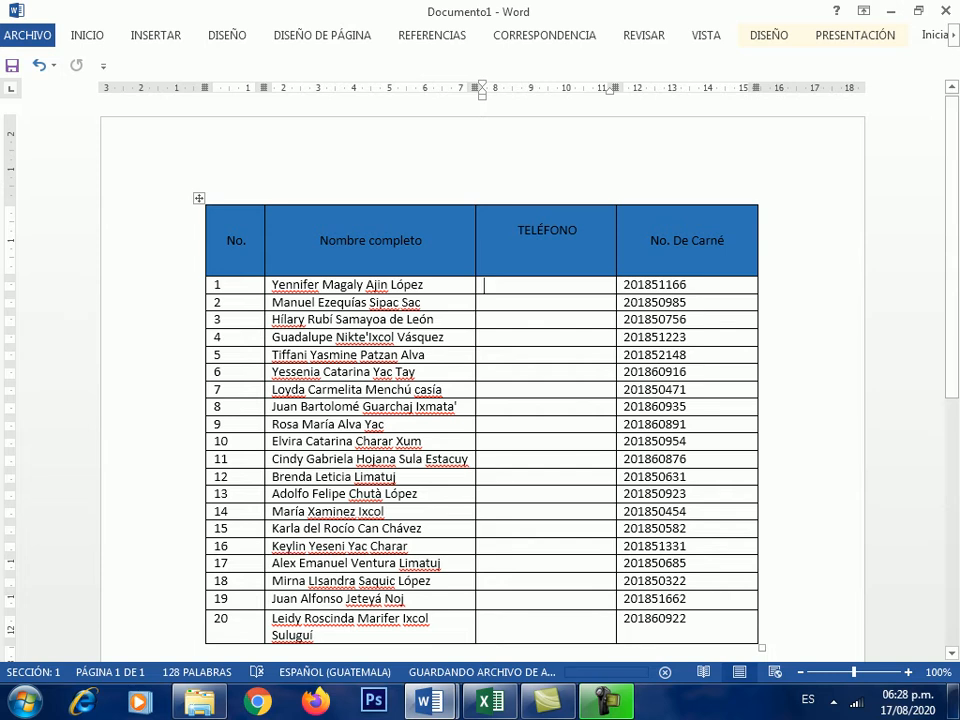
pyautogui.click(546, 205)
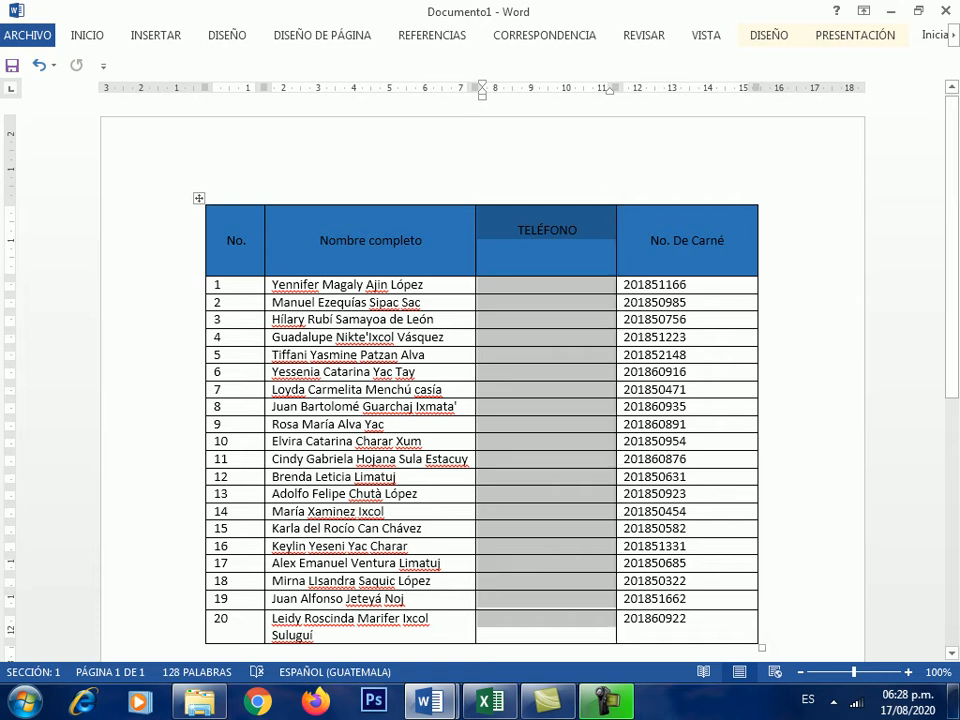
pyautogui.rightClick(566, 221)
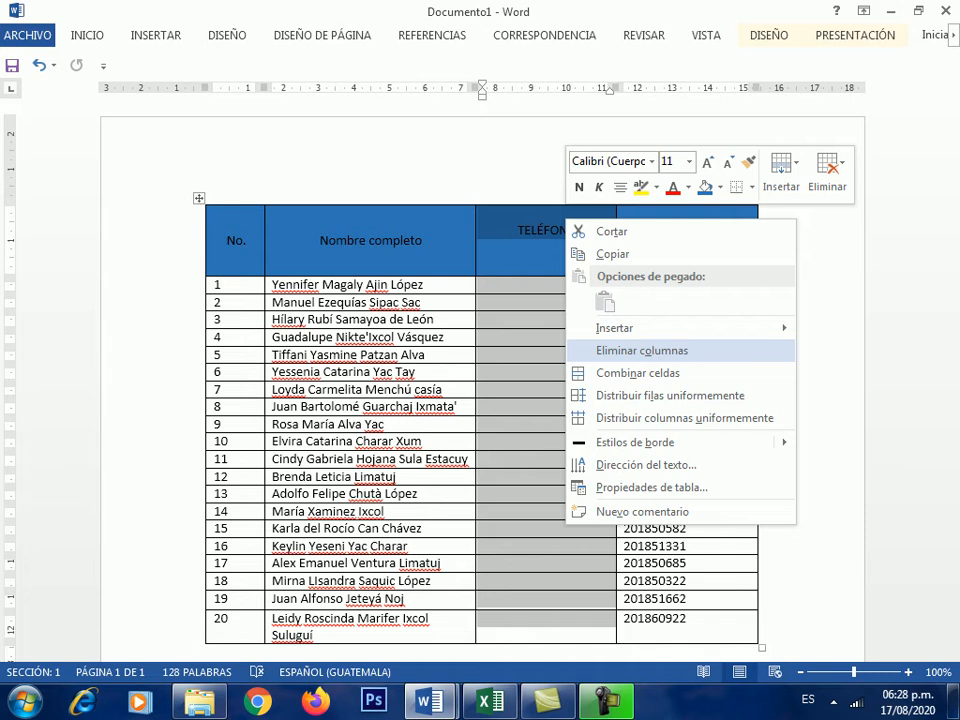
pyautogui.click(642, 350)
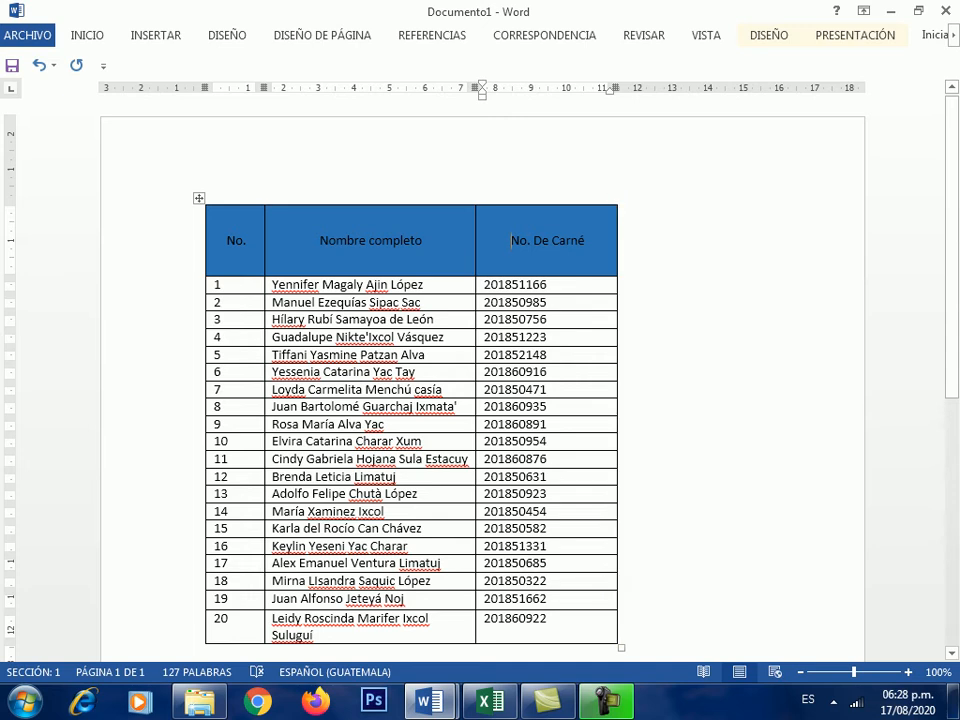
pyautogui.click(546, 204)
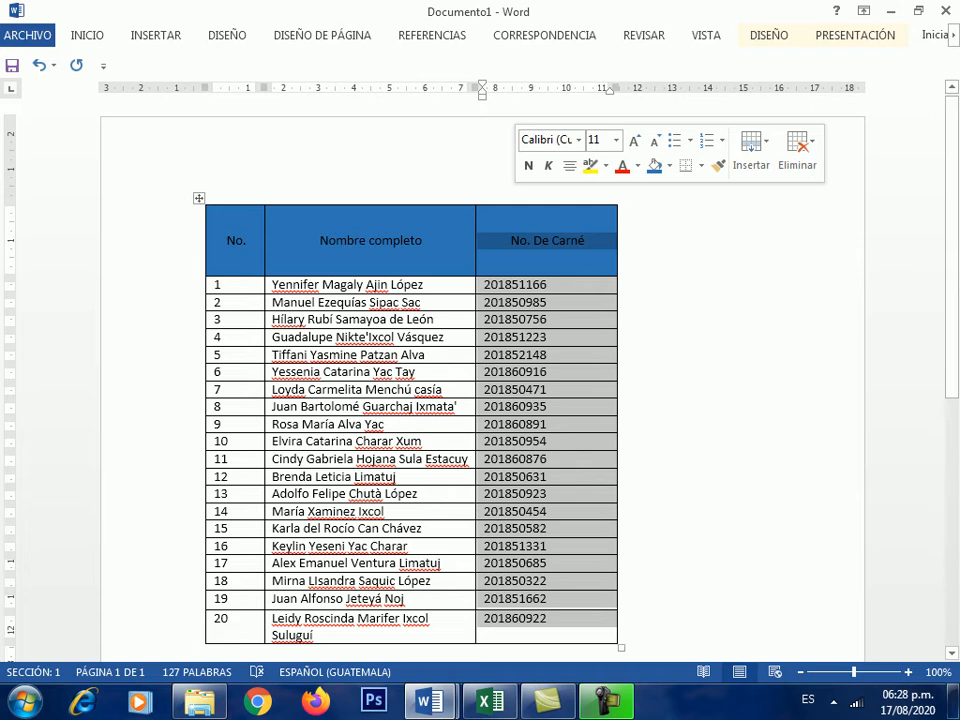
pyautogui.press('Delete')
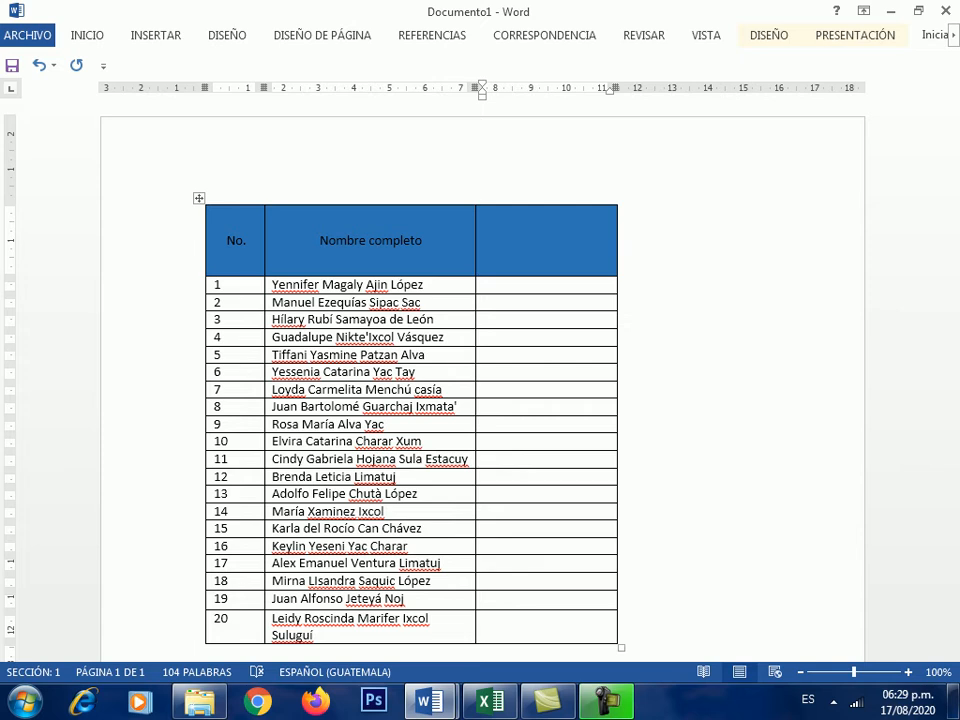
pyautogui.hotkey('ctrl', 'z')
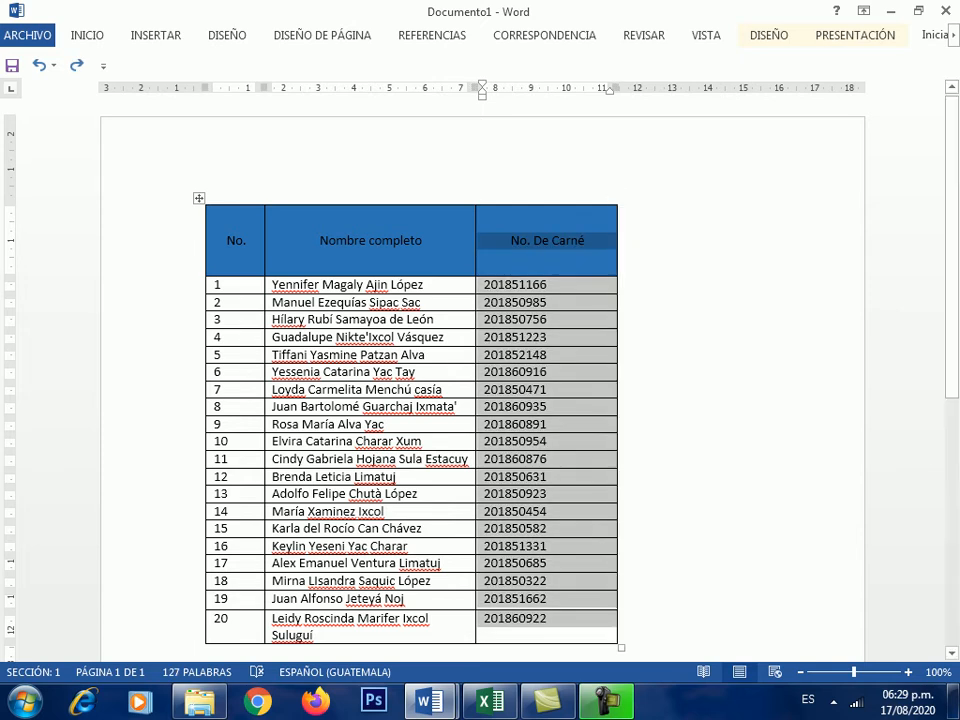
pyautogui.click(620, 214)
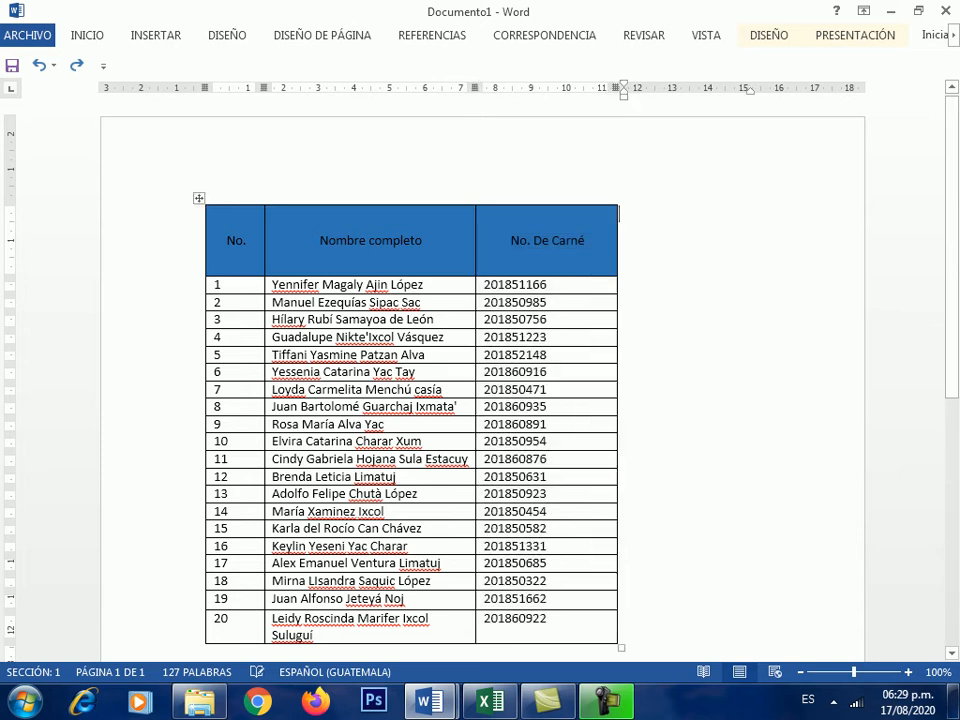
# - Insert an empty column left of No. De Carné via the right-click Insertar menu
pyautogui.click(567, 204)
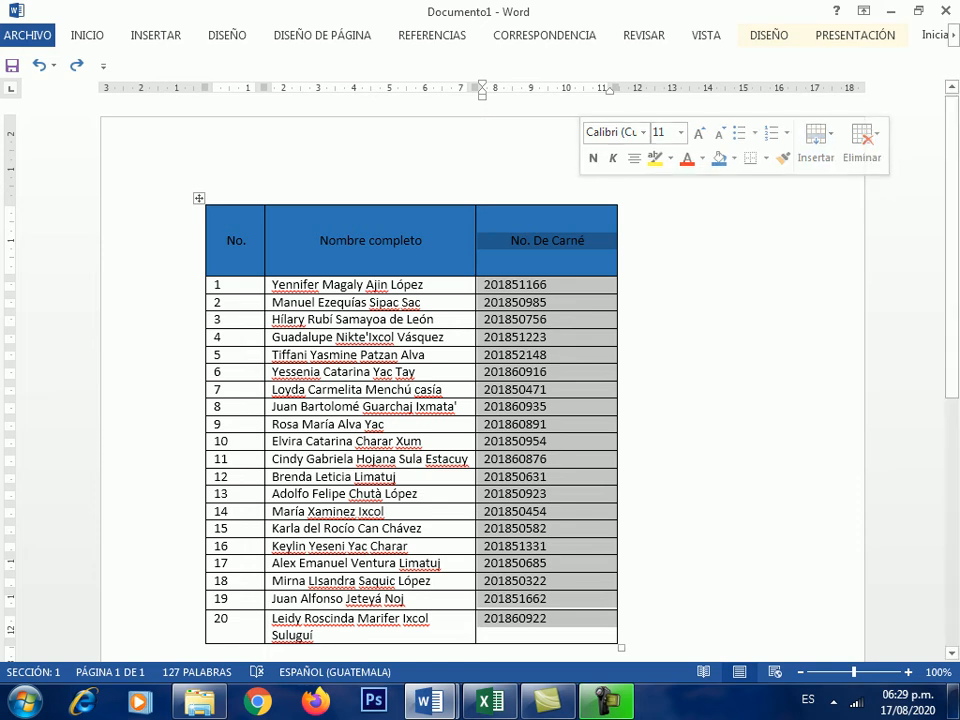
pyautogui.rightClick(585, 206)
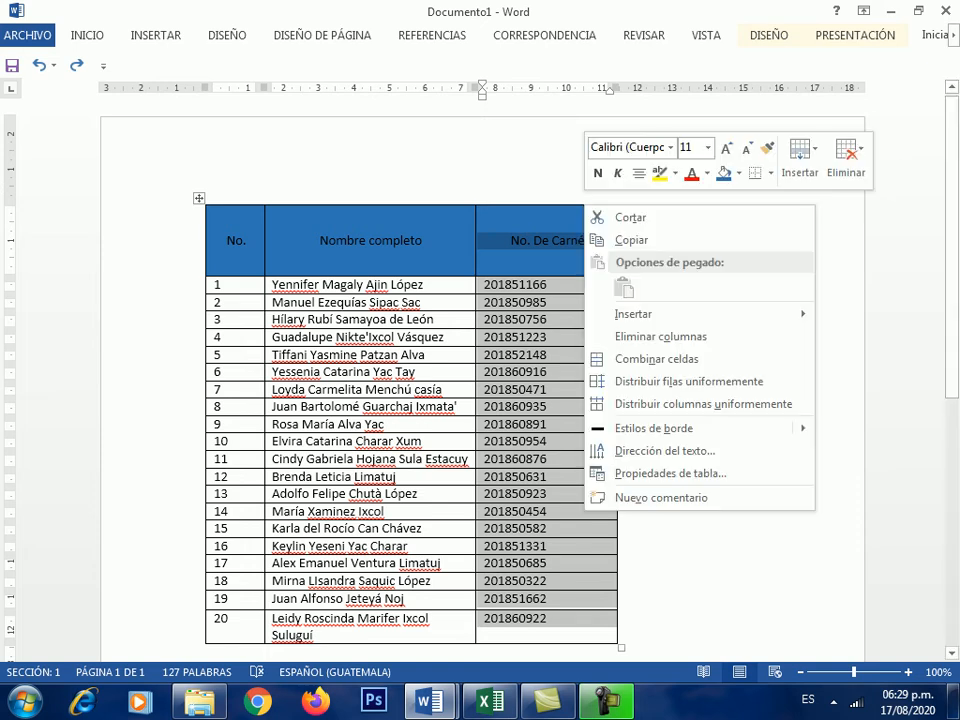
pyautogui.moveTo(633, 314)
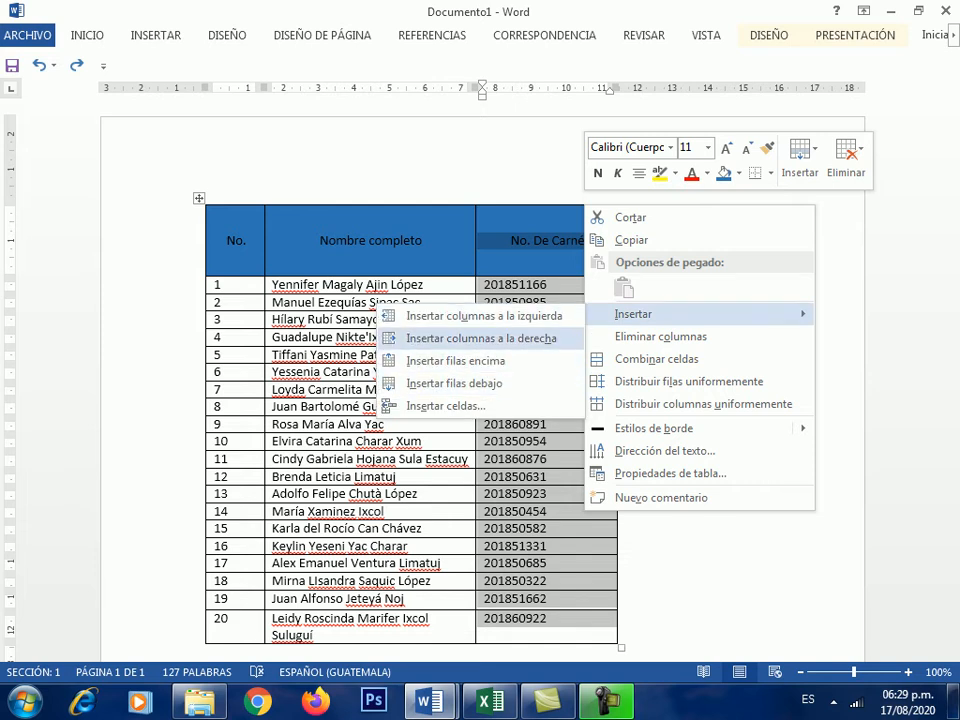
pyautogui.click(484, 316)
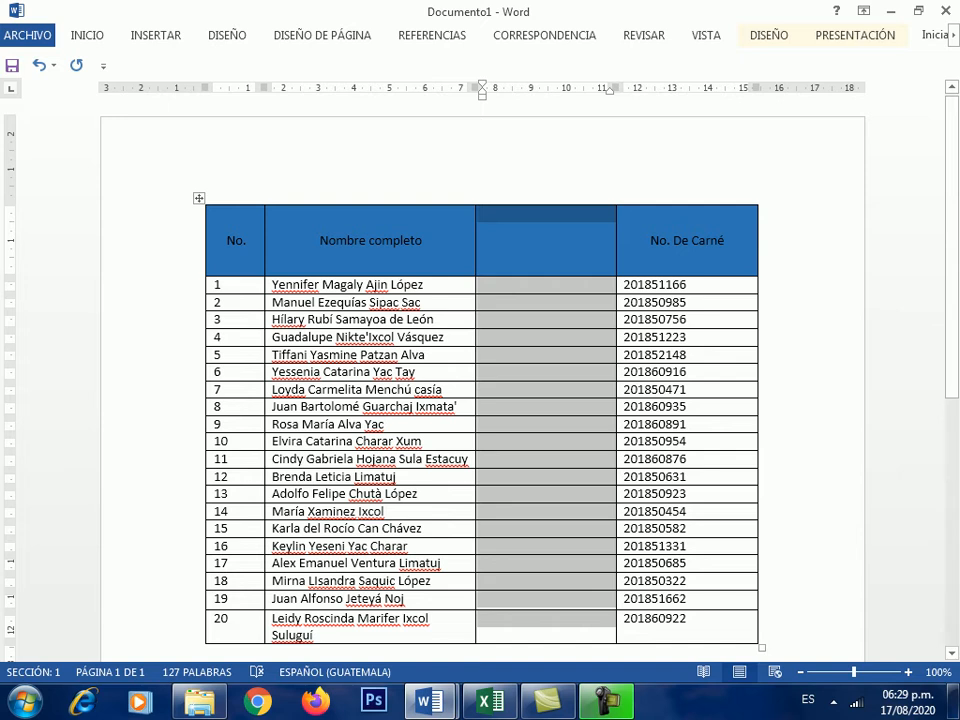
# - Deselect the new column and select the first student row
pyautogui.click(548, 214)
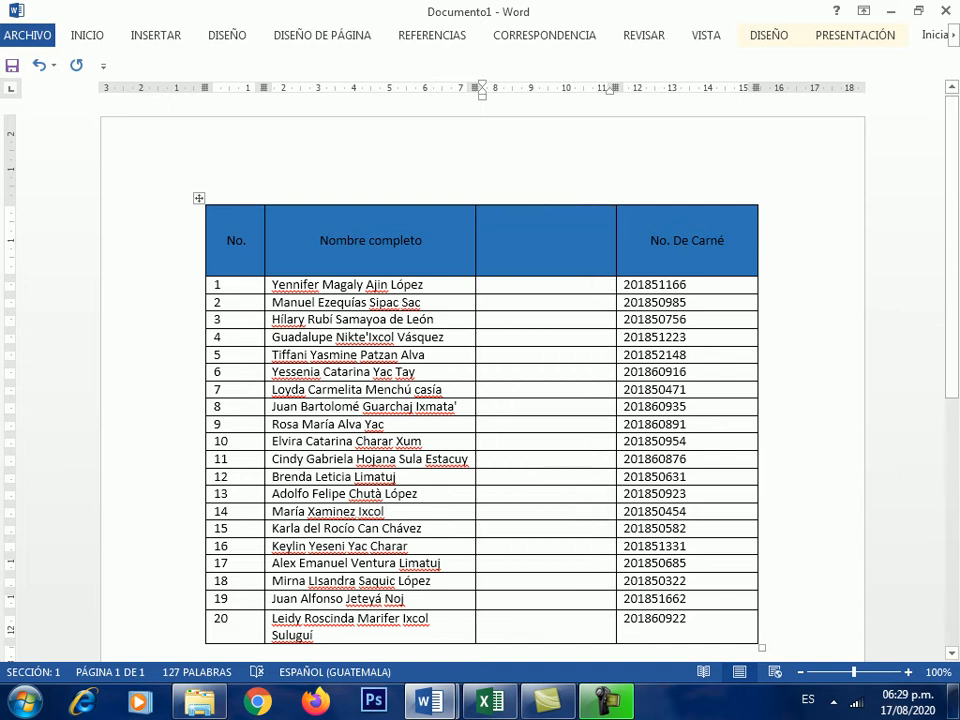
pyautogui.click(218, 285)
pyautogui.click(219, 302)
pyautogui.click(200, 285)
pyautogui.press('Left')
pyautogui.scroll(-1, 480, 400)
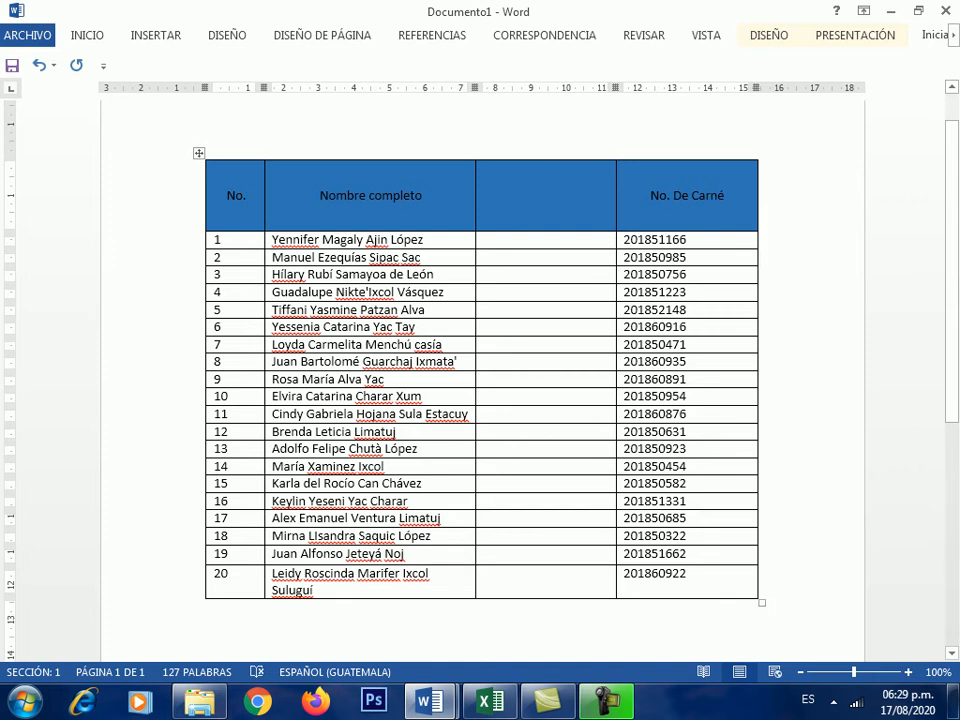
pyautogui.scroll(-3, 759, 257)
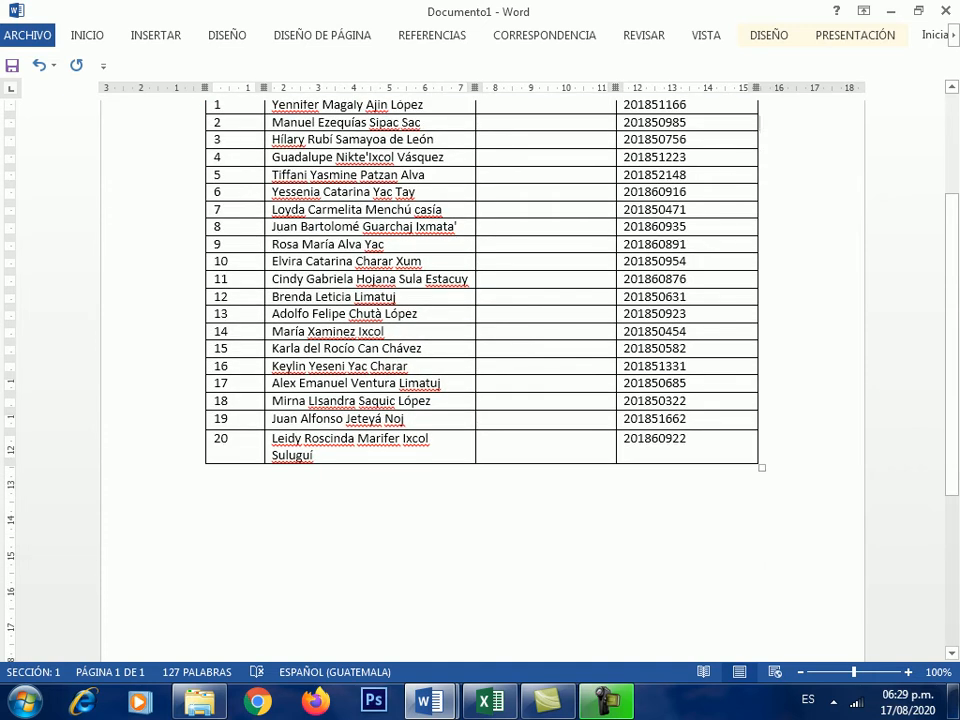
pyautogui.click(688, 439)
pyautogui.press('Tab')
pyautogui.press('Tab')
pyautogui.press('Tab')
pyautogui.press('Tab')
pyautogui.press('Tab')
pyautogui.press('Tab')
pyautogui.press('Tab')
pyautogui.press('Tab')
pyautogui.press('Tab')
pyautogui.press('Tab')
pyautogui.press('Tab')
pyautogui.press('Tab')
pyautogui.press('Tab')
pyautogui.press('Tab')
pyautogui.press('Tab')
pyautogui.press('Tab')
pyautogui.press('Tab')
pyautogui.press('Tab')
pyautogui.press('Tab')
pyautogui.press('Tab')
pyautogui.press('Tab')
pyautogui.press('Tab')
pyautogui.press('Tab')
pyautogui.press('Tab')
pyautogui.press('Tab')
pyautogui.press('Tab')
pyautogui.press('Tab')
pyautogui.press('Tab')
pyautogui.press('Tab')
pyautogui.press('Tab')
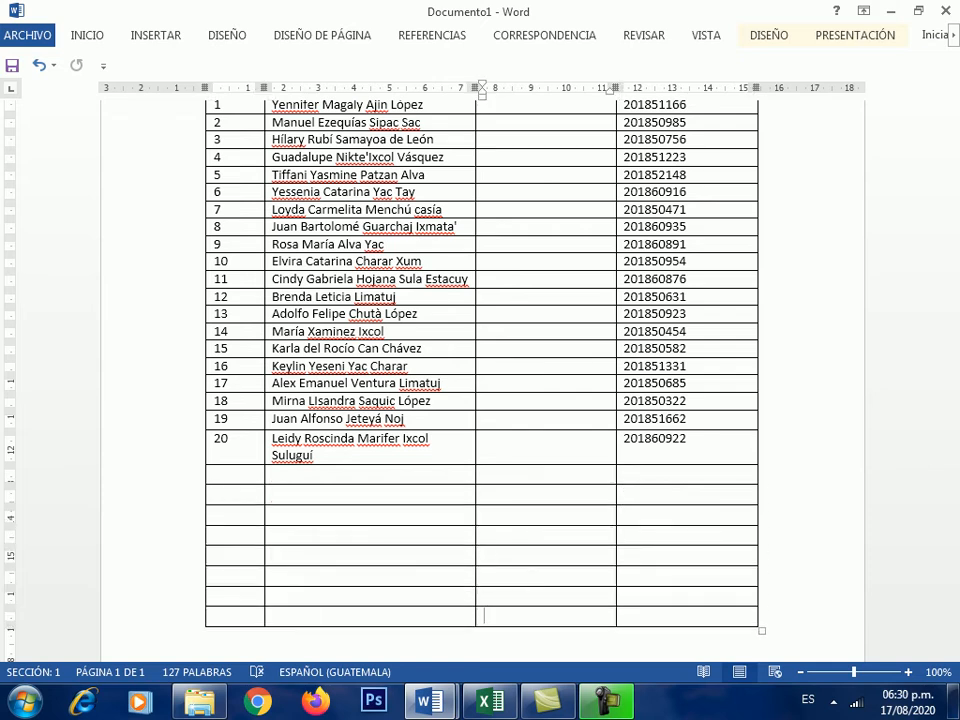
pyautogui.scroll(-2, 480, 360)
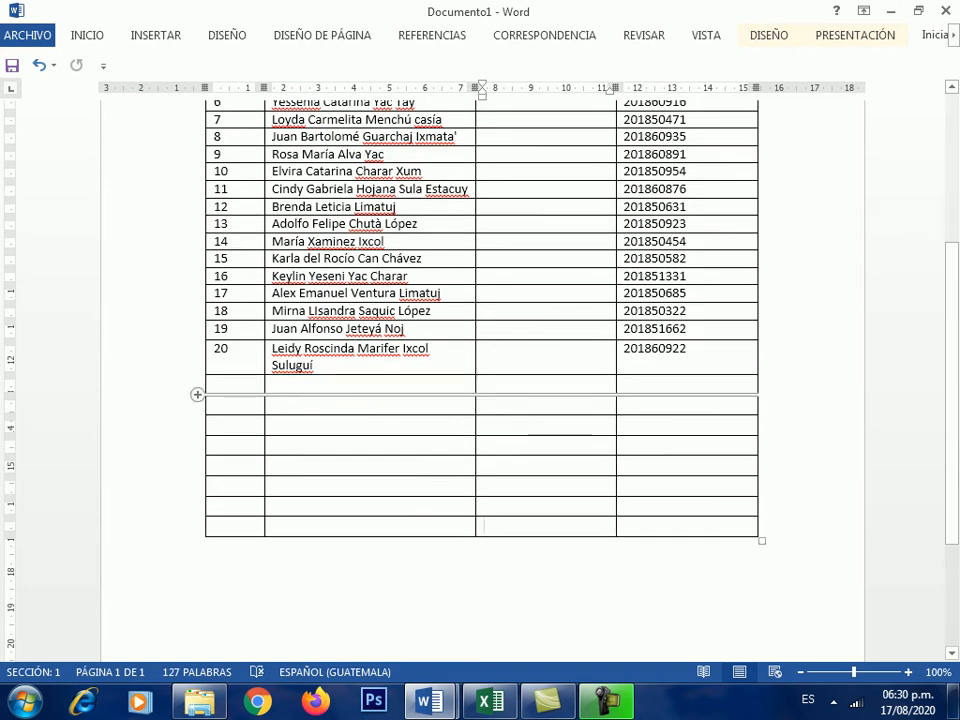
pyautogui.moveTo(190, 385); pyautogui.dragTo(190, 526)
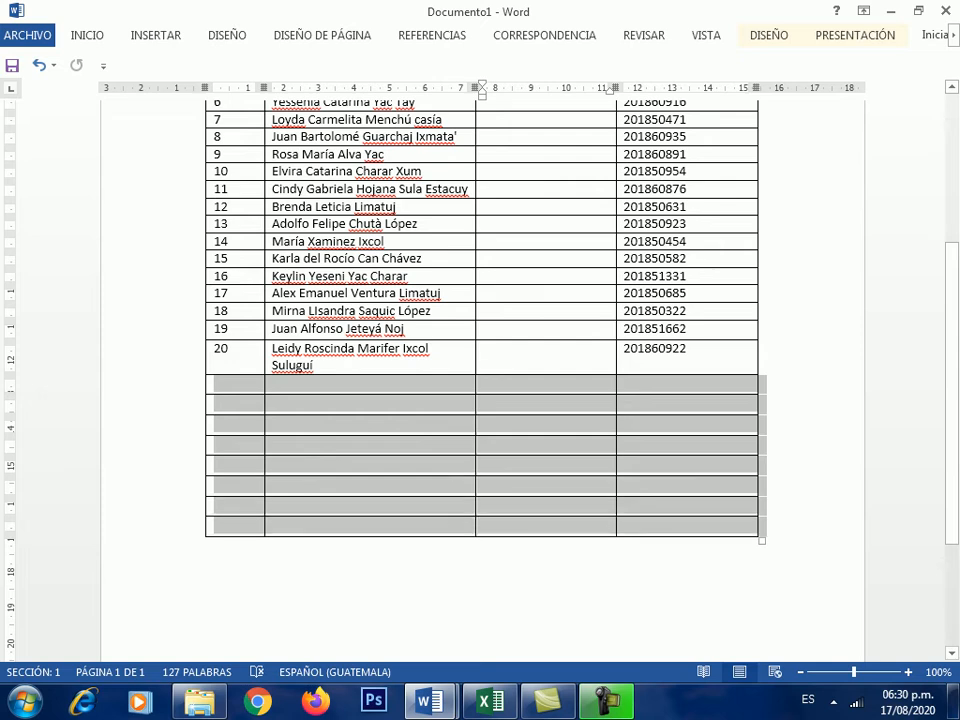
pyautogui.press('BackSpace')
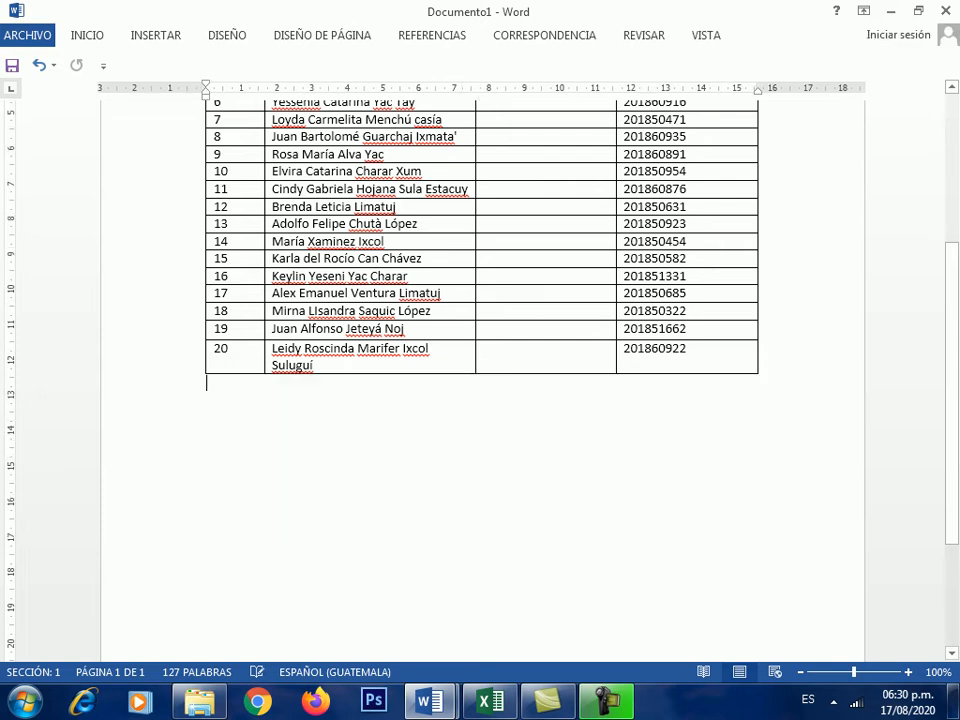
pyautogui.scroll(1, 482, 380)
pyautogui.scroll(1, 482, 380)
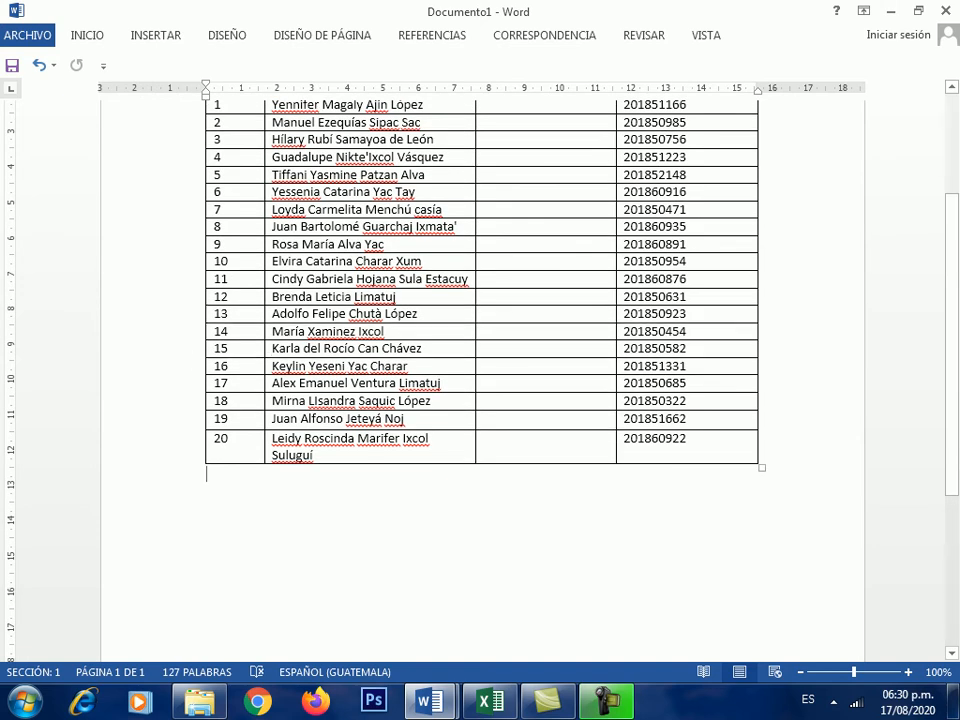
pyautogui.click(200, 279)
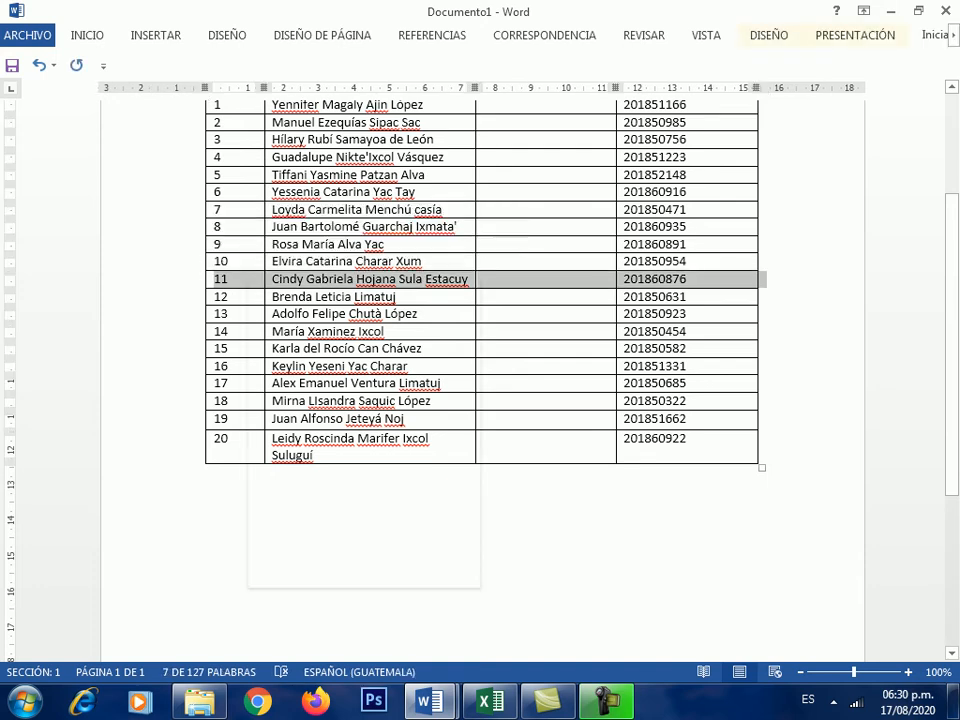
# - Insert an empty row above row 11 from the right-click Insertar menu
pyautogui.rightClick(249, 282)
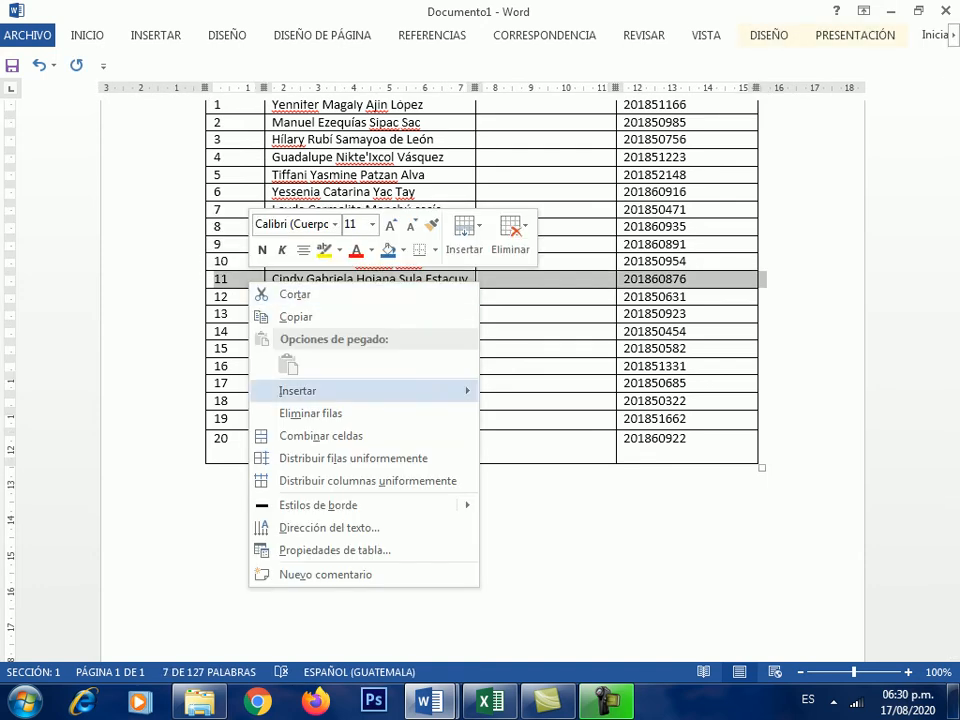
pyautogui.moveTo(300, 391)
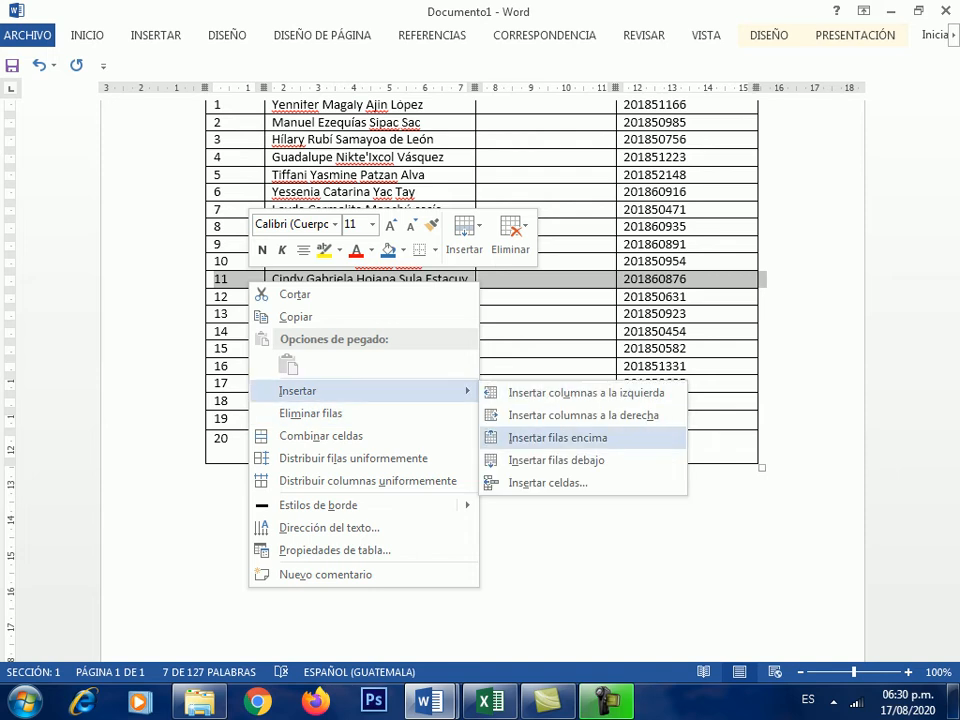
pyautogui.click(557, 437)
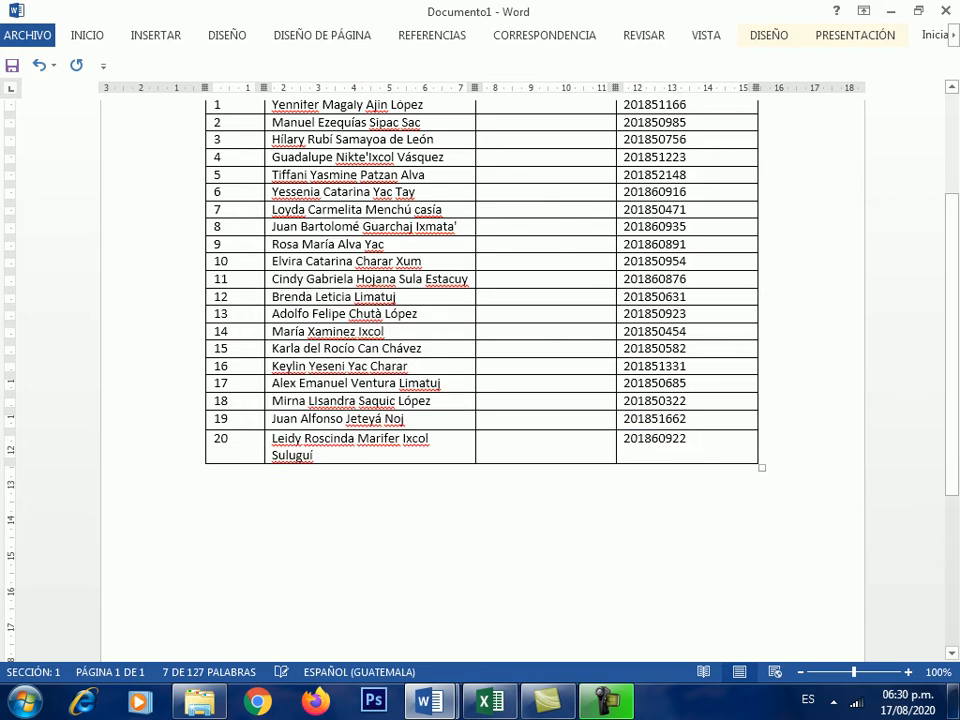
# - Enter the student's full name and carné number in the new row, then select the No. column cells
pyautogui.click(290, 280)
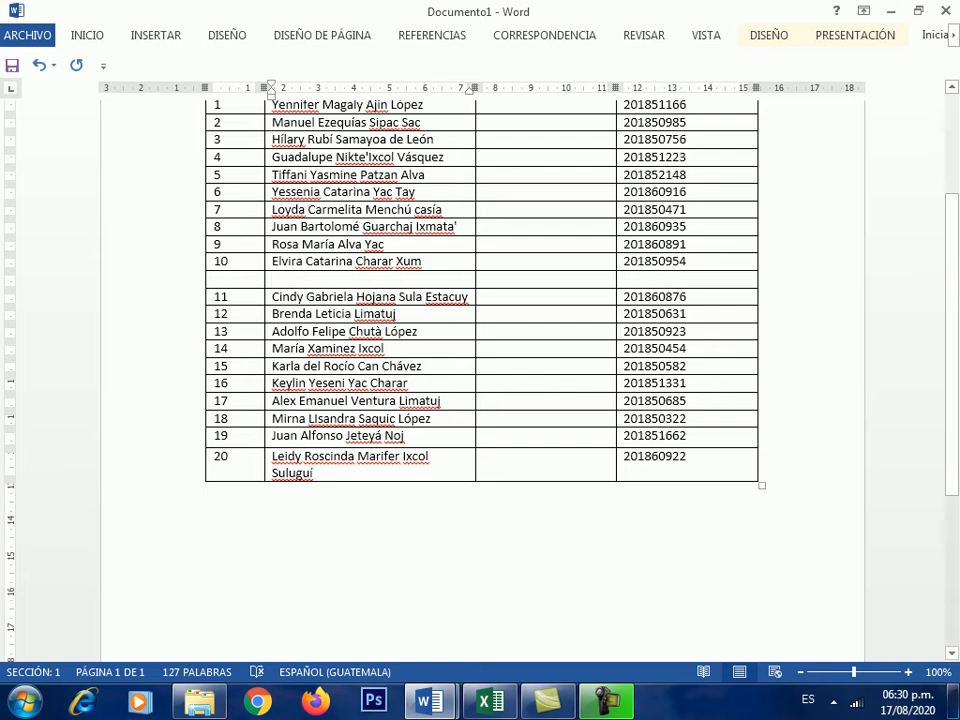
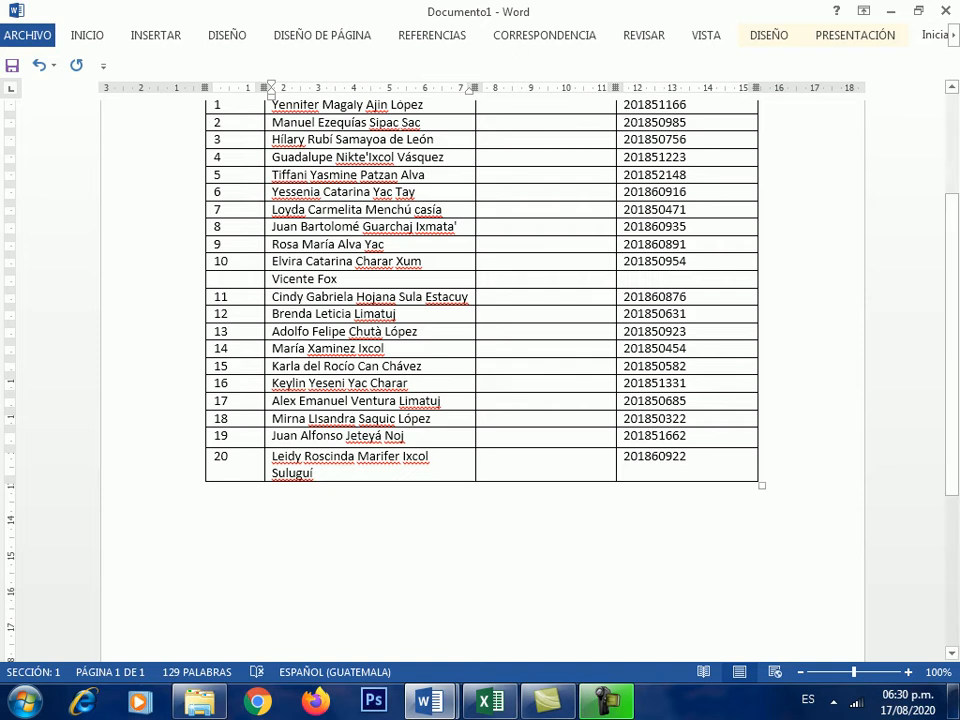
pyautogui.press('Tab')
pyautogui.press('Tab')
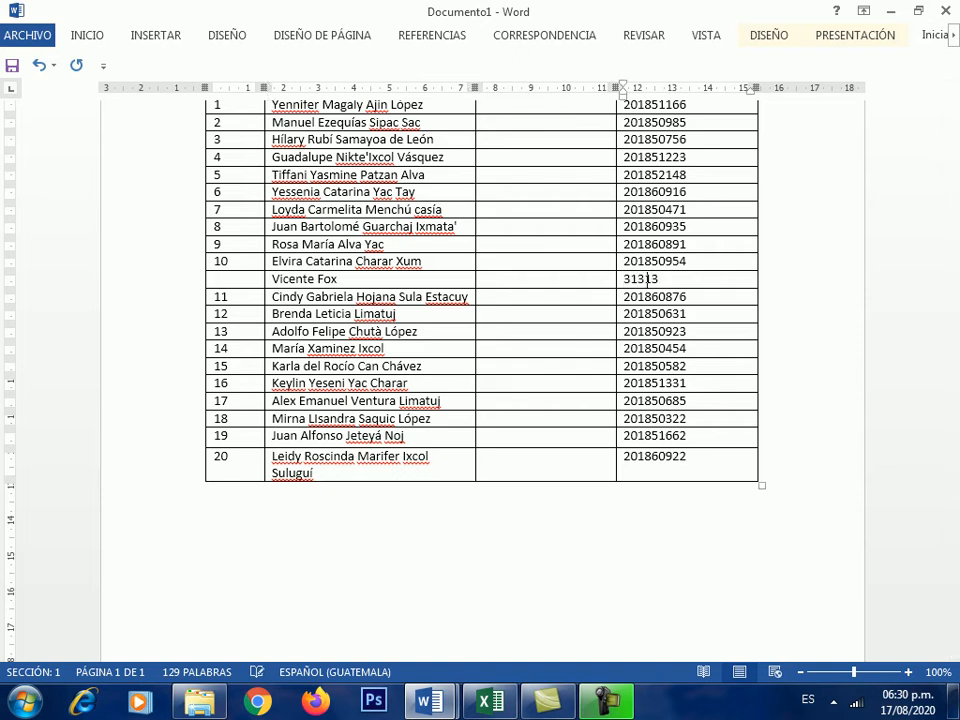
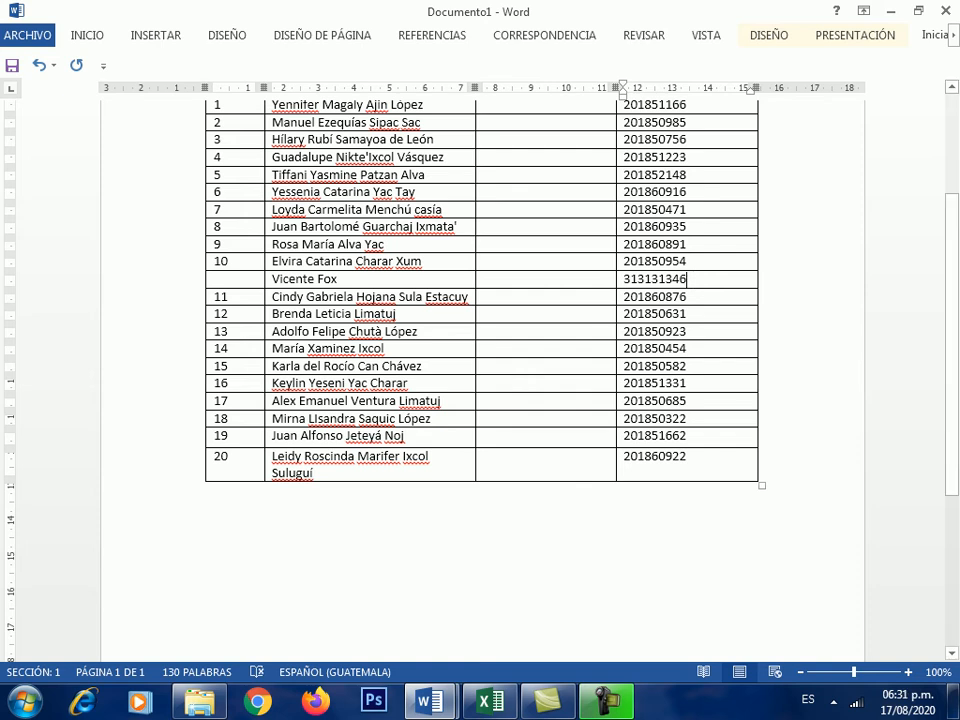
pyautogui.scroll(2, 480, 340)
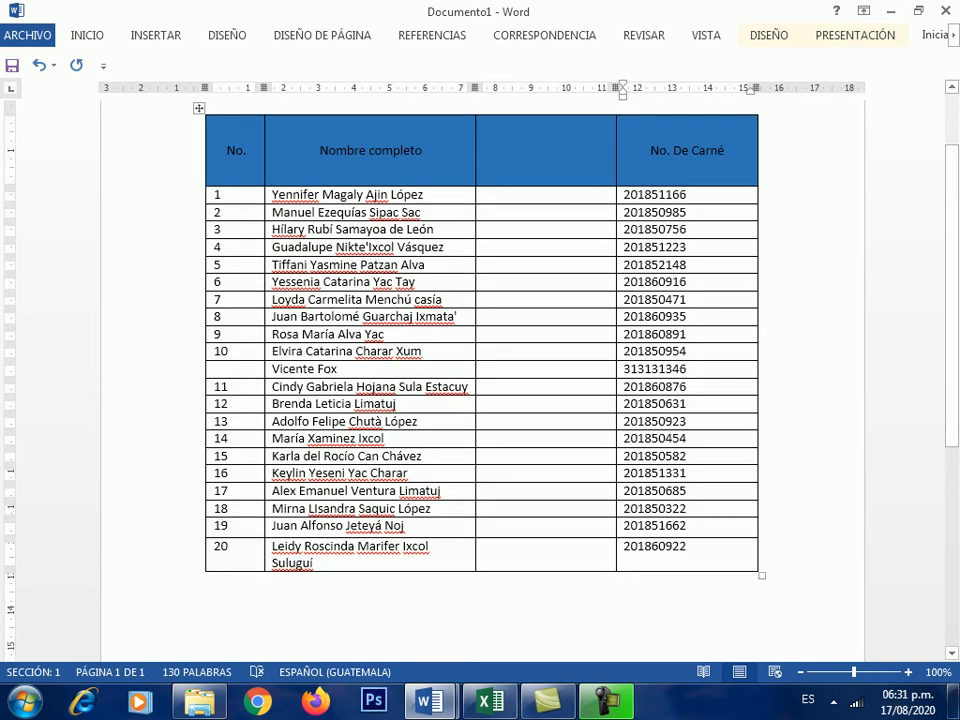
pyautogui.moveTo(220, 195); pyautogui.dragTo(228, 550)
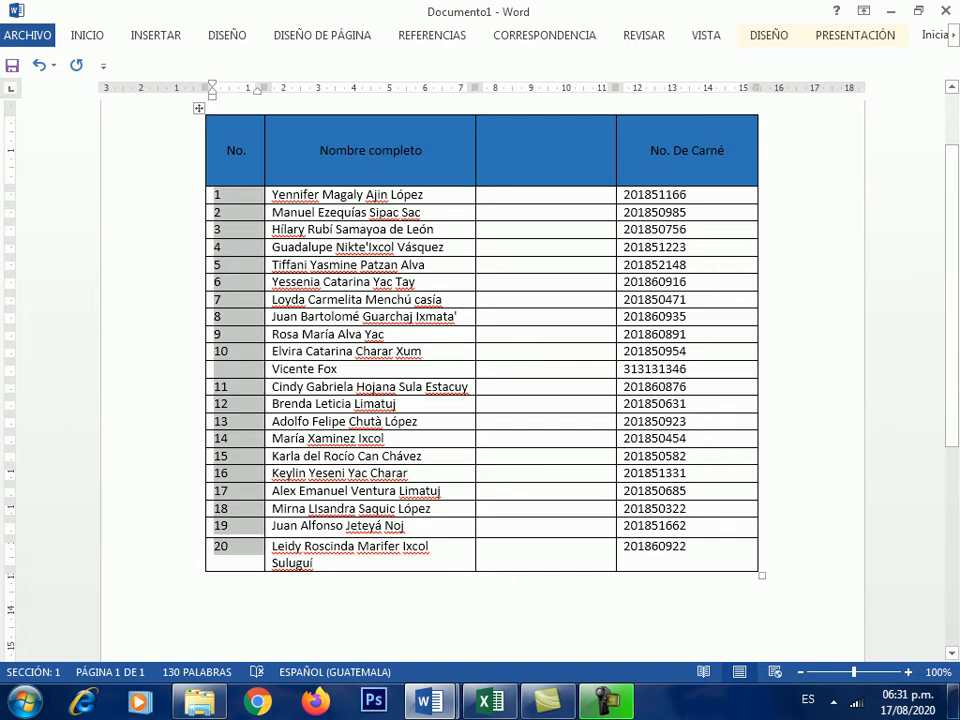
# - Clear the old No. values and renumber the cells with the 1) 2) 3) numbering format
pyautogui.press('Delete')
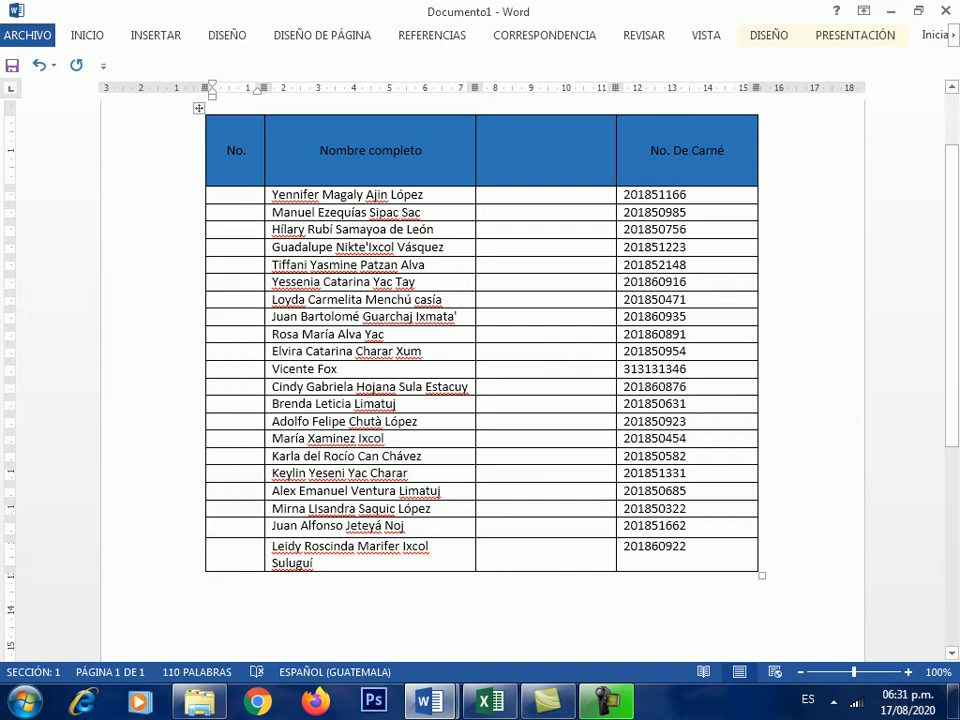
pyautogui.hotkey('shift', 'Down')
pyautogui.hotkey('shift', 'Down')
pyautogui.hotkey('shift', 'Down')
pyautogui.hotkey('shift', 'Down')
pyautogui.hotkey('shift', 'Down')
pyautogui.hotkey('shift', 'Down')
pyautogui.hotkey('shift', 'Down')
pyautogui.hotkey('shift', 'Down')
pyautogui.hotkey('shift', 'Down')
pyautogui.hotkey('shift', 'Down')
pyautogui.hotkey('shift', 'Down')
pyautogui.hotkey('shift', 'Down')
pyautogui.hotkey('shift', 'Down')
pyautogui.hotkey('shift', 'Down')
pyautogui.hotkey('shift', 'Down')
pyautogui.hotkey('shift', 'Down')
pyautogui.hotkey('shift', 'Down')
pyautogui.hotkey('shift', 'Down')
pyautogui.hotkey('shift', 'Down')
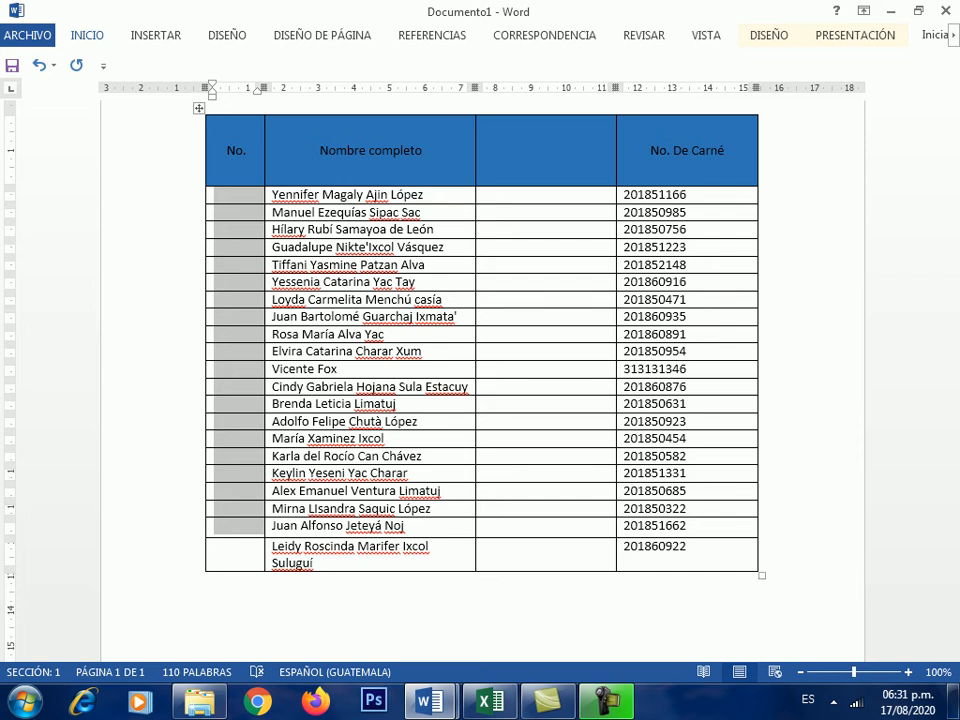
pyautogui.click(87, 35)
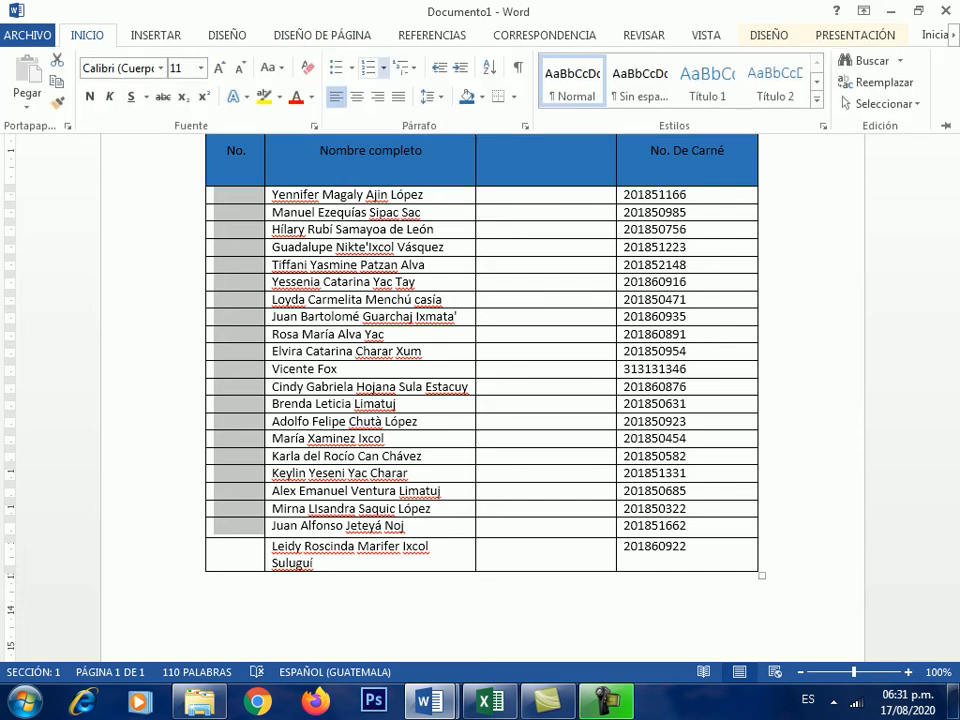
pyautogui.click(383, 67)
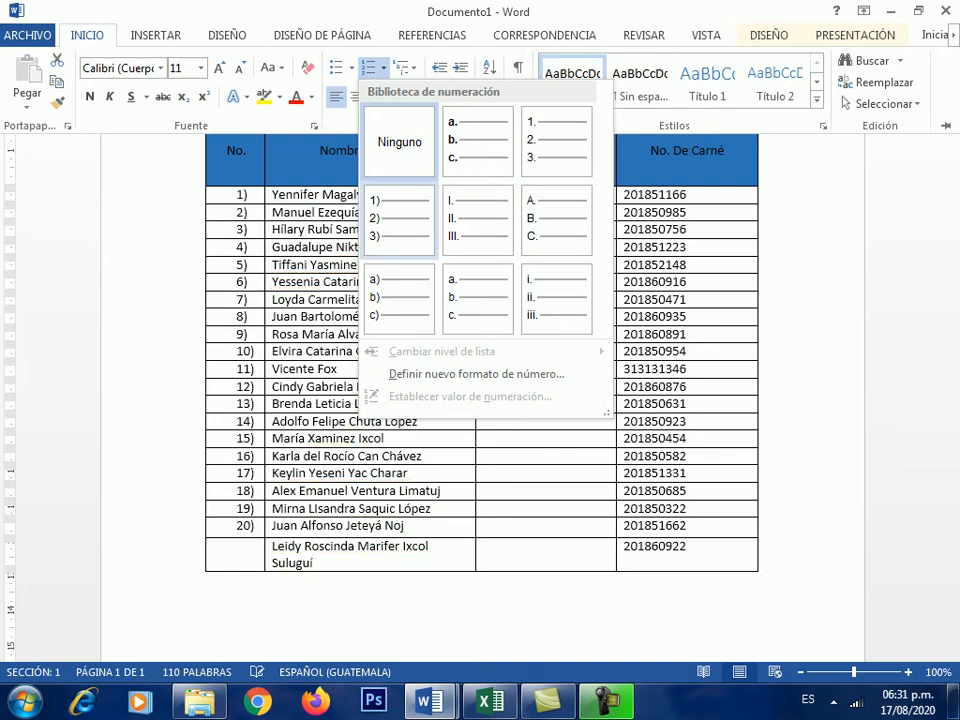
pyautogui.click(398, 218)
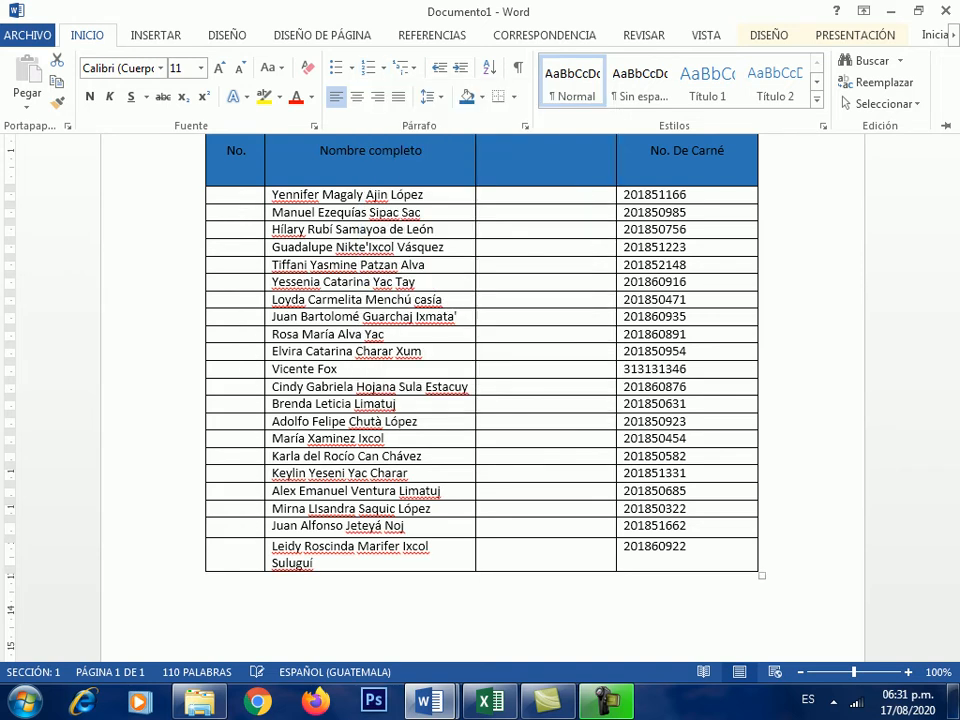
pyautogui.hotkey('ctrl', 'F1')
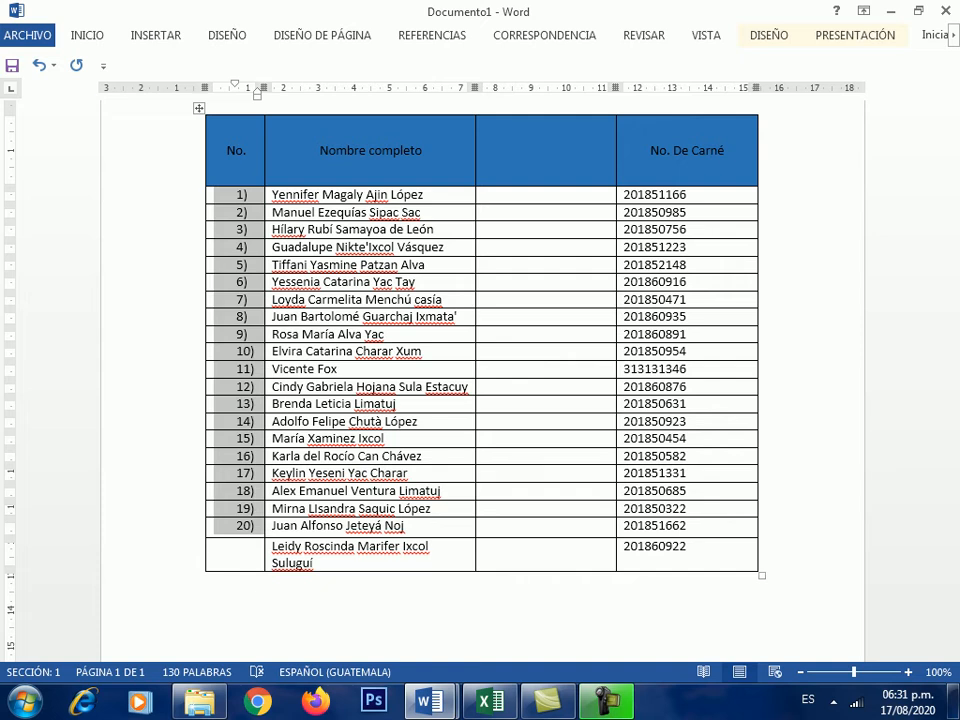
pyautogui.scroll(2, 480, 380)
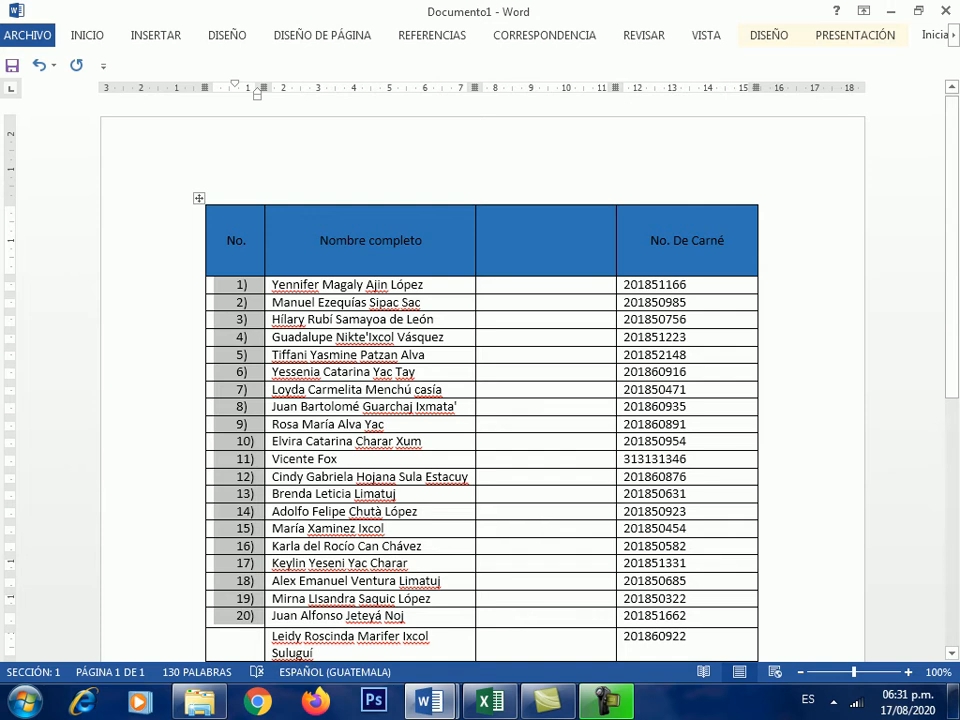
# - Select the table's header row and open the table tools DISEÑO tab
pyautogui.click(530, 285)
pyautogui.click(703, 143)
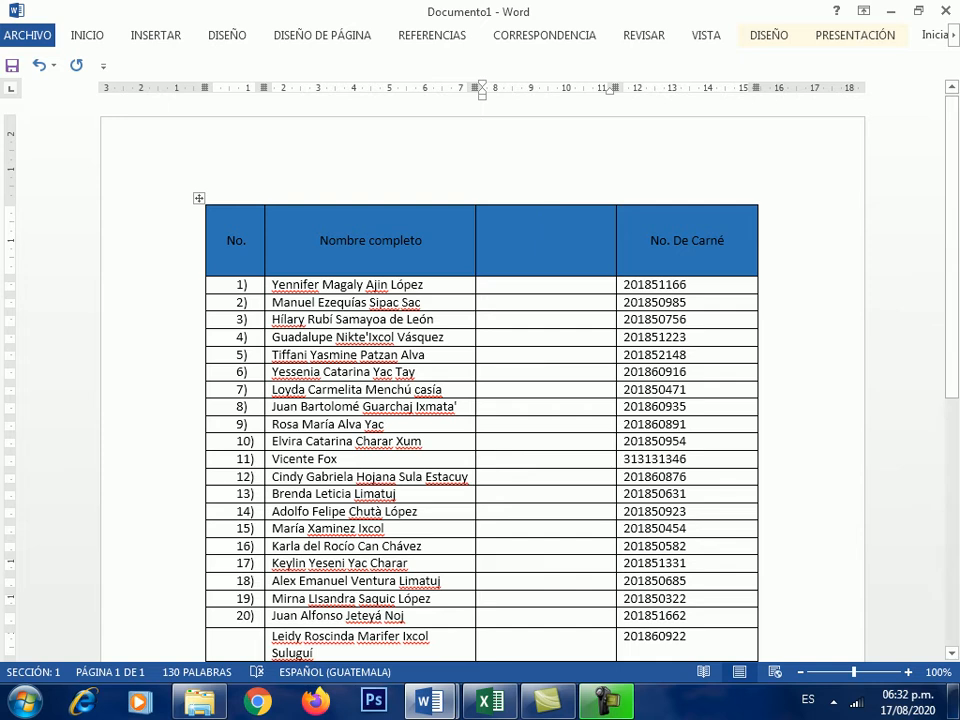
pyautogui.moveTo(228, 240); pyautogui.dragTo(690, 240)
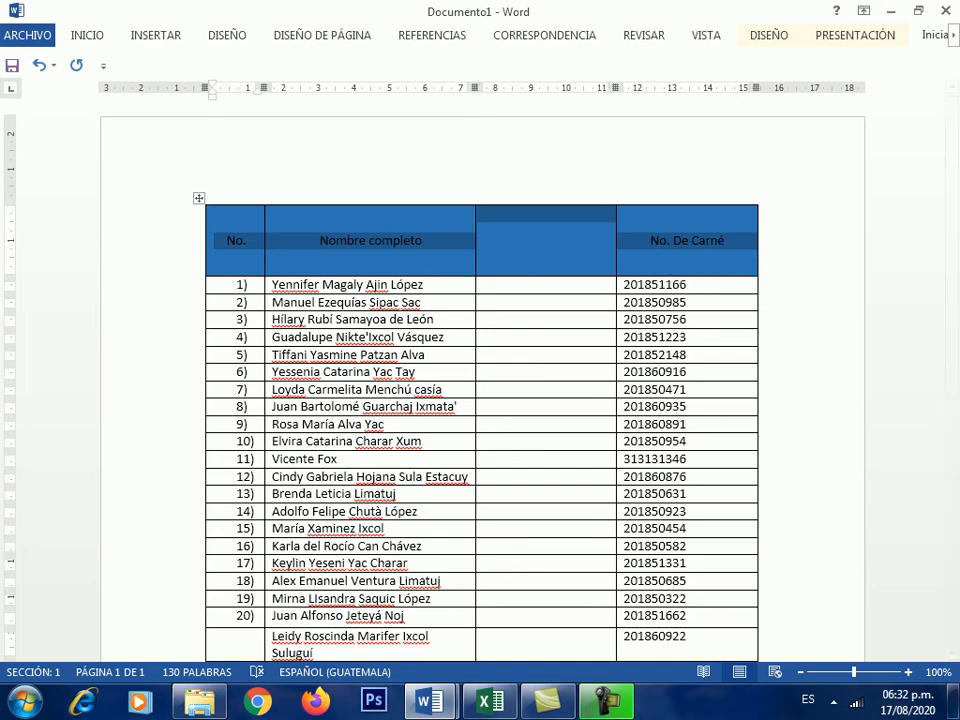
pyautogui.click(769, 35)
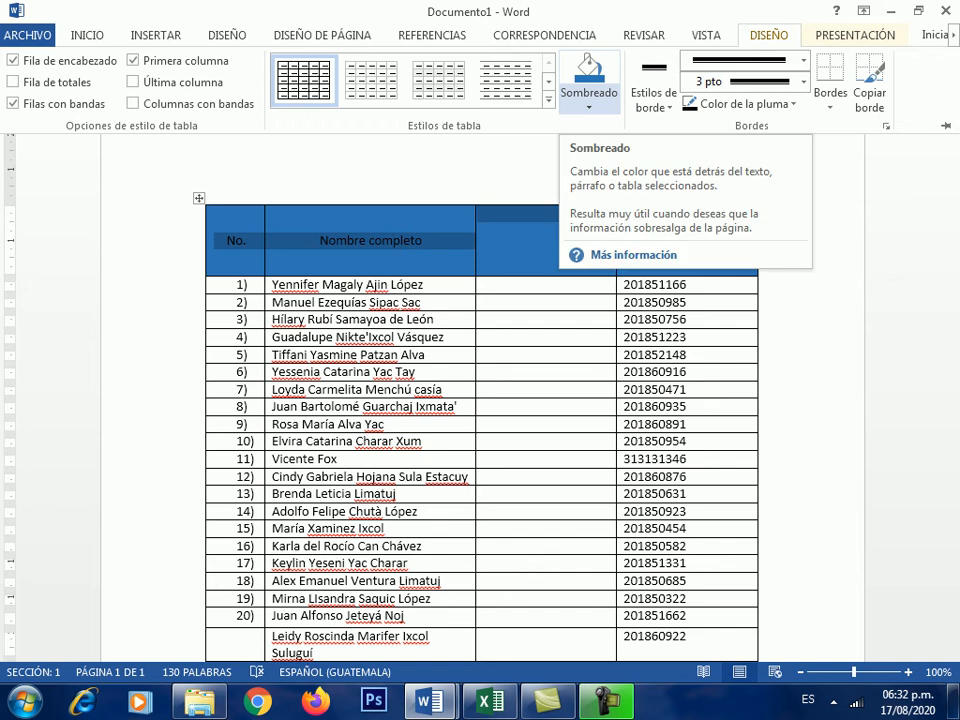
# - Shade the header row dark navy from the Sombreado menu
pyautogui.click(589, 100)
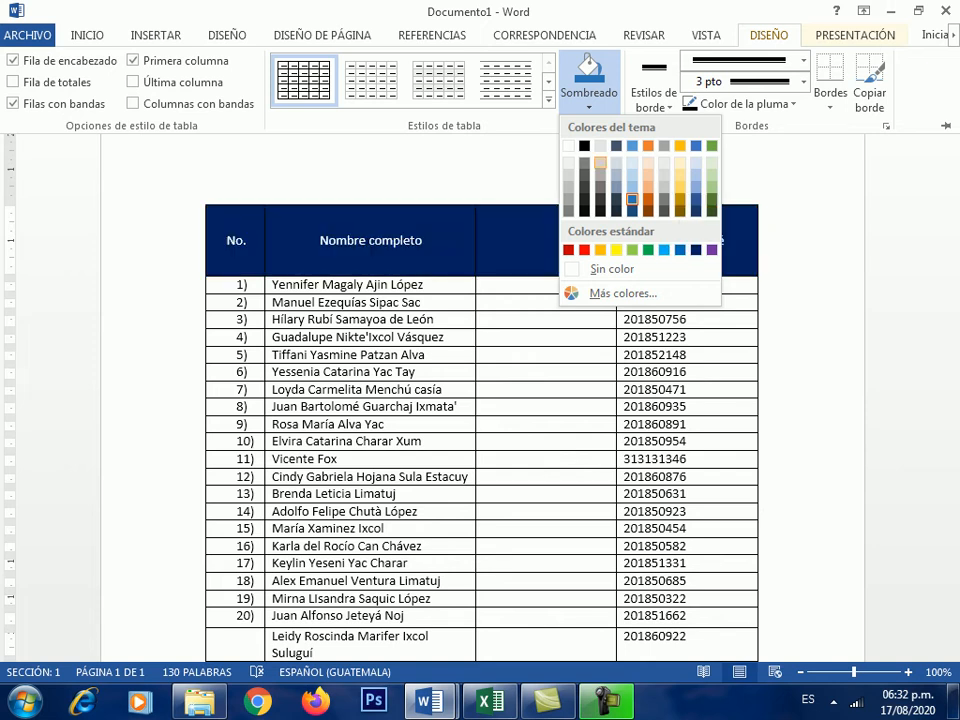
pyautogui.click(632, 199)
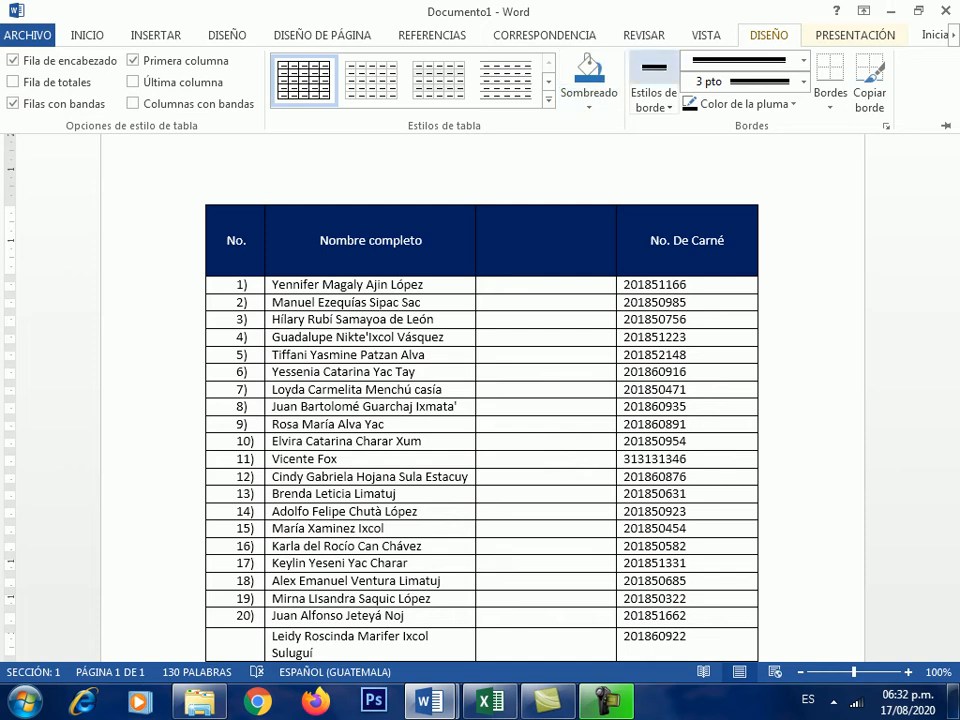
pyautogui.hotkey('ctrl', 'F1')
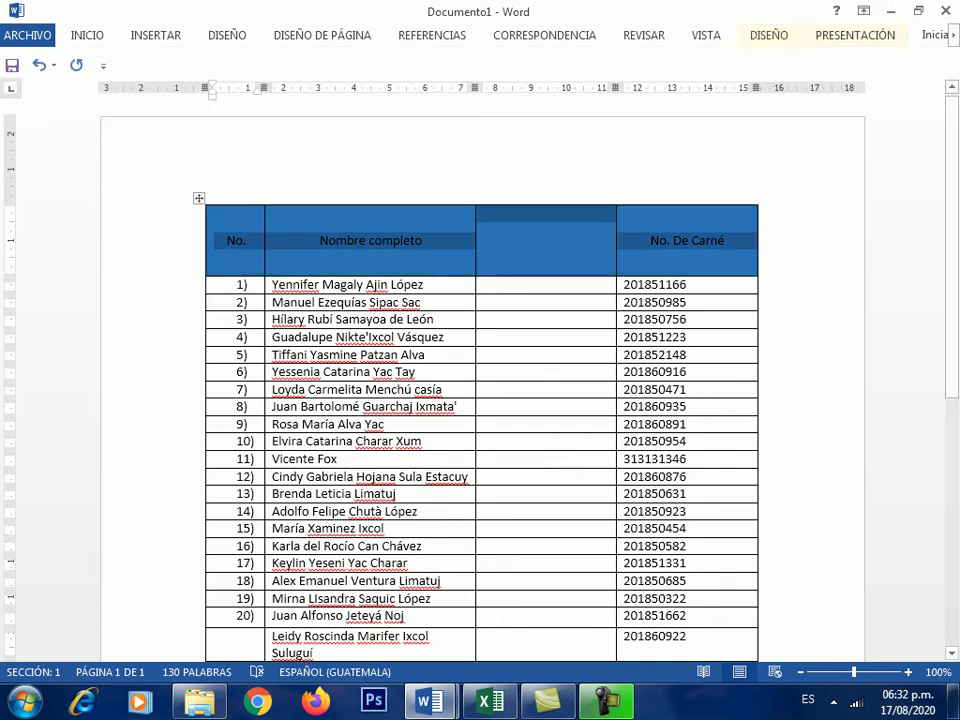
# - Reselect the header row and change its shading to the orange standard colour
pyautogui.click(228, 240)
pyautogui.moveTo(228, 240); pyautogui.dragTo(735, 241)
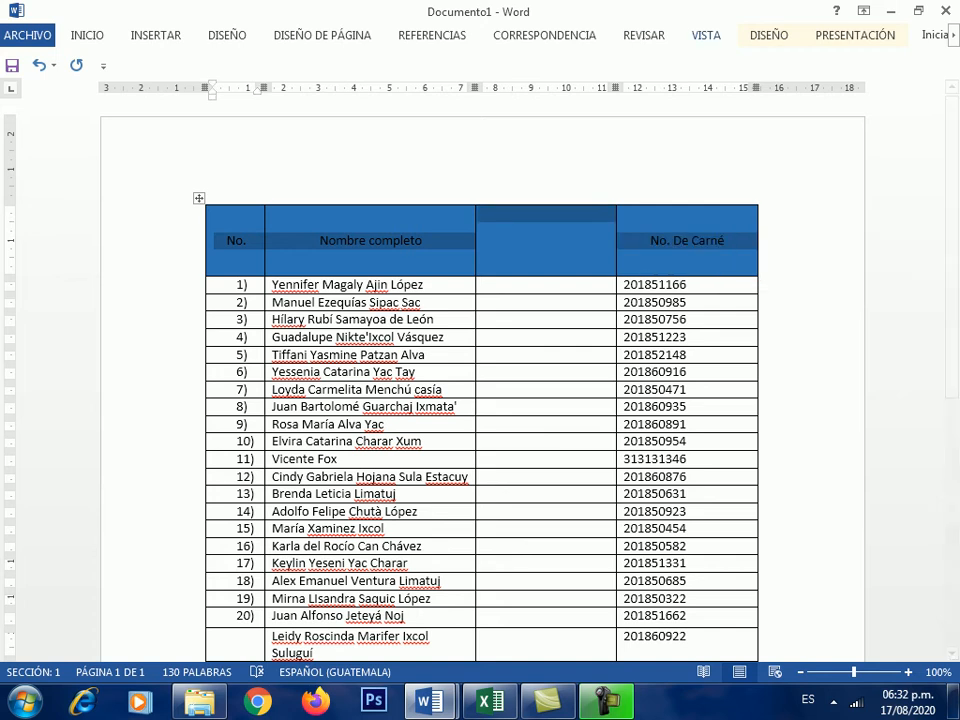
pyautogui.click(769, 34)
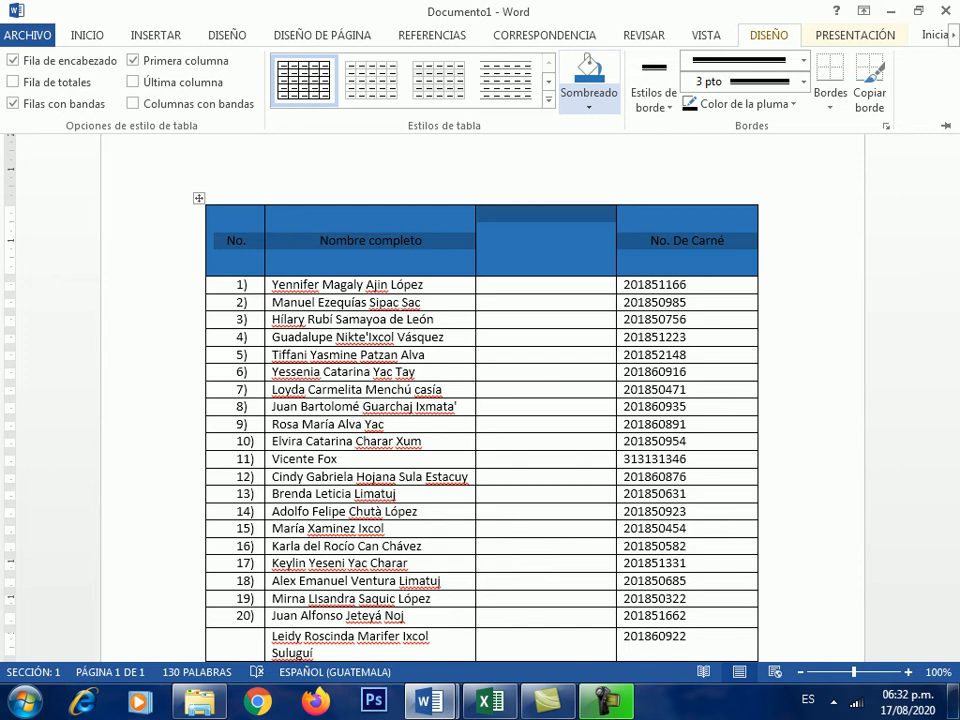
pyautogui.click(589, 100)
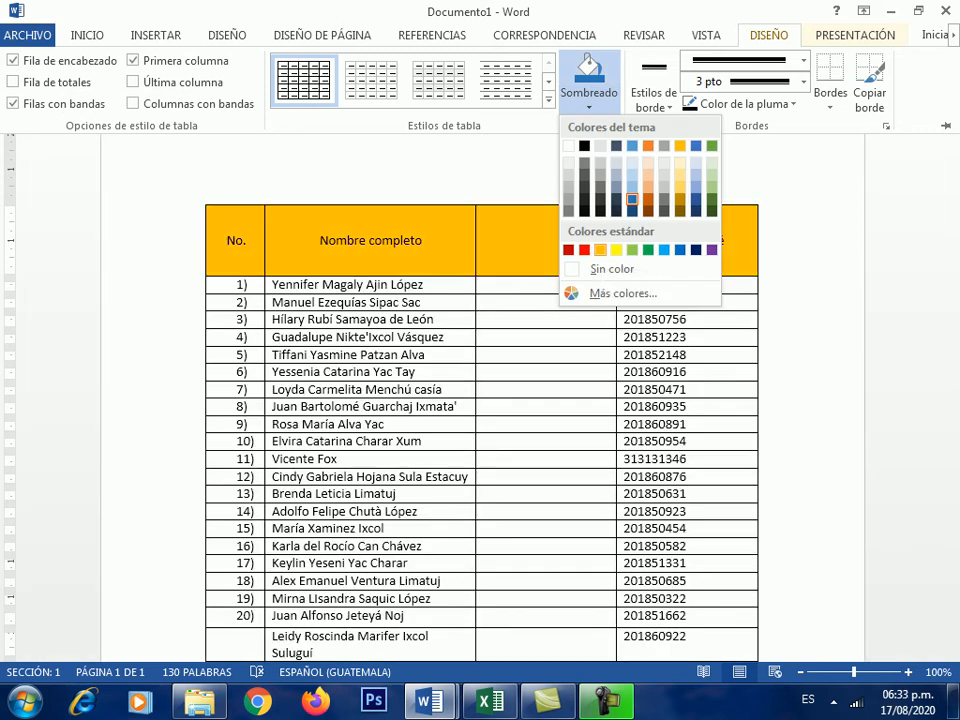
pyautogui.click(600, 250)
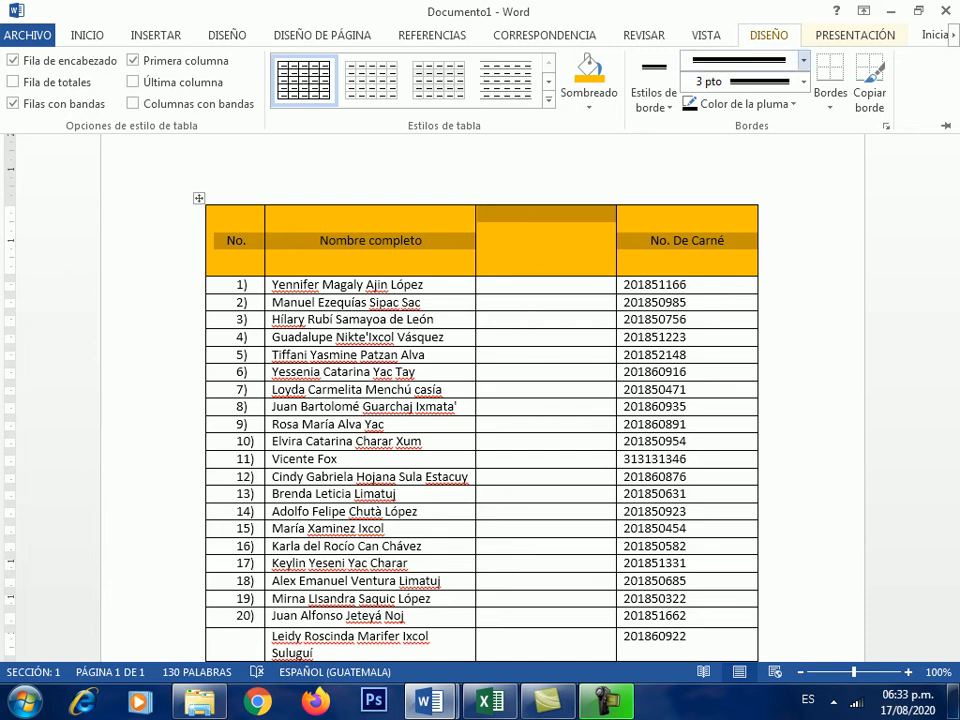
pyautogui.click(803, 60)
pyautogui.click(803, 60)
pyautogui.press('Escape')
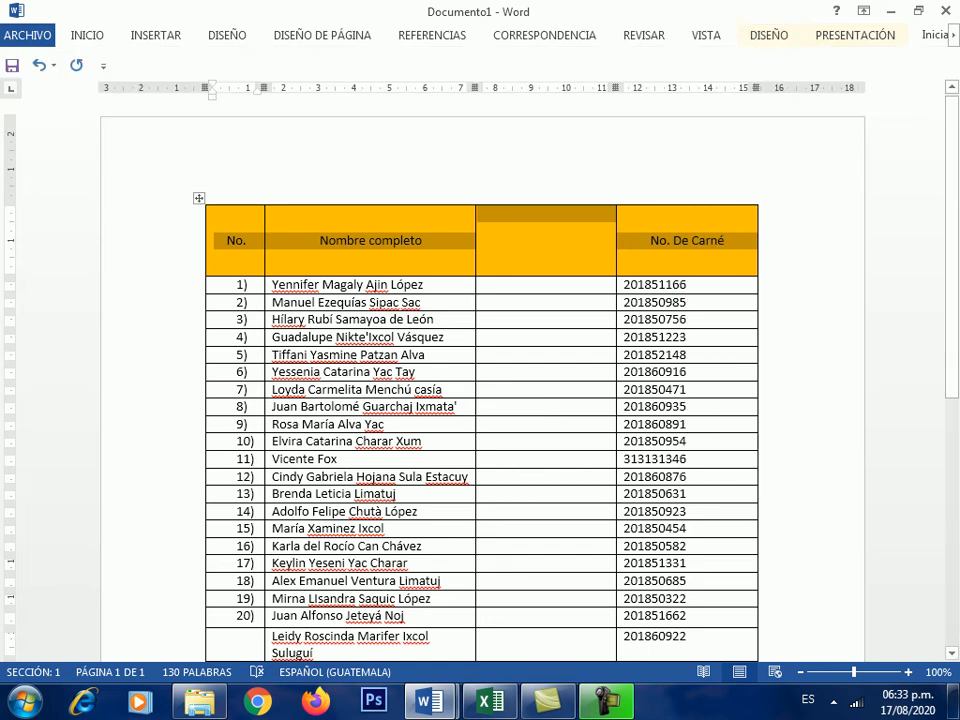
pyautogui.click(547, 215)
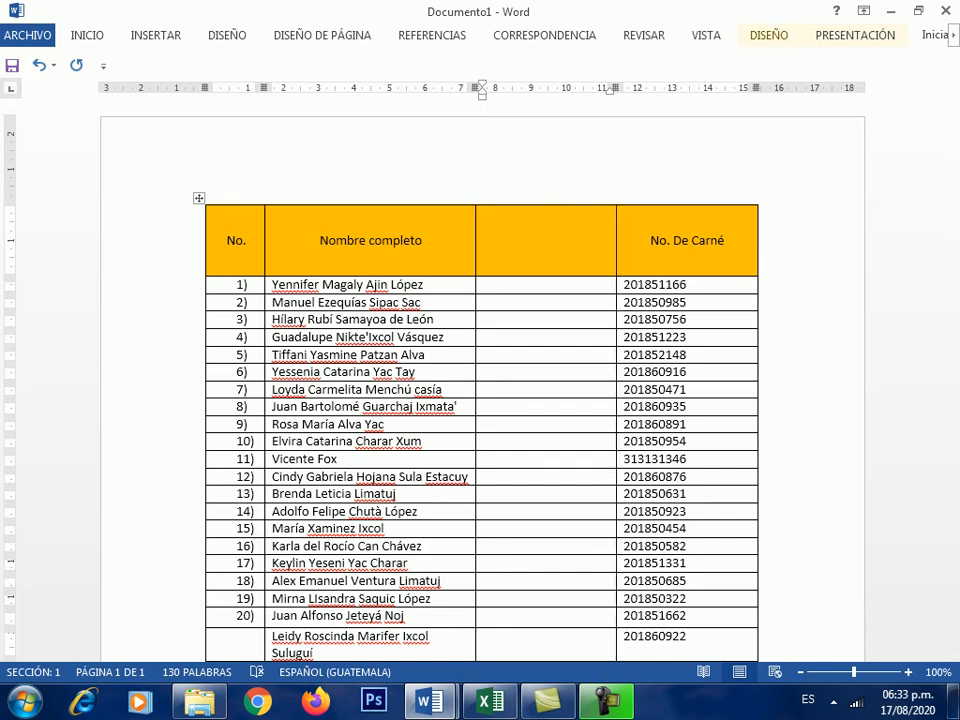
# - Choose a thick line style for painting borders on DISEÑO
pyautogui.click(769, 35)
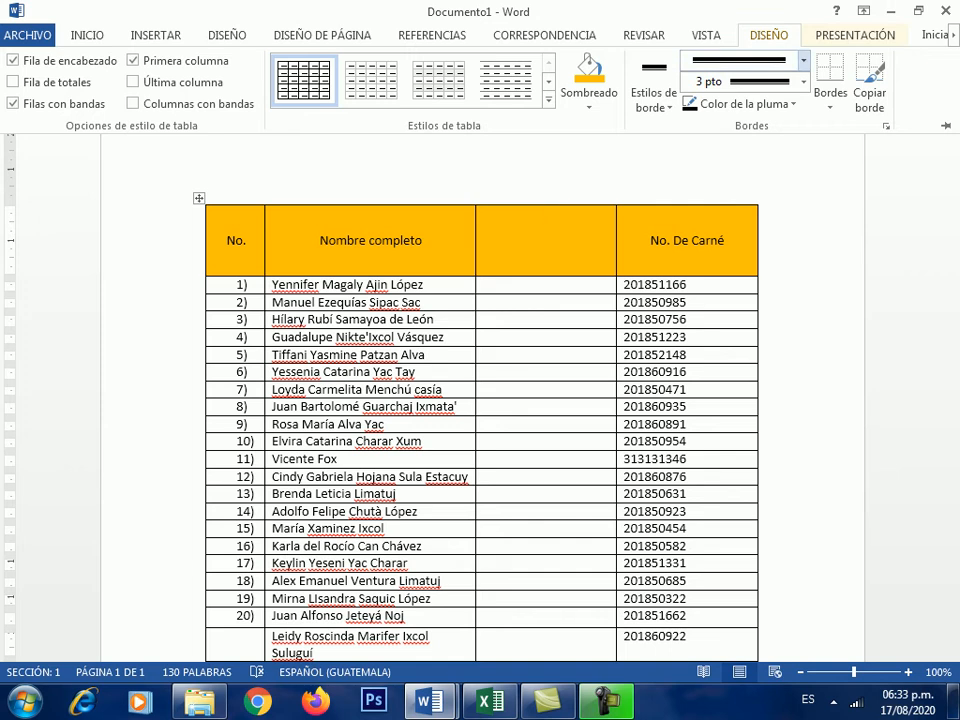
pyautogui.click(803, 60)
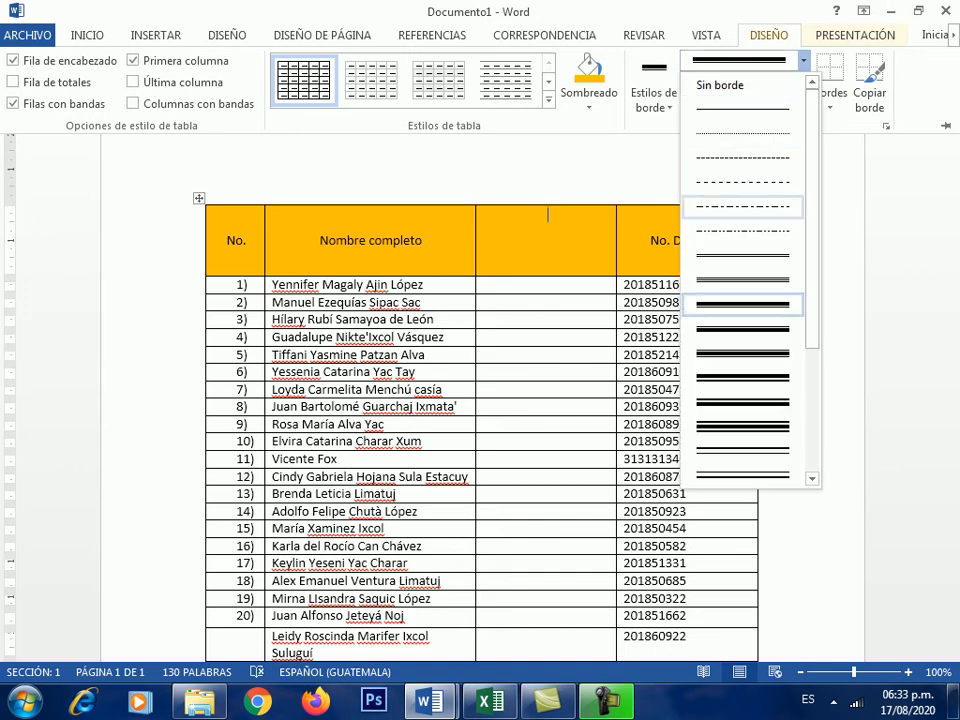
pyautogui.scroll(-3, 742, 231)
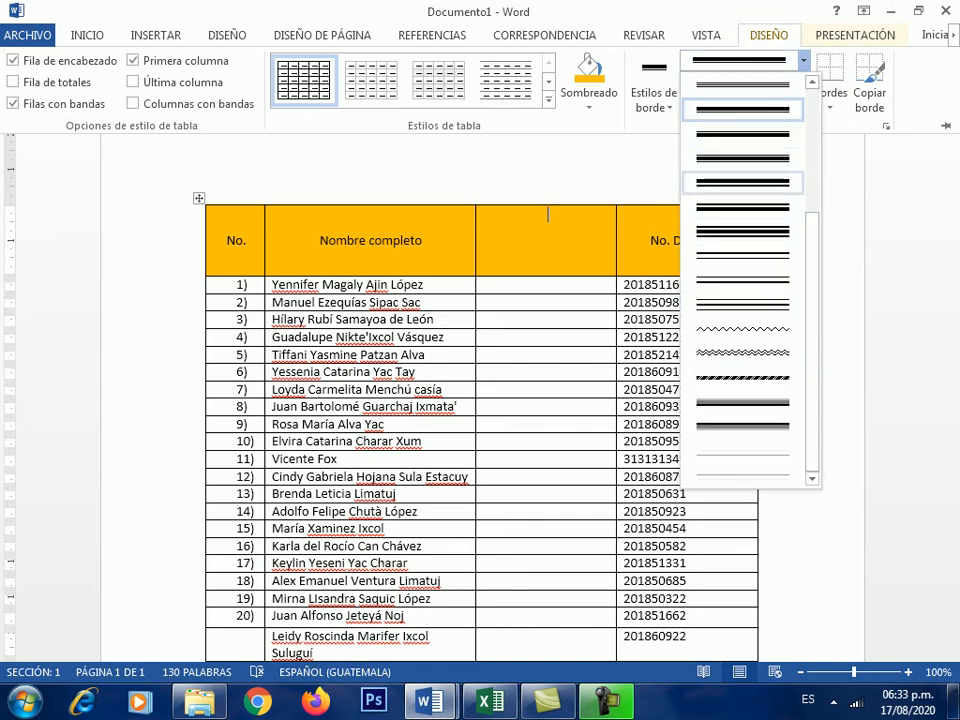
pyautogui.click(742, 157)
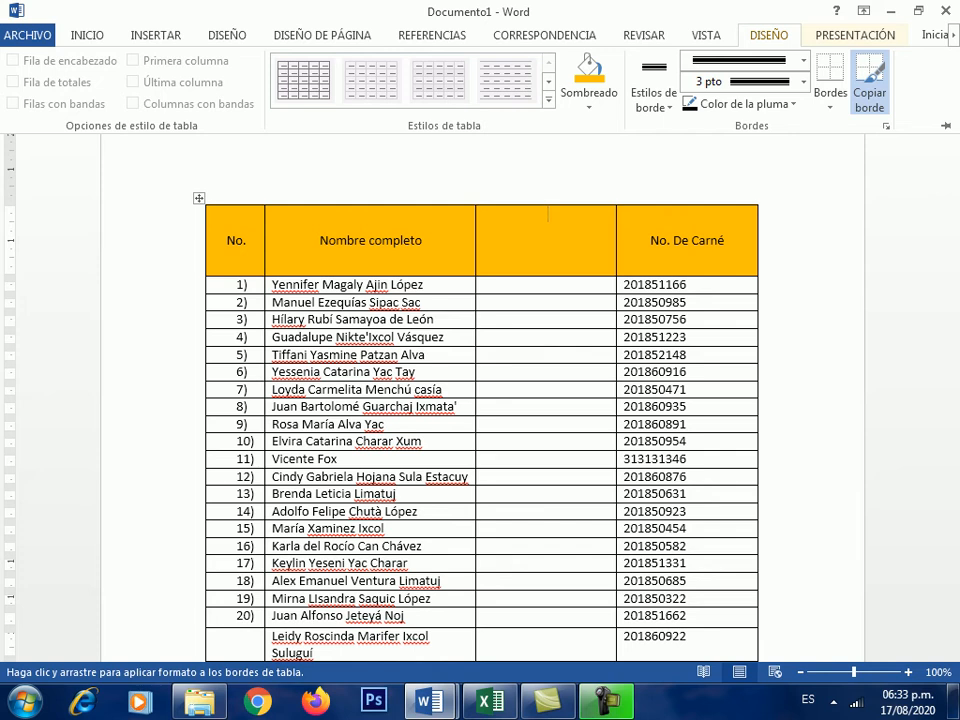
# - Paint the thick black border down the table's right and left edges
pyautogui.hotkey('ctrl', 'F1')
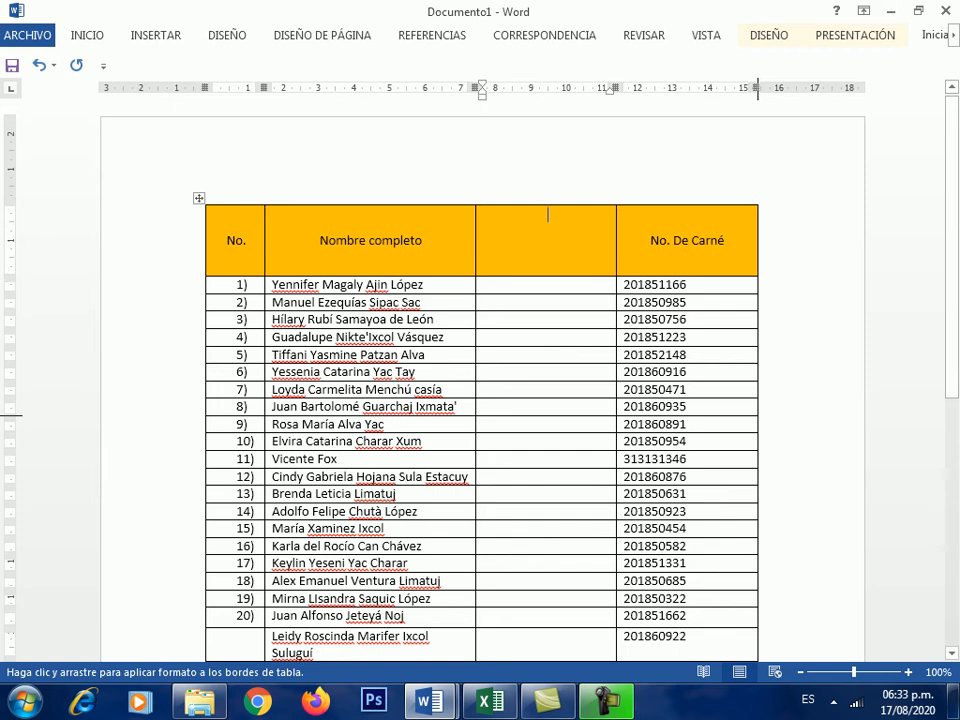
pyautogui.moveTo(757, 226)
pyautogui.mouseDown()
pyautogui.moveTo(757, 658)
pyautogui.moveTo(757, 476)
pyautogui.moveTo(757, 556)
pyautogui.moveTo(206, 556)
pyautogui.mouseUp()
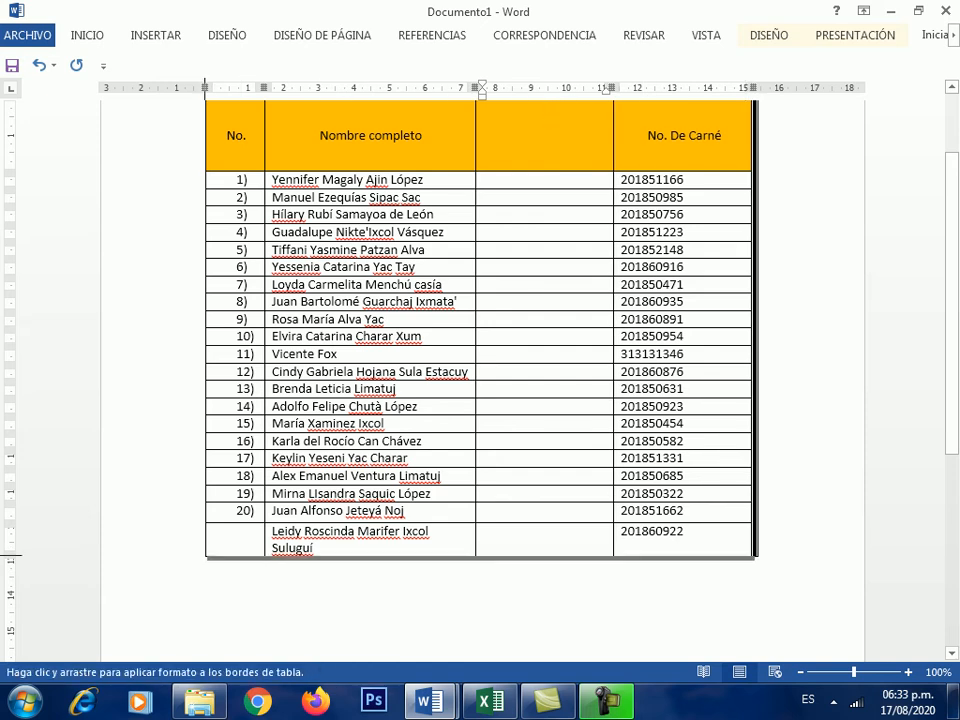
pyautogui.scroll(2, 546, 214)
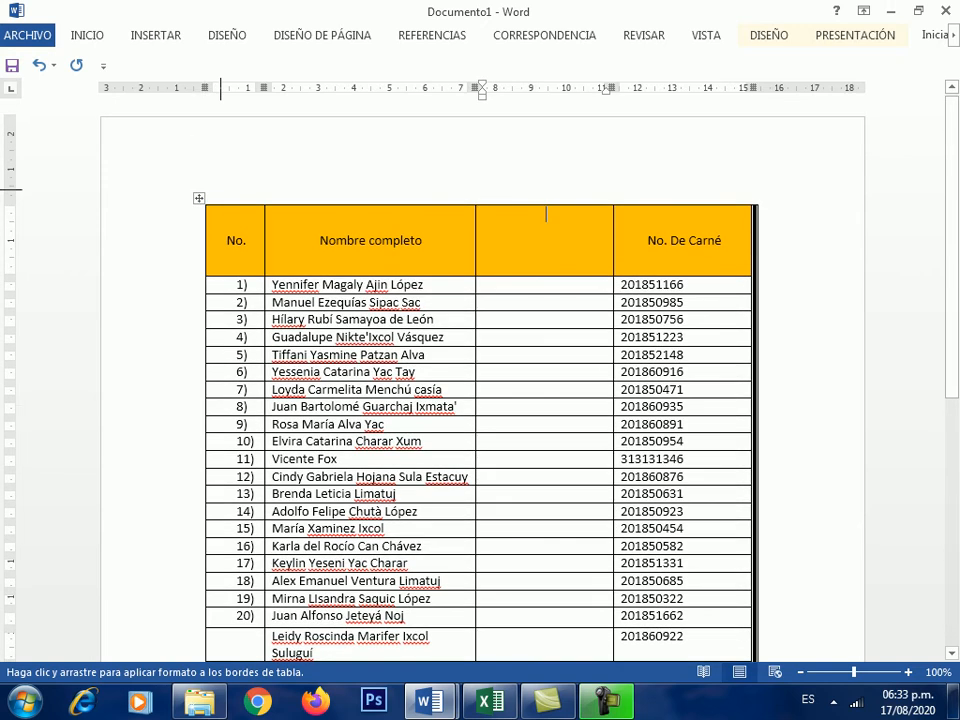
pyautogui.moveTo(205, 209)
pyautogui.mouseDown()
pyautogui.moveTo(212, 654)
pyautogui.moveTo(206, 523)
pyautogui.moveTo(206, 546)
pyautogui.mouseUp()
pyautogui.scroll(2, 480, 380)
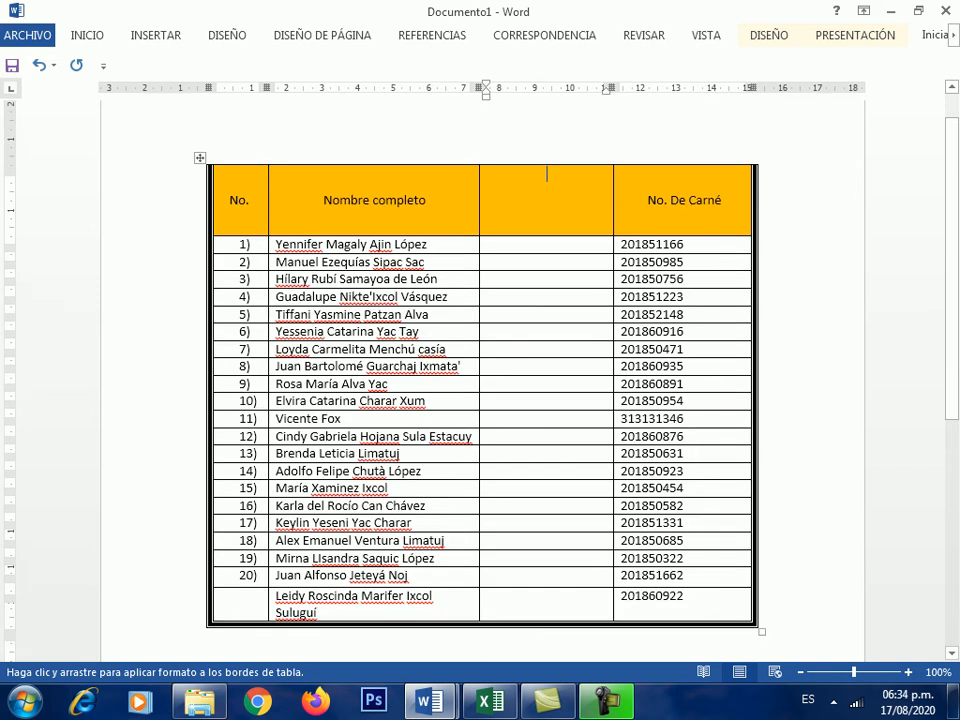
pyautogui.scroll(1, 480, 400)
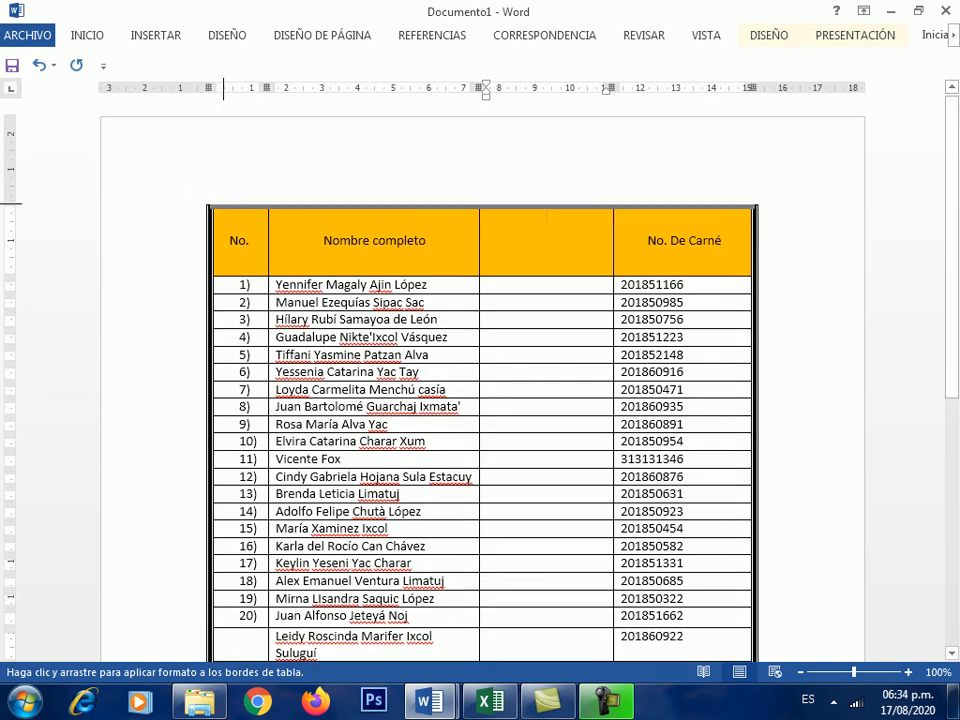
pyautogui.scroll(1, 547, 218)
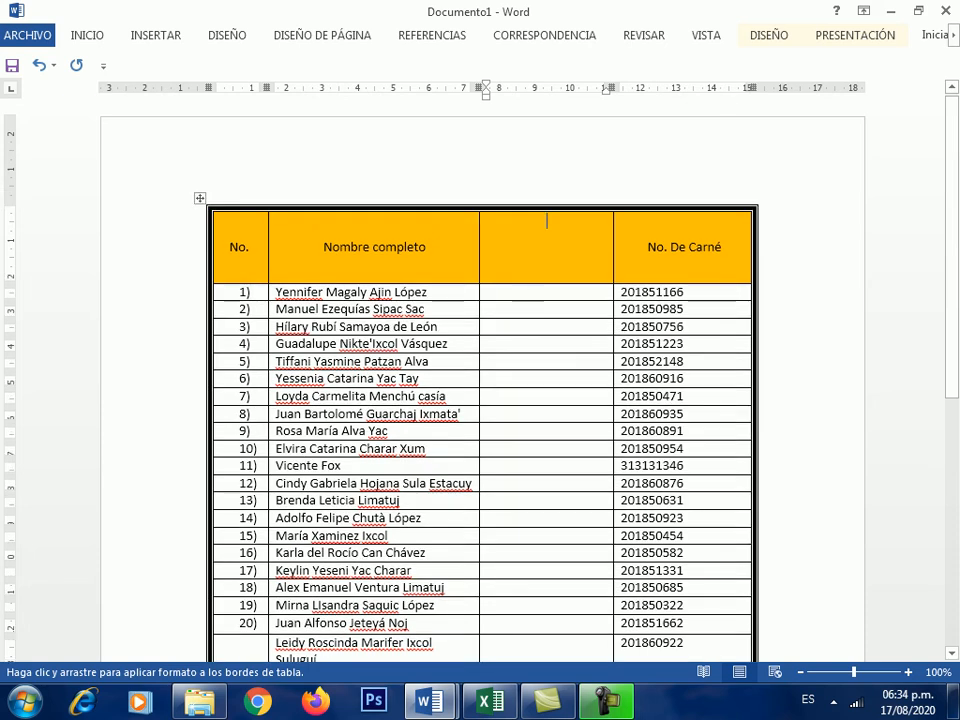
pyautogui.scroll(-3, 547, 130)
pyautogui.scroll(2, 547, 130)
pyautogui.scroll(1, 483, 380)
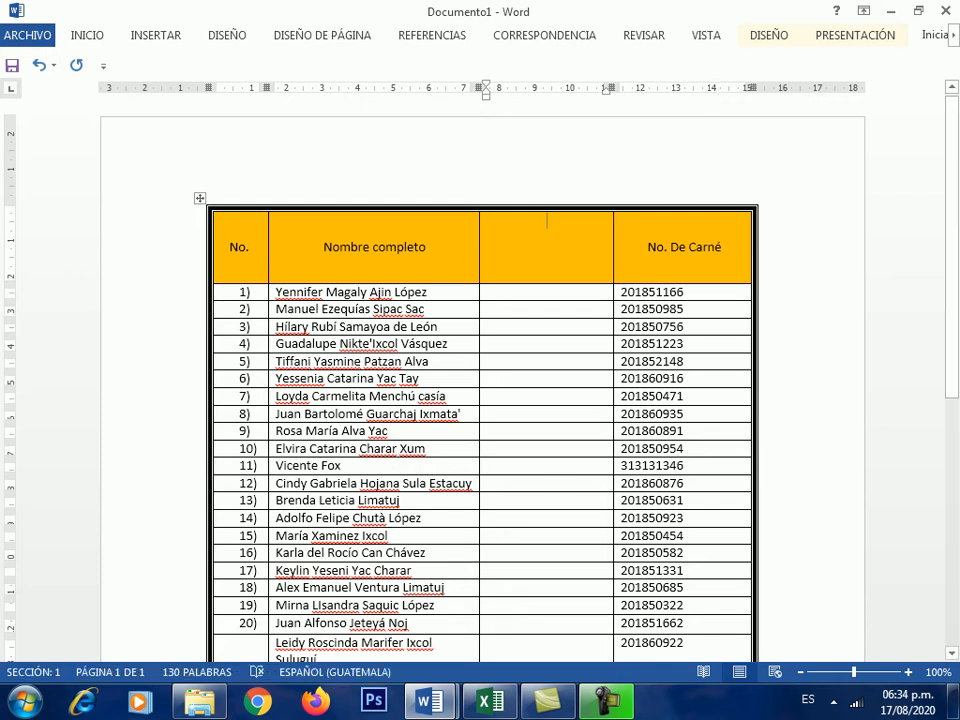
pyautogui.scroll(-3, 480, 380)
pyautogui.scroll(3, 480, 380)
# - Set Color de la pluma to light blue
pyautogui.click(769, 35)
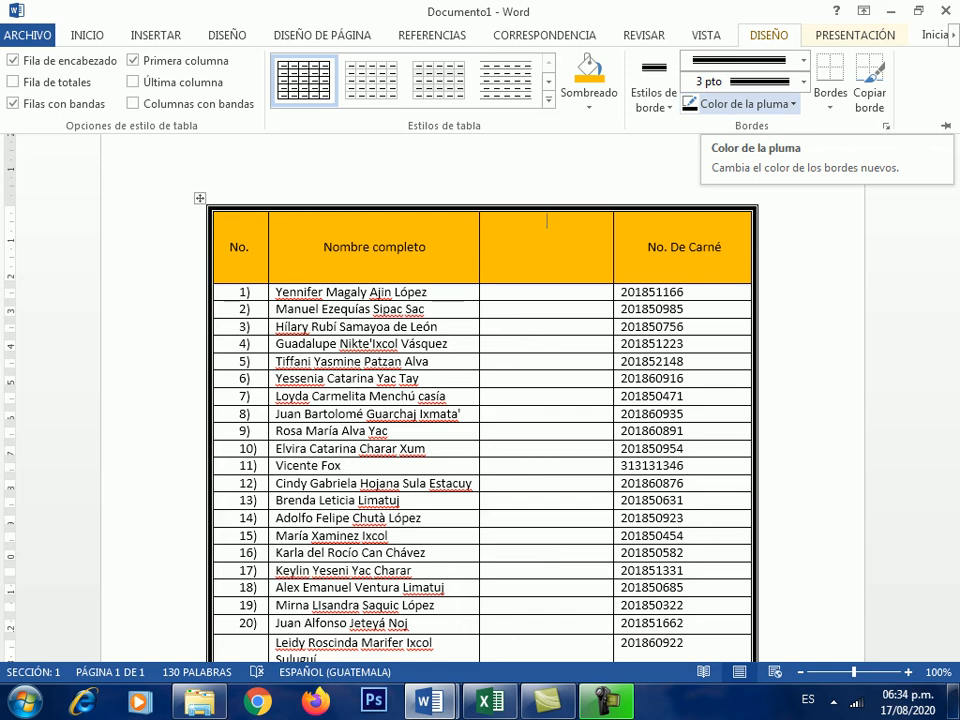
pyautogui.click(745, 104)
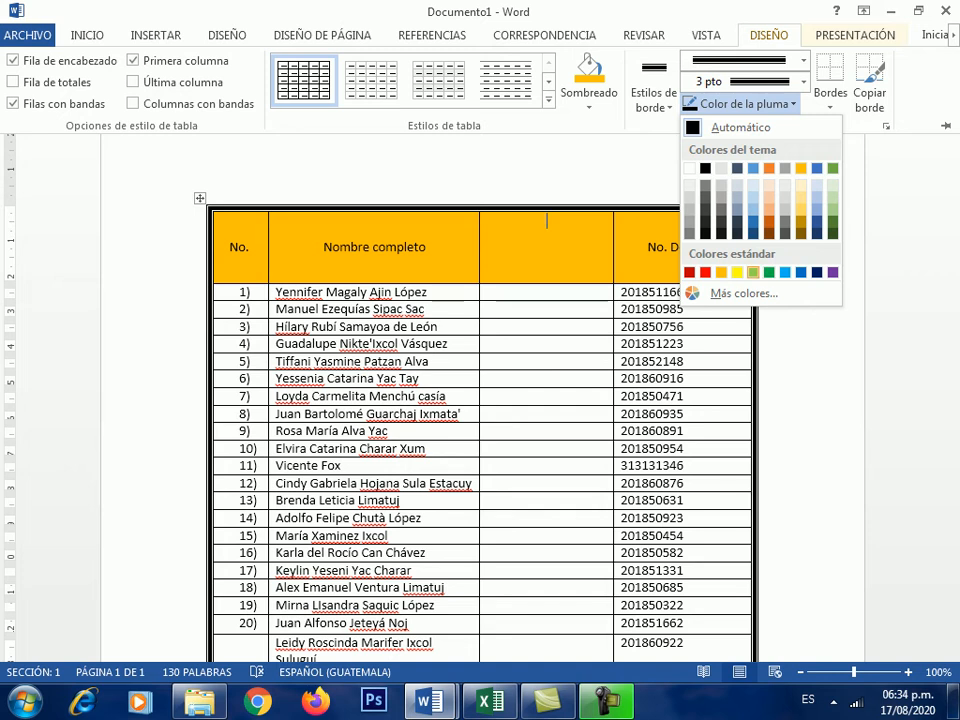
pyautogui.click(785, 272)
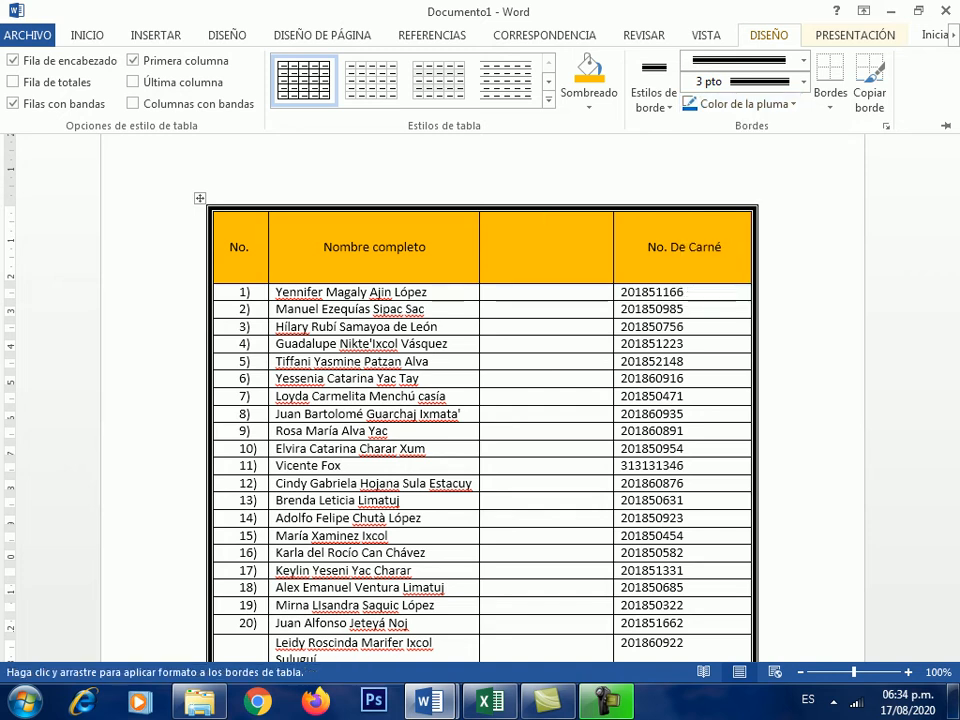
# - Paint the table's right outer edge light blue with Copiar borde
pyautogui.hotkey('ctrl', 'F1')
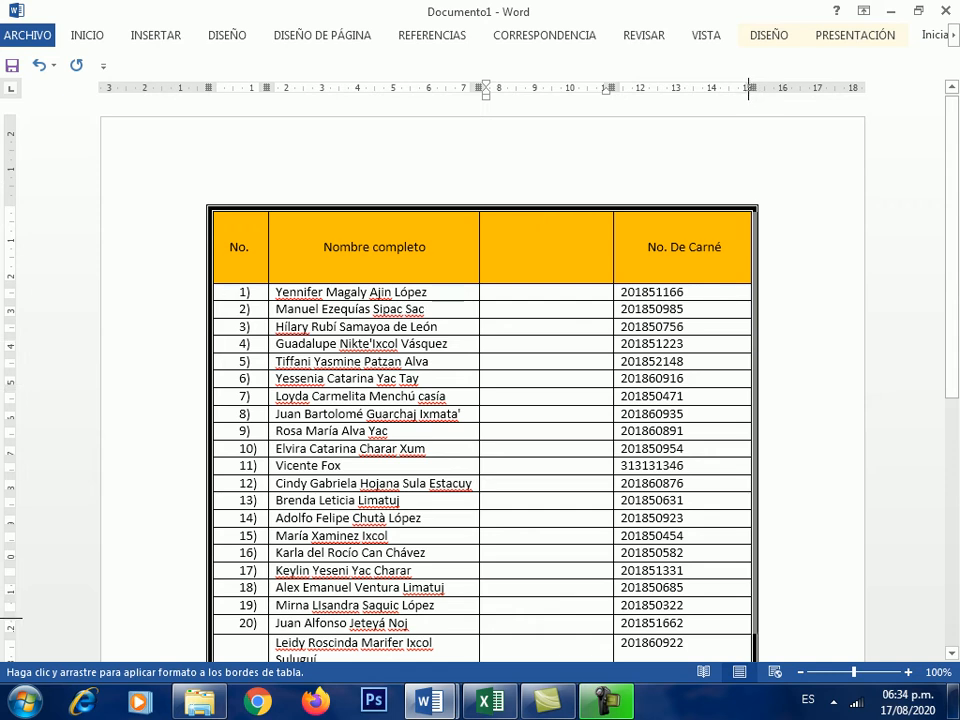
pyautogui.scroll(-1, 566, 490)
pyautogui.scroll(-2, 566, 490)
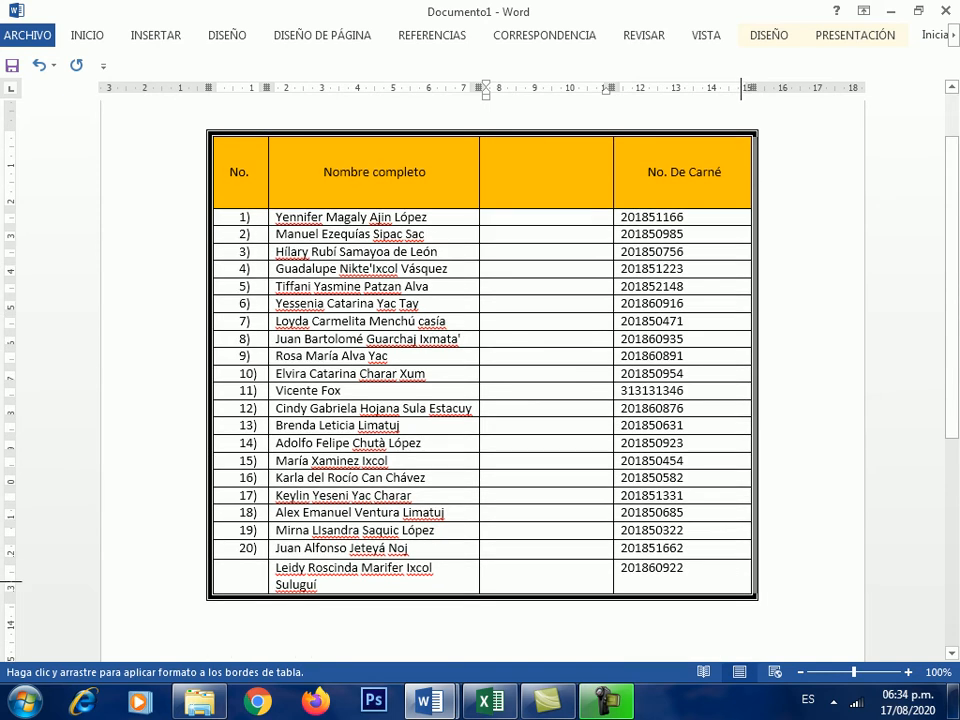
pyautogui.moveTo(754, 137)
pyautogui.mouseDown()
pyautogui.moveTo(744, 596)
pyautogui.moveTo(216, 582)
pyautogui.moveTo(213, 131)
pyautogui.moveTo(750, 131)
pyautogui.mouseUp()
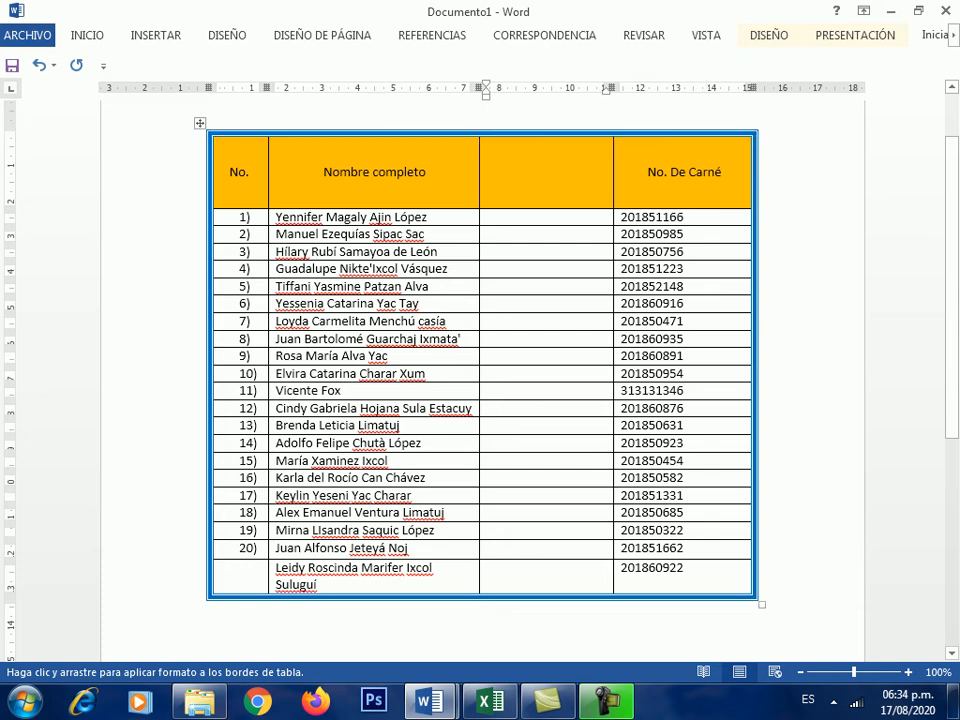
pyautogui.scroll(1, 546, 221)
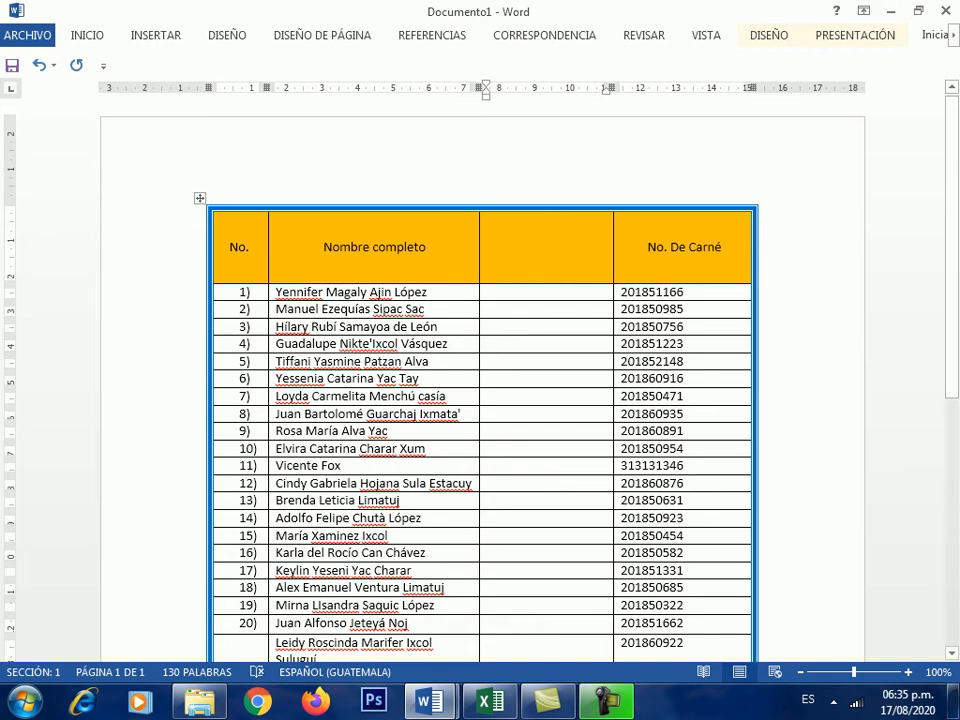
# - Enlarge the selected header row labels to 14 pt, then bring up the PRESENTACIÓN layout tools
pyautogui.moveTo(232, 247); pyautogui.dragTo(690, 248)
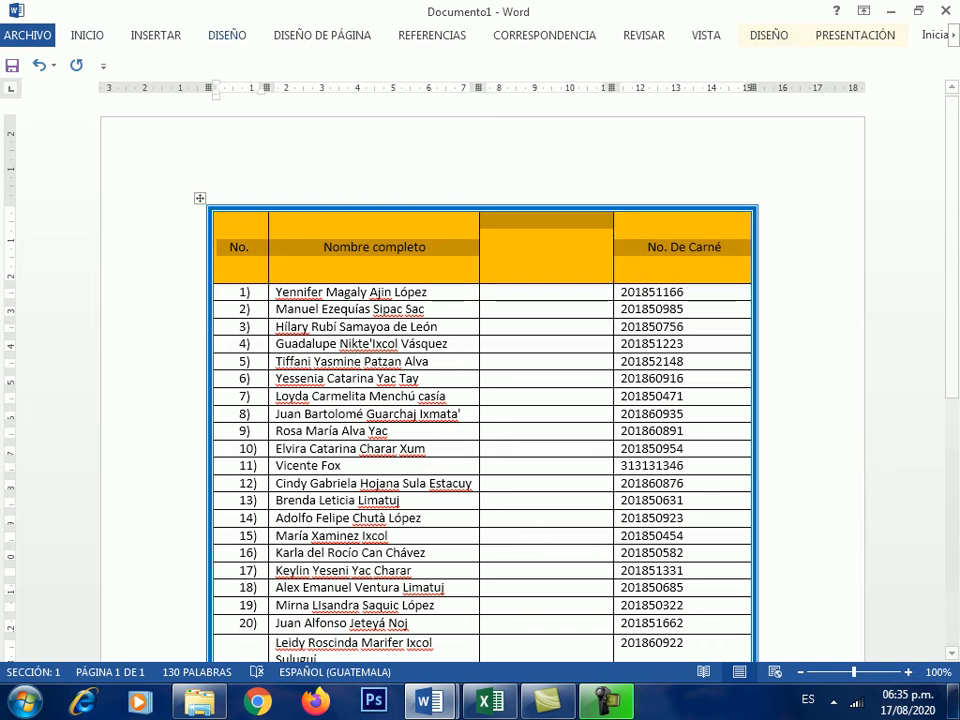
pyautogui.click(87, 35)
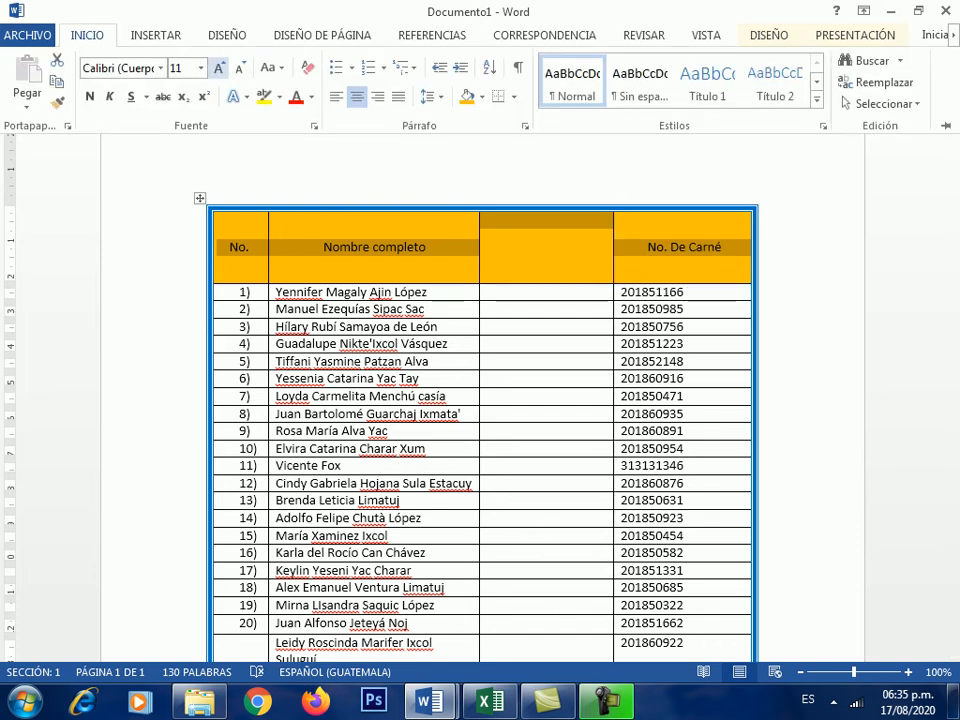
pyautogui.click(218, 68)
pyautogui.click(218, 68)
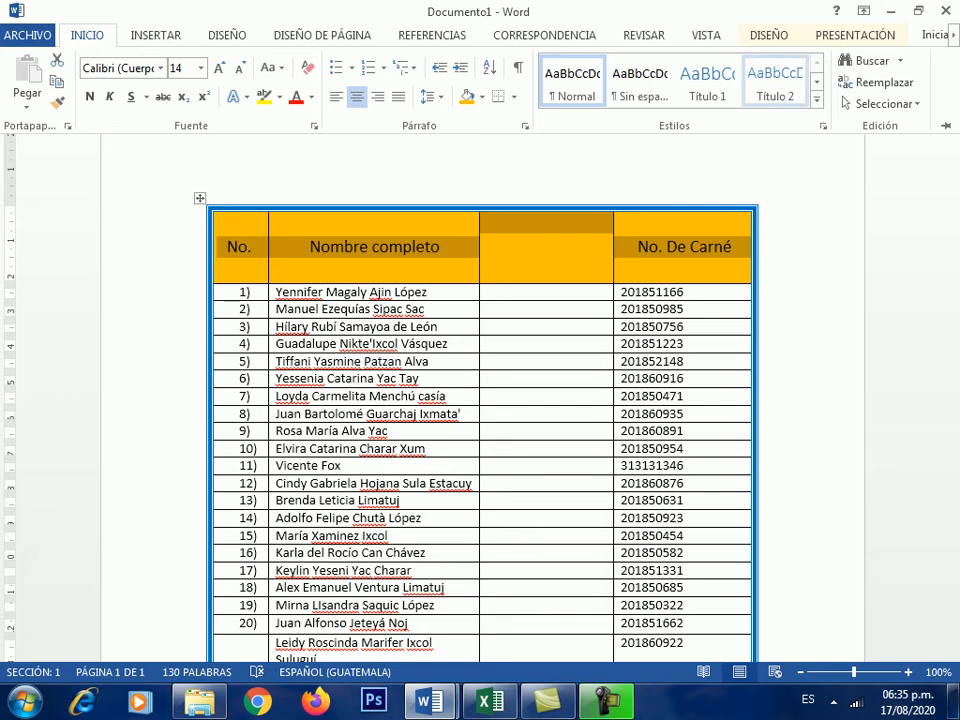
pyautogui.click(769, 35)
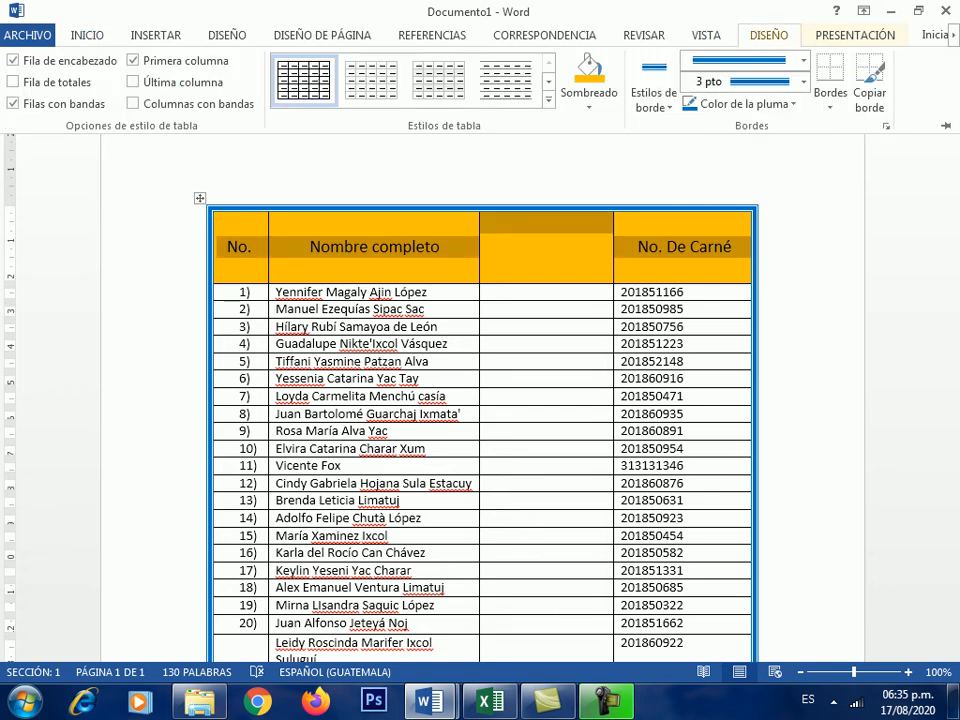
pyautogui.click(855, 35)
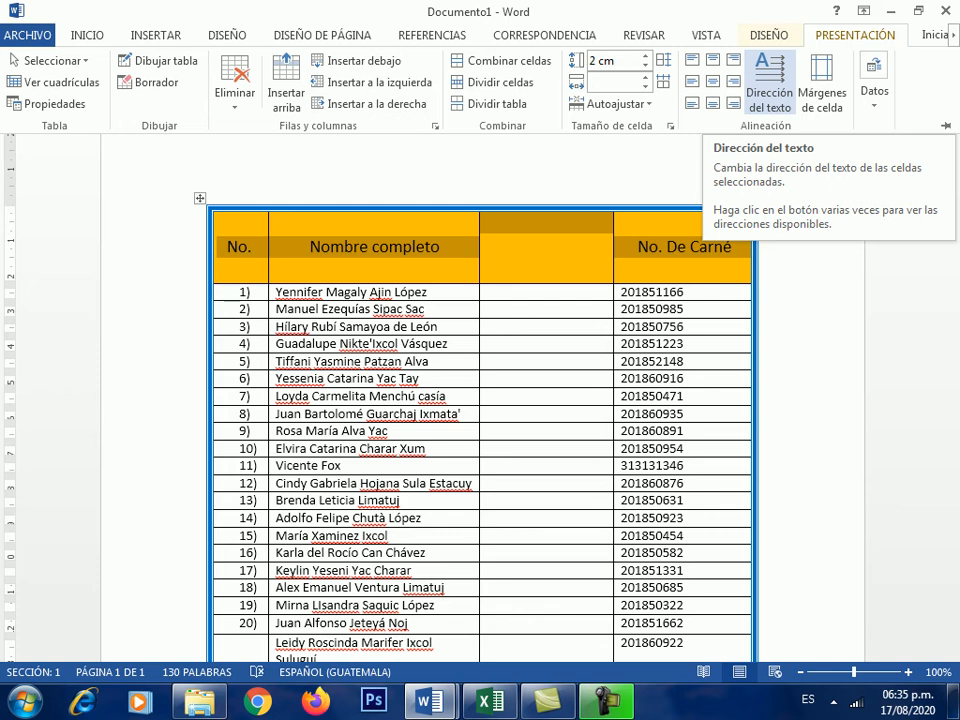
# - Set Dirección del texto so the header labels run vertically, bottom to top
pyautogui.click(769, 82)
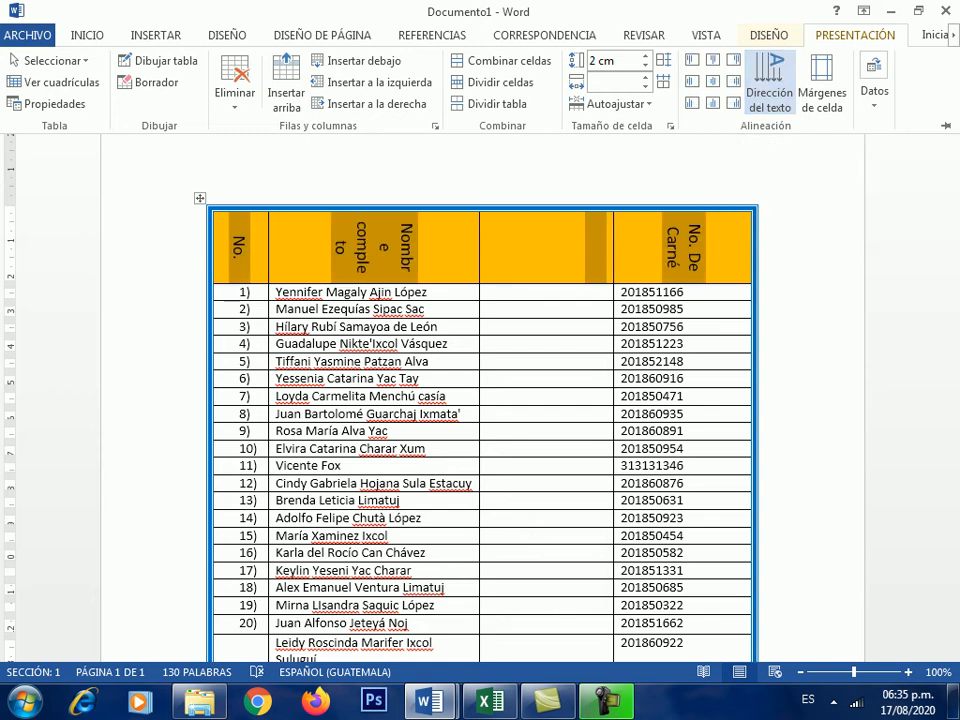
pyautogui.click(769, 82)
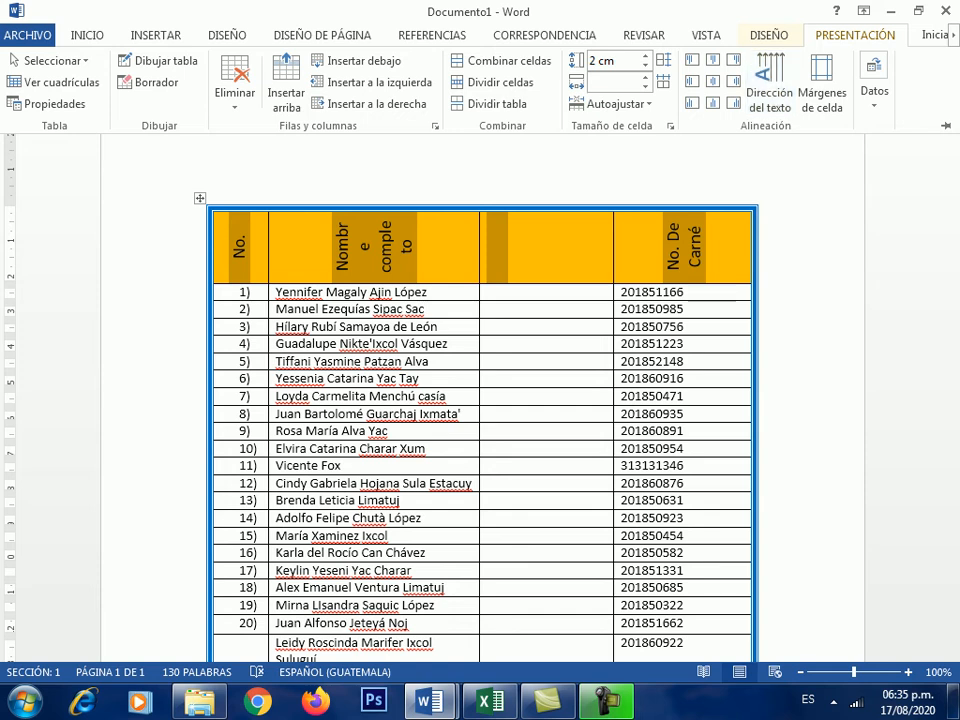
pyautogui.hotkey('ctrl', 'F1')
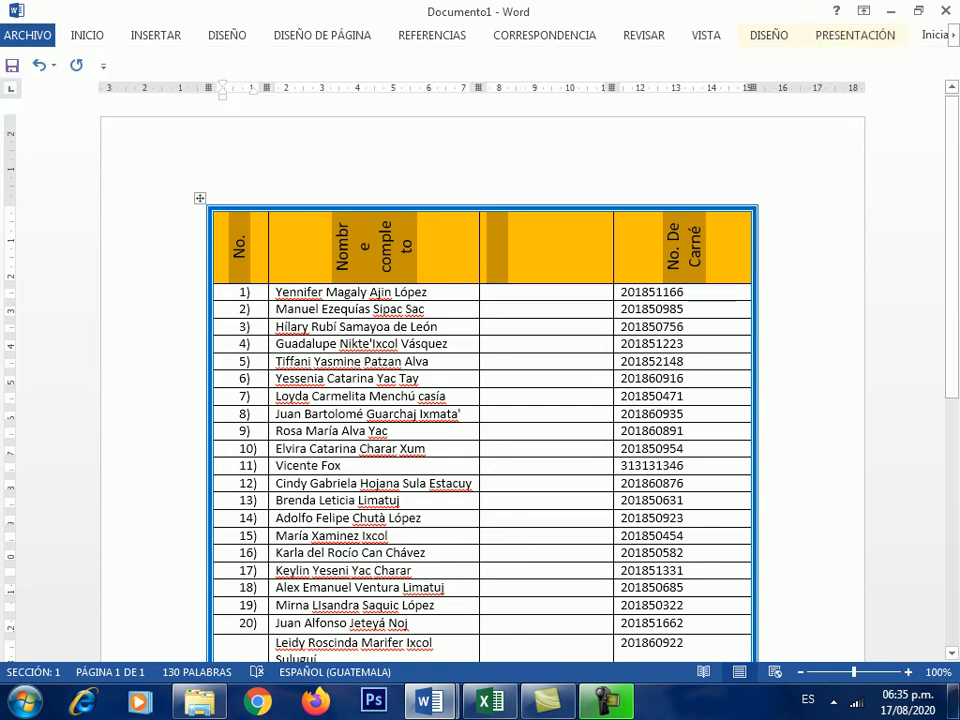
pyautogui.click(87, 35)
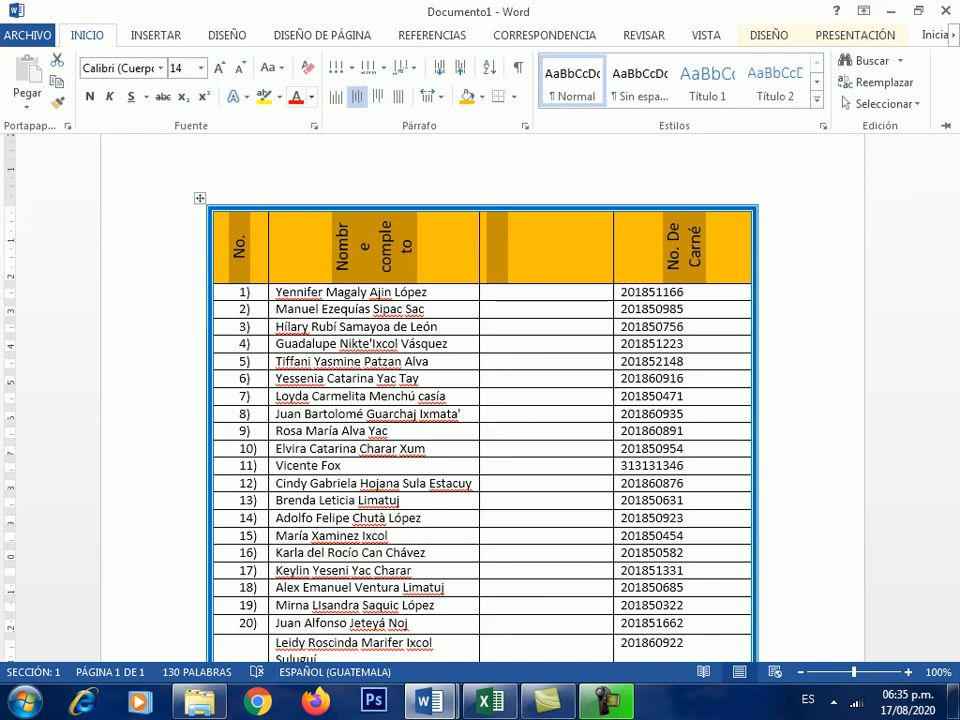
# - Shrink the header text to 11 pt and drag the header row much taller
pyautogui.click(239, 67)
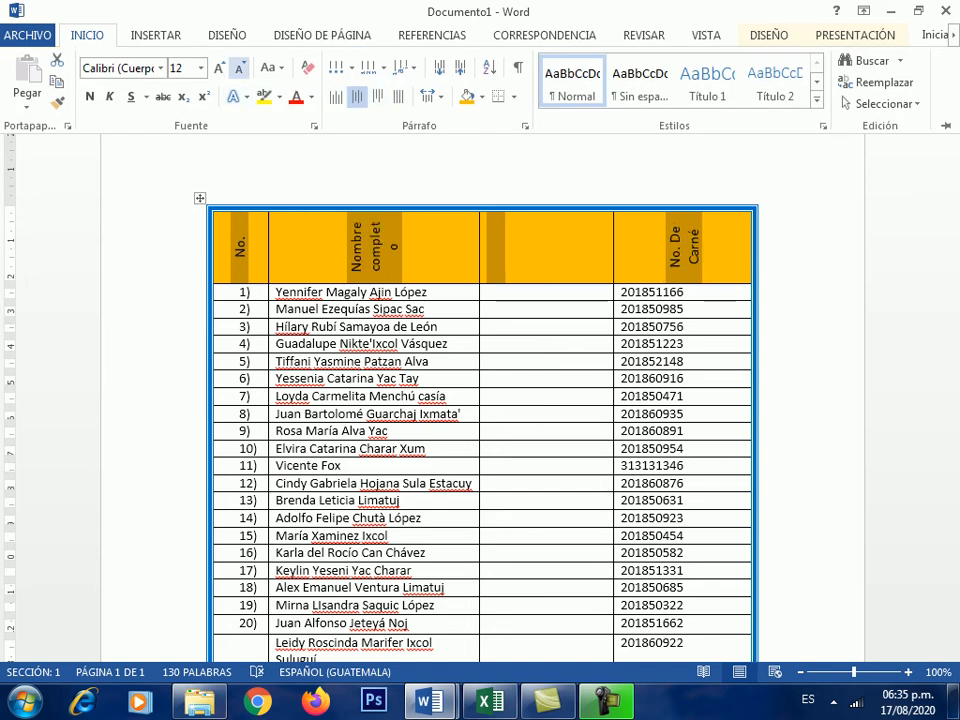
pyautogui.click(239, 67)
pyautogui.click(495, 245)
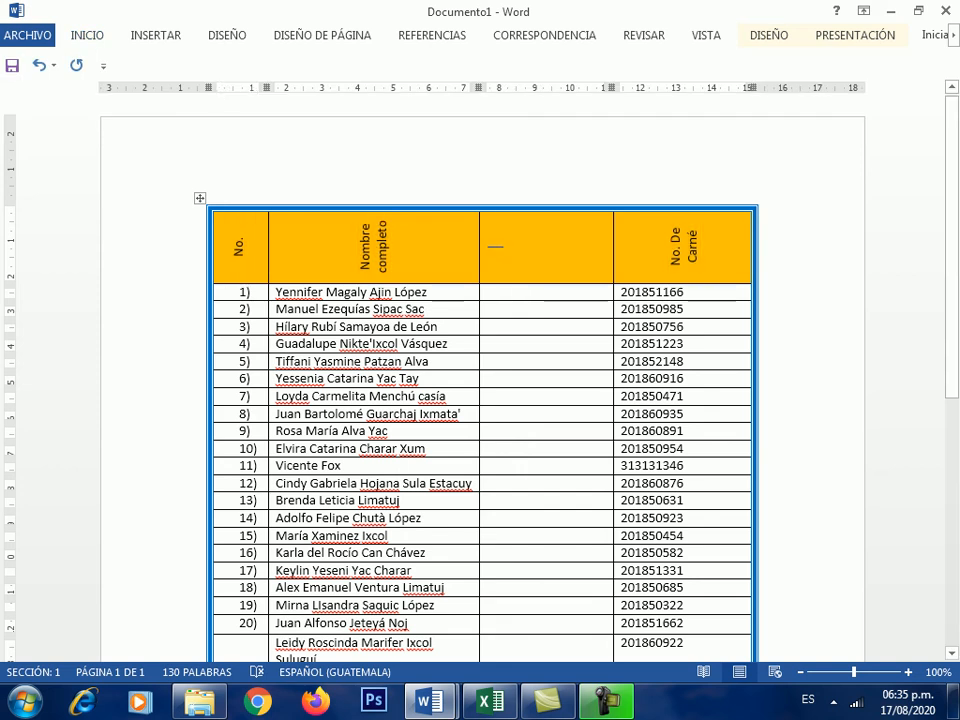
pyautogui.moveTo(540, 284); pyautogui.dragTo(540, 337)
pyautogui.moveTo(540, 338); pyautogui.dragTo(540, 347)
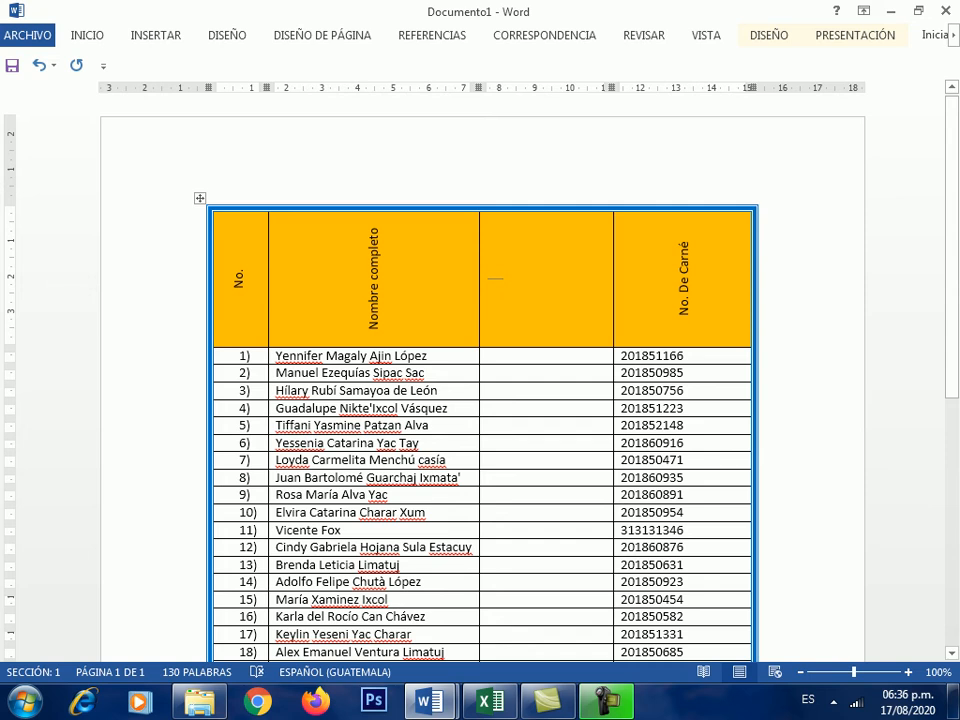
# - Reselect the header row and enlarge its labels back to 14 pt
pyautogui.moveTo(239, 280); pyautogui.dragTo(762, 280)
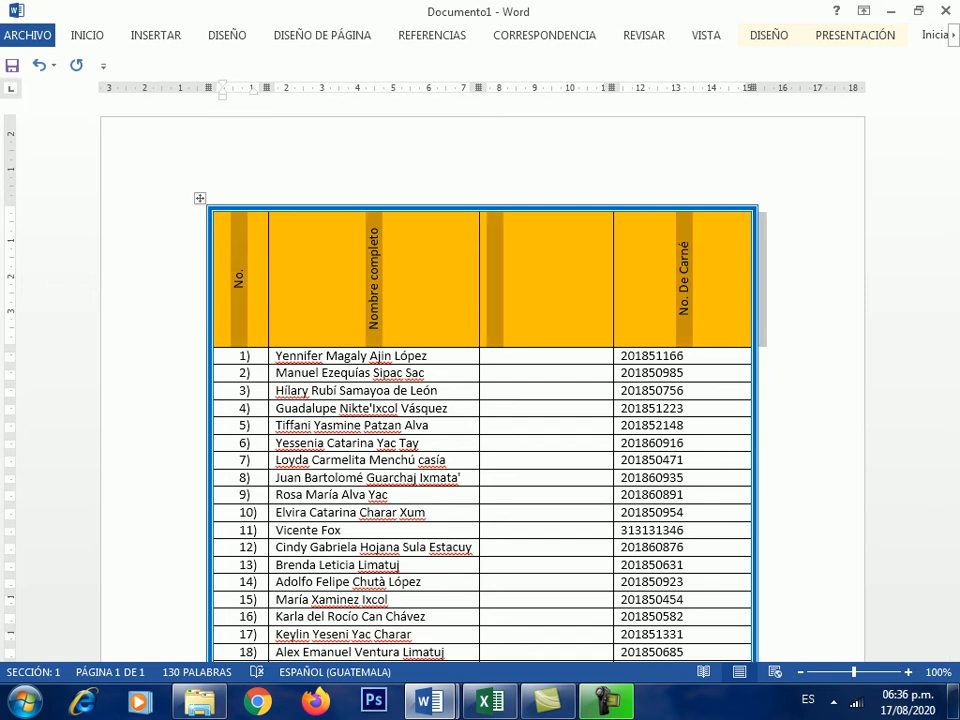
pyautogui.click(87, 35)
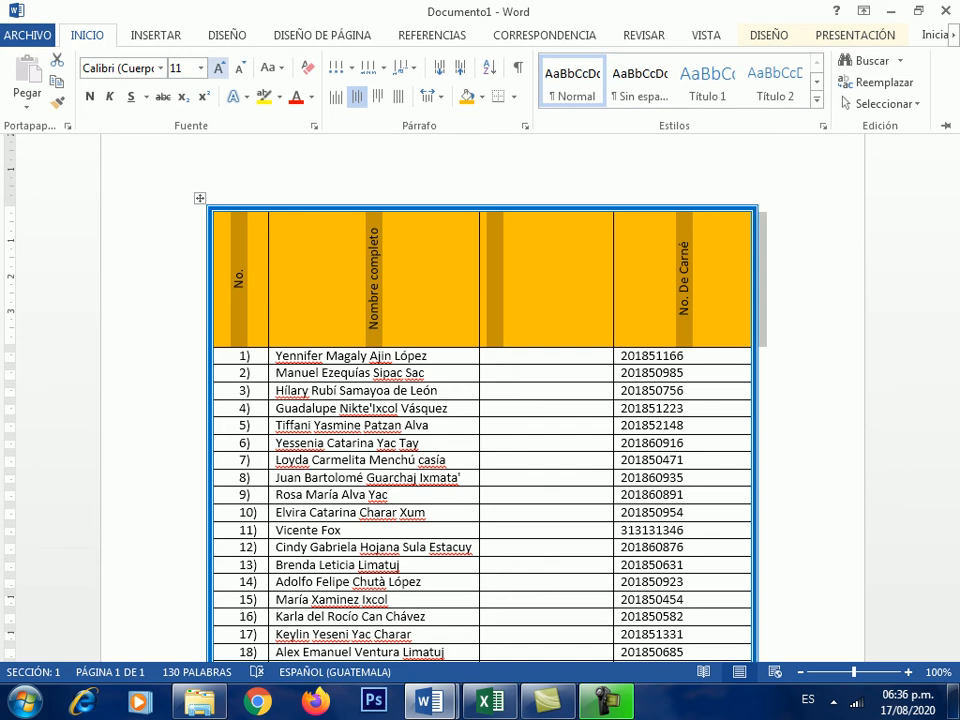
pyautogui.click(218, 67)
pyautogui.click(218, 67)
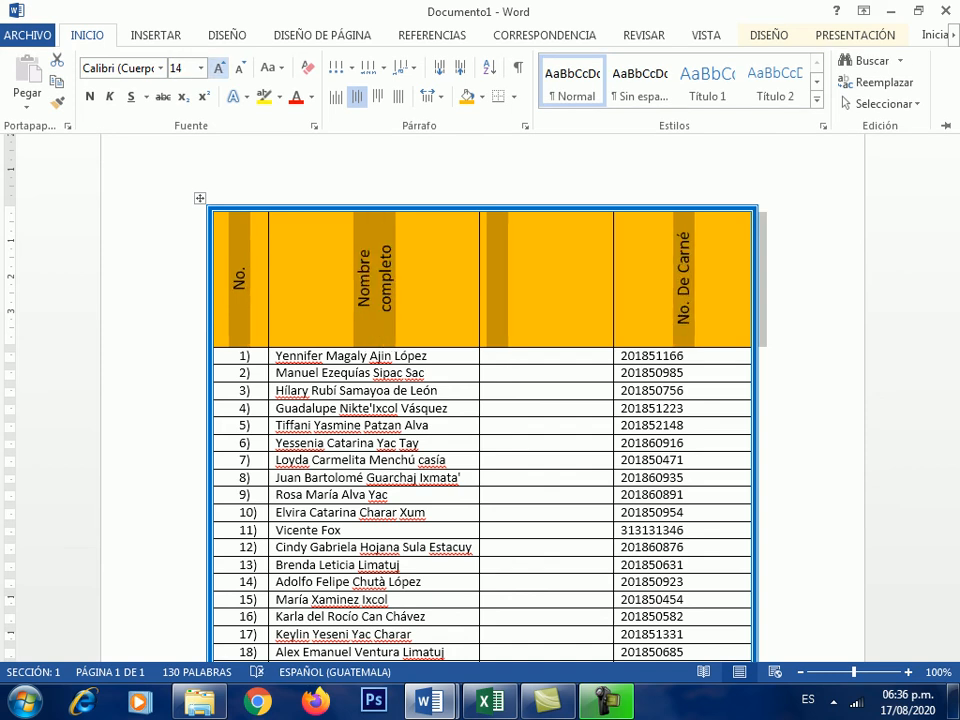
pyautogui.click(87, 35)
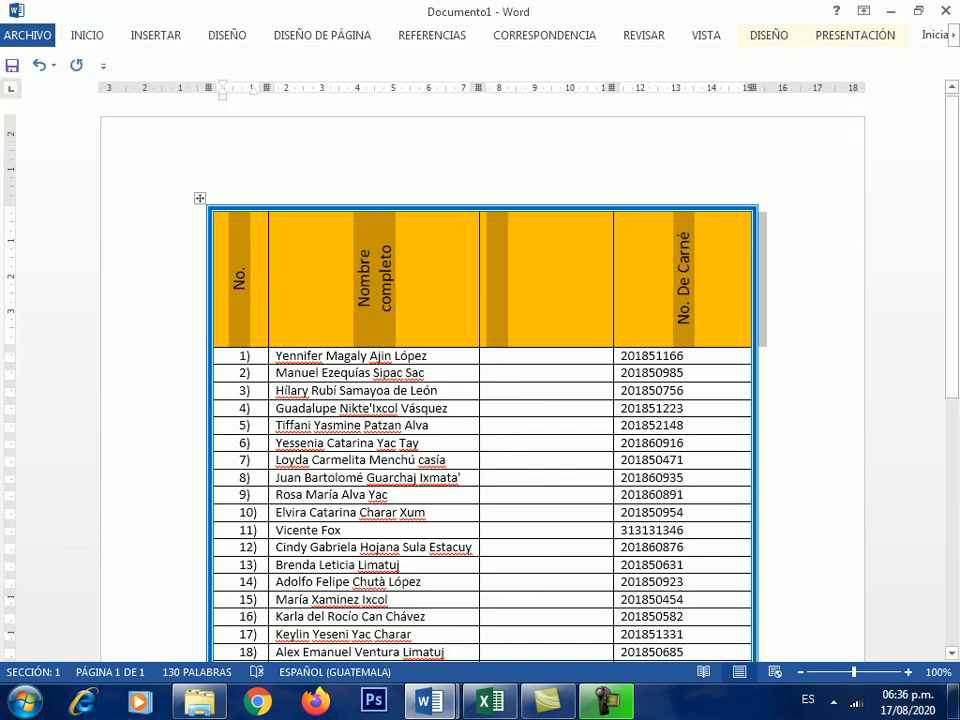
pyautogui.click(498, 279)
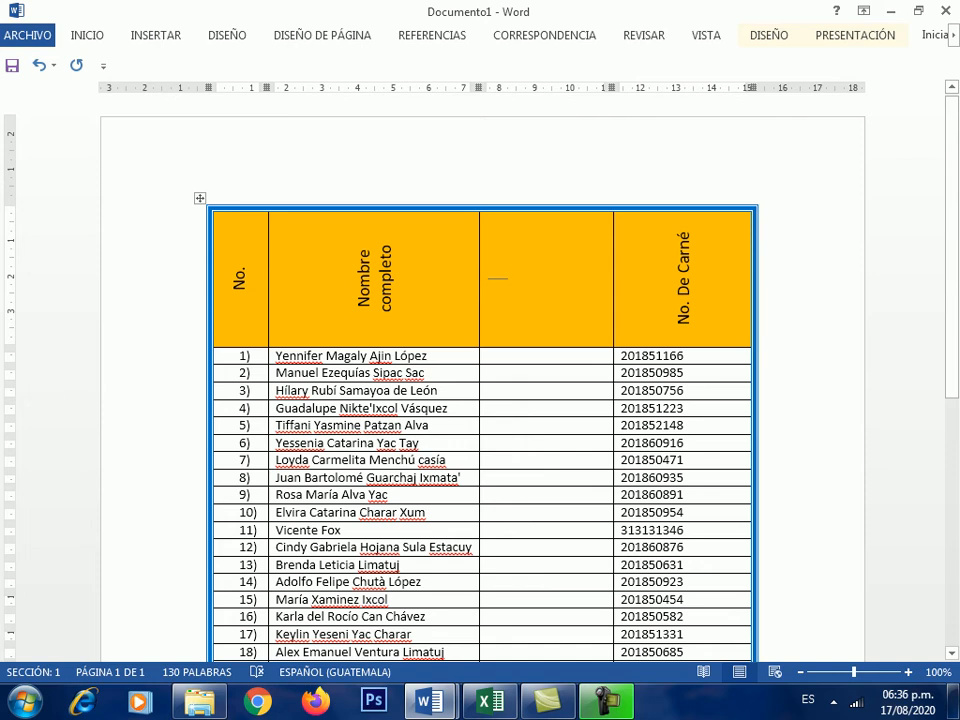
pyautogui.moveTo(240, 280); pyautogui.dragTo(684, 280)
# - Switch the header row's text direction back to horizontal with Dirección del texto
pyautogui.click(855, 35)
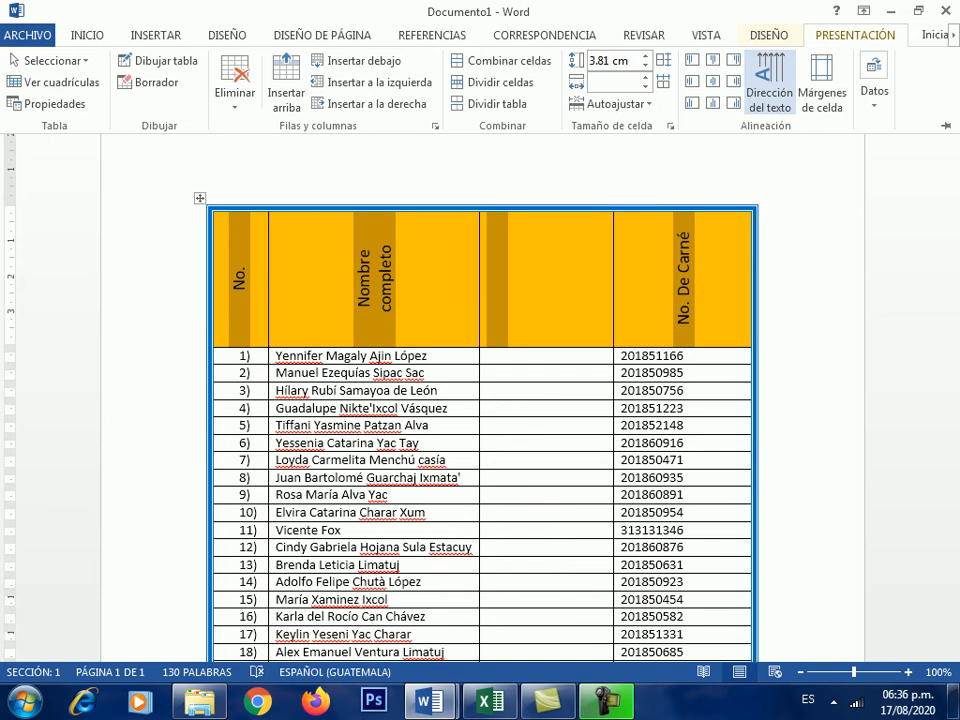
pyautogui.click(769, 85)
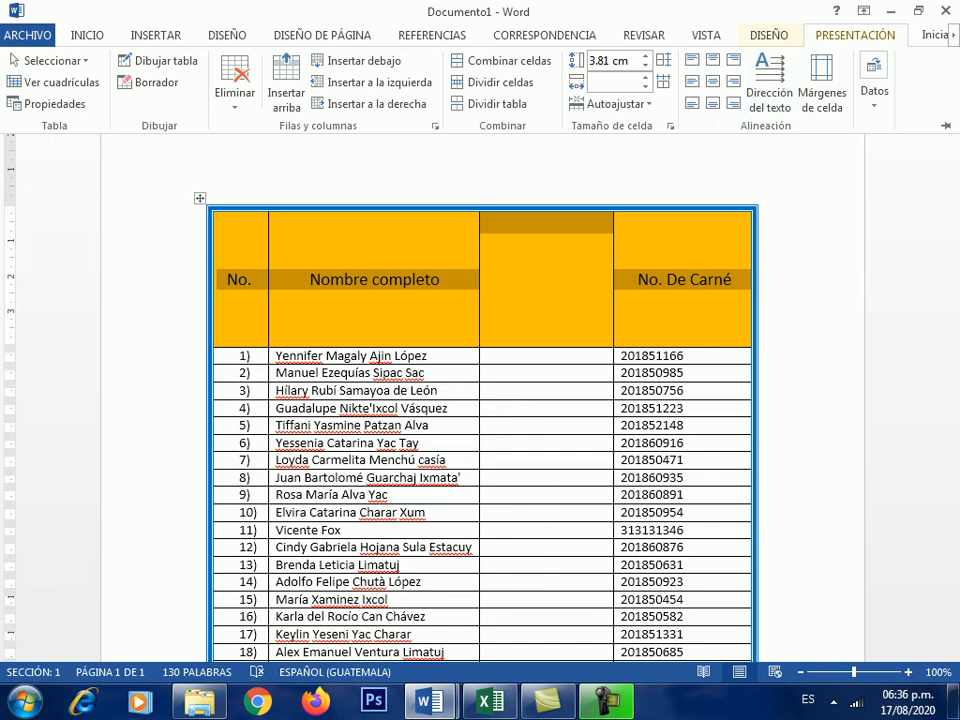
pyautogui.press('Escape')
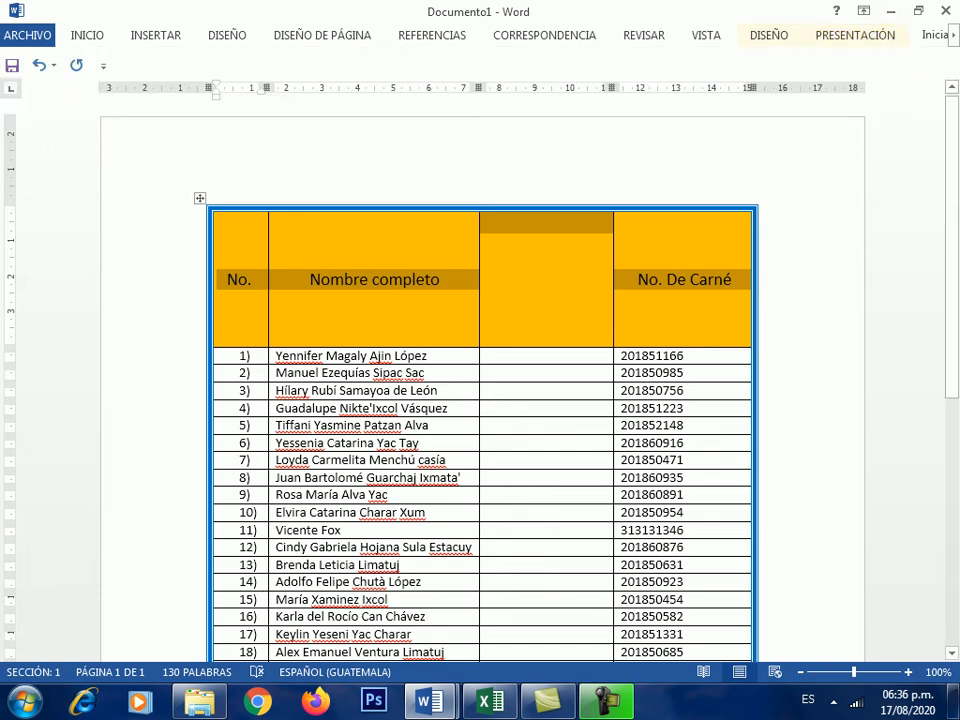
pyautogui.click(546, 223)
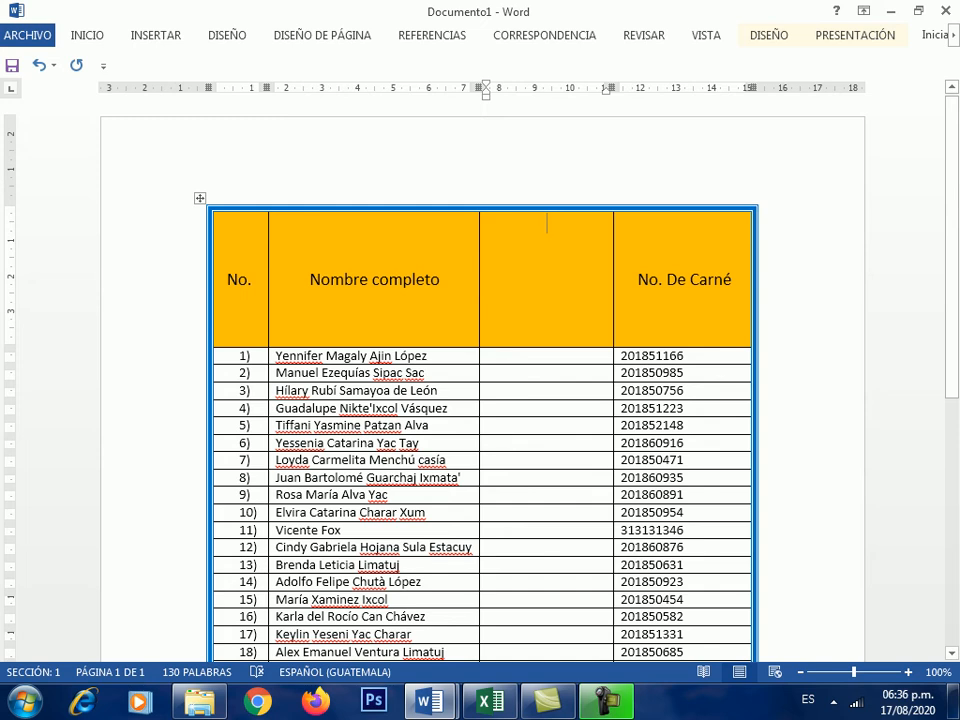
# - Select the student rows under the header, starting from the Adolfo name cell
pyautogui.scroll(-3, 480, 400)
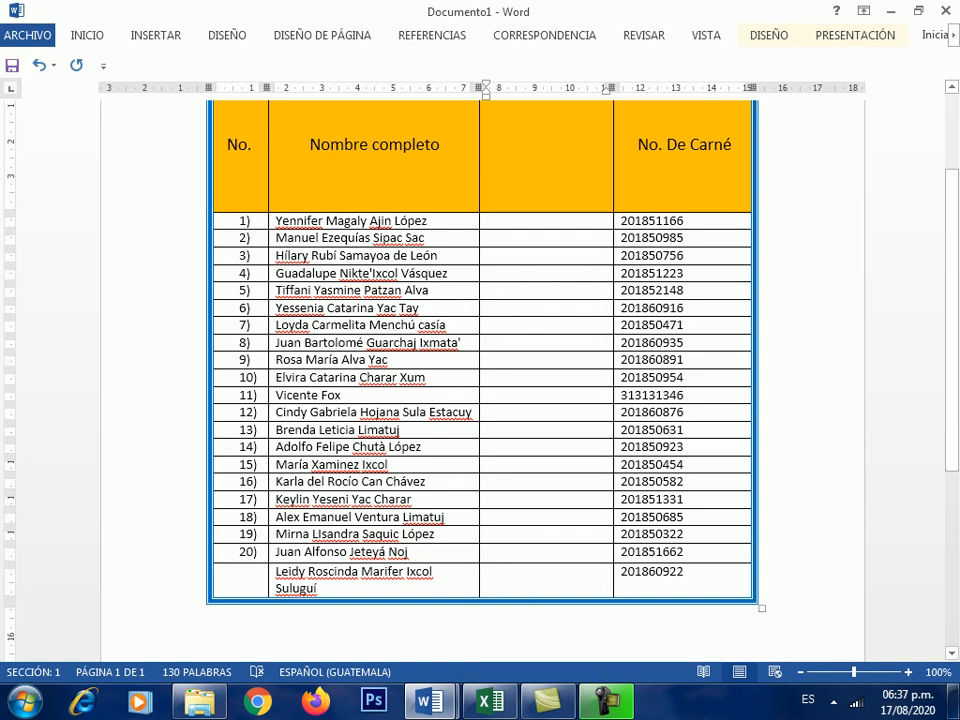
pyautogui.click(283, 448)
pyautogui.scroll(3, 480, 380)
pyautogui.scroll(-2, 480, 380)
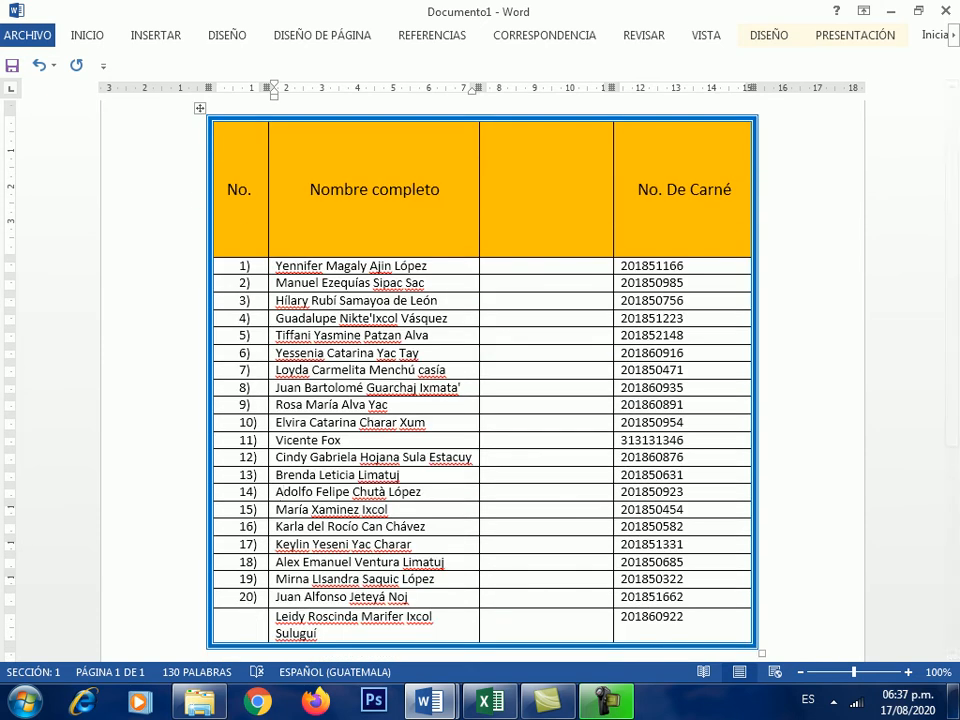
pyautogui.click(855, 34)
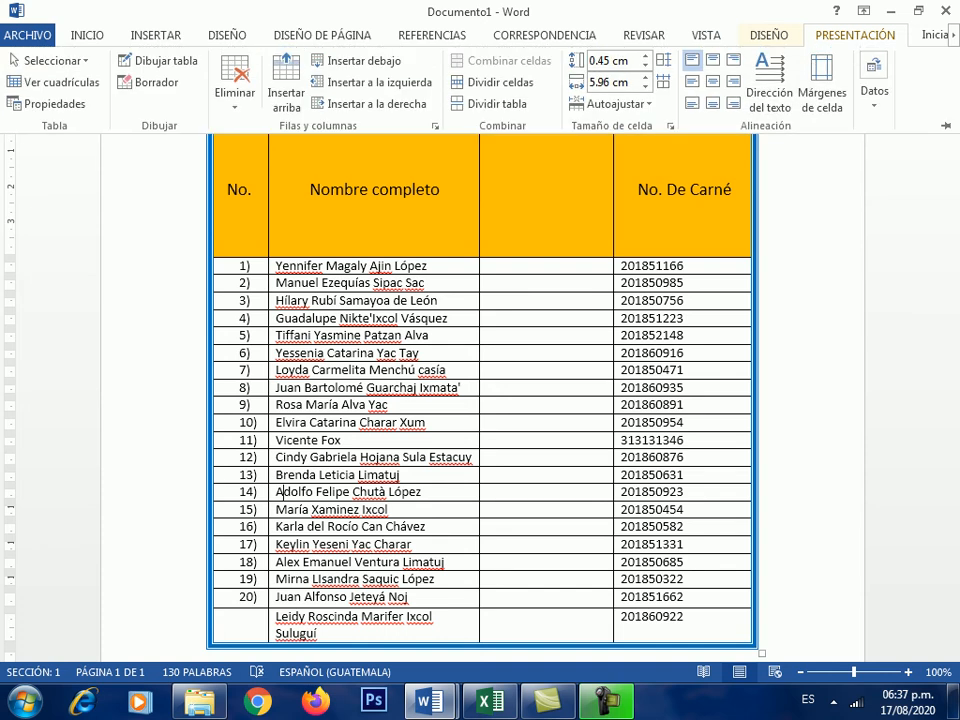
pyautogui.click(855, 35)
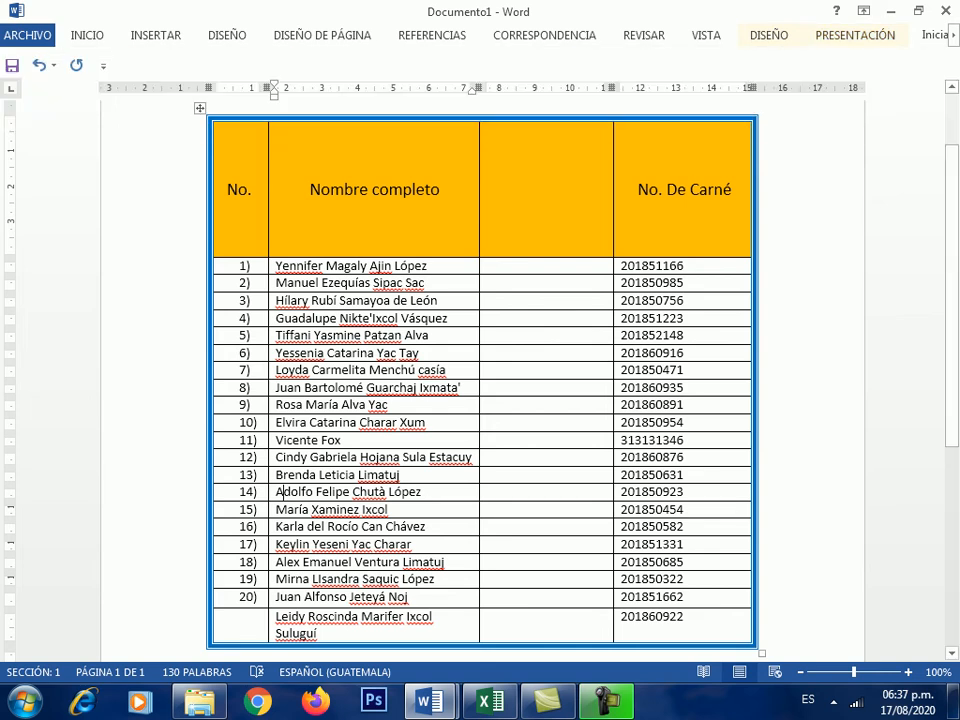
pyautogui.moveTo(276, 267); pyautogui.dragTo(700, 620)
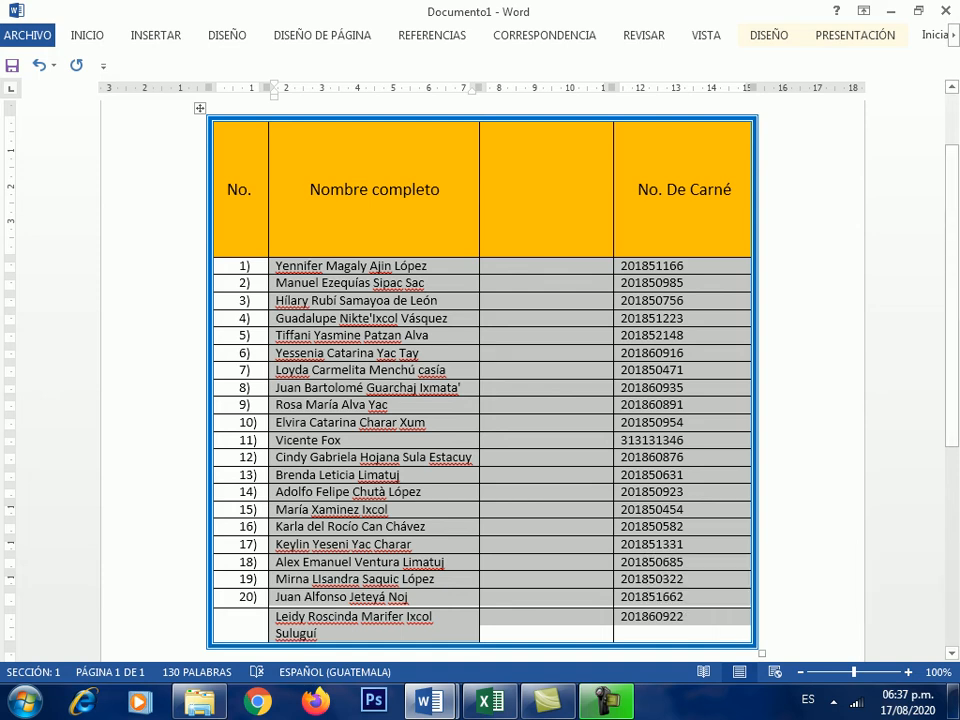
# - Sort the selected student rows by Columna 2, Texto, Ascendente via Datos > Ordenar
pyautogui.click(425, 283)
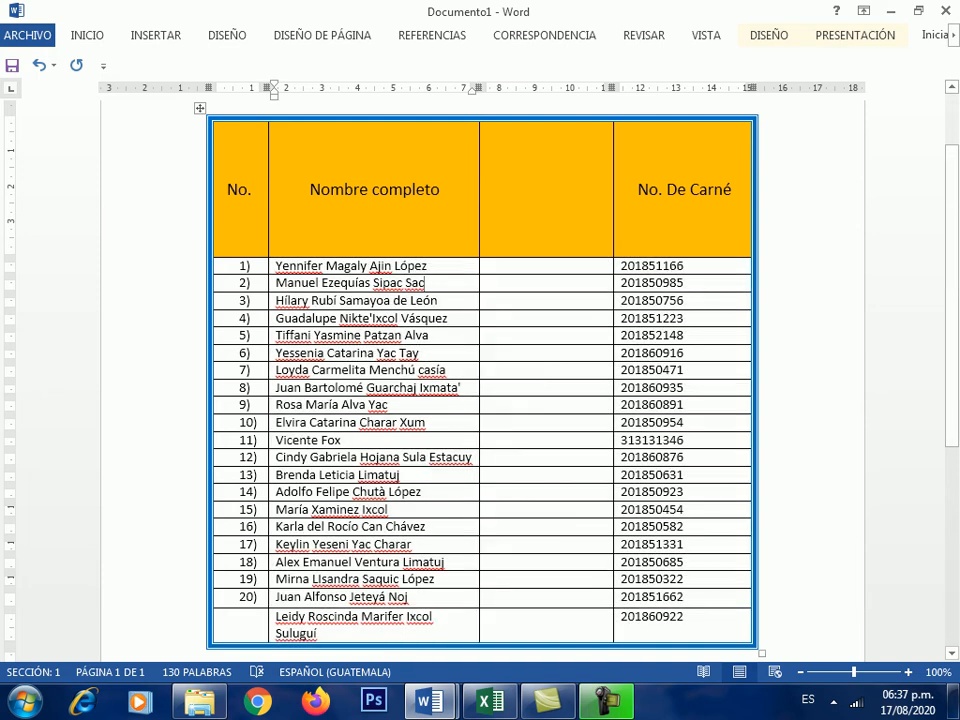
pyautogui.moveTo(276, 265); pyautogui.dragTo(430, 625)
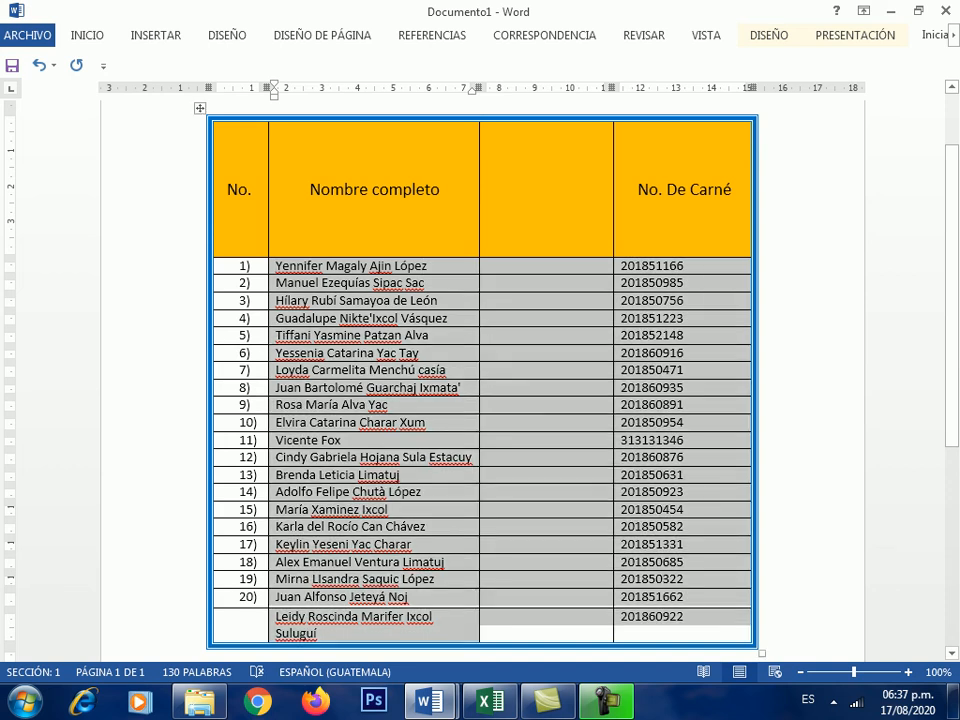
pyautogui.click(855, 35)
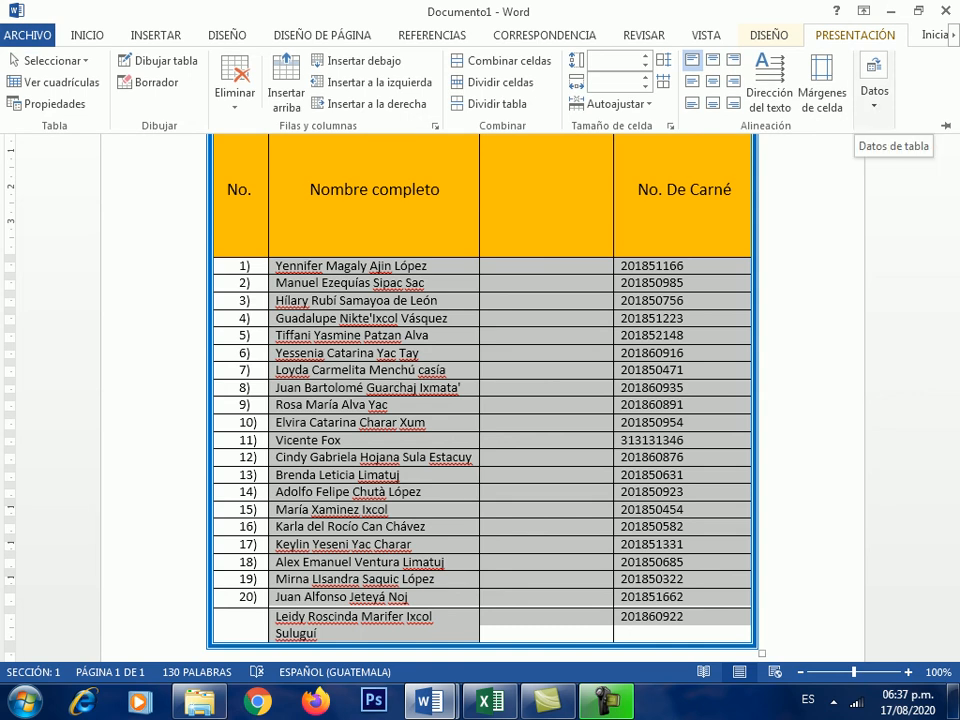
pyautogui.click(874, 80)
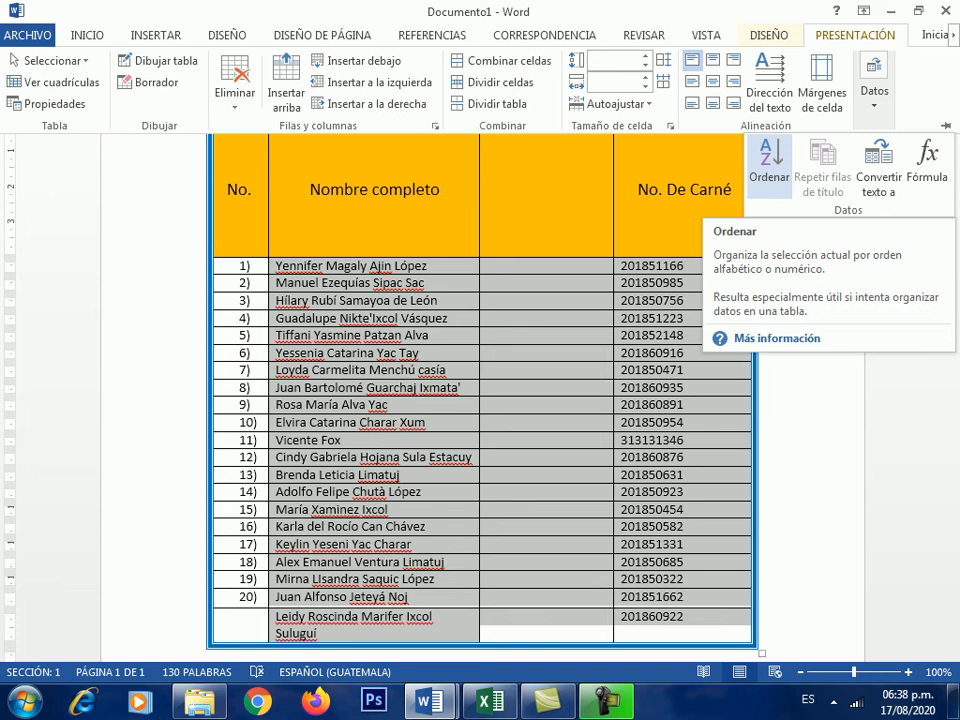
pyautogui.click(769, 160)
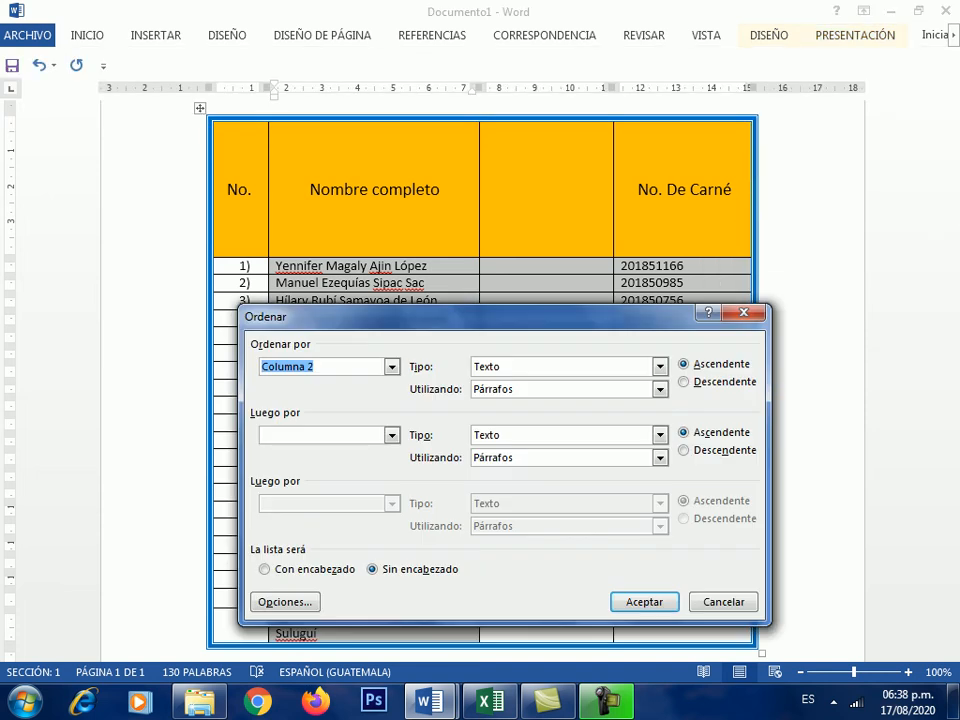
pyautogui.moveTo(400, 316); pyautogui.dragTo(537, 323)
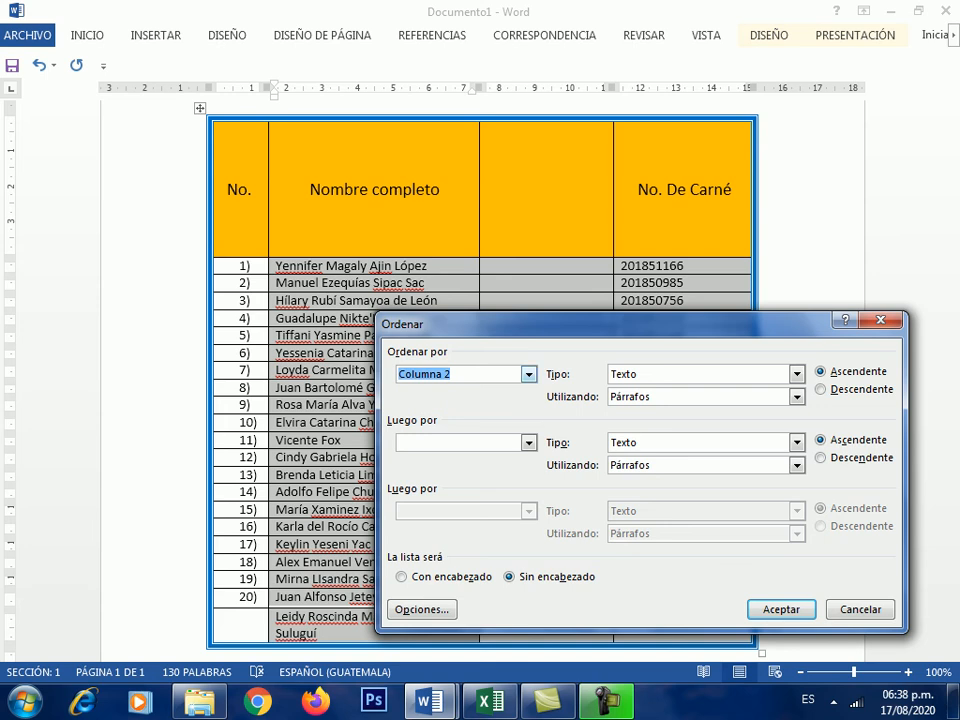
pyautogui.click(529, 374)
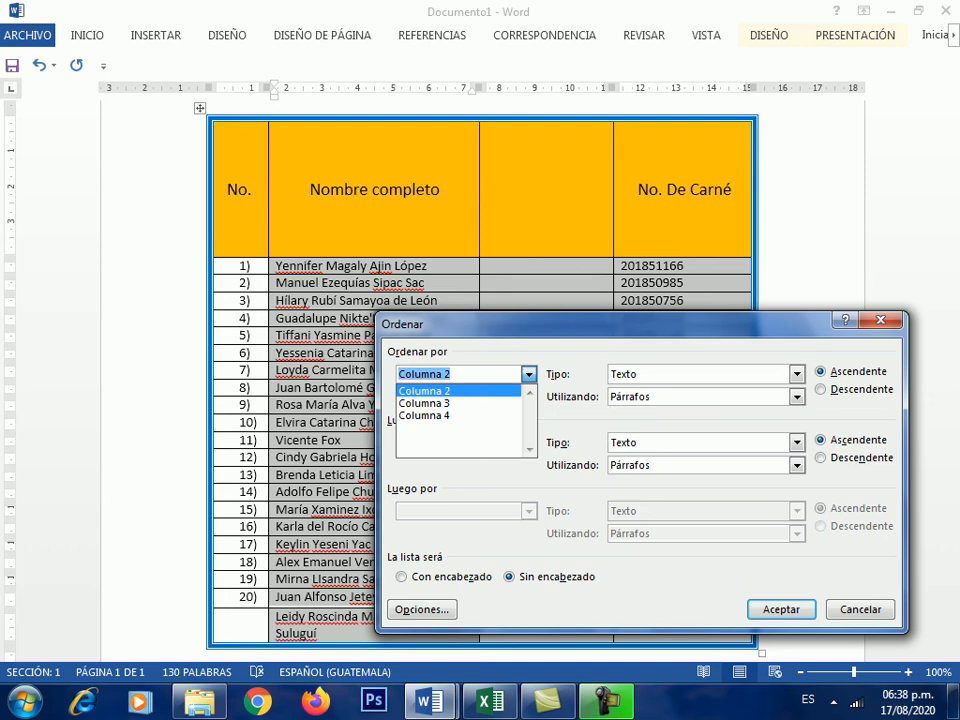
pyautogui.press('Escape')
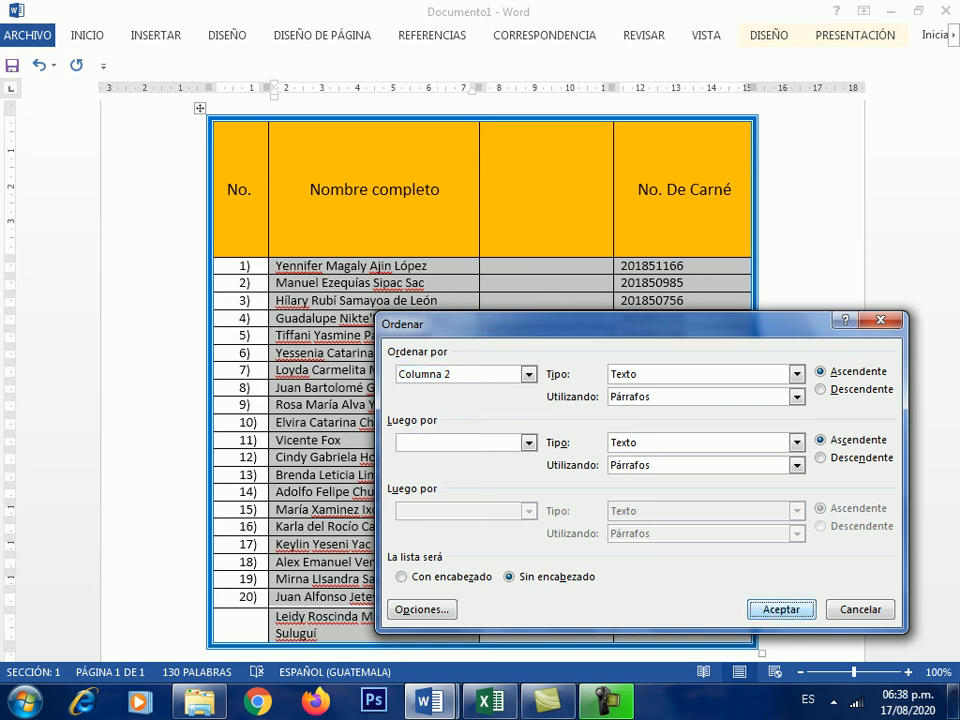
pyautogui.click(781, 609)
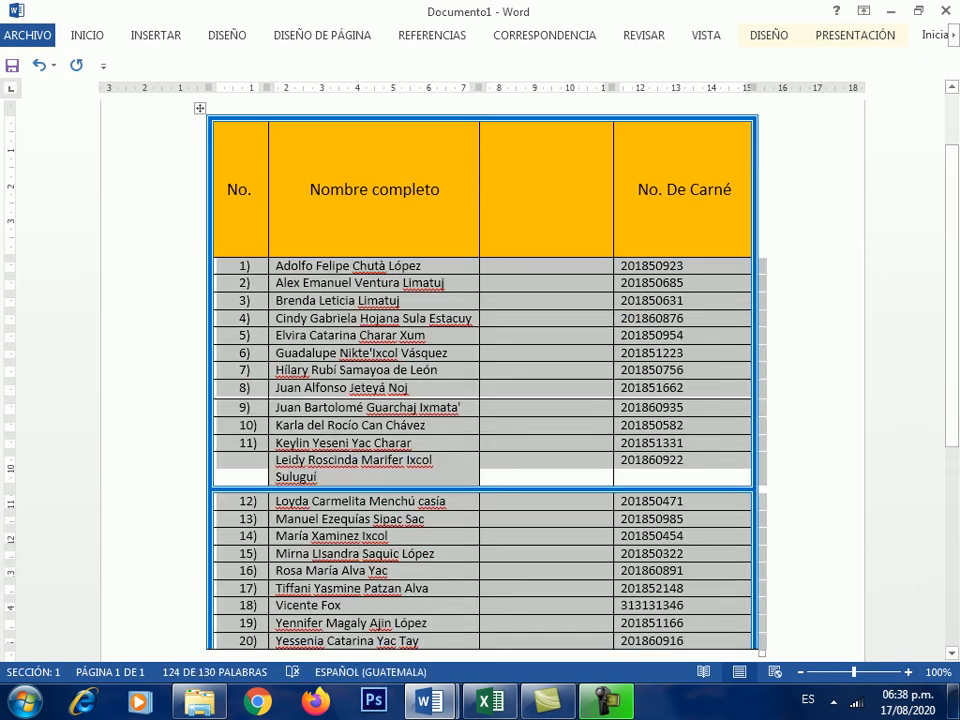
# - Deselect the sorted rows, place the cursor in the first name cell, and show PRESENTACIÓN
pyautogui.scroll(-1, 482, 380)
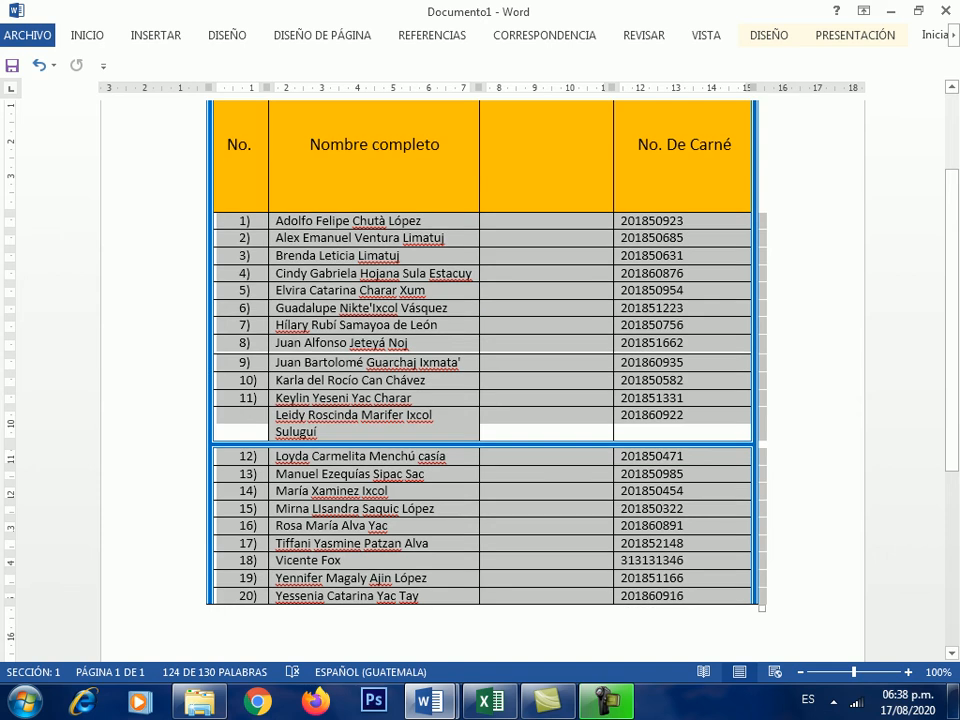
pyautogui.click(294, 273)
pyautogui.click(284, 221)
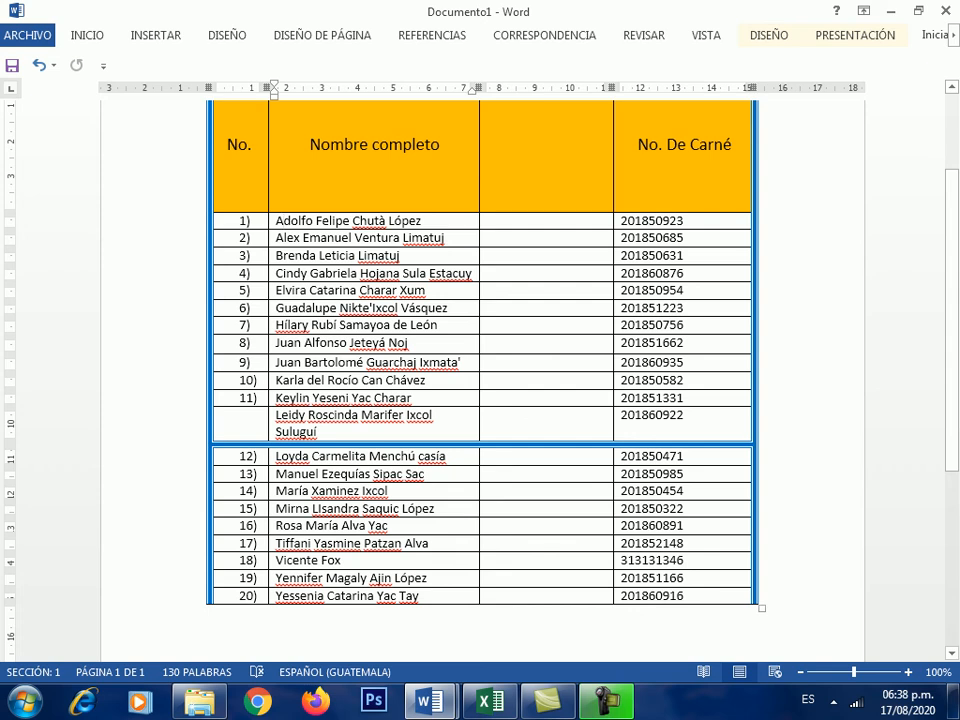
pyautogui.scroll(-2, 480, 360)
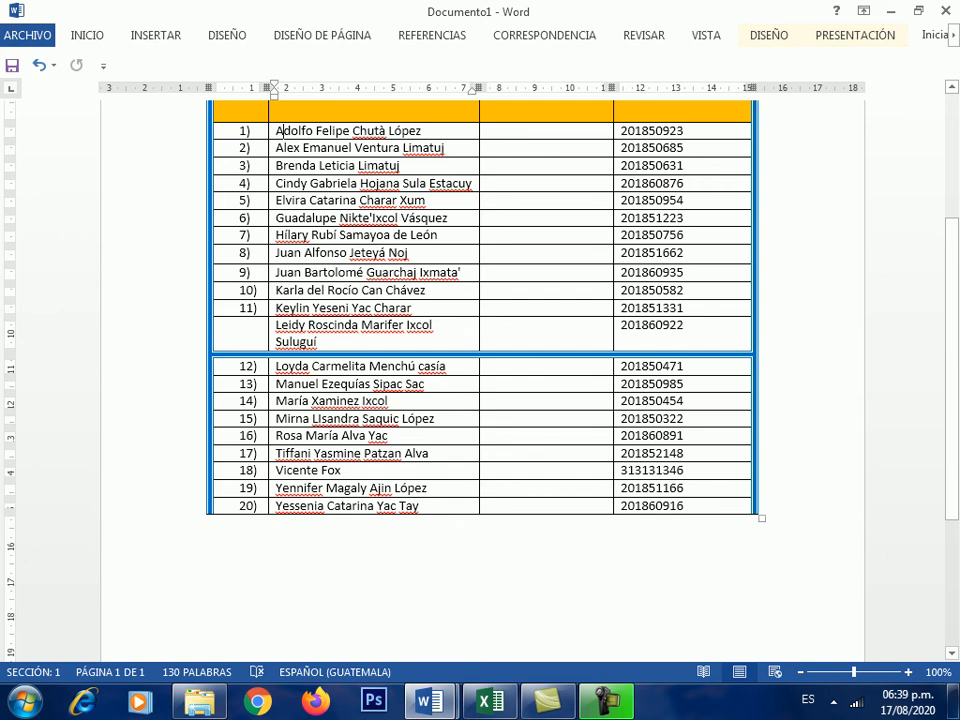
pyautogui.scroll(4, 480, 360)
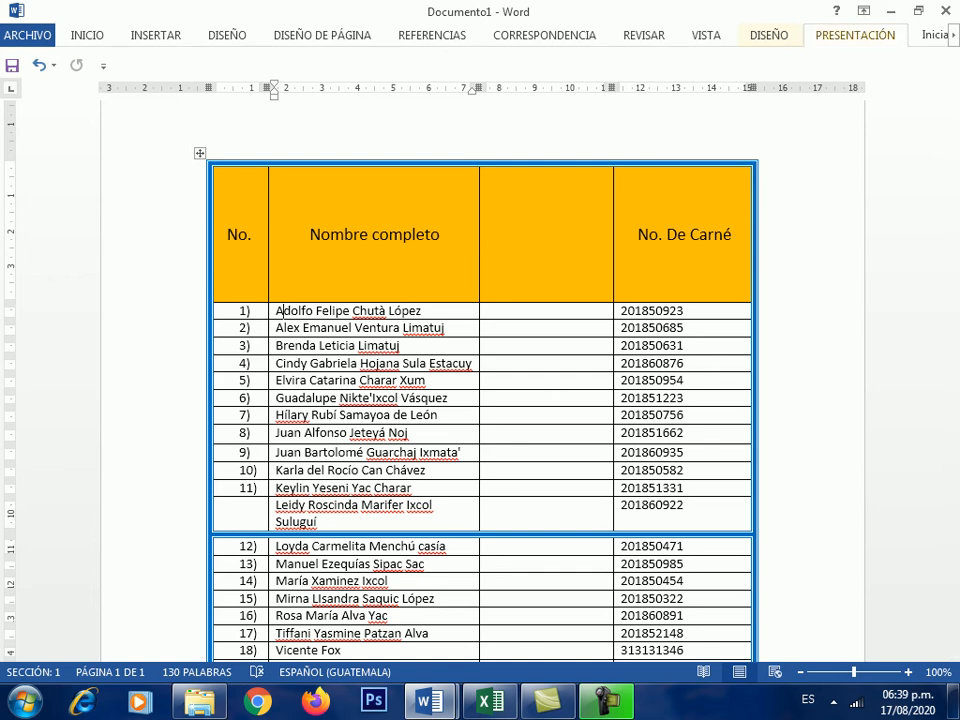
pyautogui.click(855, 35)
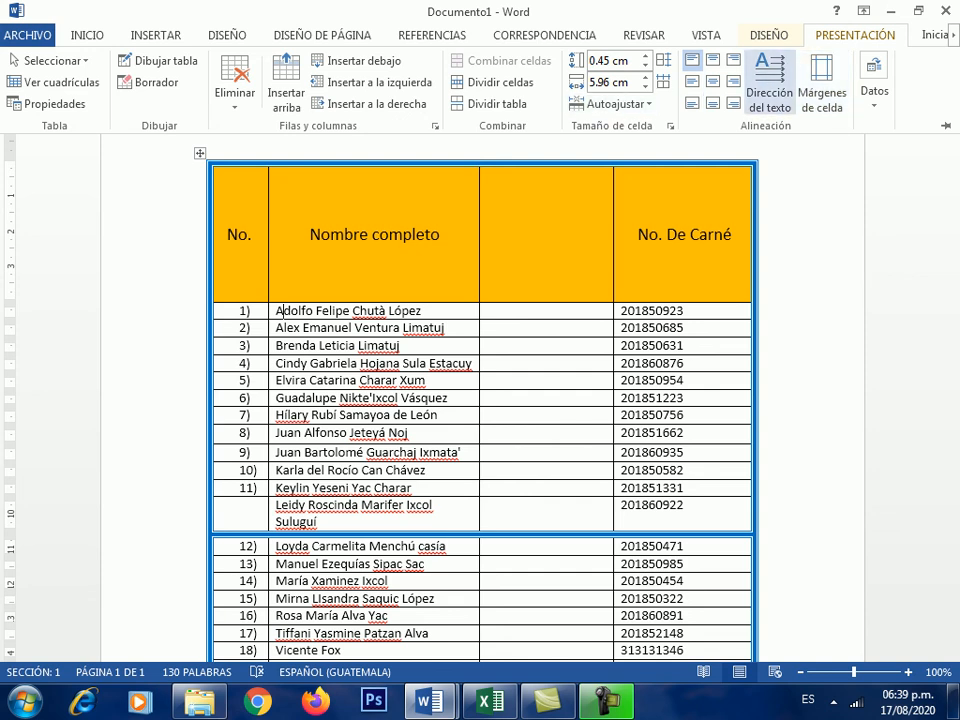
# - Repaint the double line above row 12 as a thin ½ pt single border
pyautogui.click(769, 35)
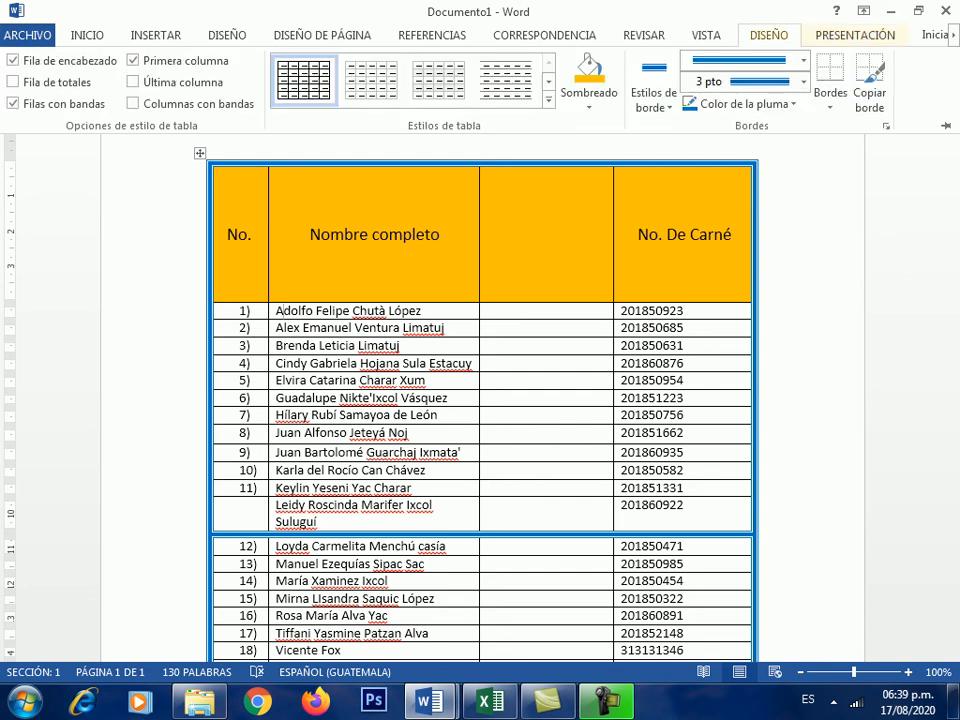
pyautogui.click(803, 60)
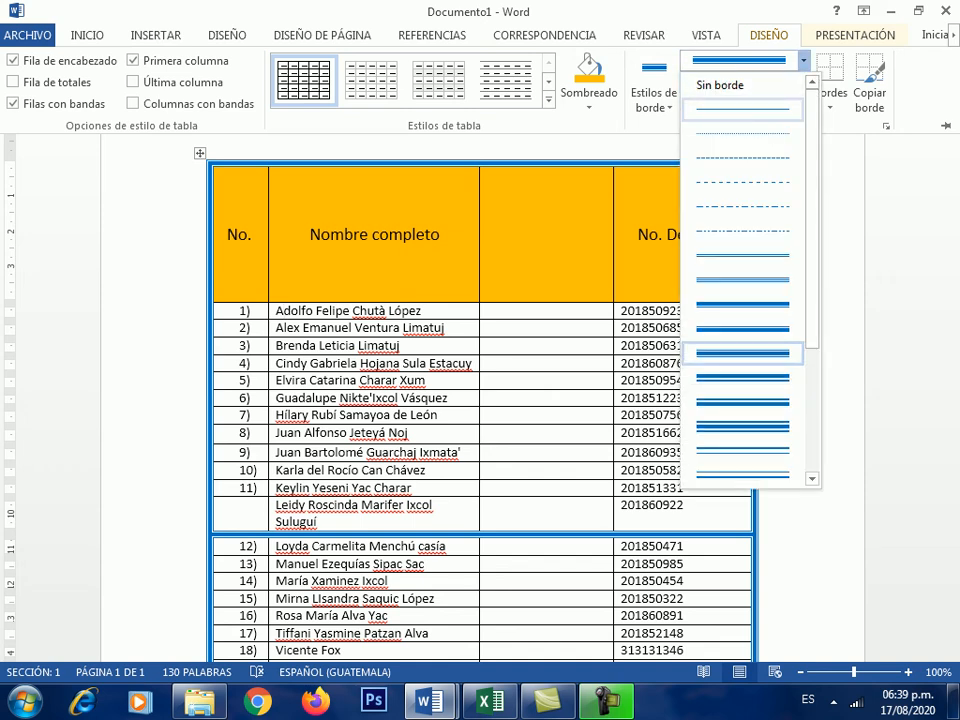
pyautogui.click(742, 109)
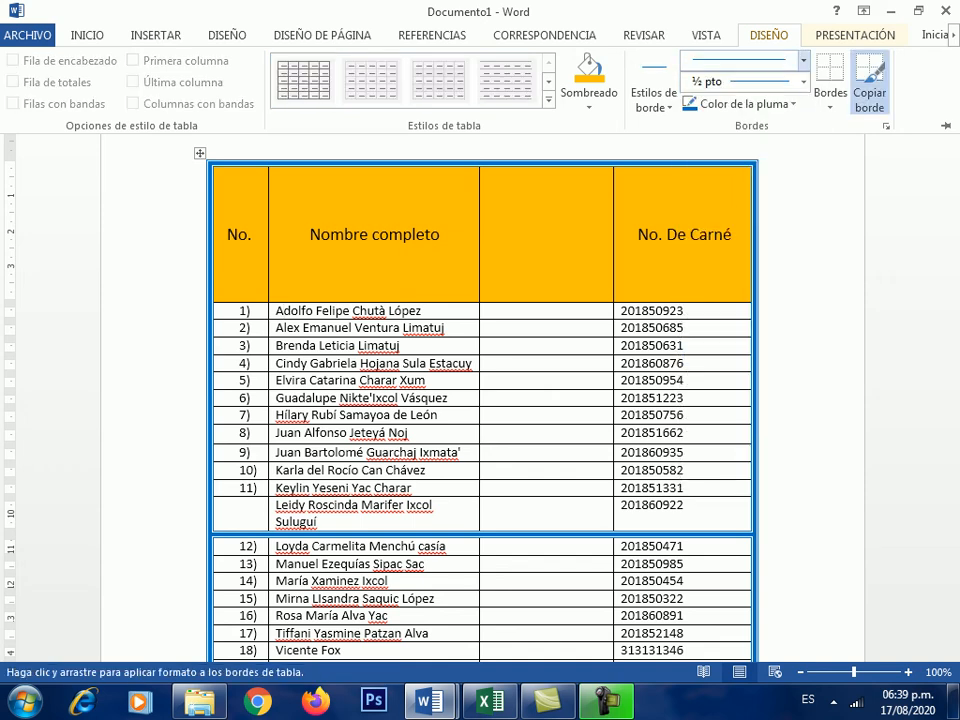
pyautogui.moveTo(237, 534)
pyautogui.mouseDown()
pyautogui.moveTo(560, 534)
pyautogui.moveTo(715, 522)
pyautogui.mouseUp()
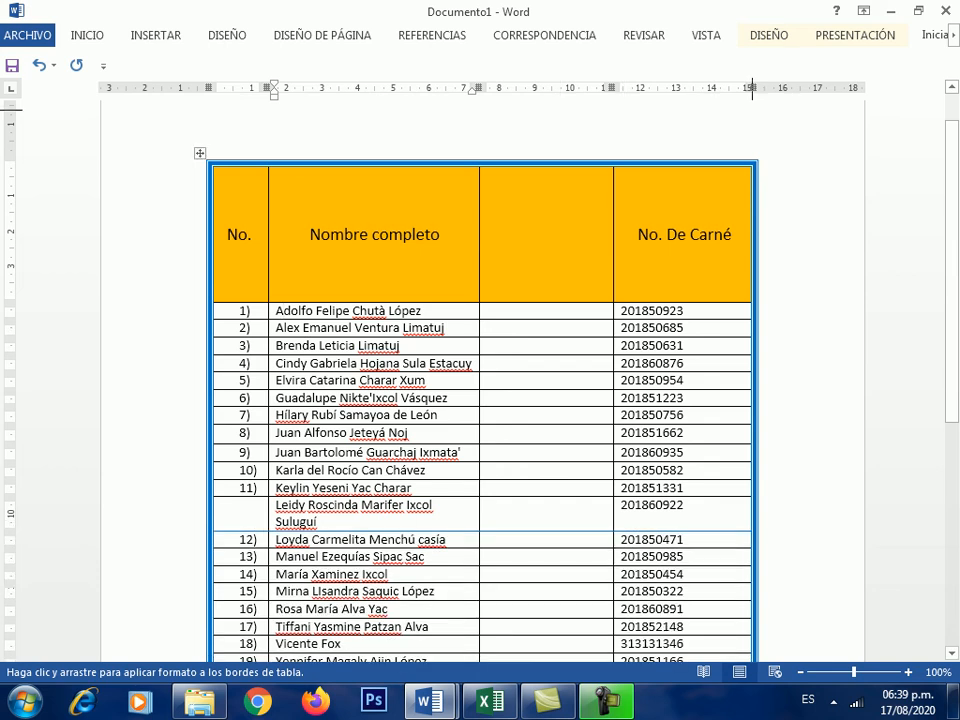
pyautogui.press('Escape')
# - Switch to the Documento92 document from the taskbar
pyautogui.scroll(-3, 480, 400)
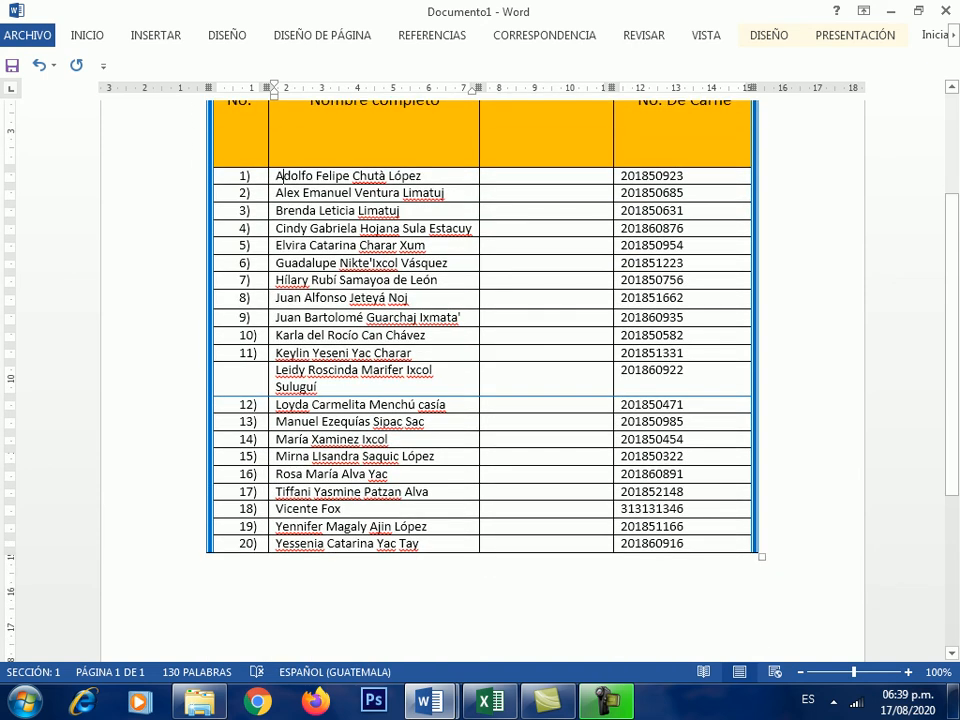
pyautogui.scroll(1, 480, 380)
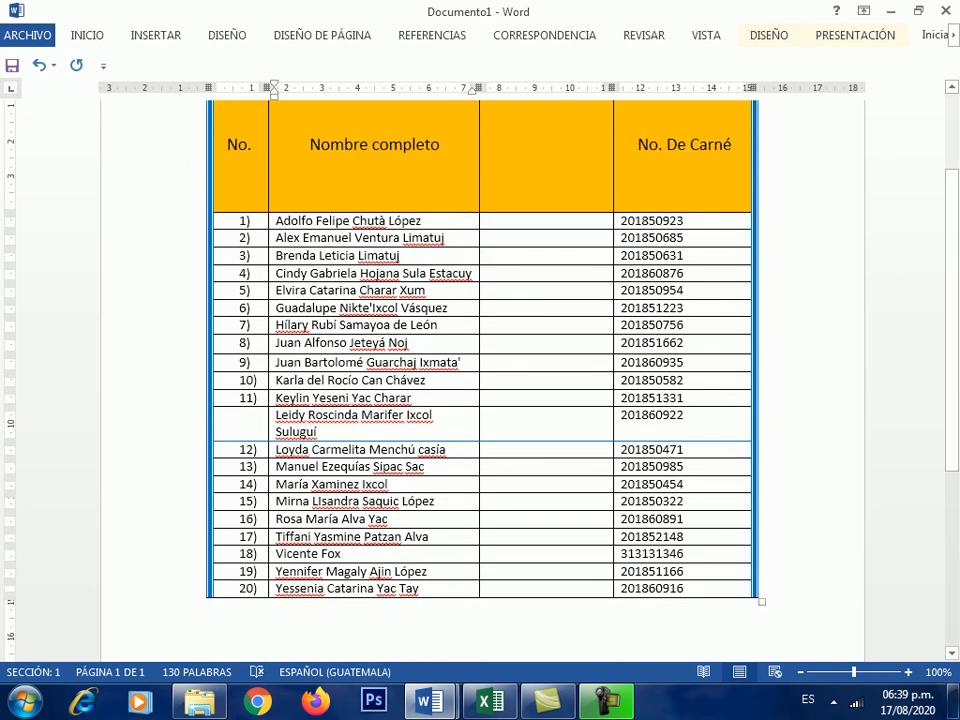
pyautogui.scroll(3, 480, 380)
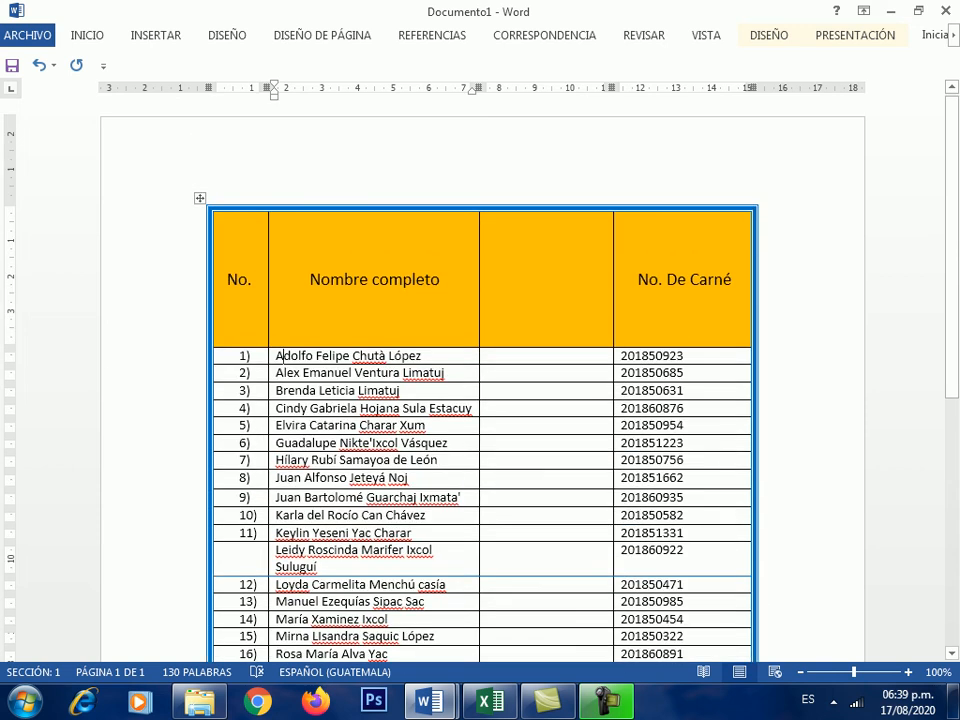
pyautogui.scroll(-5, 480, 380)
pyautogui.scroll(5, 480, 380)
pyautogui.scroll(-3, 480, 400)
pyautogui.scroll(2, 480, 400)
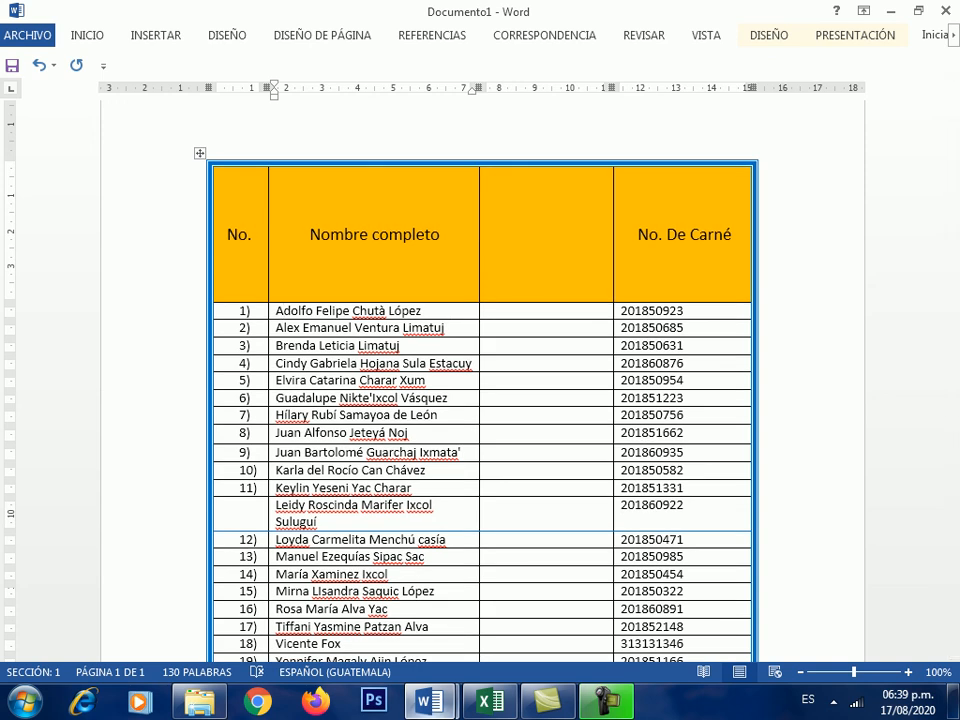
pyautogui.click(430, 701)
pyautogui.click(533, 580)
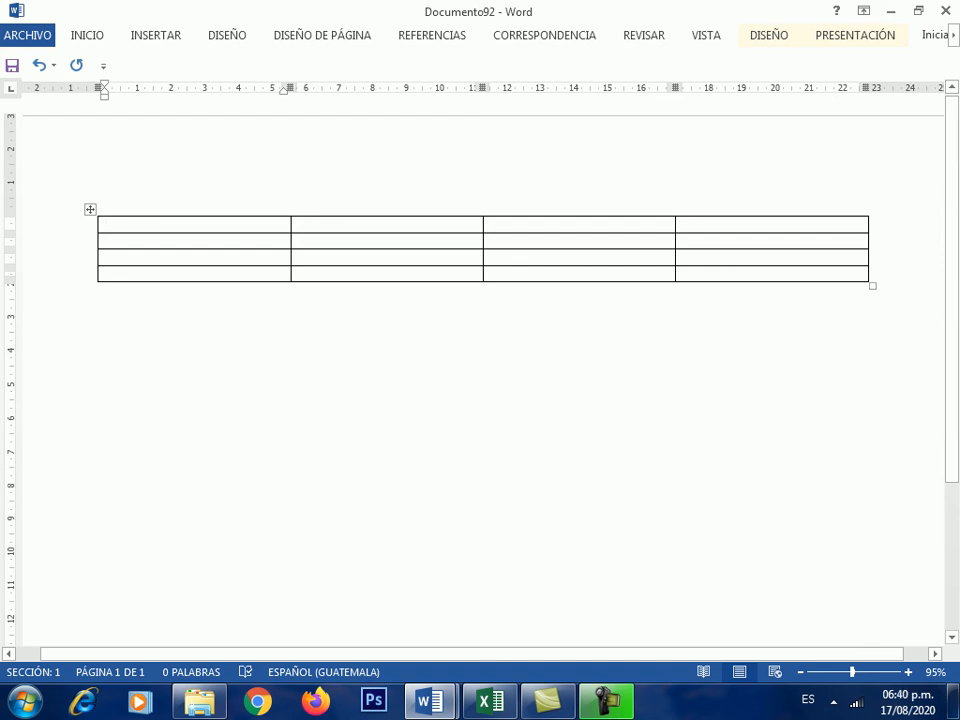
# - Select the first two cells of the table's top row
pyautogui.hotkey('shift', 'Right')
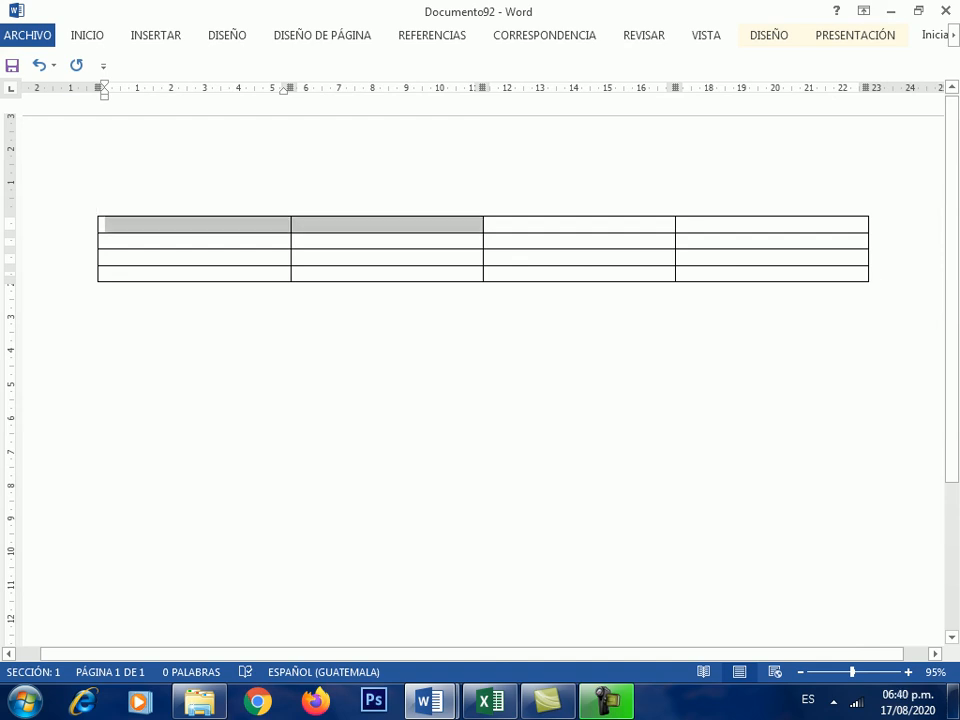
pyautogui.press('Left')
pyautogui.press('Right')
pyautogui.press('Left')
pyautogui.press('Right')
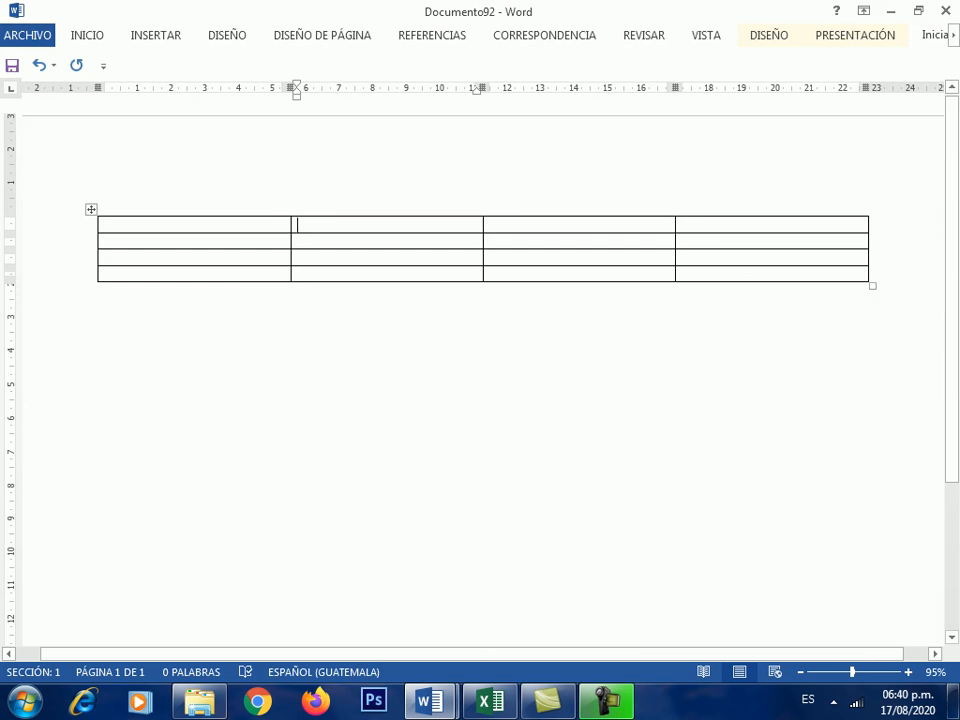
pyautogui.press('Left')
pyautogui.hotkey('shift', 'Right')
pyautogui.hotkey('shift', 'Right')
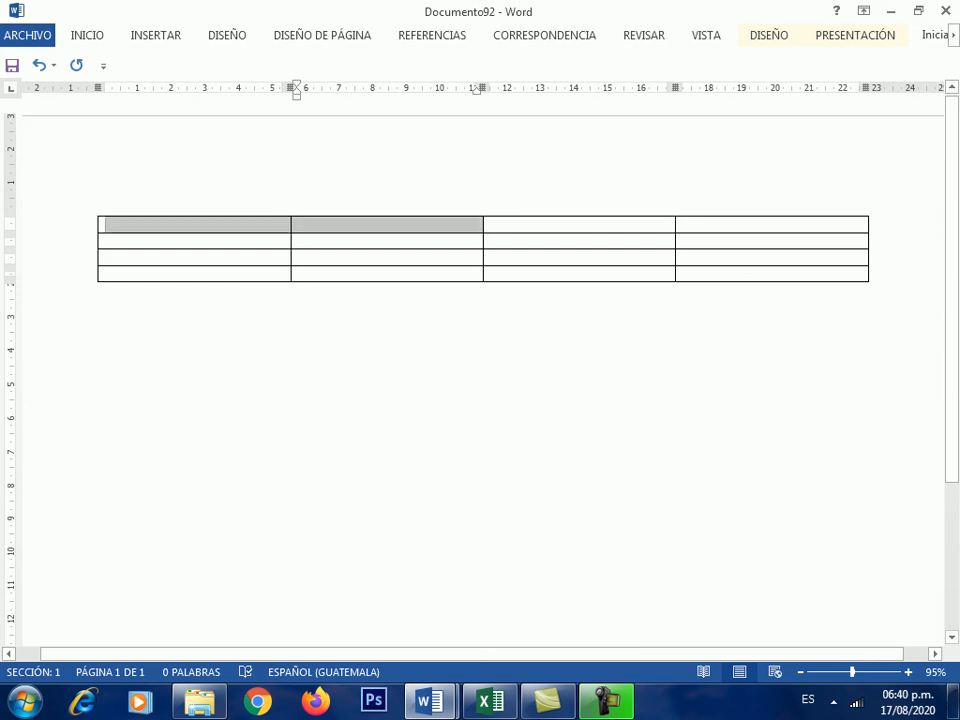
pyautogui.hotkey('shift', 'Right')
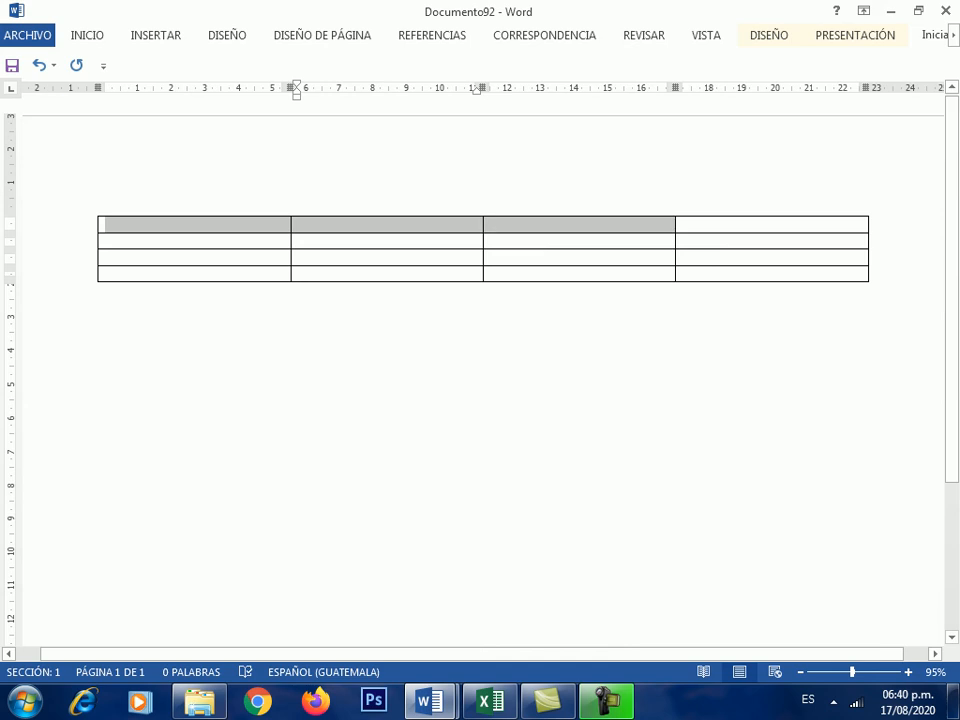
pyautogui.hotkey('shift', 'Left')
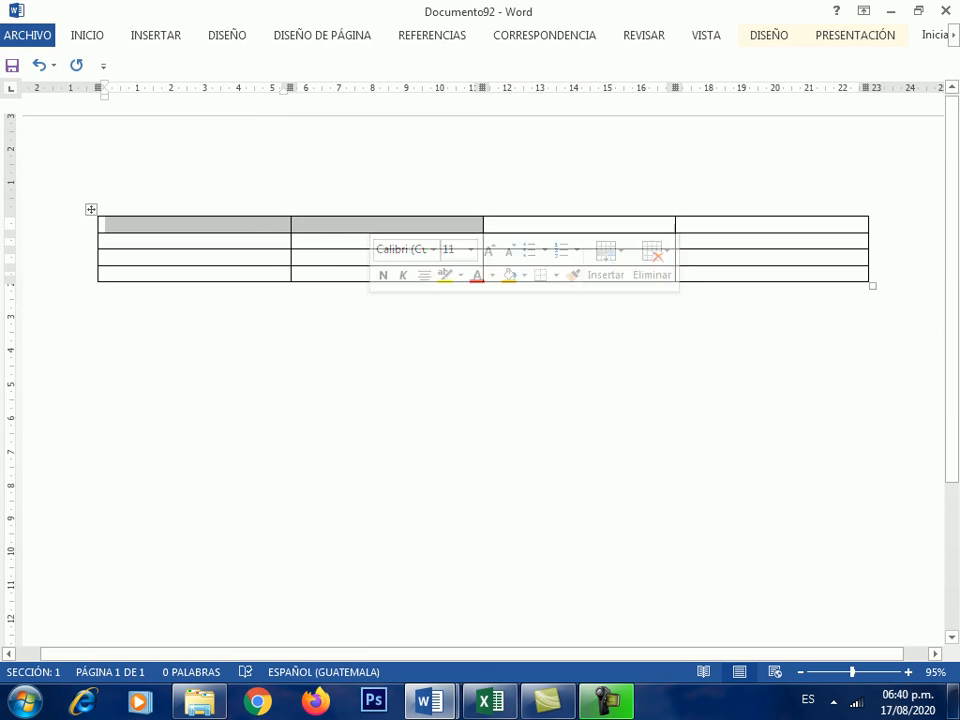
# - Merge the two selected cells with Combinar celdas and place the cursor inside
pyautogui.click(769, 35)
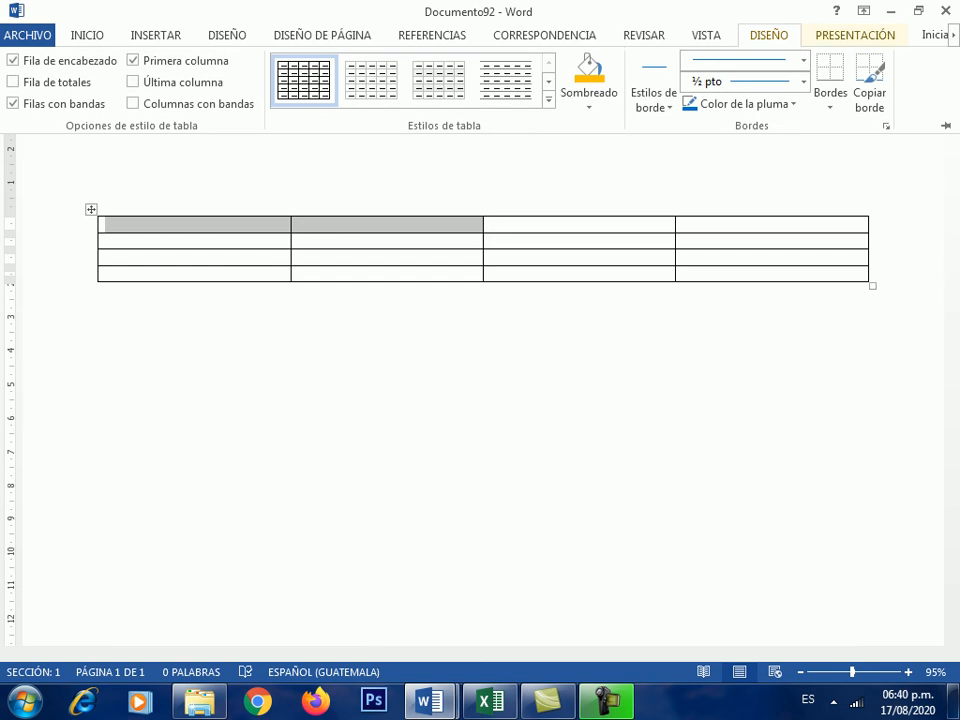
pyautogui.click(855, 35)
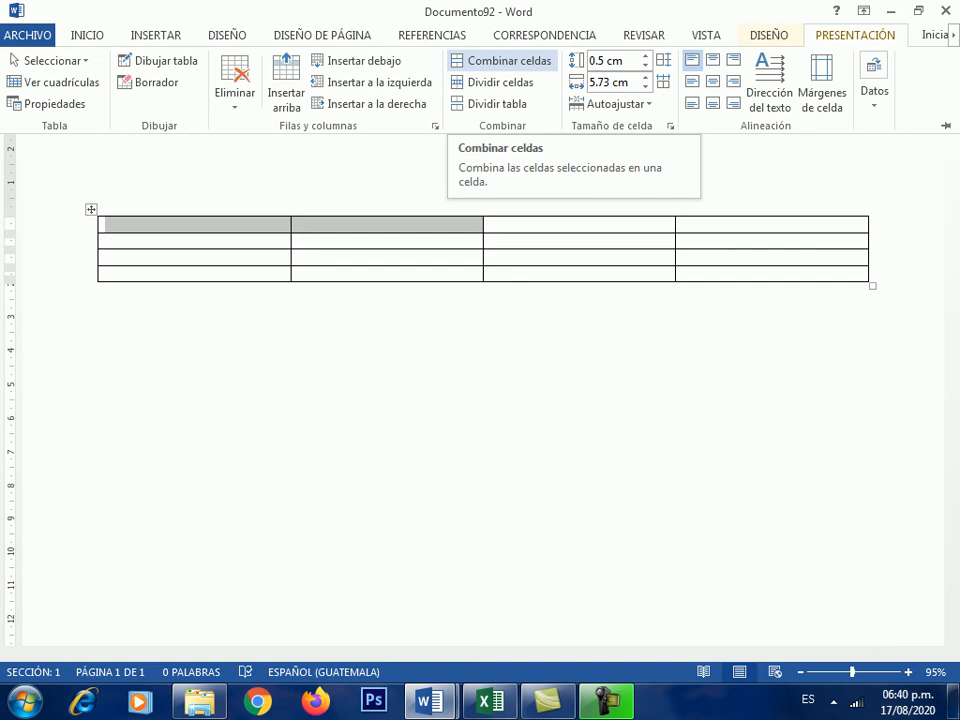
pyautogui.click(505, 60)
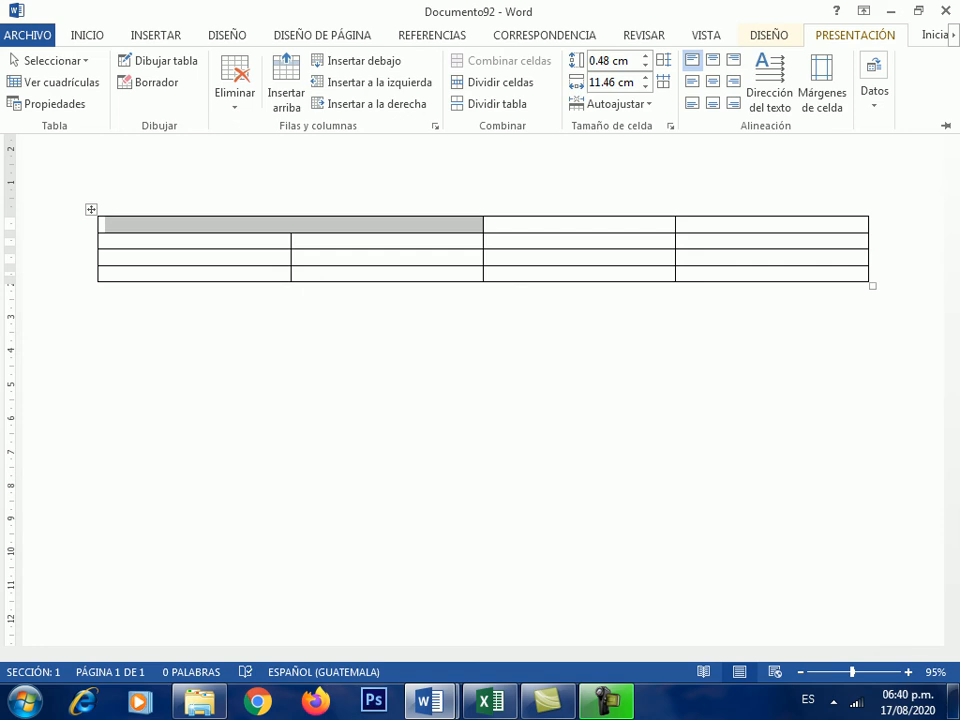
pyautogui.press('Escape')
pyautogui.click(106, 224)
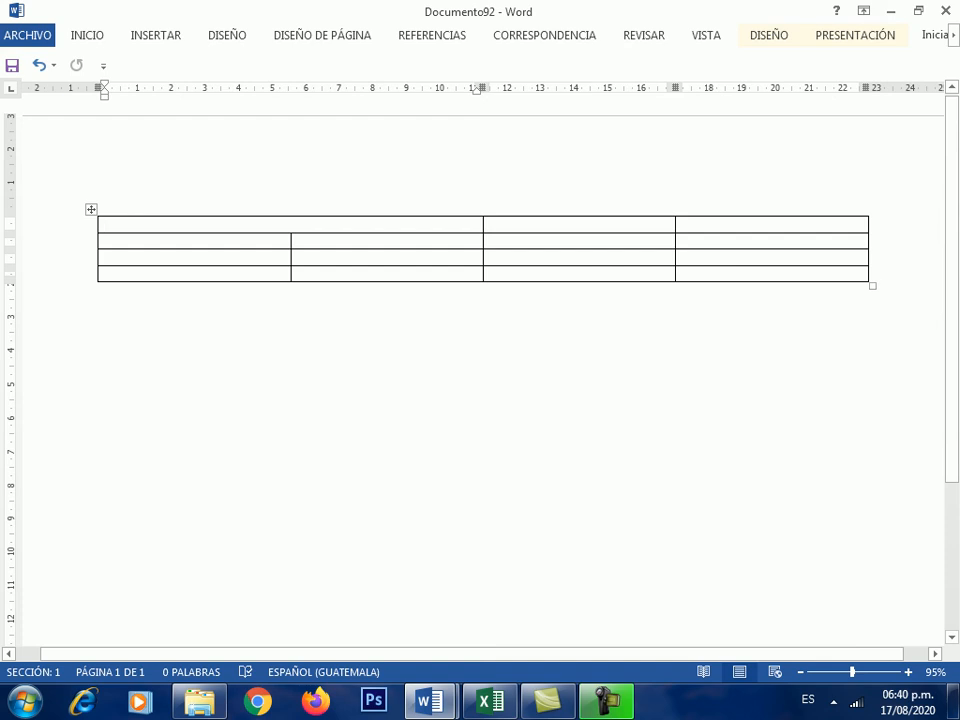
# - Finish typing AÑOS in the merged cell and centre it
pyautogui.write('OS')
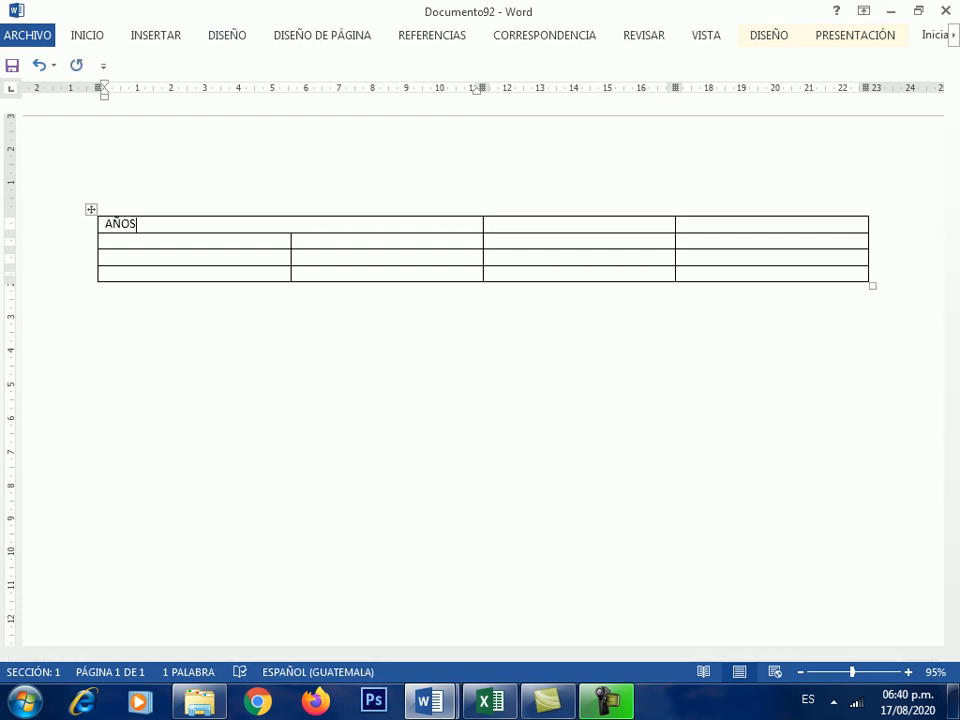
pyautogui.click(87, 35)
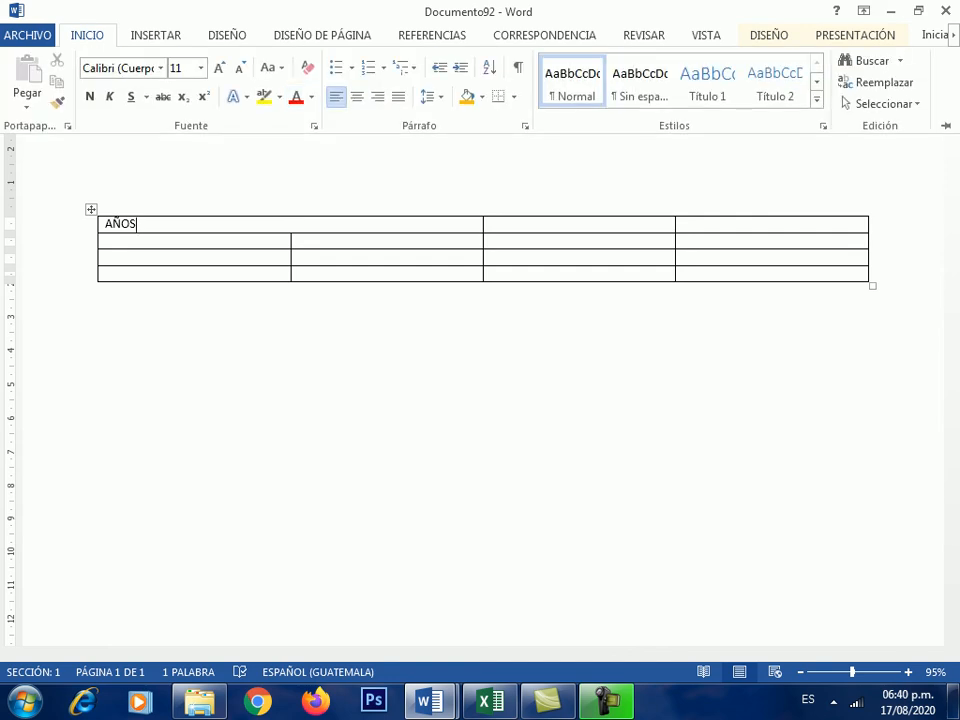
pyautogui.click(357, 97)
# - Enter the years 1999, 200, 2001 and 2002 in the cells below
pyautogui.click(150, 241)
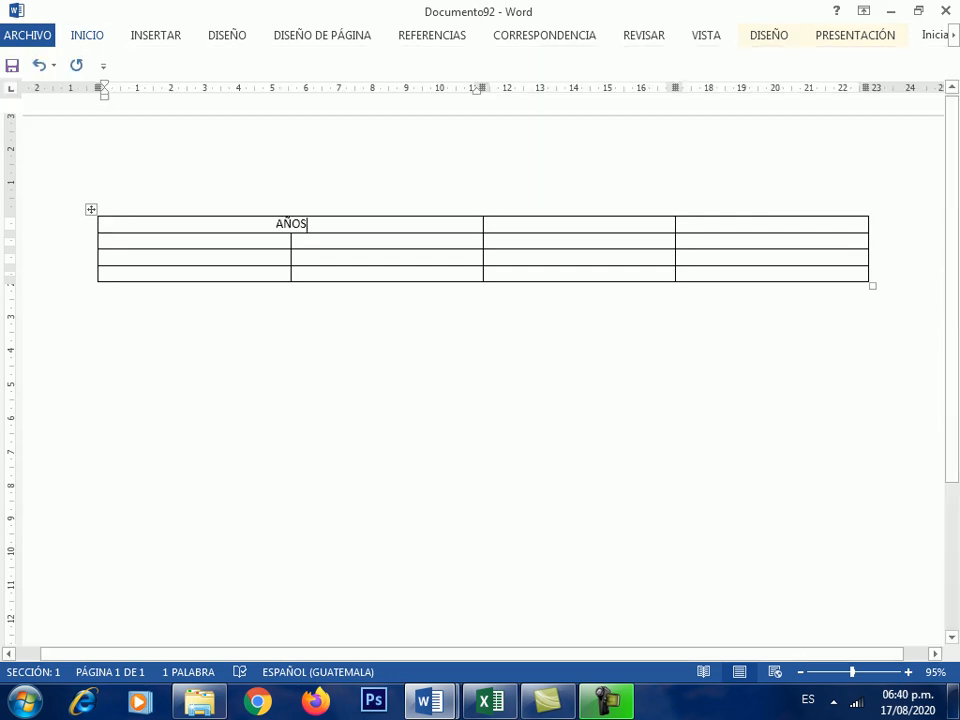
pyautogui.write('1999')
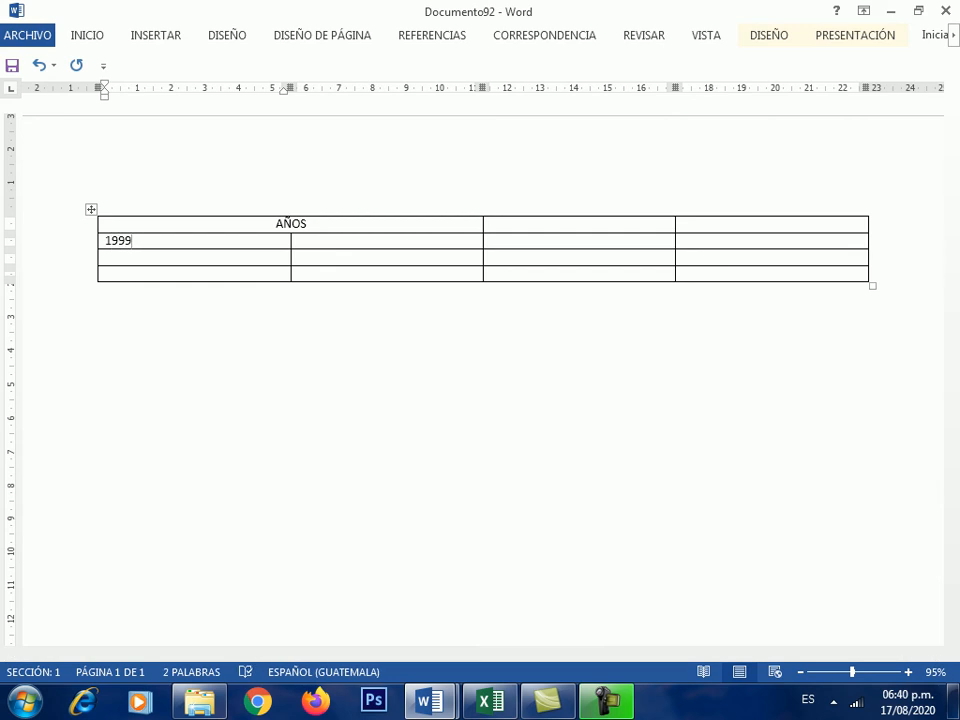
pyautogui.press('Tab')
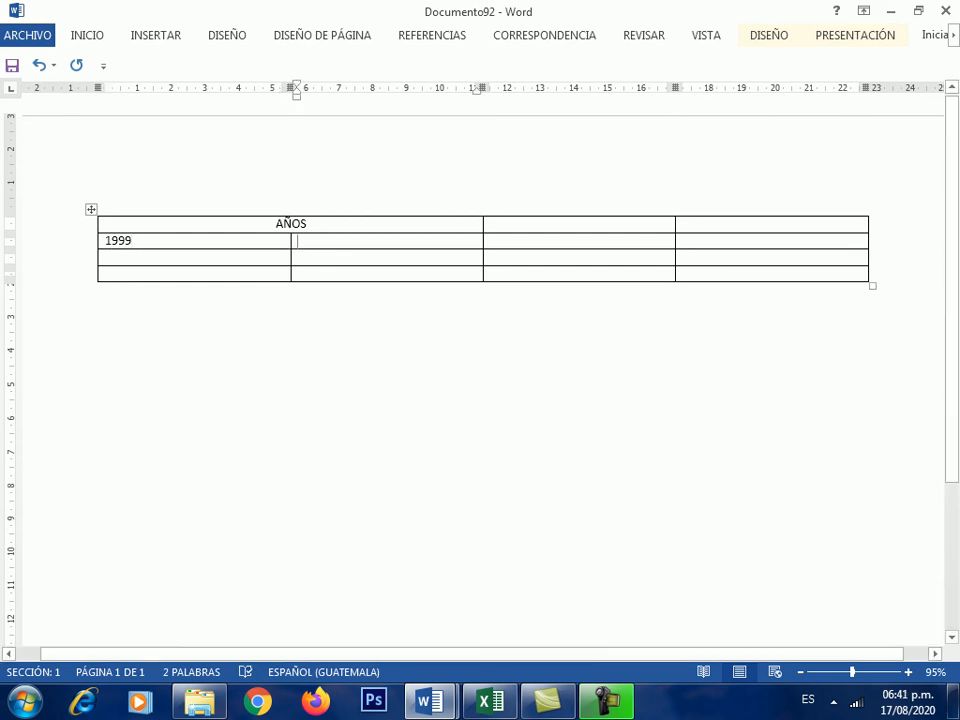
pyautogui.write('200')
pyautogui.write('2001')
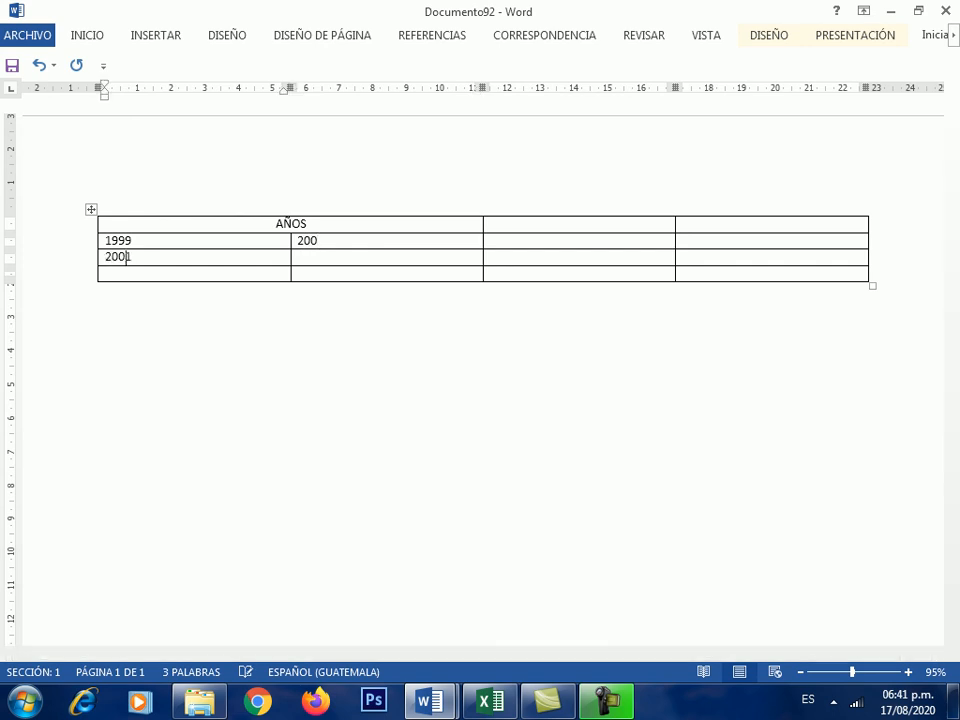
pyautogui.press('Tab')
pyautogui.write('200')
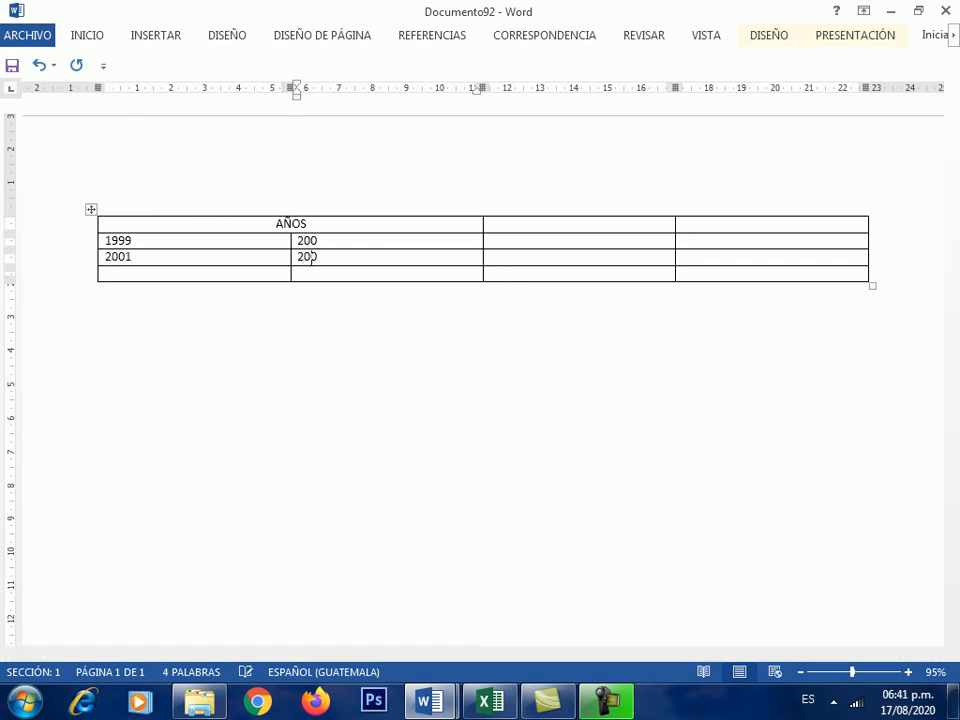
pyautogui.write('2')
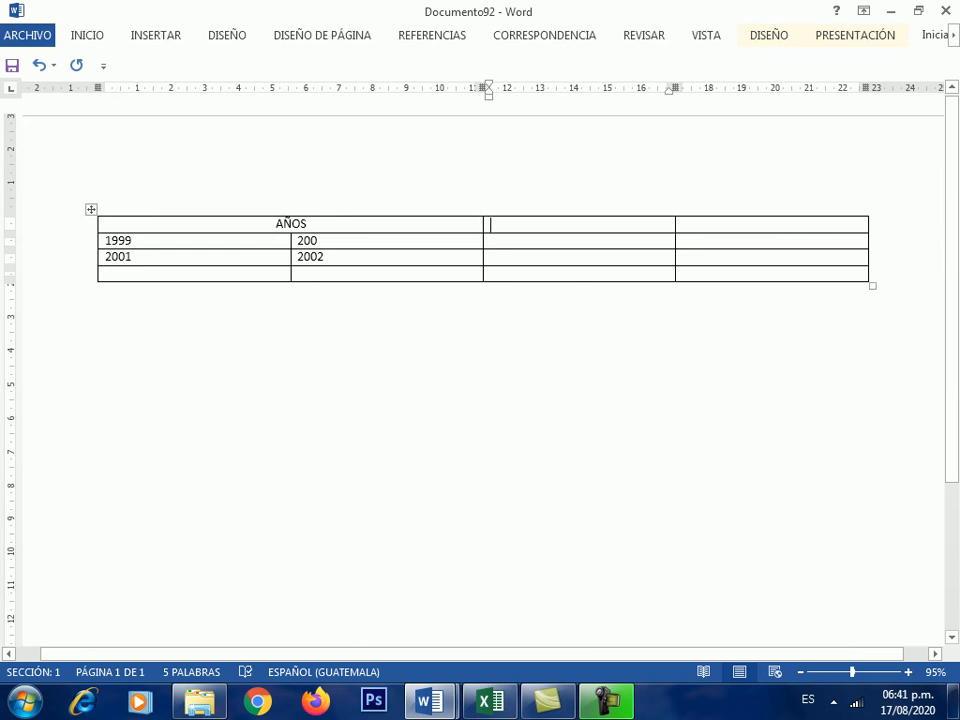
# - Merge the third and fourth top-row cells into one
pyautogui.moveTo(490, 224); pyautogui.dragTo(800, 224)
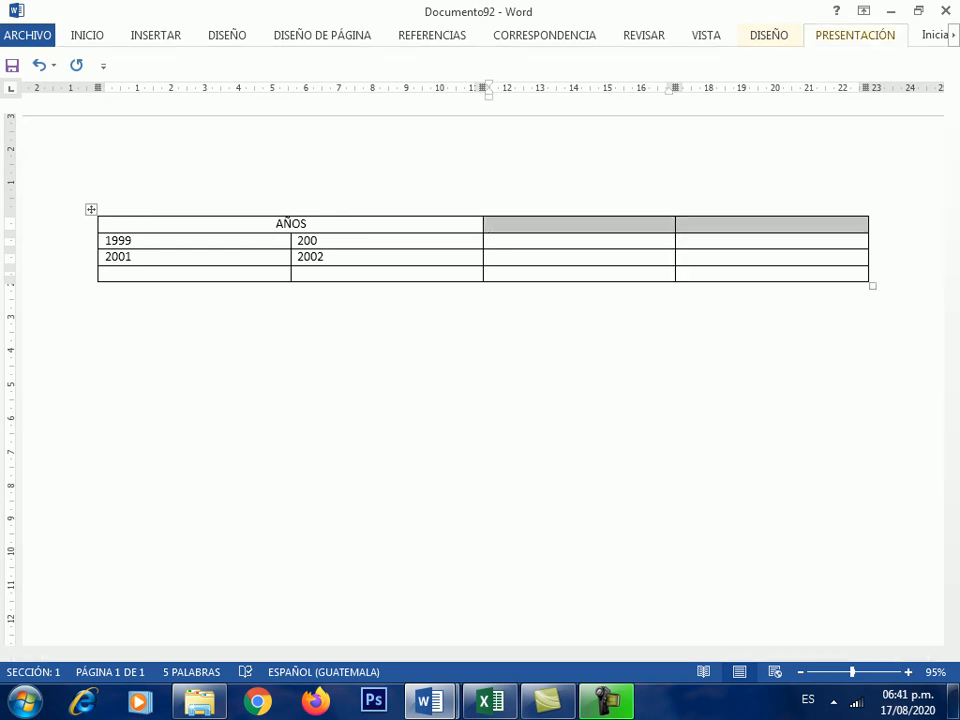
pyautogui.click(855, 36)
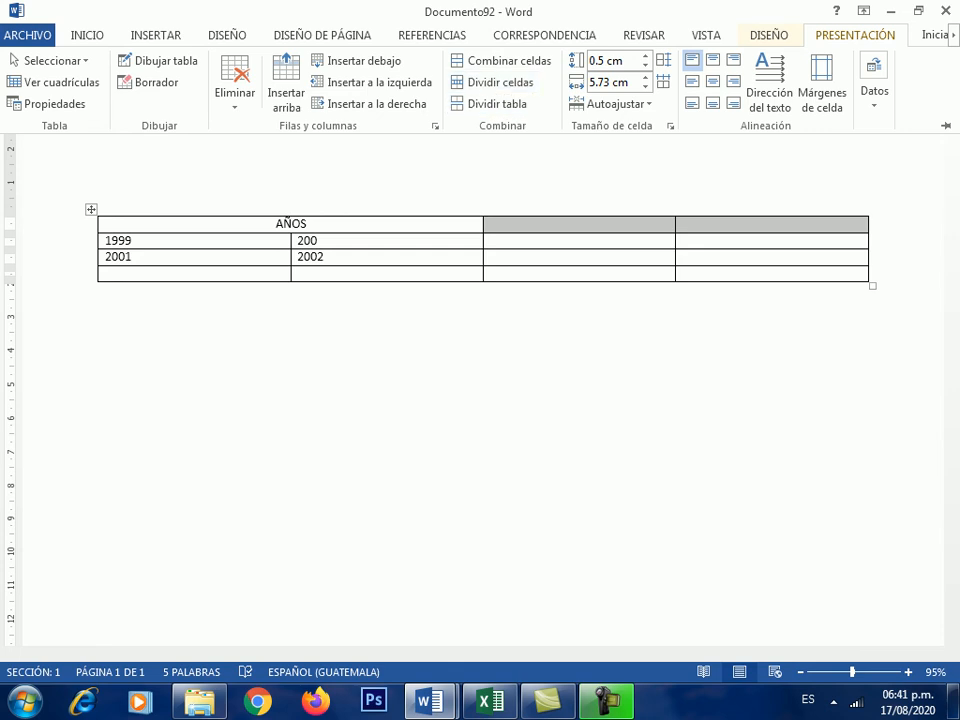
pyautogui.click(505, 60)
pyautogui.click(676, 225)
pyautogui.click(491, 225)
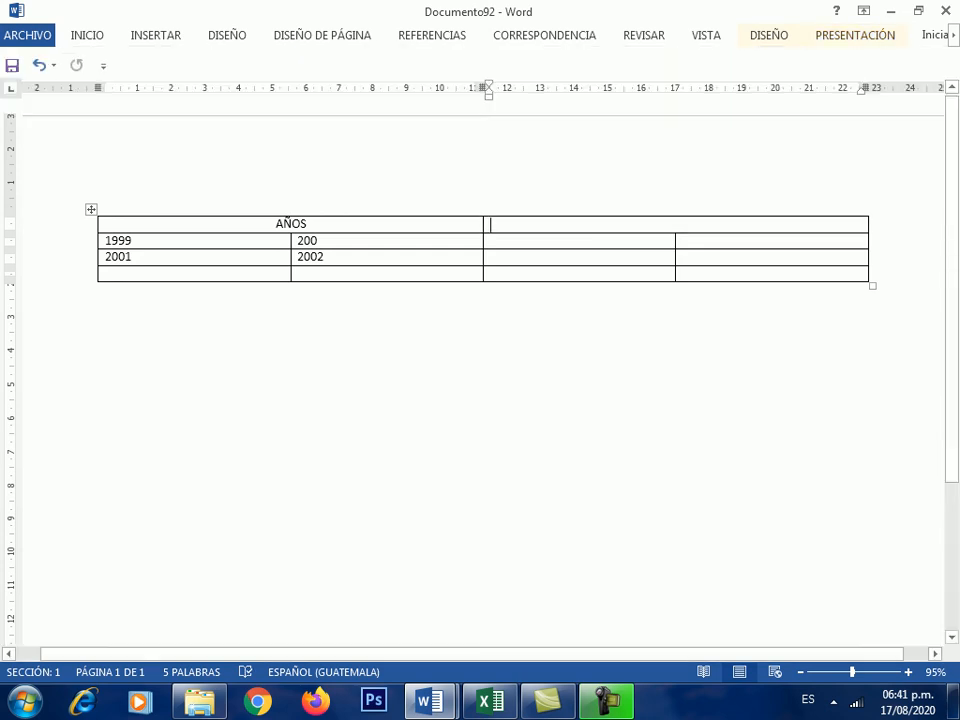
# - Type PERIODOS in the merged top-right cell and centre it
pyautogui.write('PER')
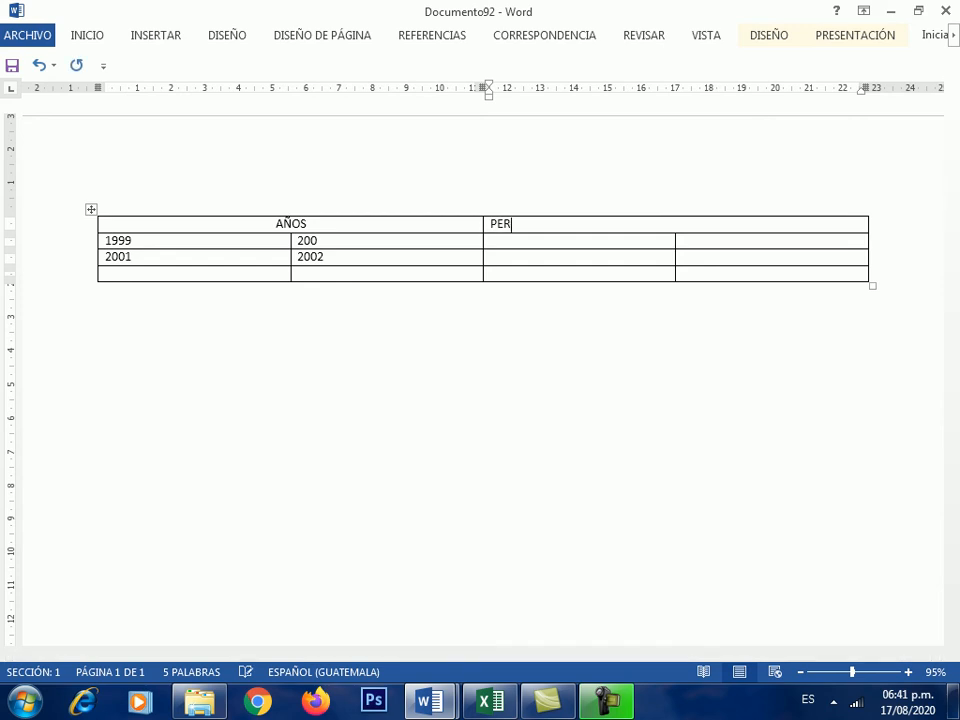
pyautogui.write('IODOS')
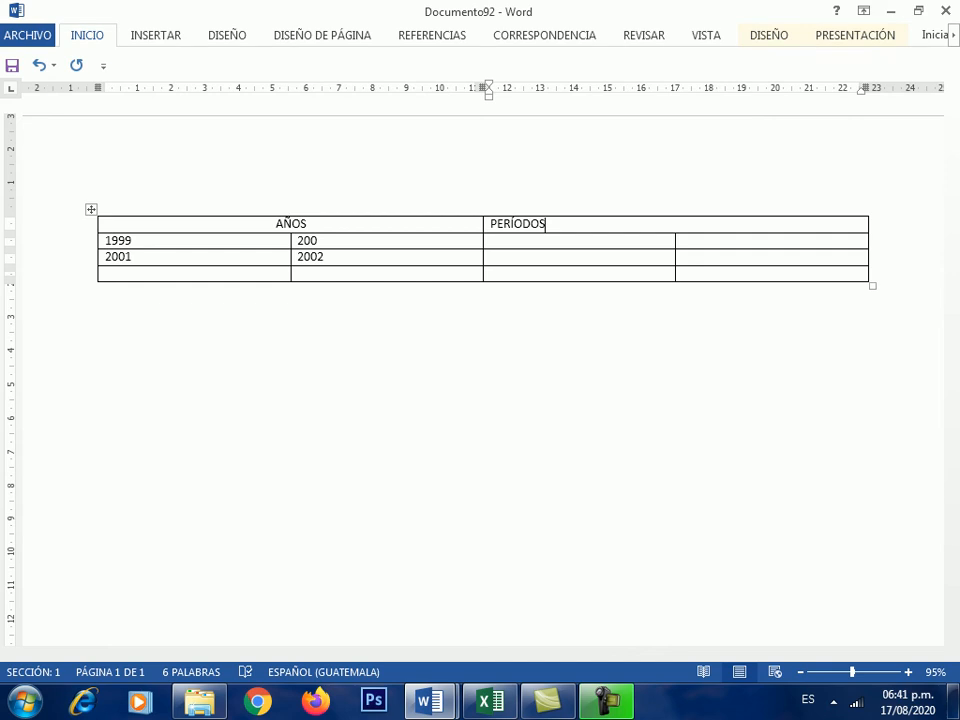
pyautogui.click(87, 35)
pyautogui.hotkey('ctrl', 't')
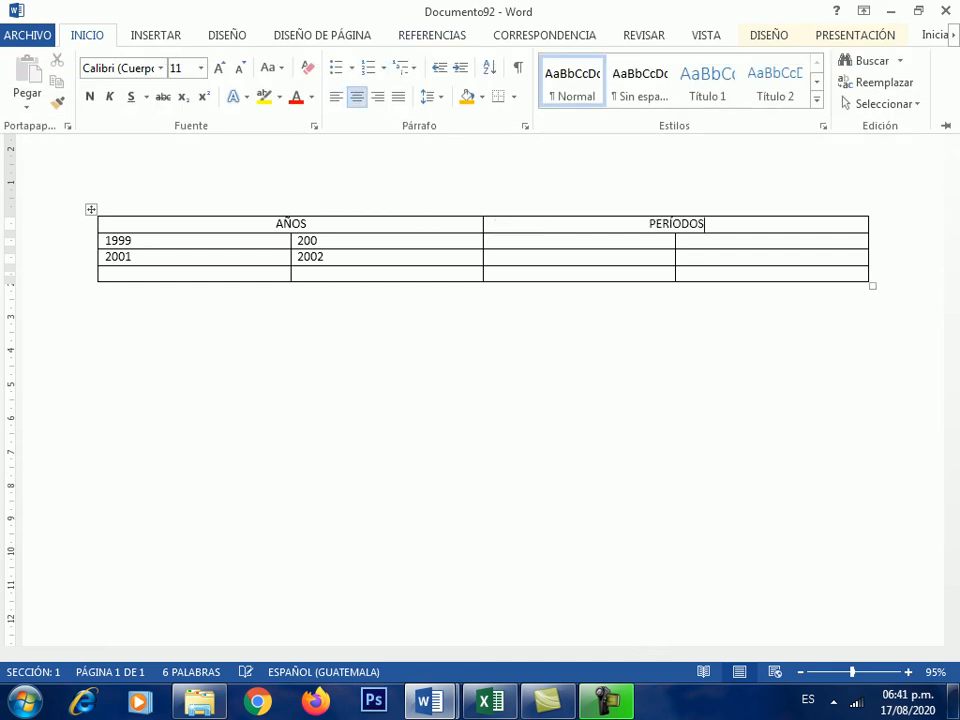
pyautogui.click(491, 241)
pyautogui.click(491, 241)
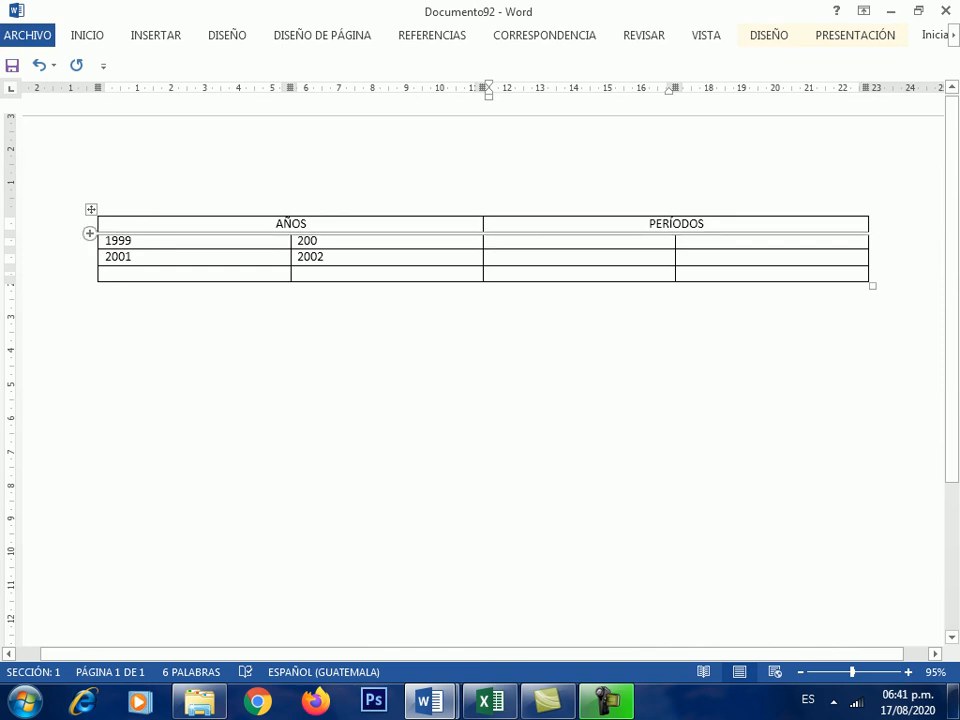
# - Select the whole table and delete it
pyautogui.click(88, 225)
pyautogui.click(91, 210)
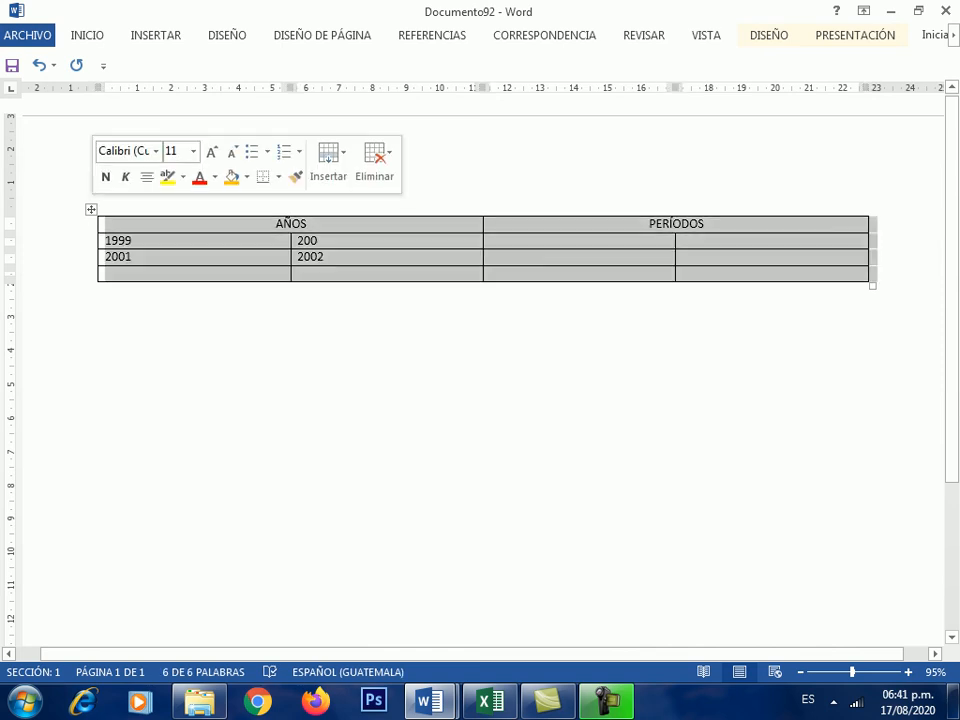
pyautogui.press('BackSpace')
pyautogui.click(155, 35)
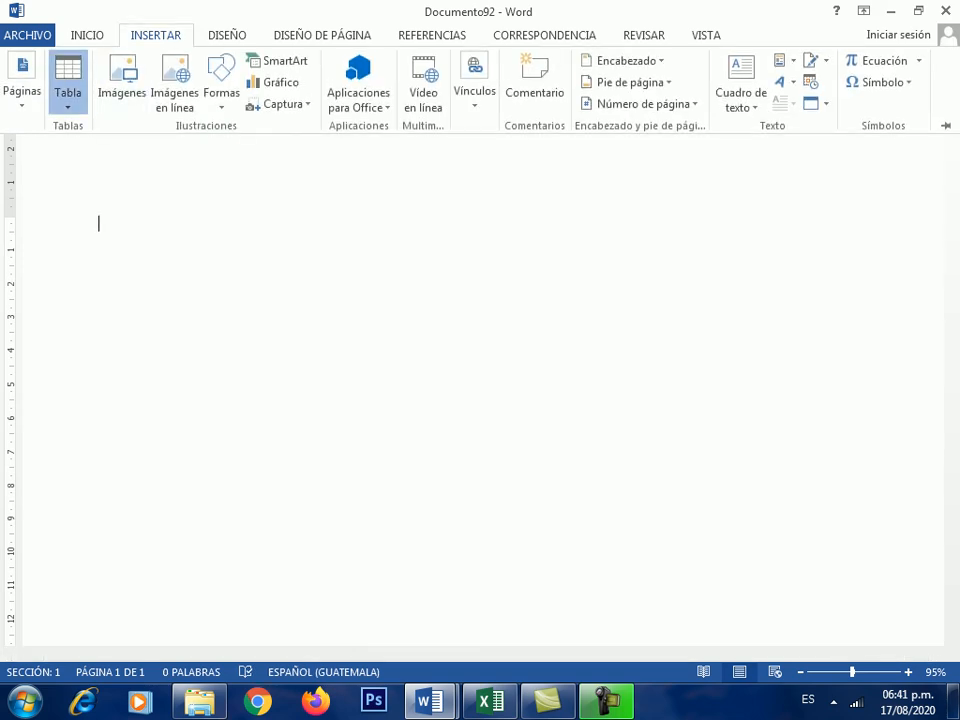
# - Insert a 7-column by 6-row table from the Tabla grid
pyautogui.click(68, 88)
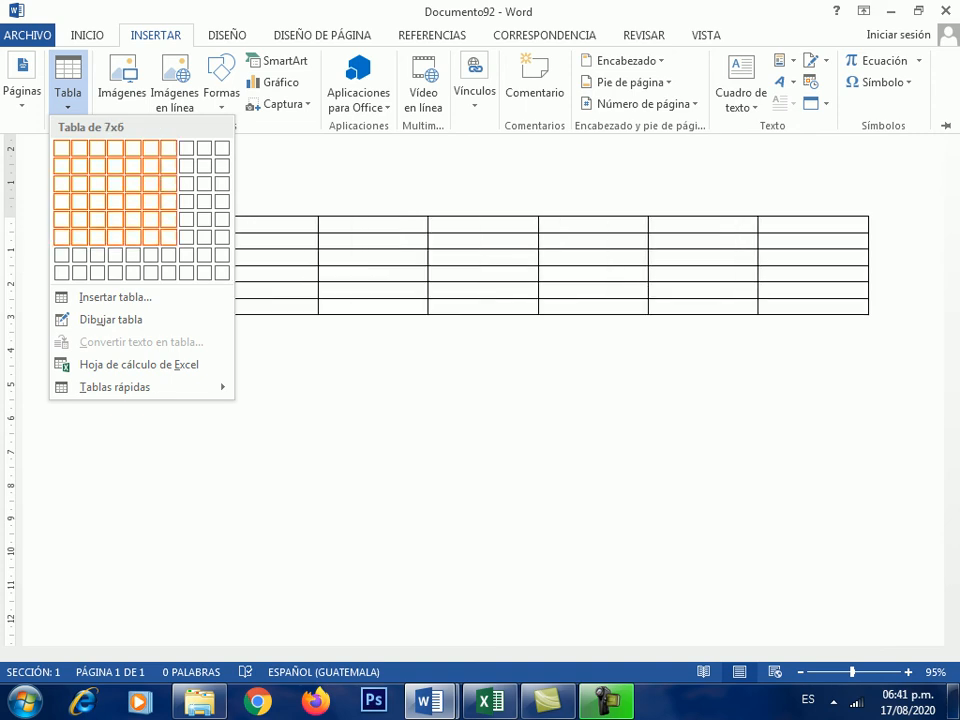
pyautogui.click(169, 237)
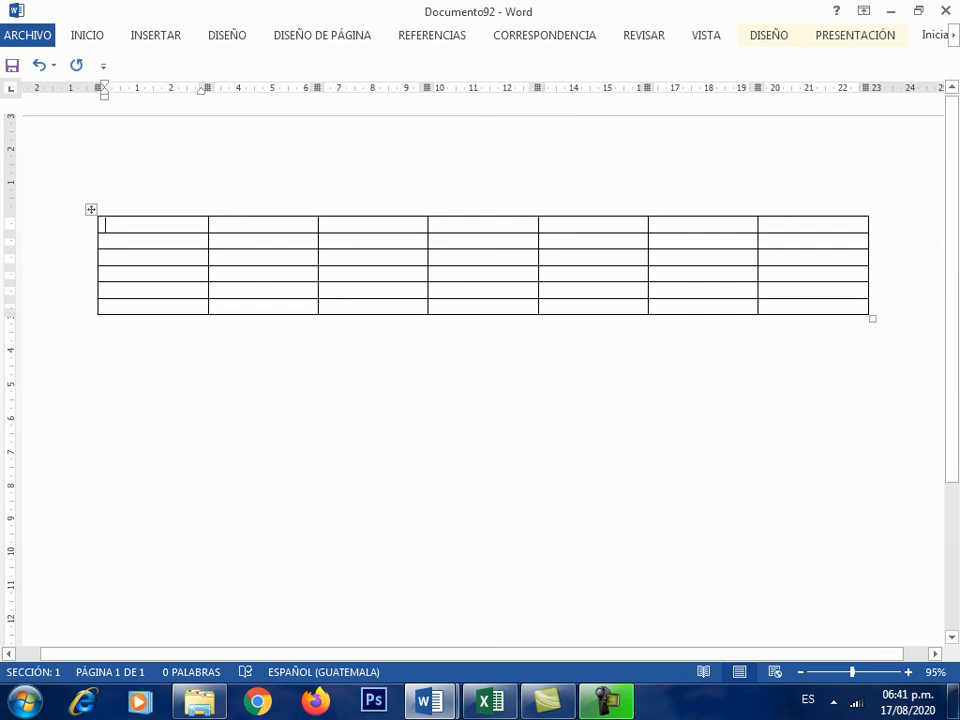
# - Add blank lines in column 2 of rows 2–6 so each lower row is taller
pyautogui.click(215, 241)
pyautogui.press('Return')
pyautogui.press('Return')
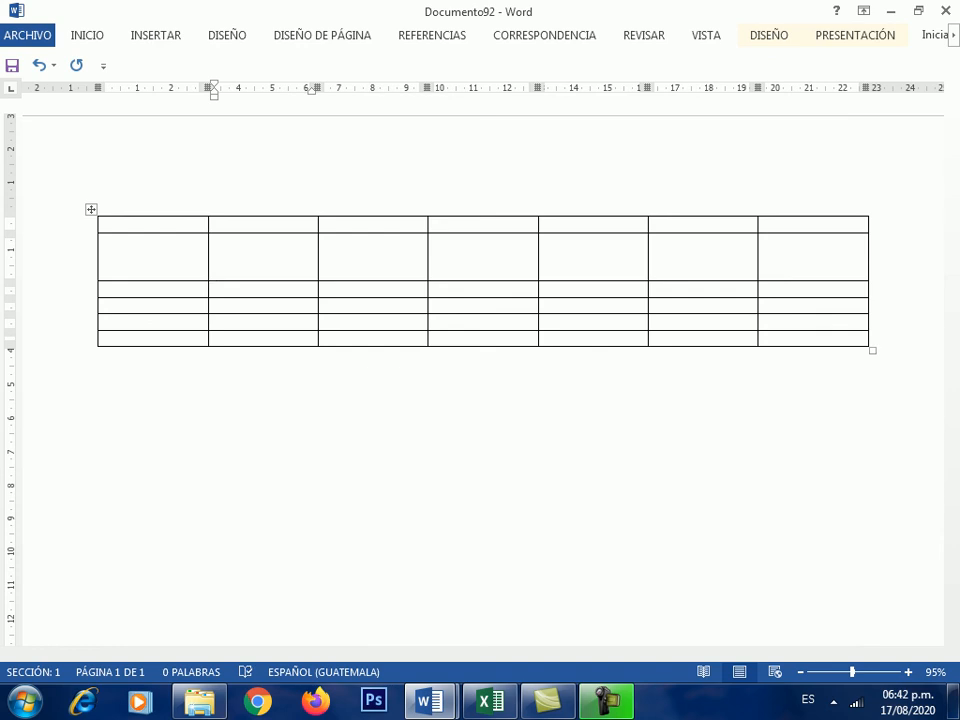
pyautogui.click(215, 289)
pyautogui.press('Return')
pyautogui.press('Return')
pyautogui.press('Return')
pyautogui.click(215, 354)
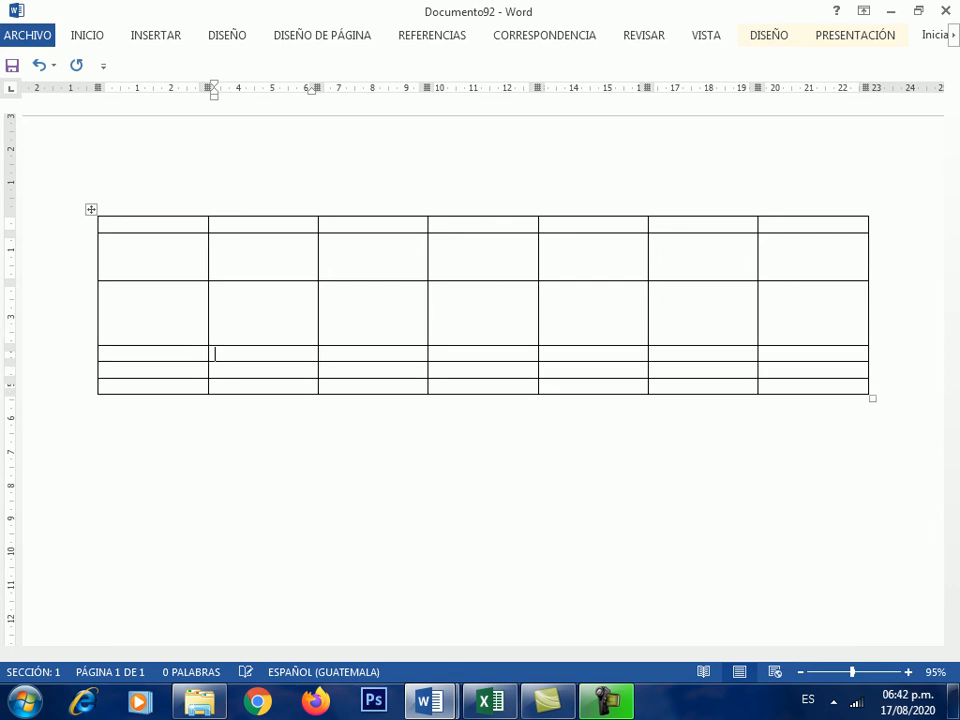
pyautogui.press('Return')
pyautogui.press('Return')
pyautogui.press('Return')
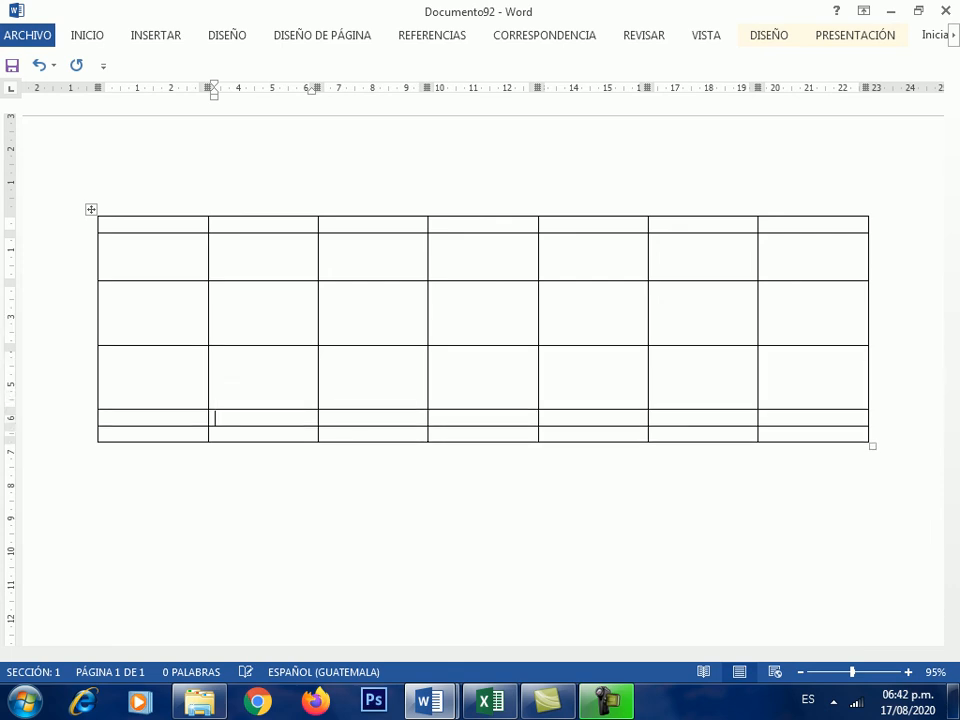
pyautogui.press('Return')
pyautogui.press('Return')
pyautogui.press('Return')
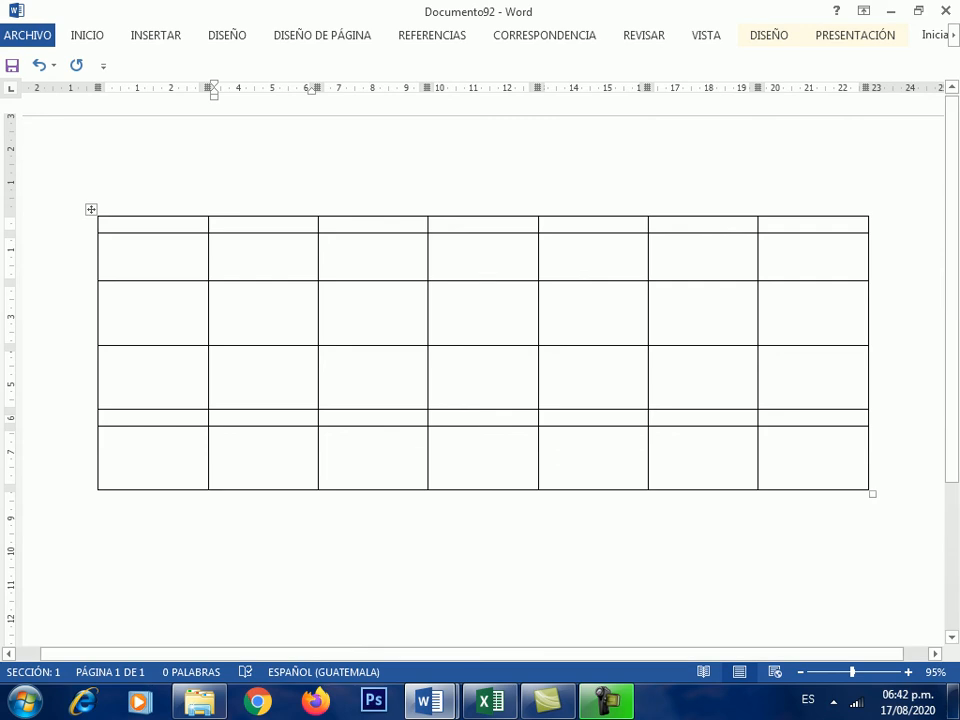
pyautogui.press('Return')
pyautogui.press('Return')
pyautogui.press('Return')
pyautogui.press('Return')
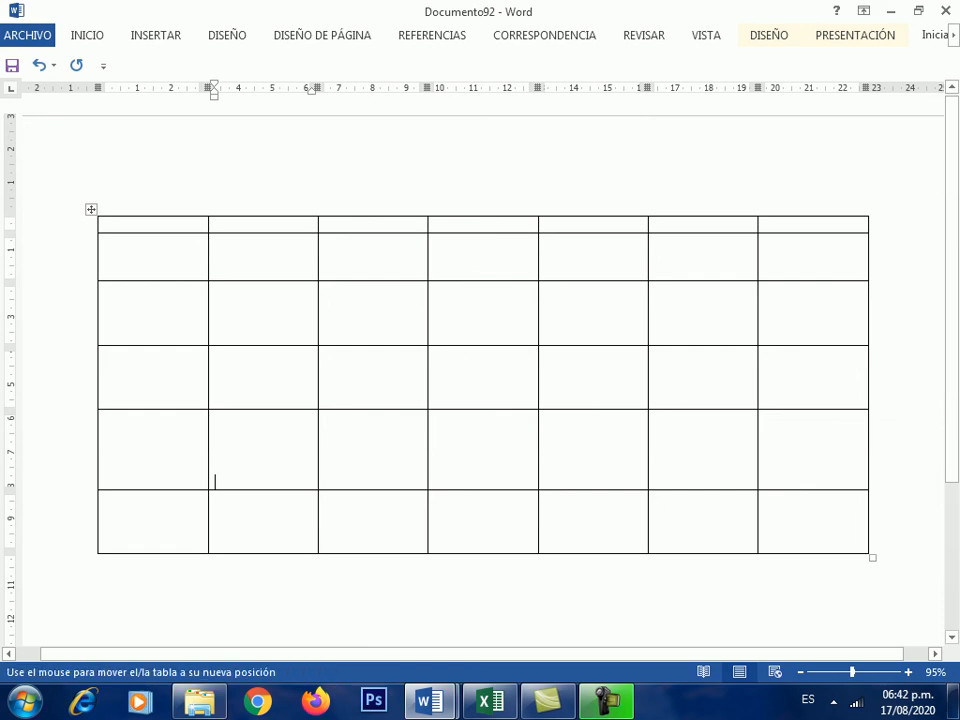
pyautogui.click(90, 209)
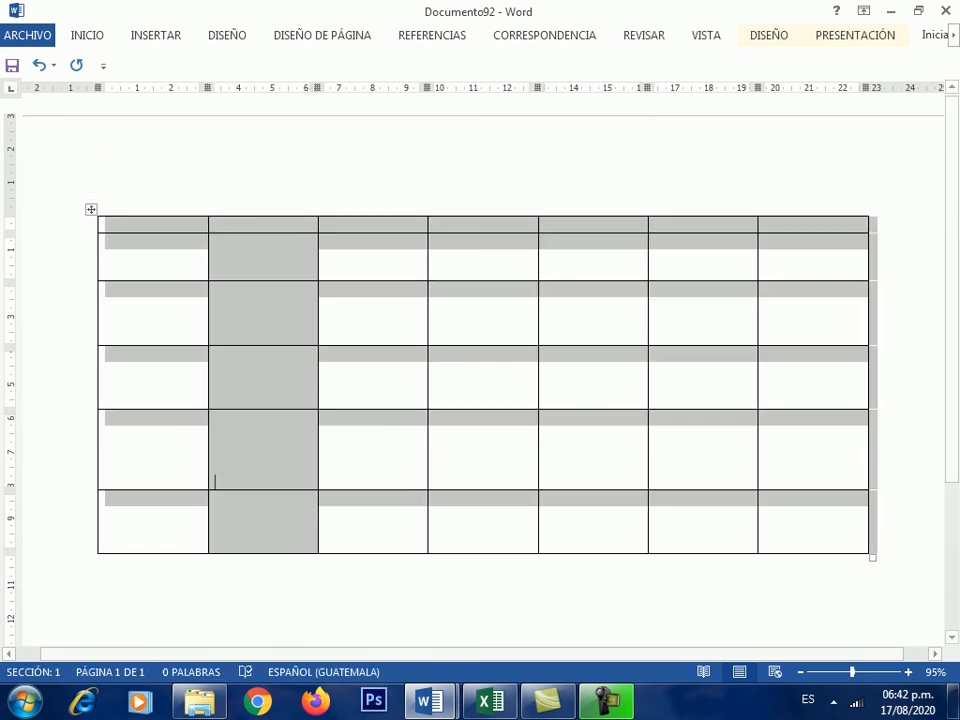
pyautogui.click(855, 35)
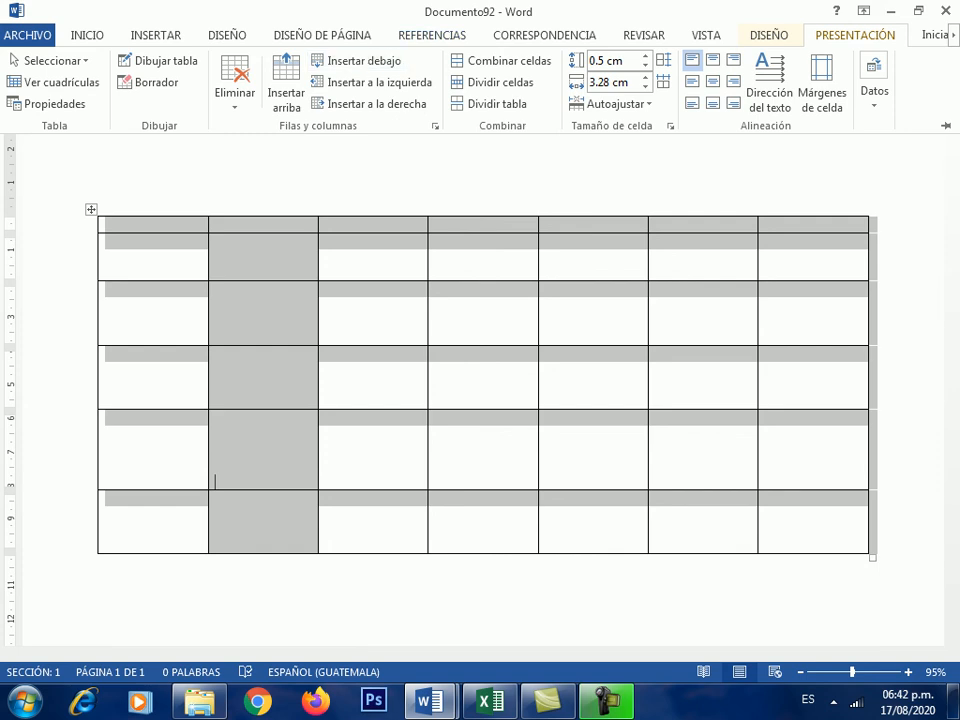
pyautogui.rightClick(384, 244)
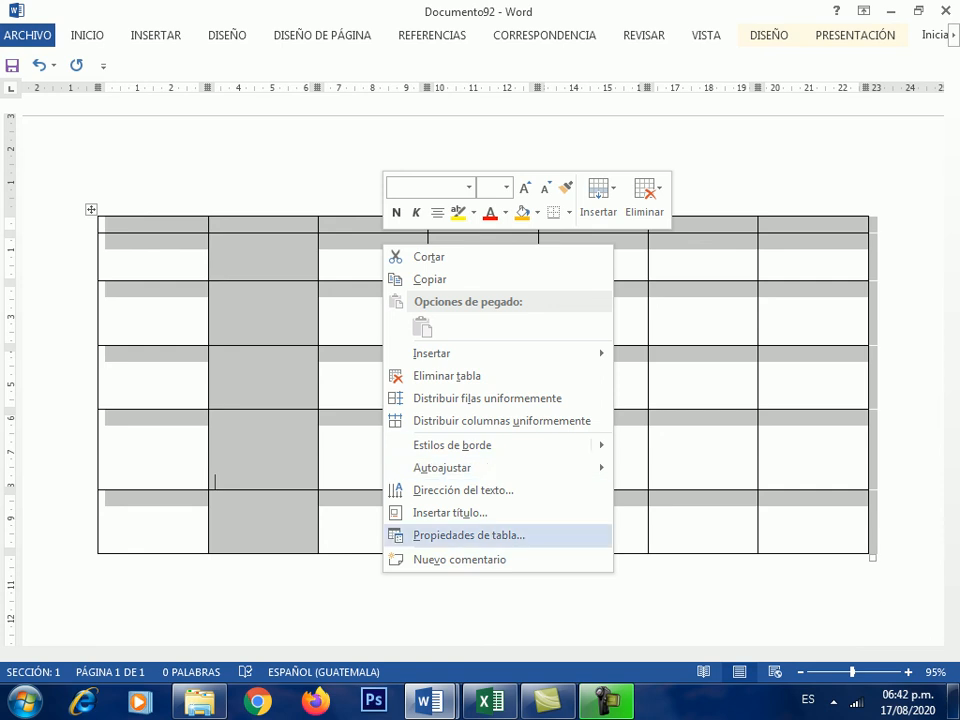
pyautogui.click(469, 535)
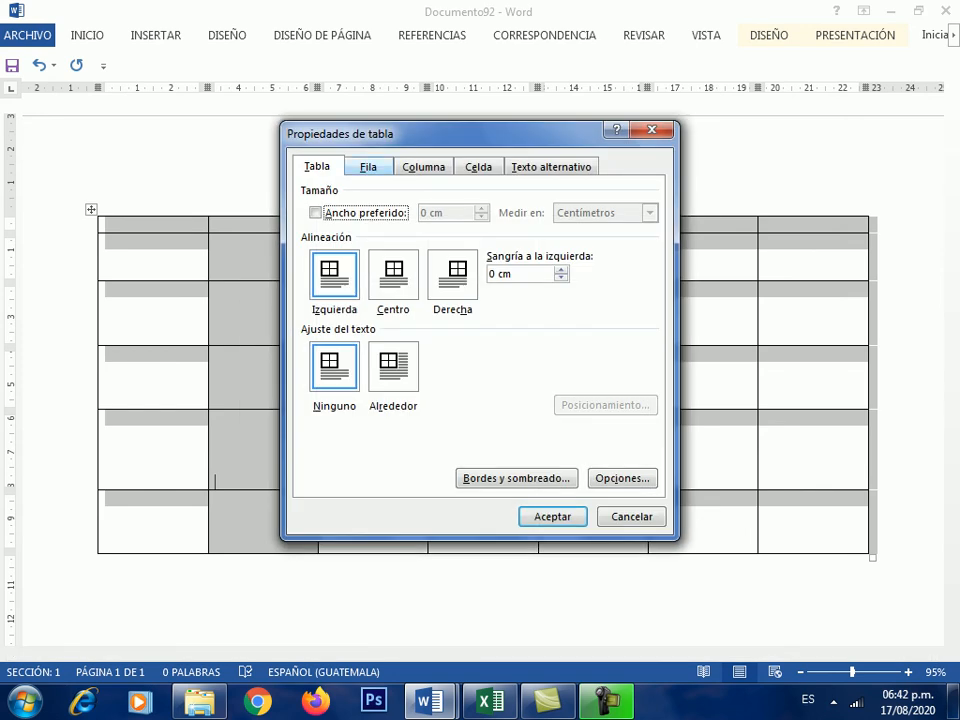
pyautogui.click(368, 167)
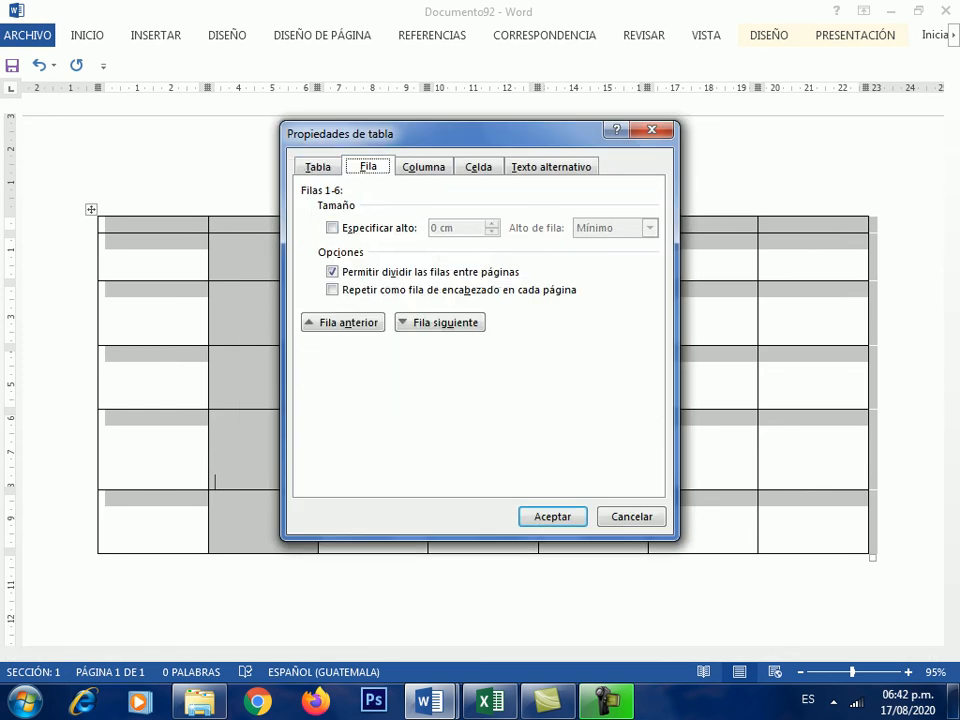
pyautogui.click(424, 167)
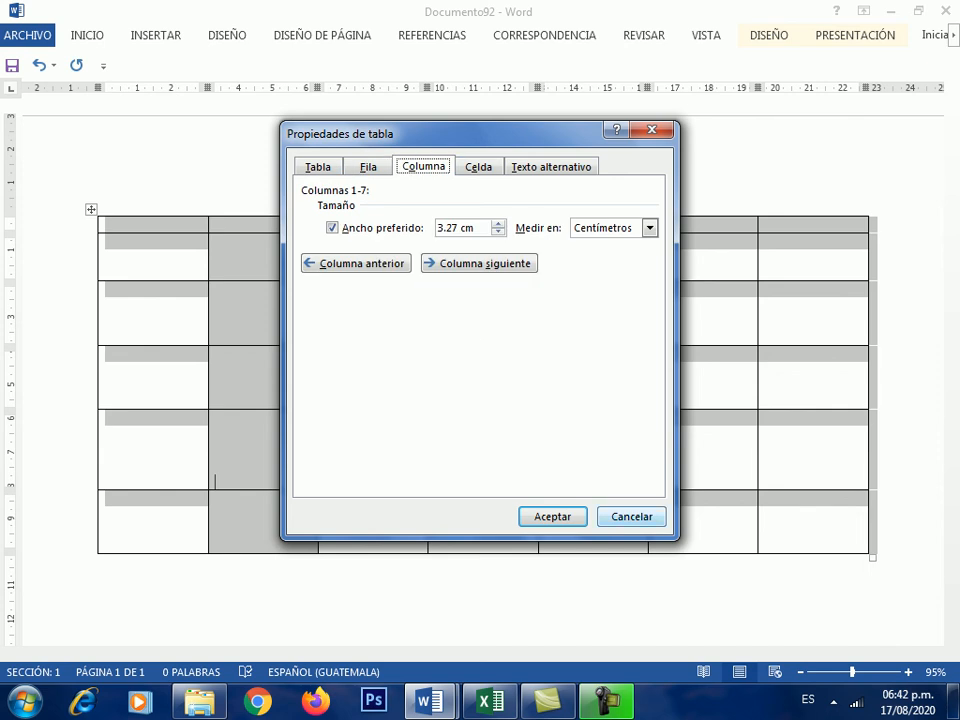
pyautogui.click(631, 516)
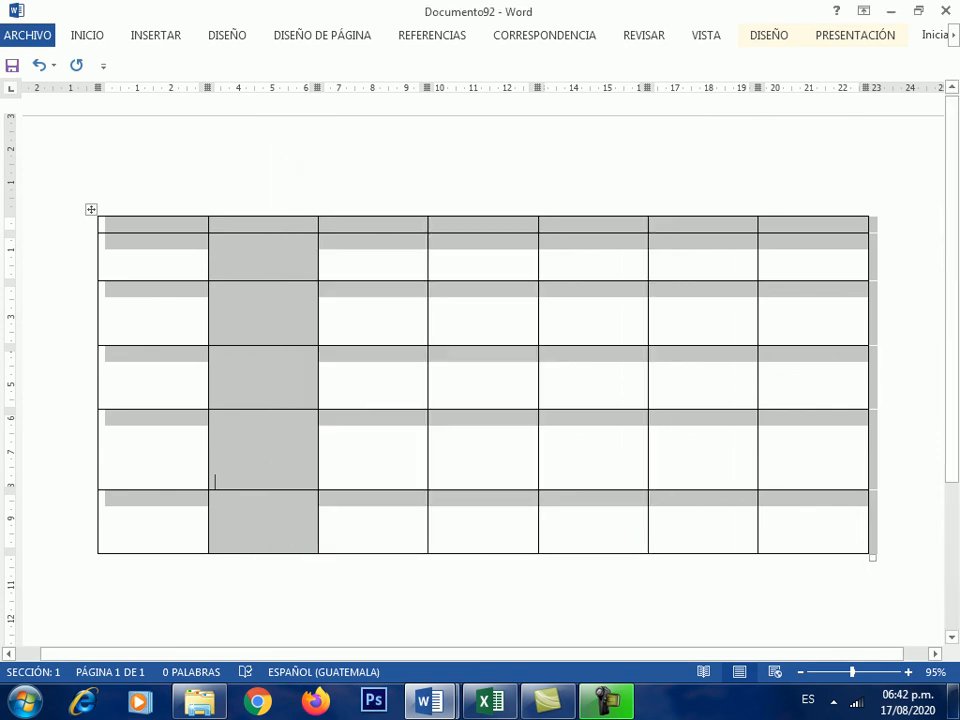
pyautogui.click(214, 272)
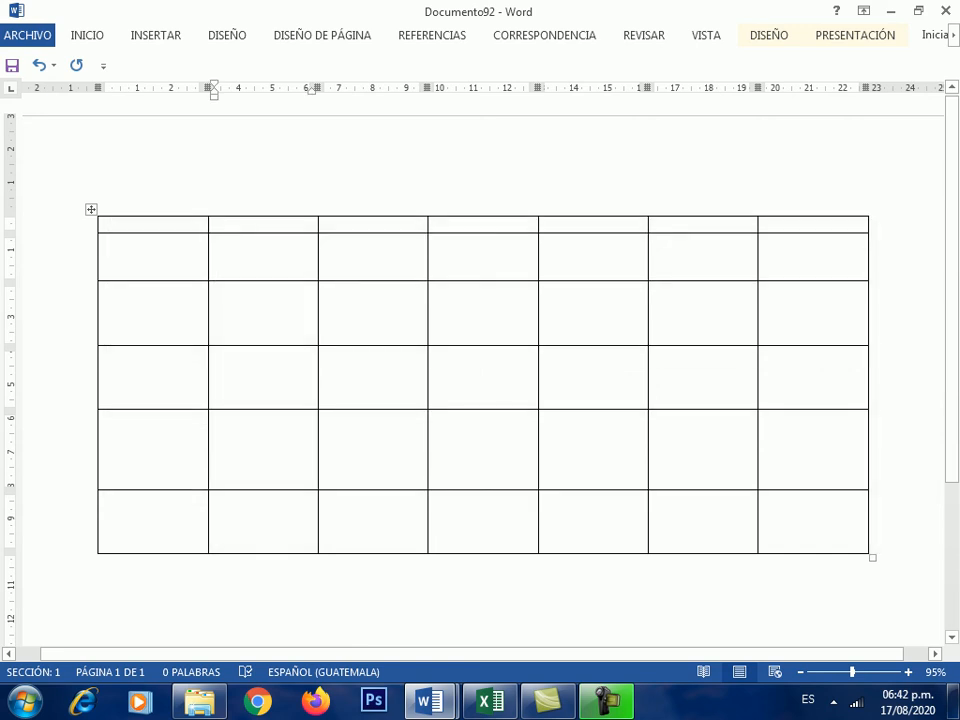
# - Merge all seven first-row cells into one via the right-click Combinar celdas
pyautogui.moveTo(150, 225); pyautogui.dragTo(812, 225)
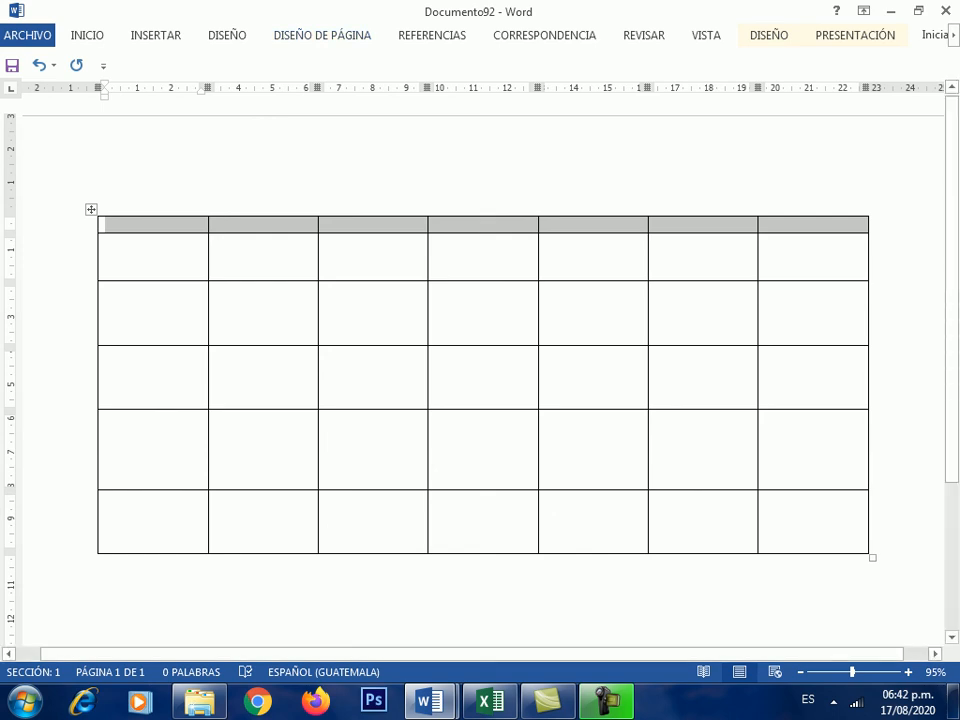
pyautogui.rightClick(410, 228)
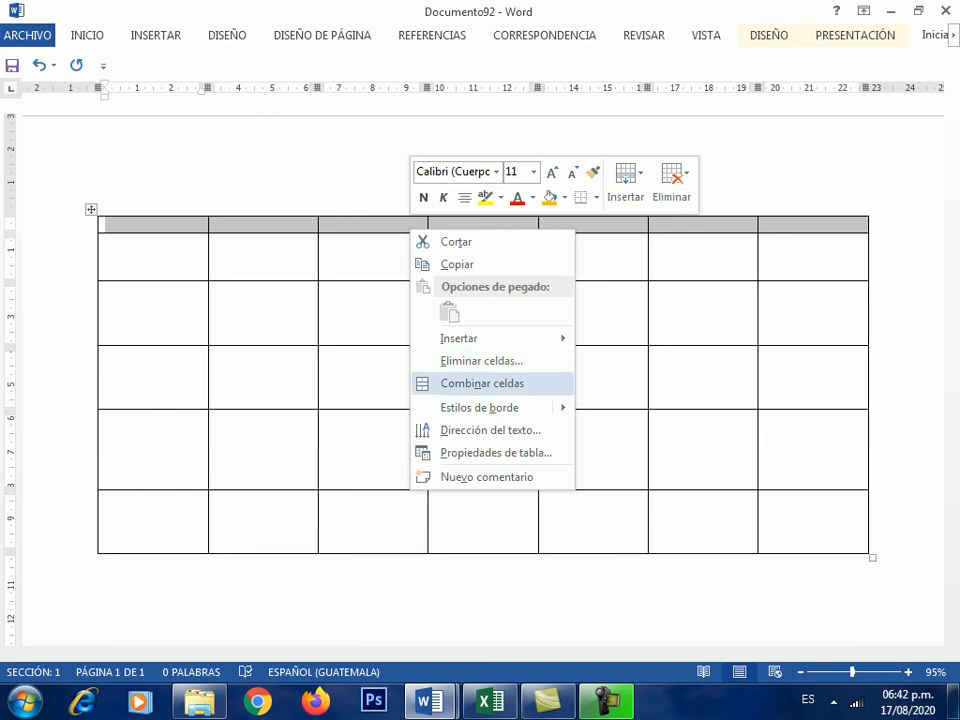
pyautogui.click(482, 383)
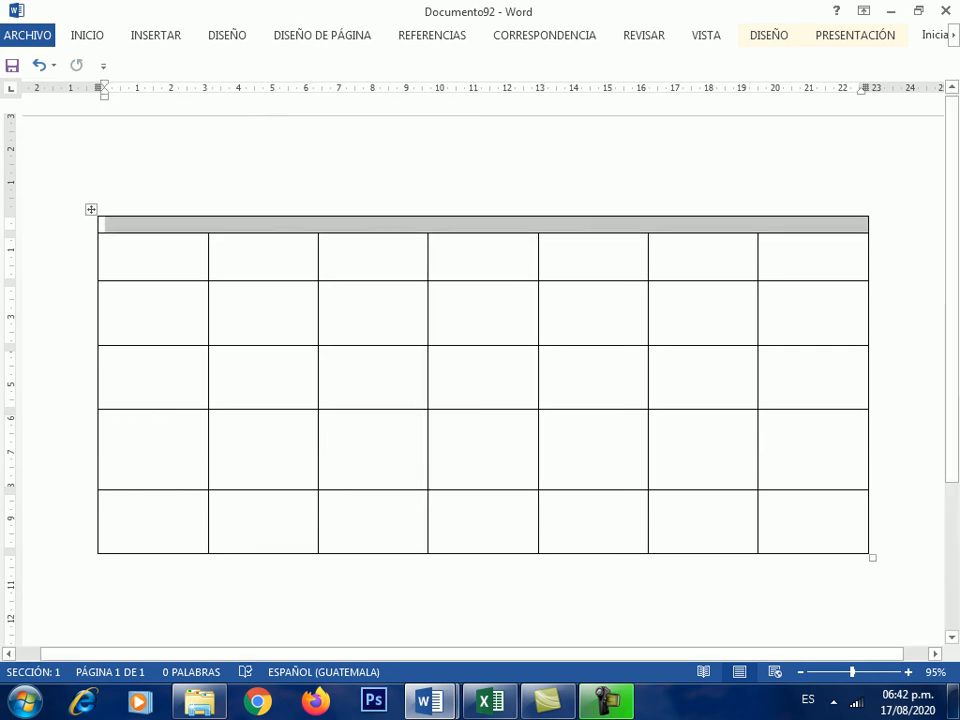
pyautogui.click(106, 225)
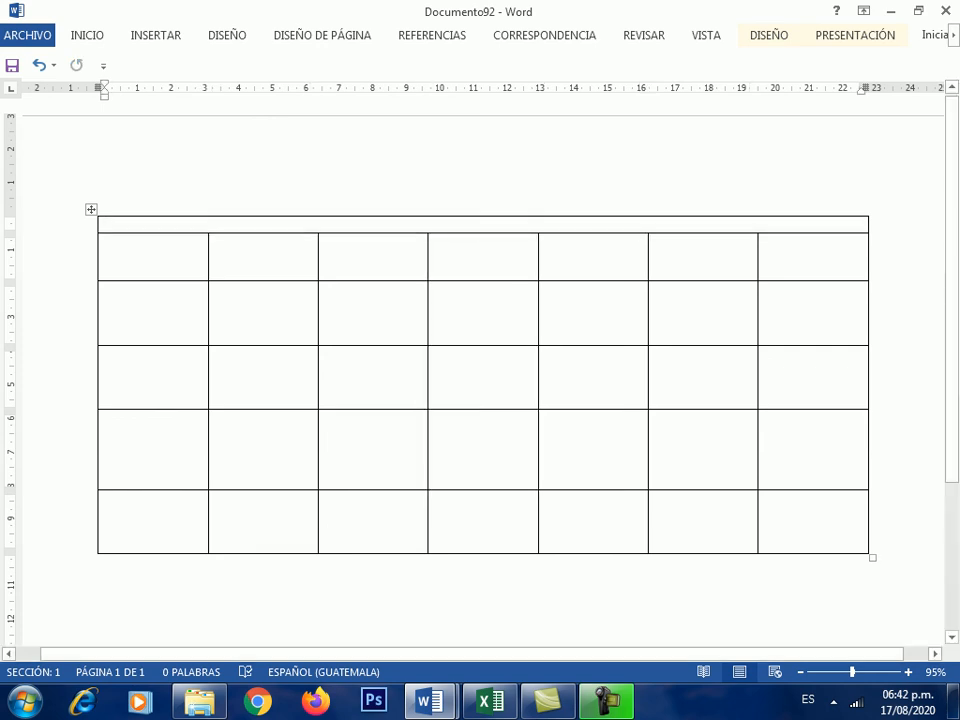
# - Type INFORME FINANCIERO in the merged top cell
pyautogui.write('infor')
pyautogui.press('BackSpace')
pyautogui.press('BackSpace')
pyautogui.press('BackSpace')
pyautogui.press('BackSpace')
pyautogui.press('BackSpace')
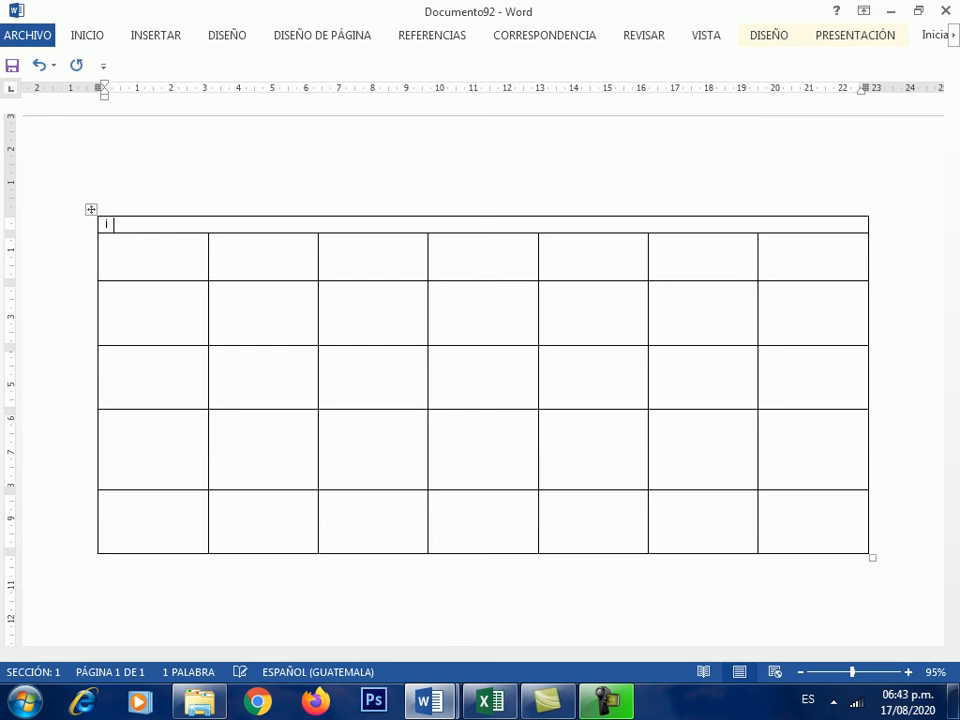
pyautogui.write('INFORME FINANCIERO')
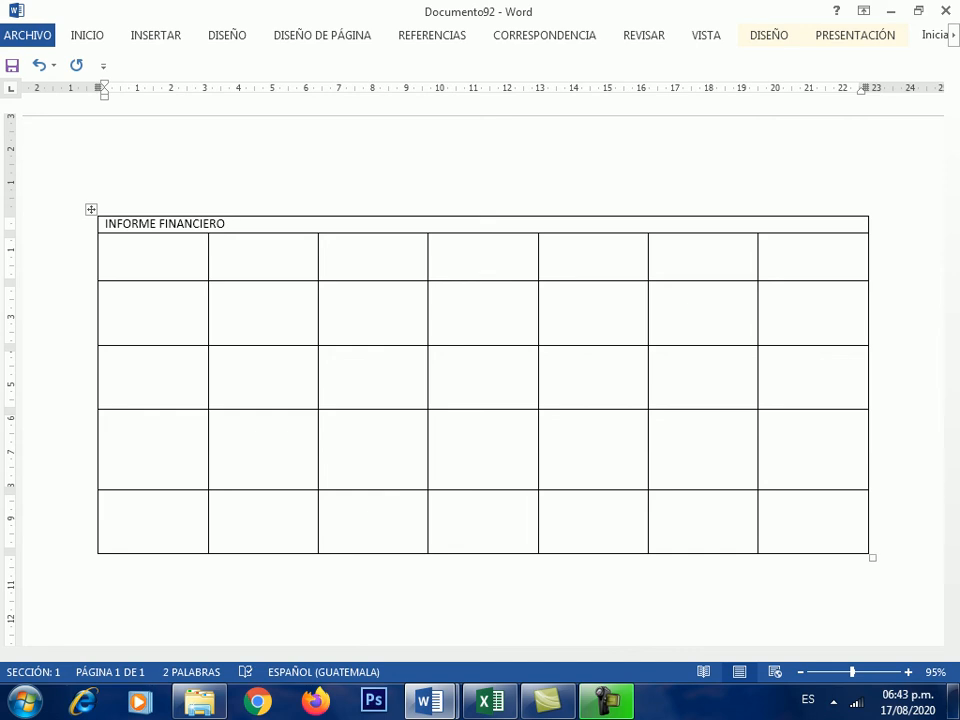
# - Centre the INFORME FINANCIERO title and enlarge it to 18 pt
pyautogui.hotkey('shift', 'Home')
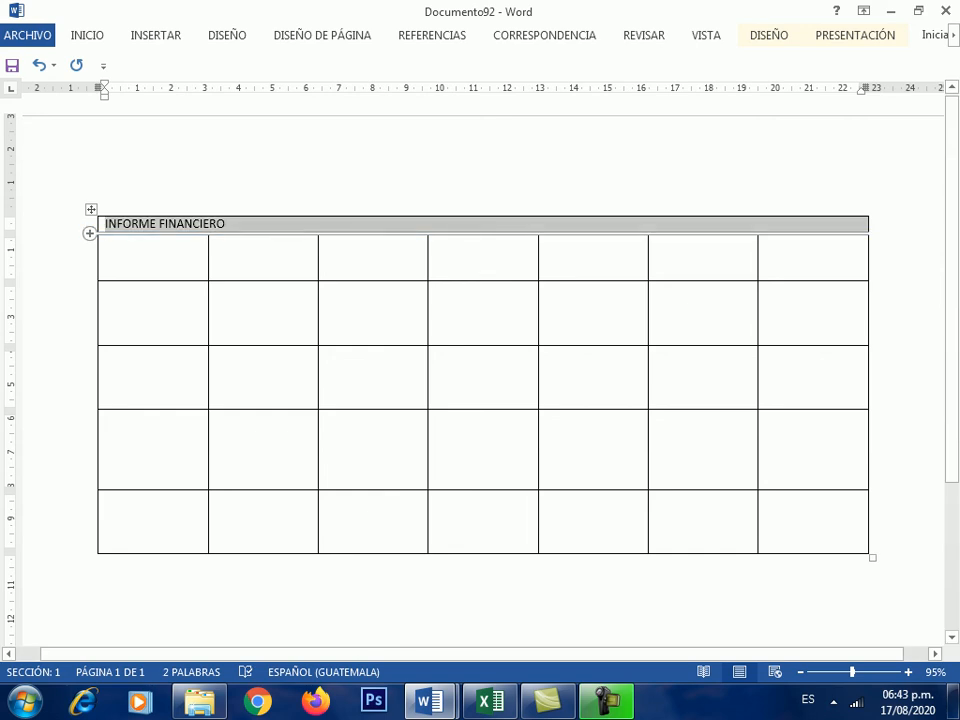
pyautogui.click(87, 35)
pyautogui.hotkey('ctrl', 't')
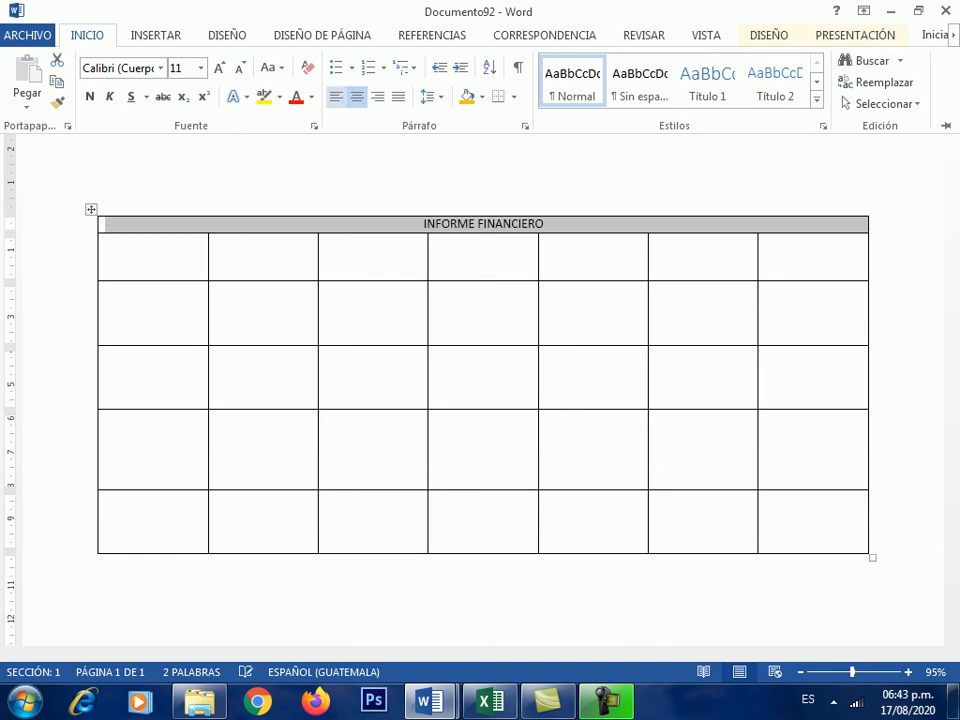
pyautogui.click(219, 68)
pyautogui.click(219, 68)
pyautogui.click(219, 68)
pyautogui.click(219, 68)
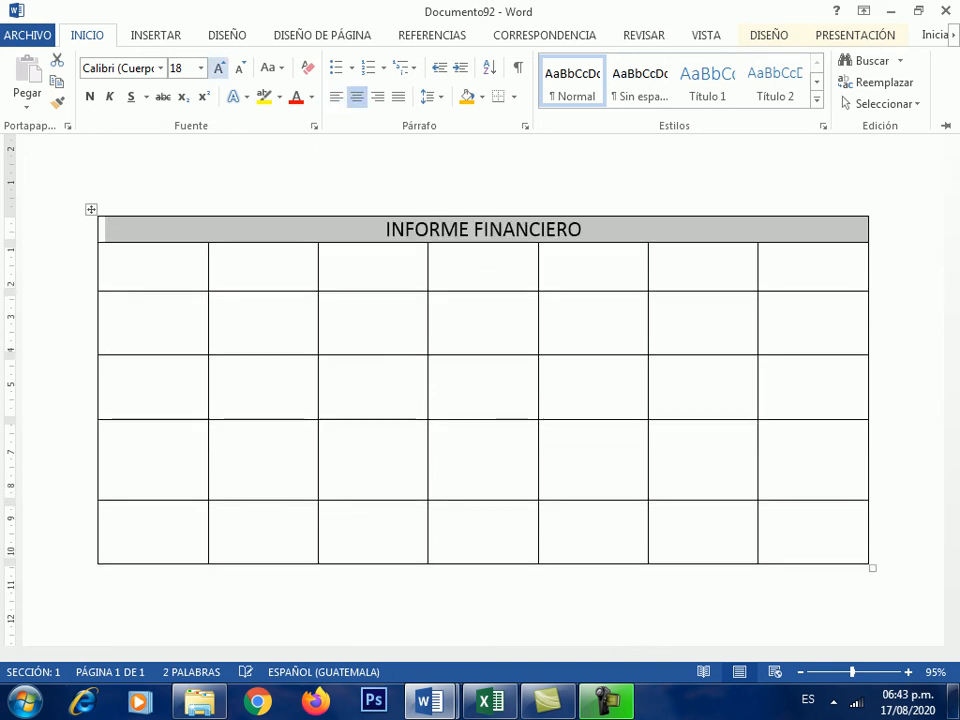
pyautogui.click(326, 253)
pyautogui.click(326, 253)
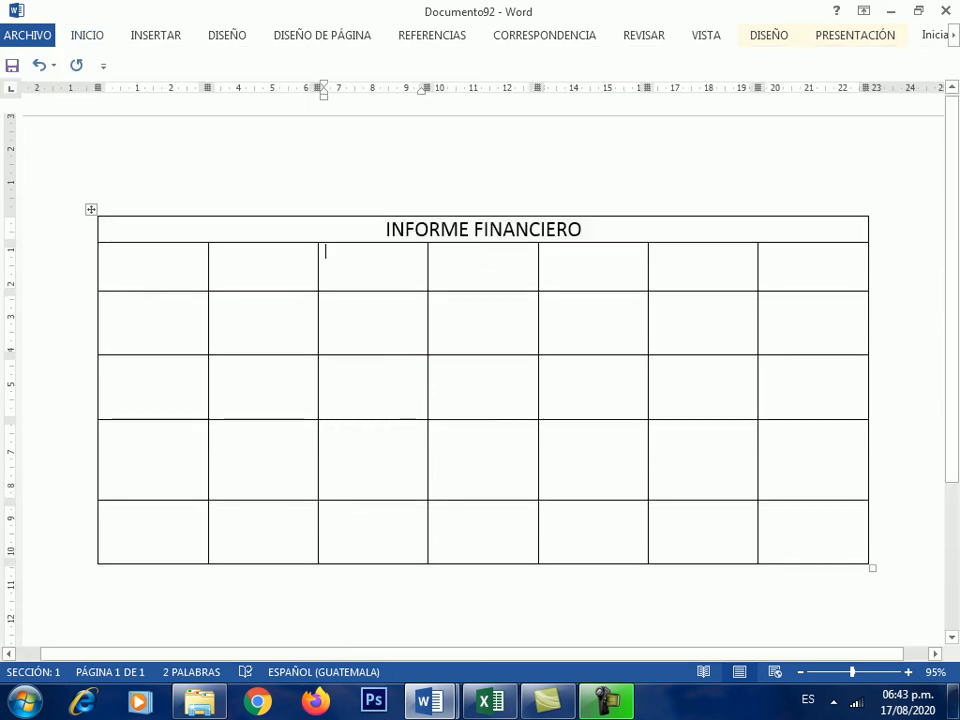
# - Merge the first three cells of row 2 into one
pyautogui.moveTo(150, 257); pyautogui.dragTo(340, 262)
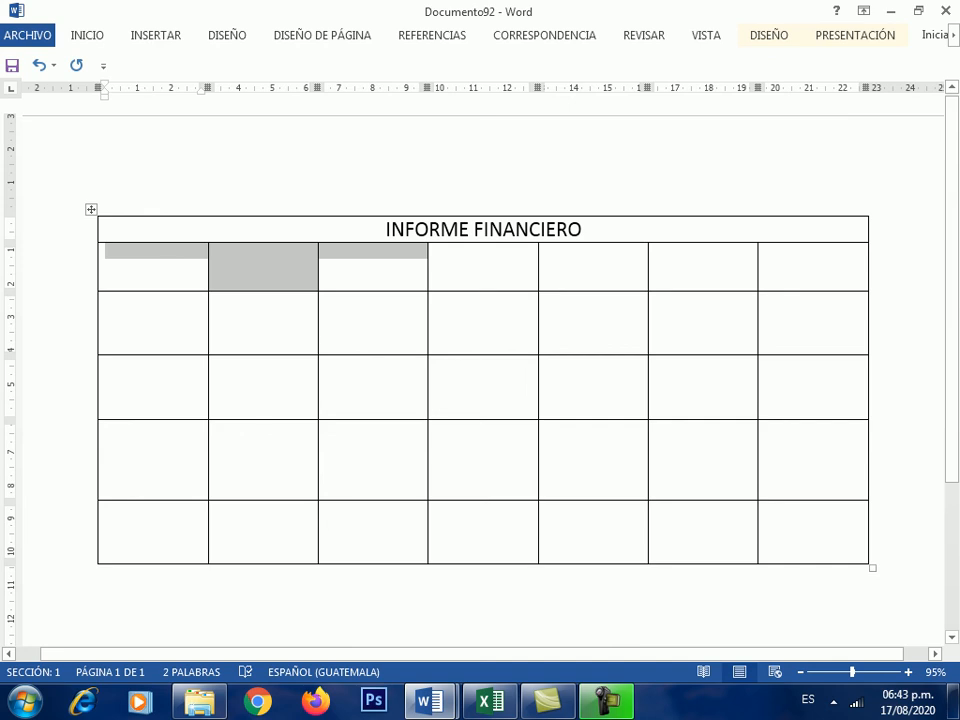
pyautogui.click(855, 35)
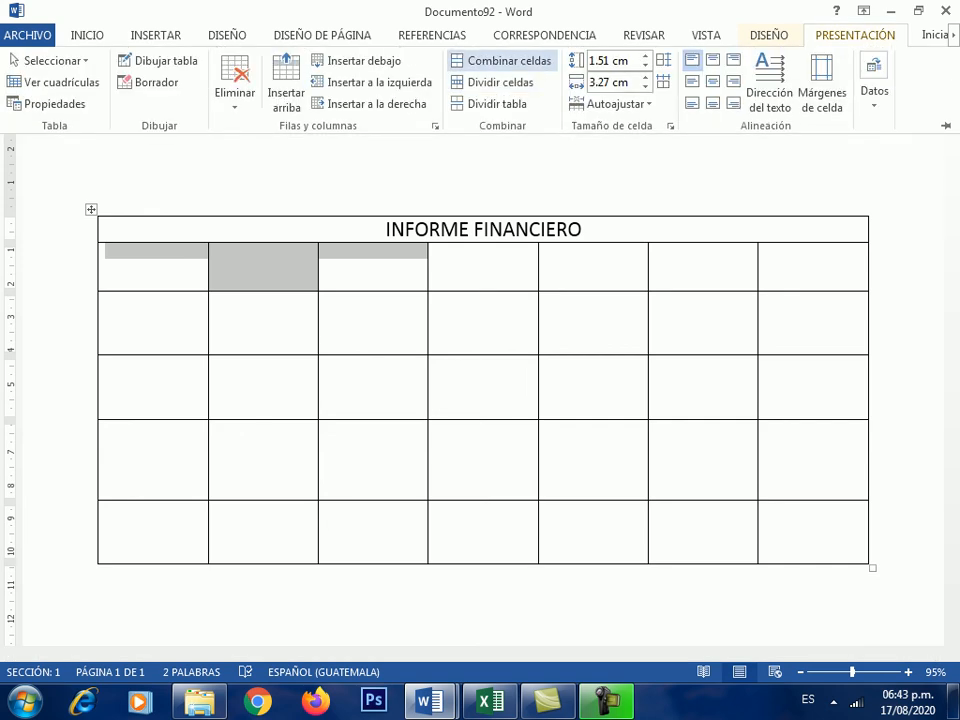
pyautogui.click(500, 60)
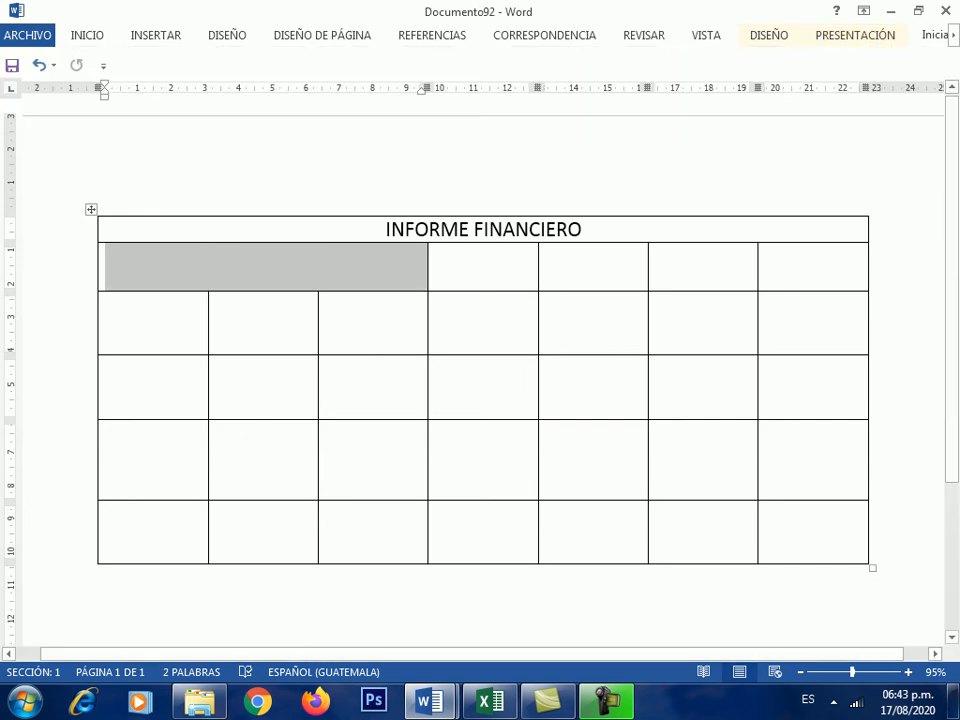
pyautogui.click(180, 267)
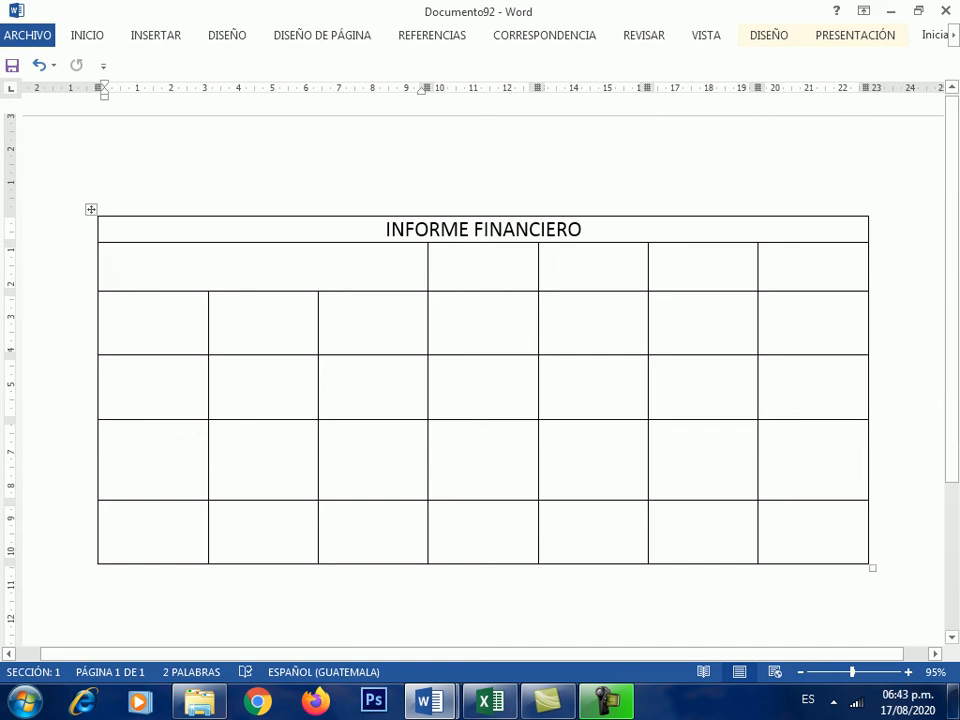
# - Type TEXTO HORIZONTAL in the merged cell, centred and enlarged to 20 pt
pyautogui.write('tex')
pyautogui.hotkey('ctrl', 'z')
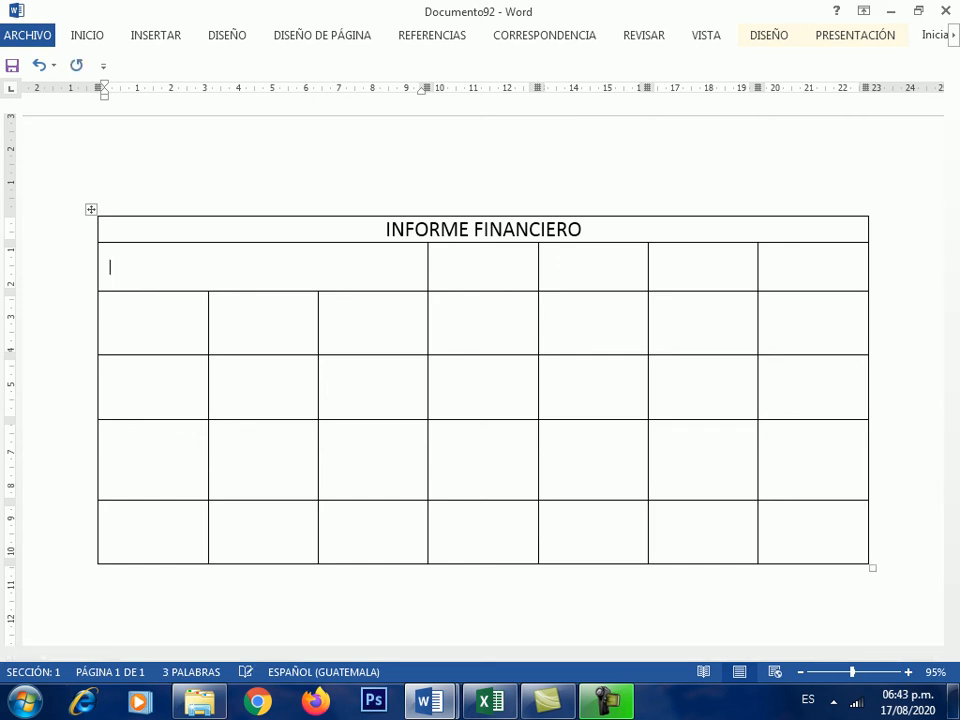
pyautogui.write('TEXTO HORIZONTAL')
pyautogui.moveTo(221, 267); pyautogui.dragTo(104, 267)
pyautogui.click(87, 35)
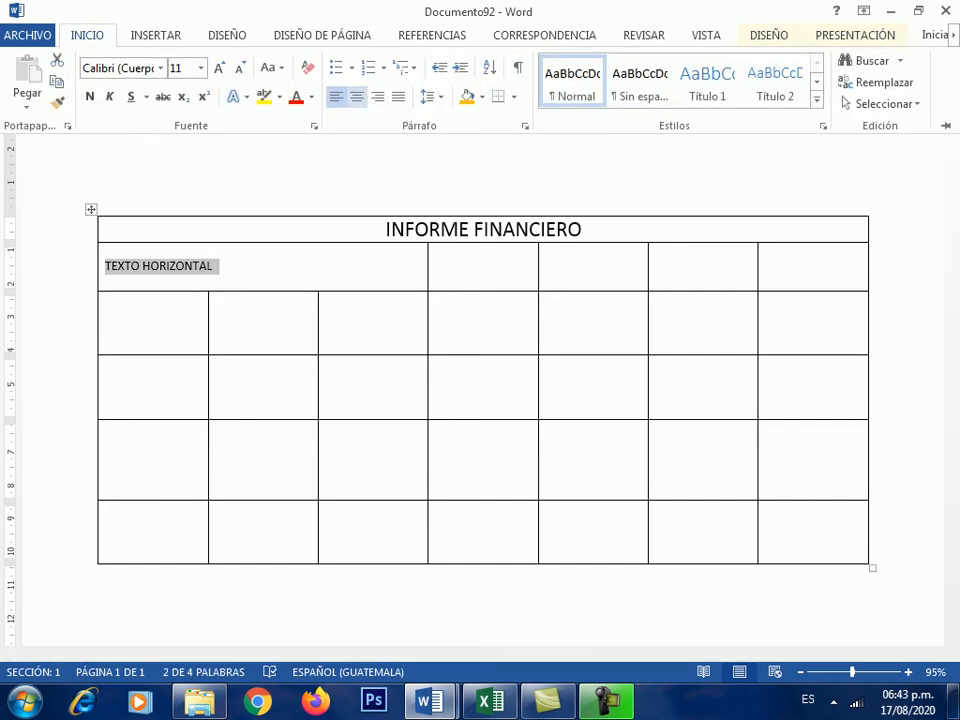
pyautogui.hotkey('ctrl', 't')
pyautogui.click(218, 68)
pyautogui.click(218, 68)
pyautogui.click(218, 68)
pyautogui.click(218, 68)
pyautogui.click(218, 68)
pyautogui.click(483, 272)
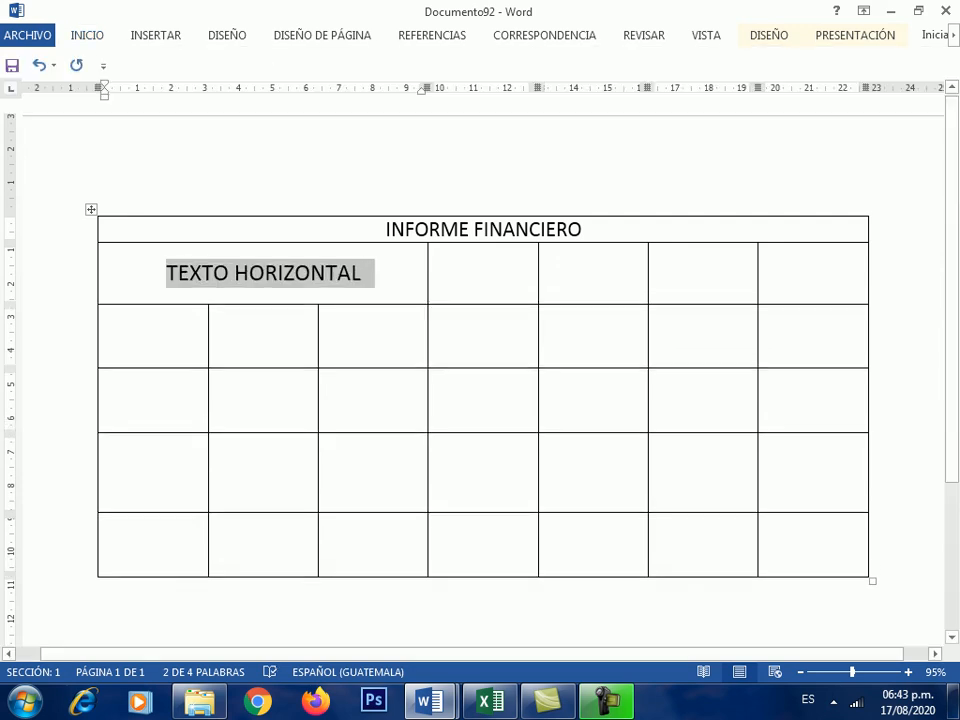
pyautogui.click(654, 247)
# - Merge the sixth column's five cells below the title into one tall cell
pyautogui.moveTo(654, 250); pyautogui.dragTo(662, 530)
pyautogui.keyDown('ctrl'); pyautogui.click(440, 525); pyautogui.keyUp('ctrl')
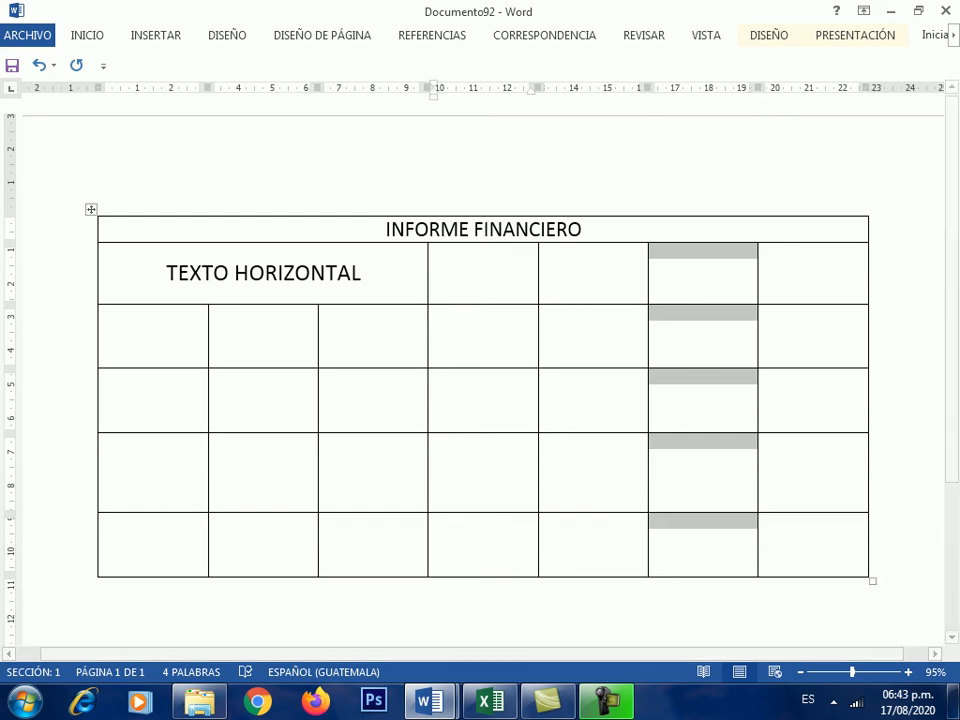
pyautogui.click(855, 35)
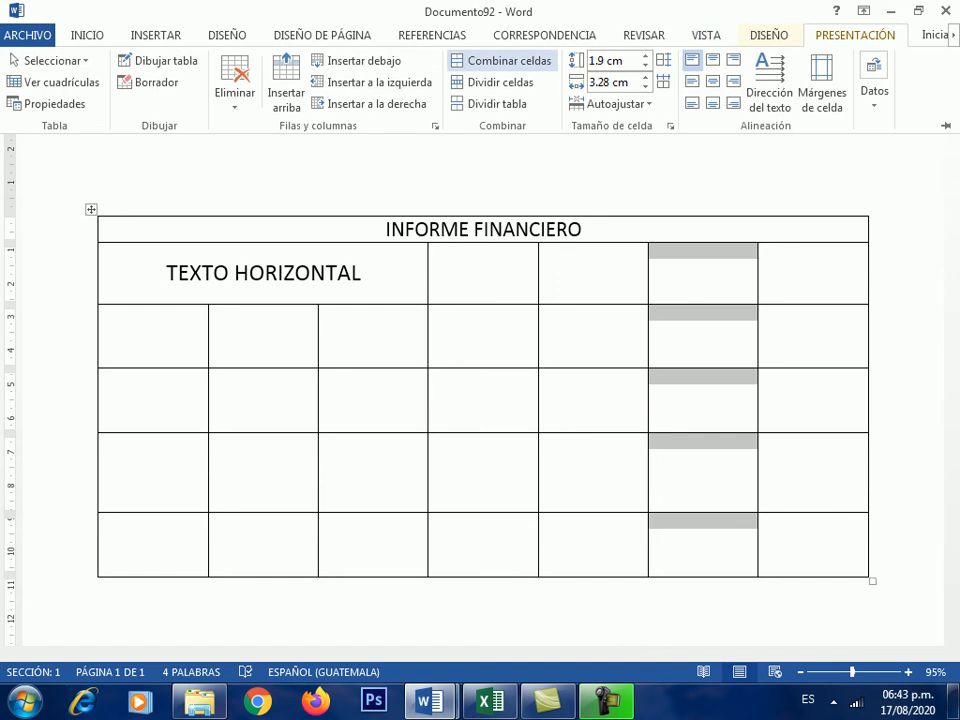
pyautogui.click(500, 60)
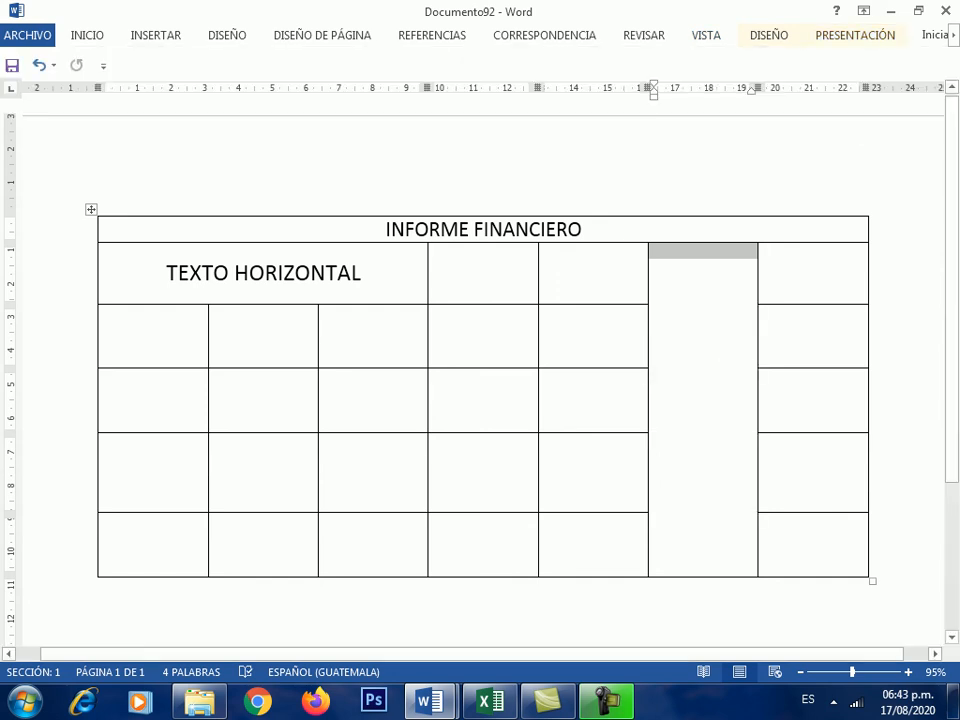
# - Type TEXTO VERTICAL and set it to read bottom-to-top, centred in the cell
pyautogui.write('TEXTO ')
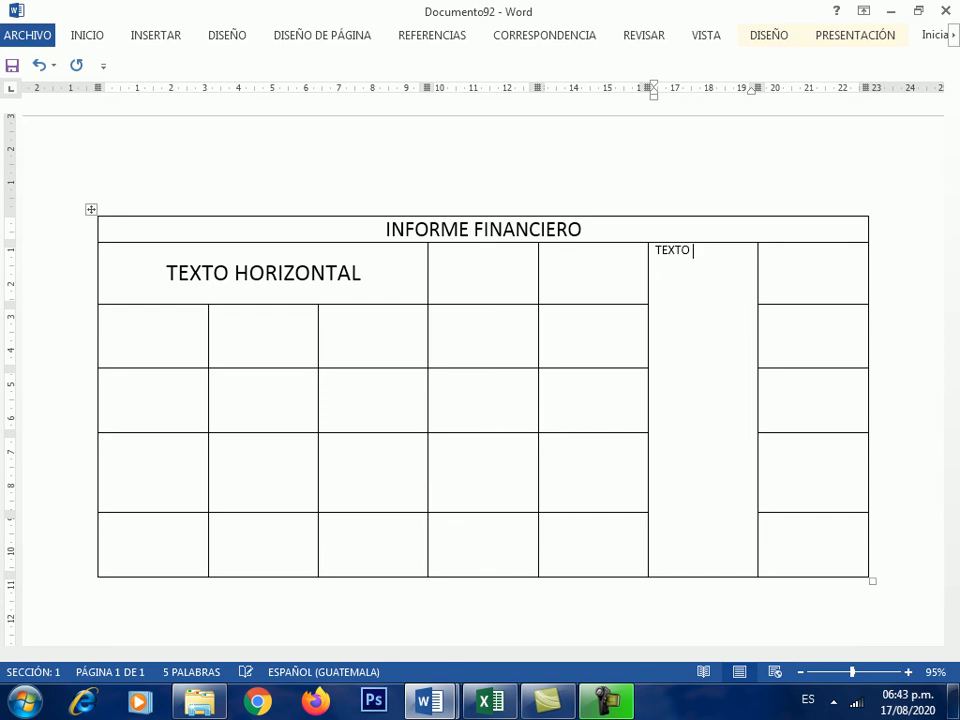
pyautogui.write('VERTICAL')
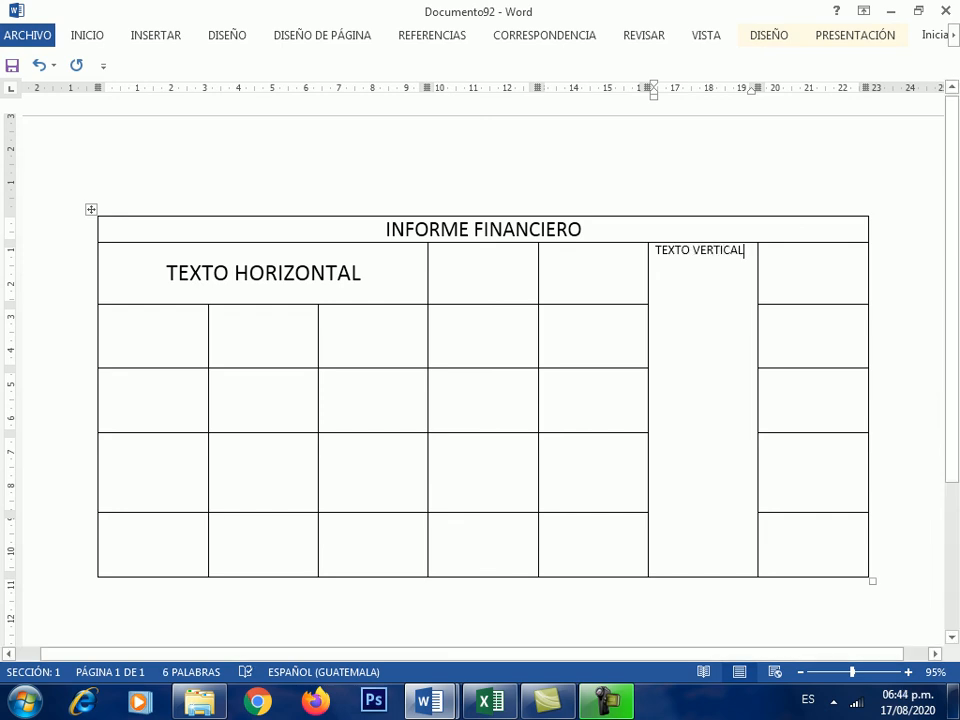
pyautogui.moveTo(745, 251); pyautogui.dragTo(638, 238)
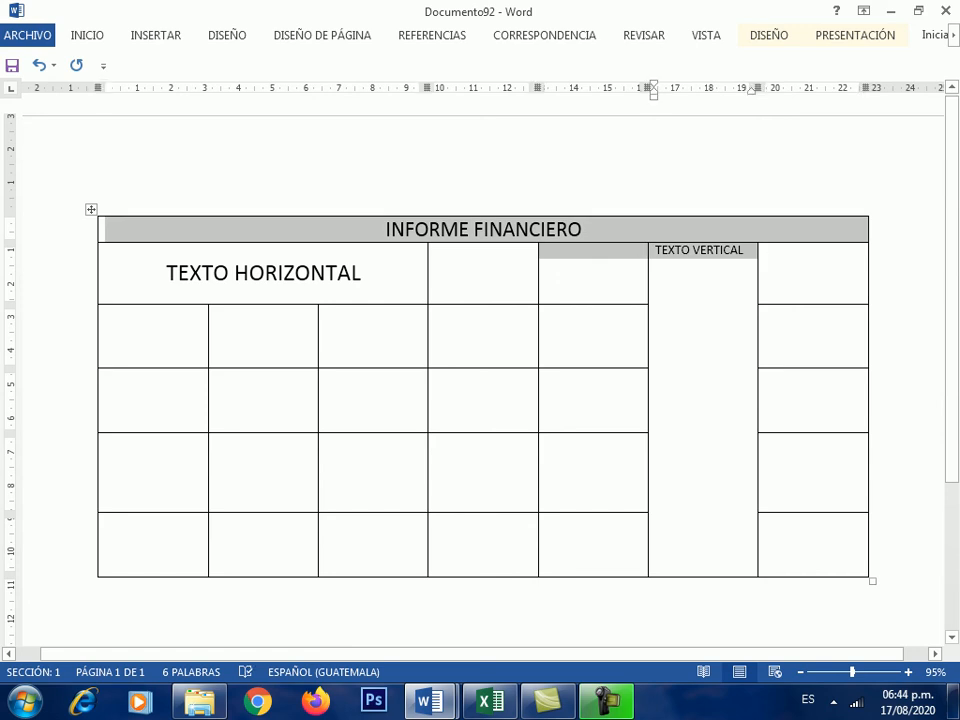
pyautogui.click(742, 250)
pyautogui.moveTo(744, 251); pyautogui.dragTo(656, 251)
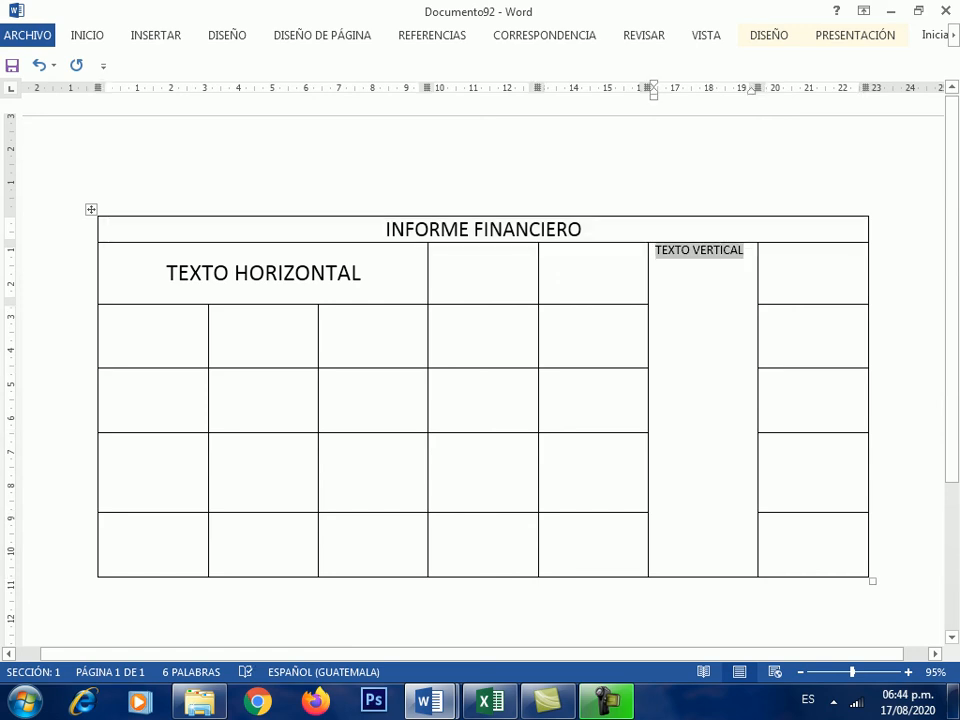
pyautogui.click(855, 35)
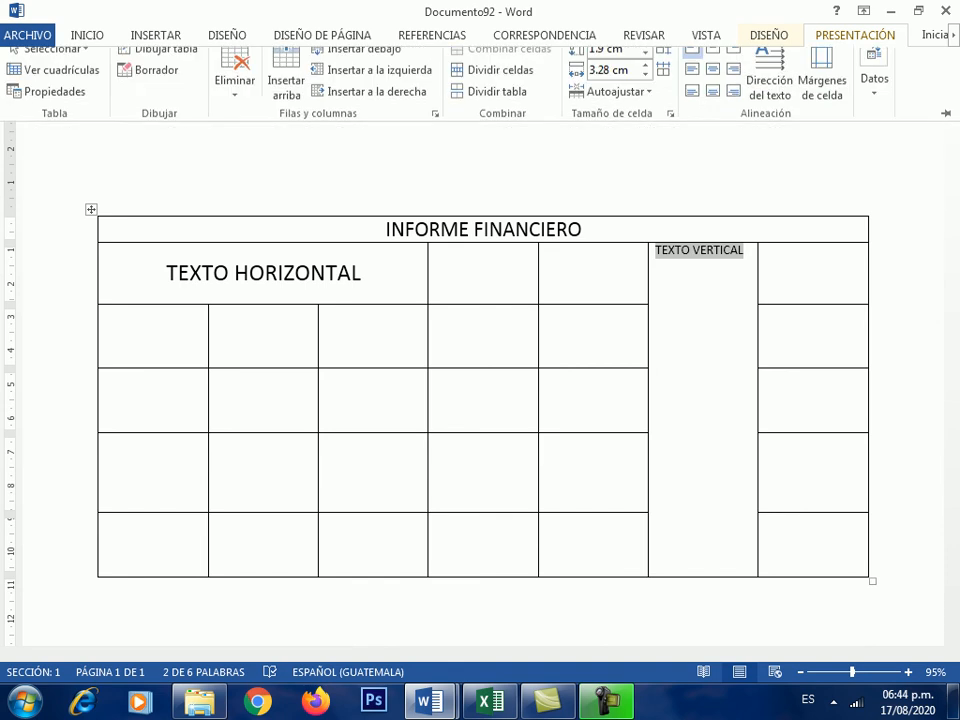
pyautogui.click(769, 85)
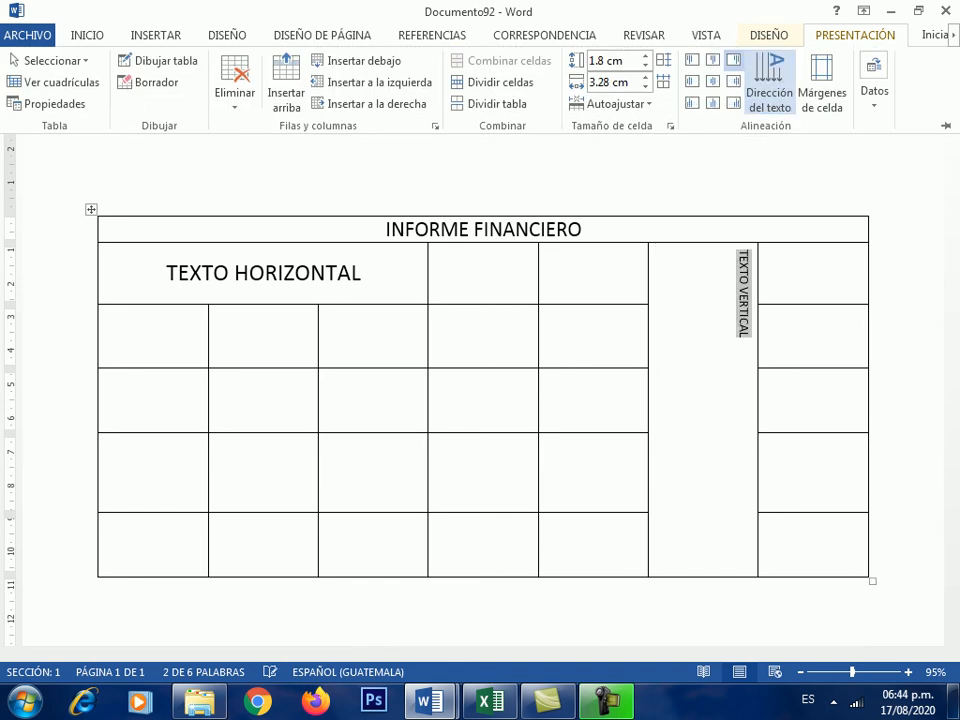
pyautogui.click(769, 85)
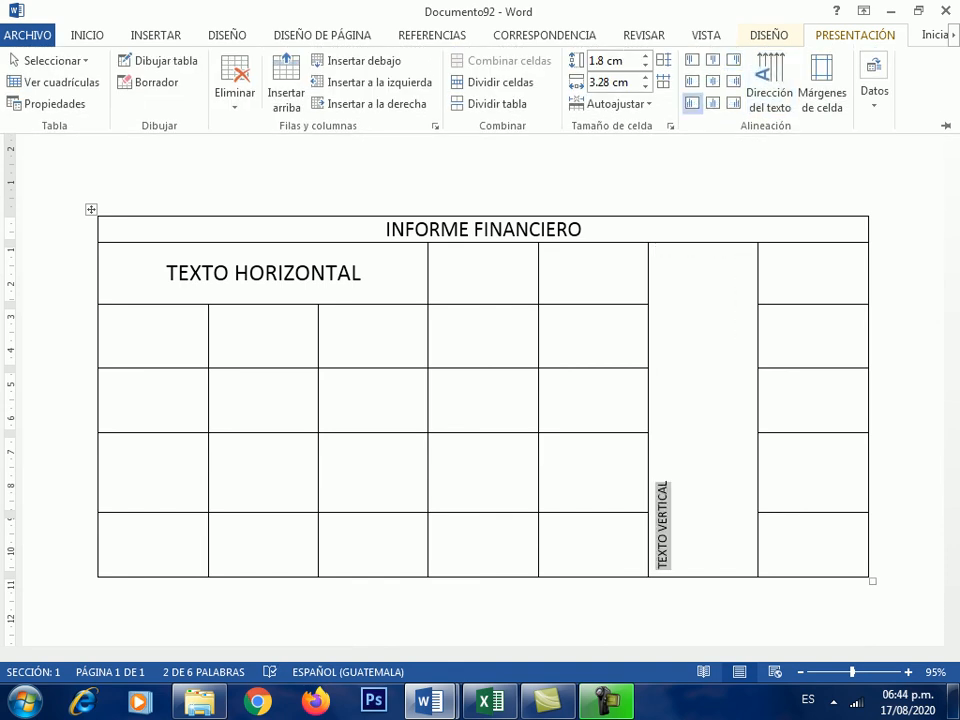
pyautogui.click(712, 81)
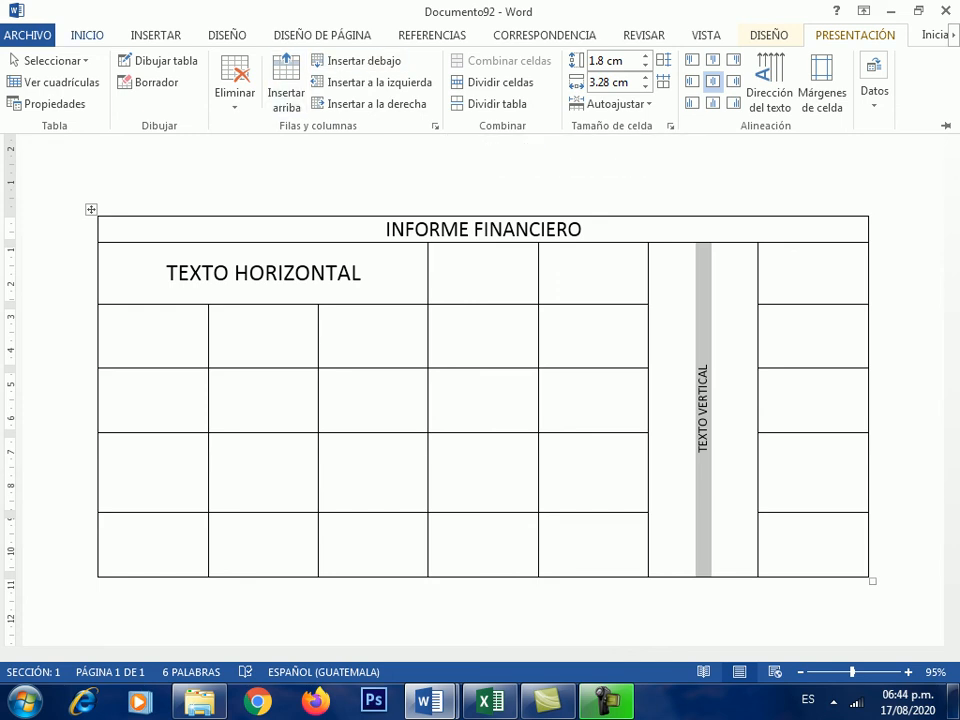
# - Enlarge the TEXTO VERTICAL font to 20 pt
pyautogui.click(87, 35)
pyautogui.click(219, 67)
pyautogui.click(219, 67)
pyautogui.click(219, 67)
pyautogui.click(219, 67)
pyautogui.click(219, 67)
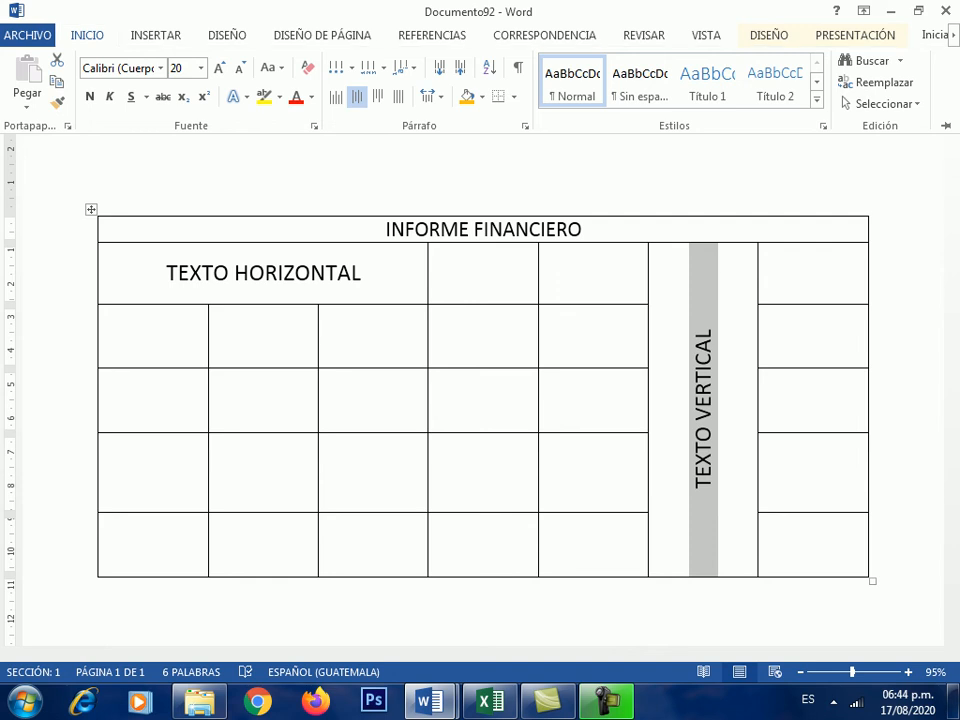
pyautogui.click(556, 282)
pyautogui.click(704, 328)
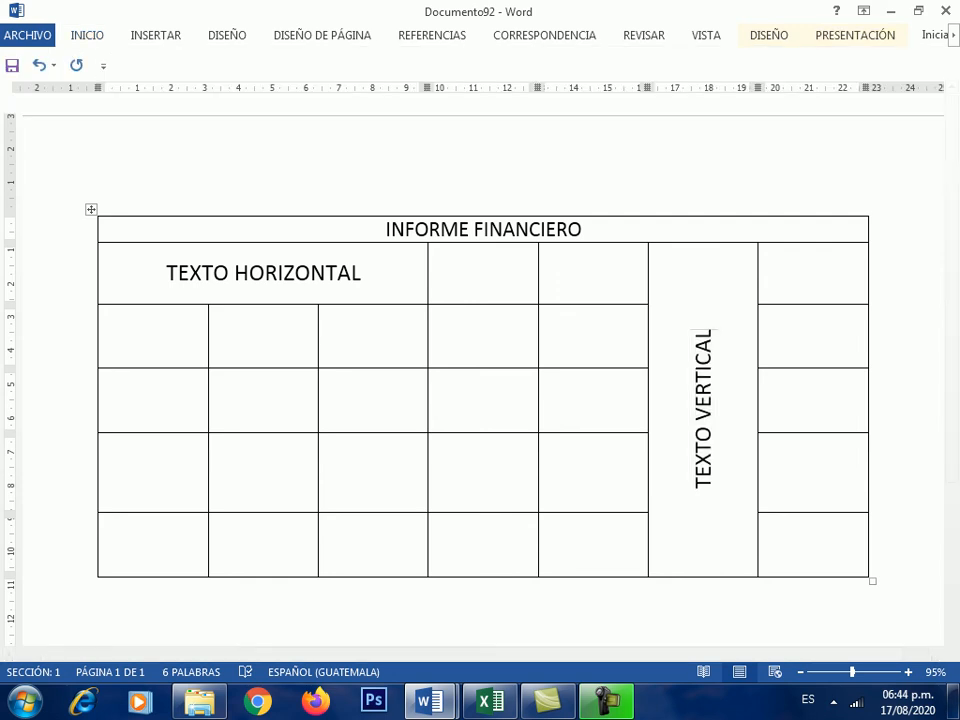
pyautogui.click(855, 35)
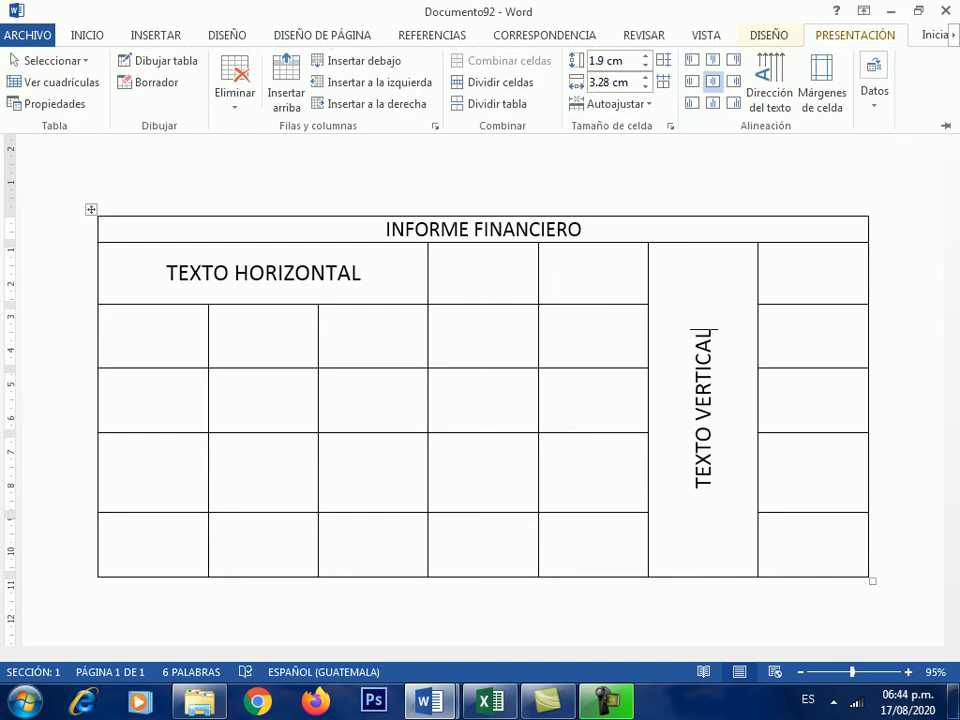
# - Select the INFORME FINANCIERO title and apply Verde claro shading to its row
pyautogui.click(769, 35)
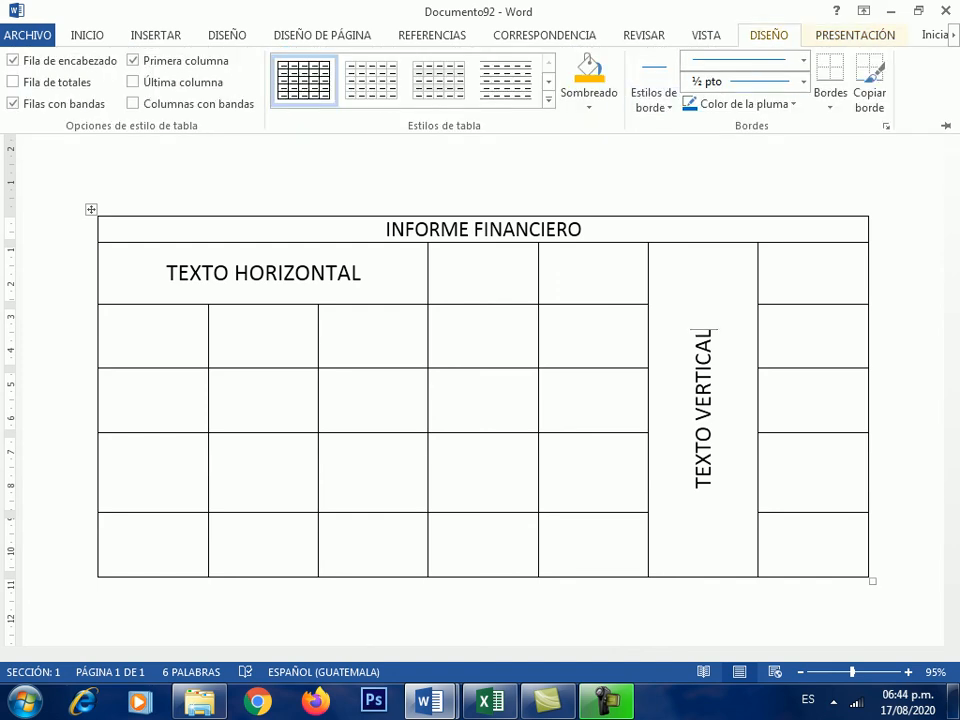
pyautogui.press('Escape')
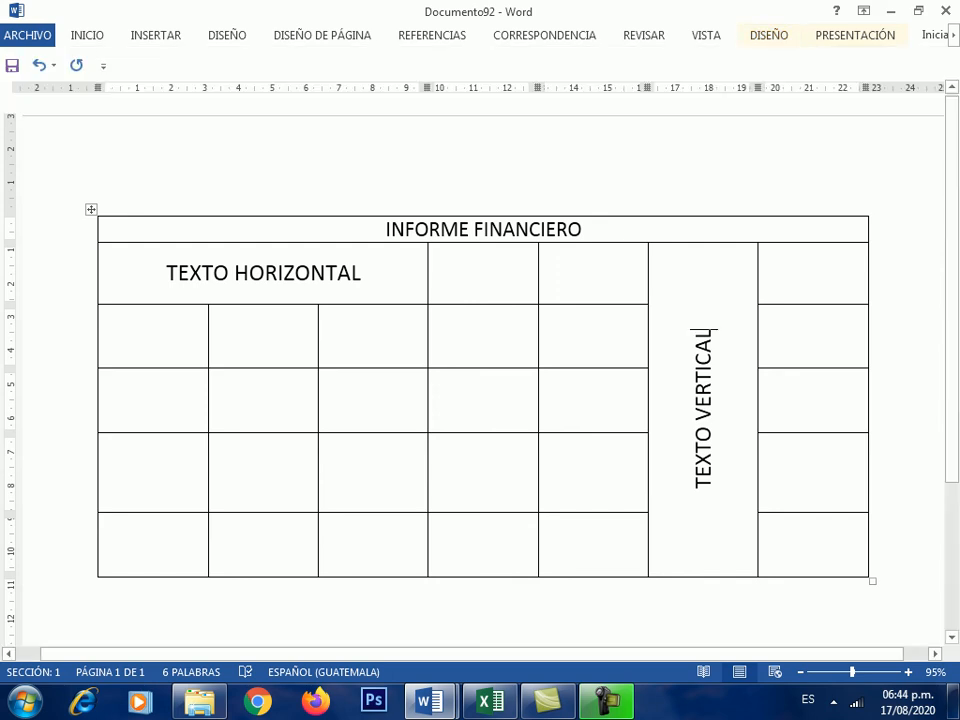
pyautogui.hotkey('ctrl', 'a')
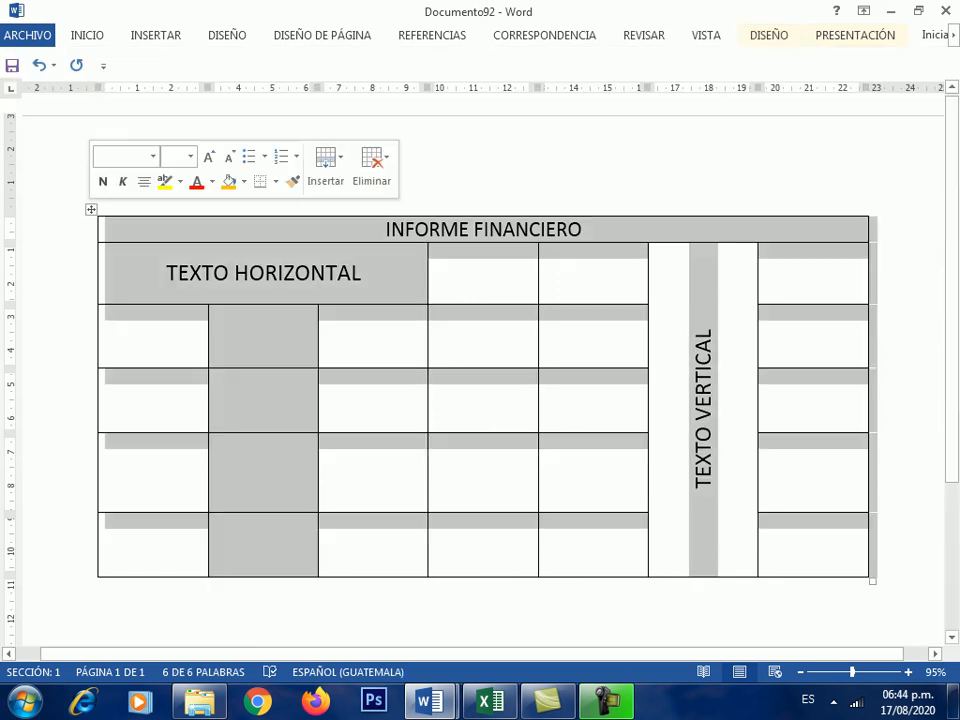
pyautogui.click(386, 229)
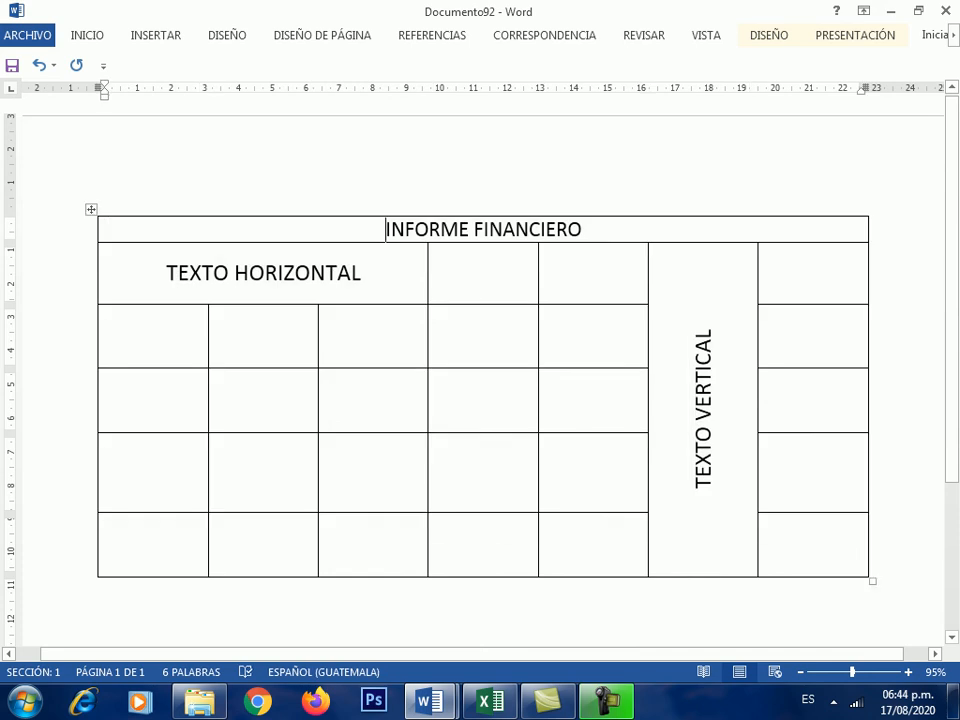
pyautogui.hotkey('shift', 'End')
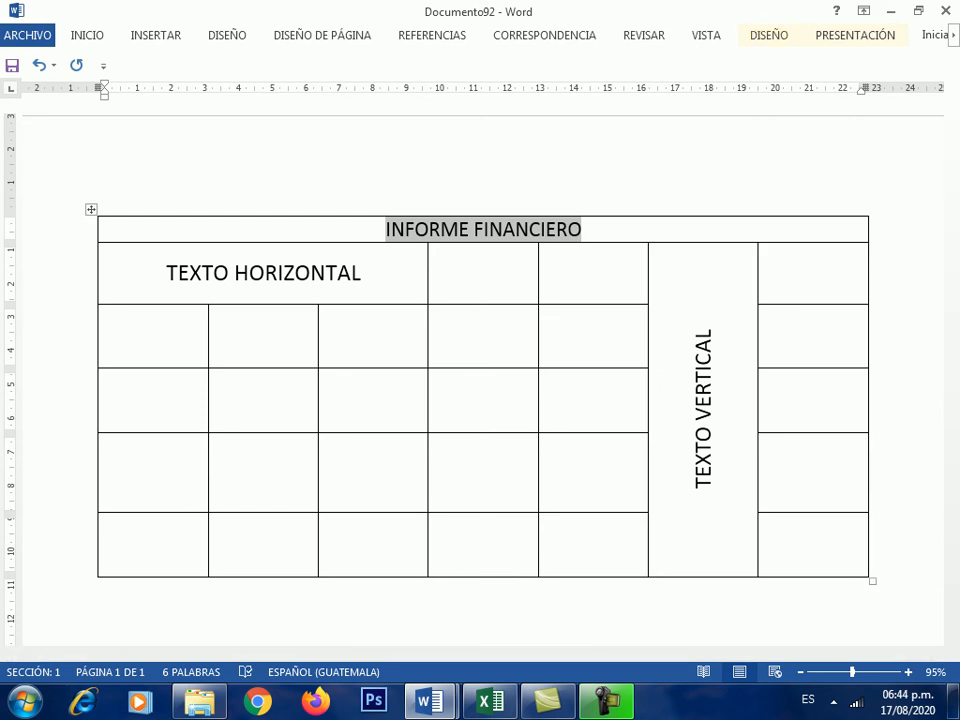
pyautogui.click(769, 35)
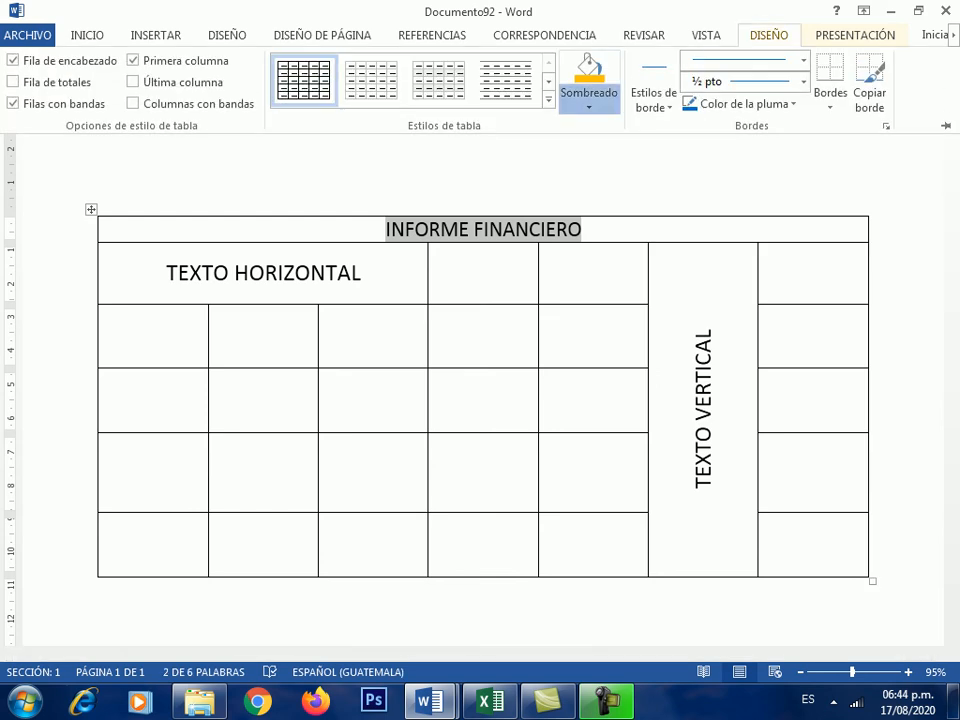
pyautogui.click(589, 104)
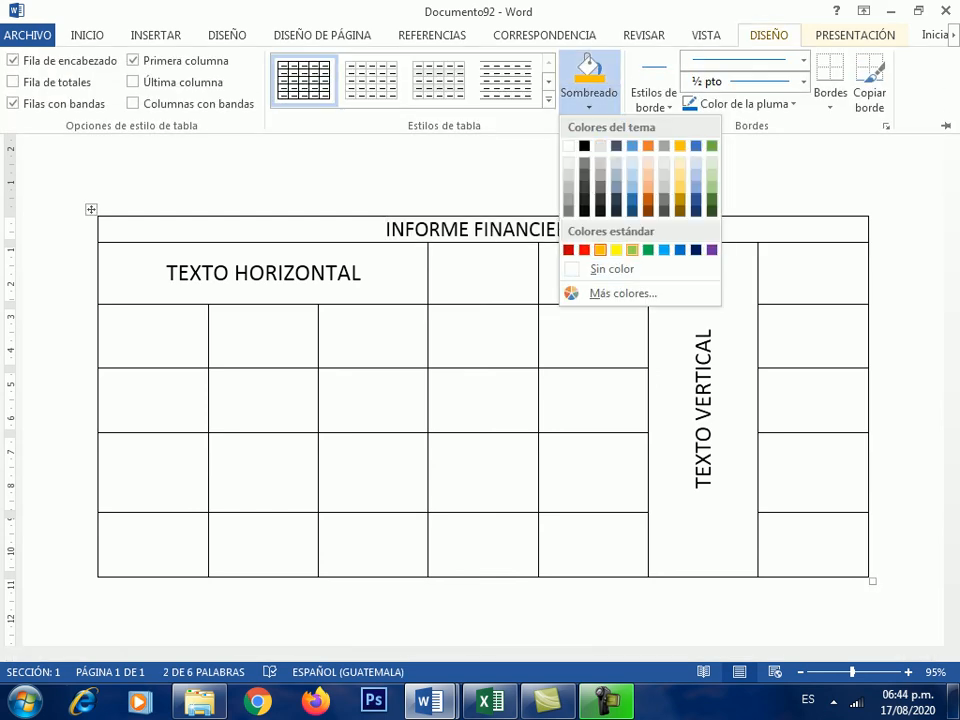
pyautogui.click(632, 250)
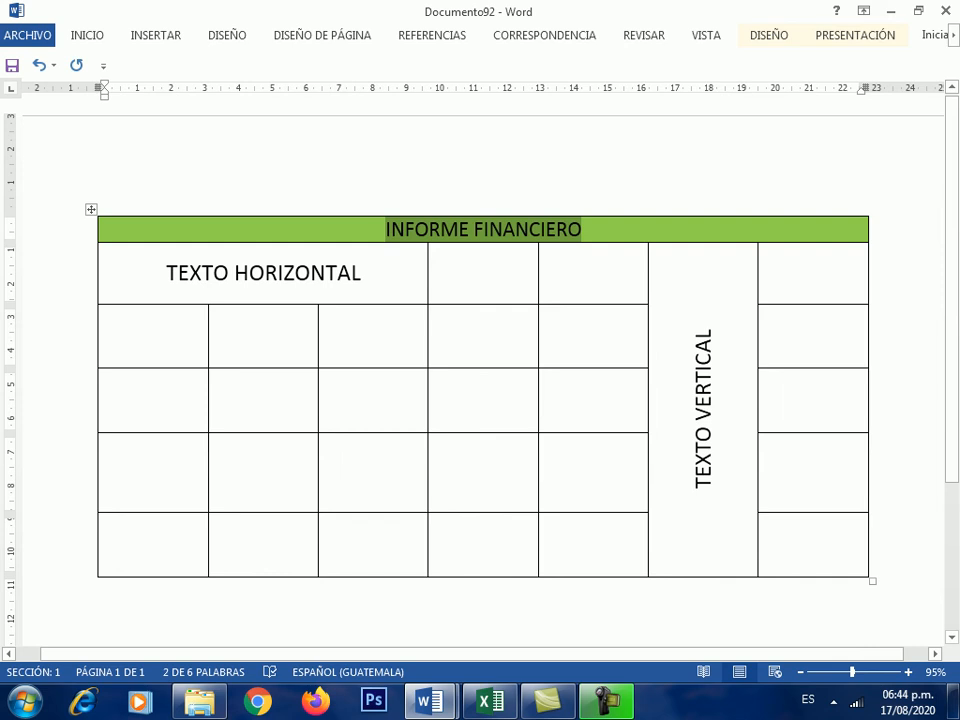
pyautogui.click(769, 35)
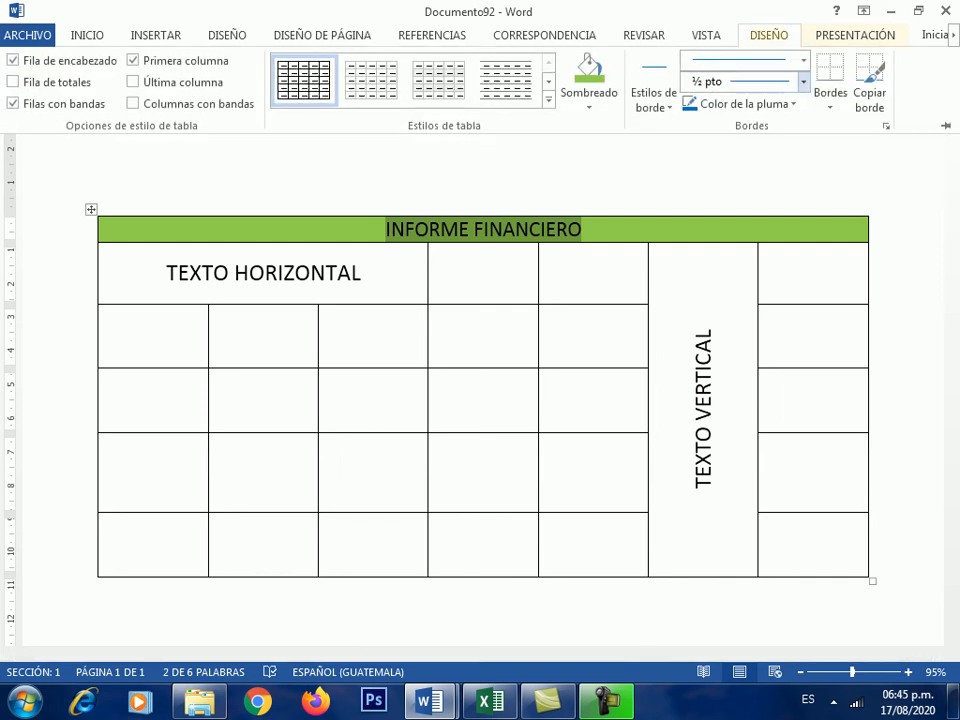
# - Set the border pen weight to 4 ½ pto on the Diseño tab
pyautogui.click(803, 82)
pyautogui.click(803, 82)
pyautogui.click(803, 60)
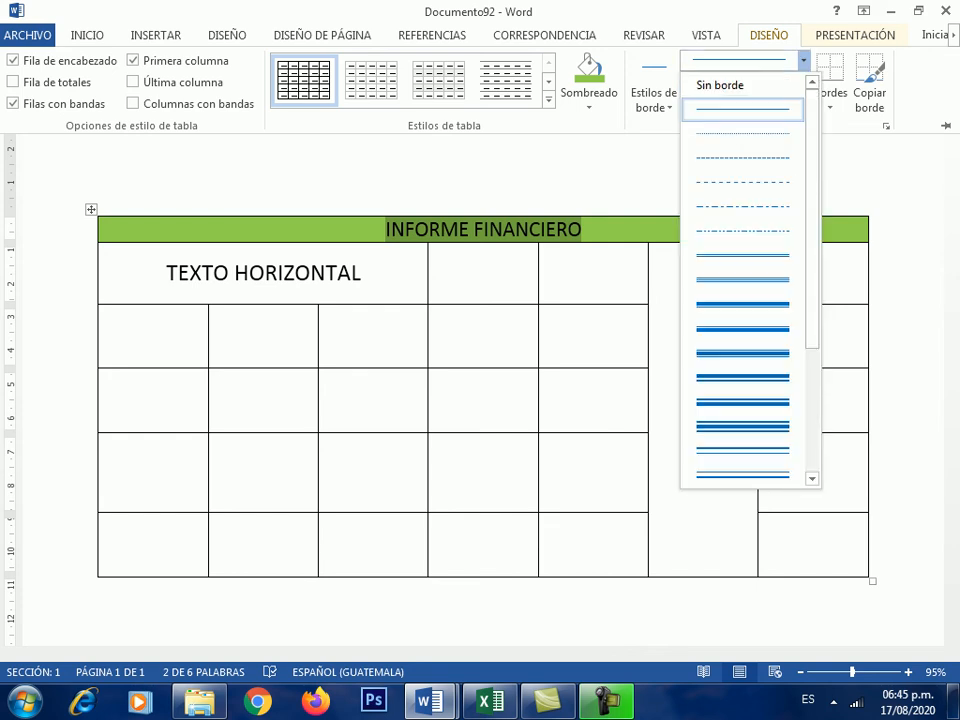
pyautogui.click(803, 60)
pyautogui.click(803, 82)
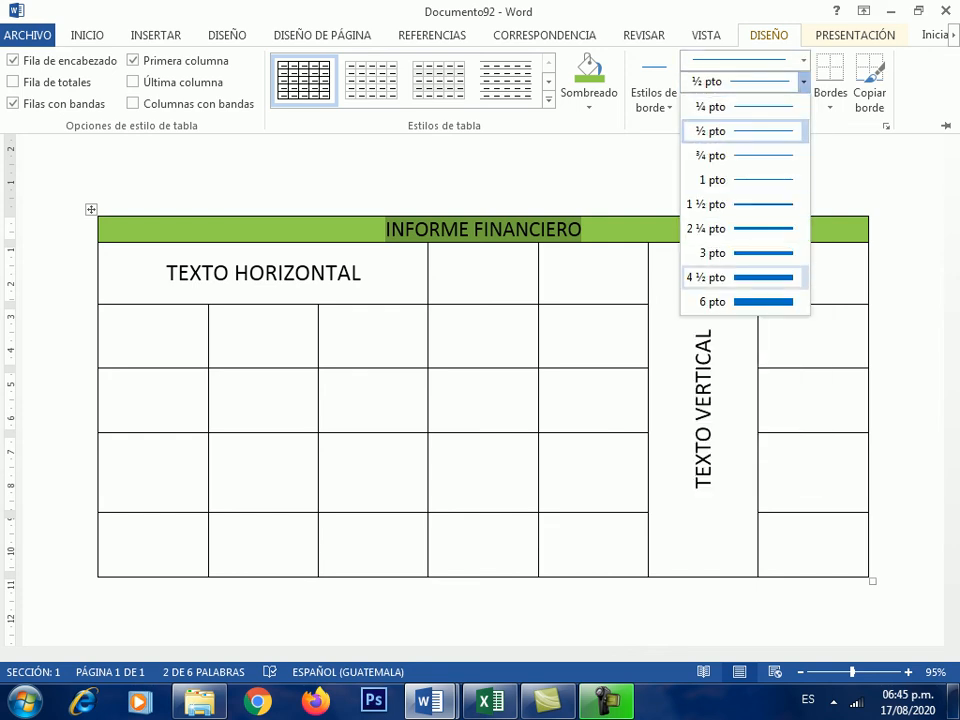
pyautogui.click(740, 277)
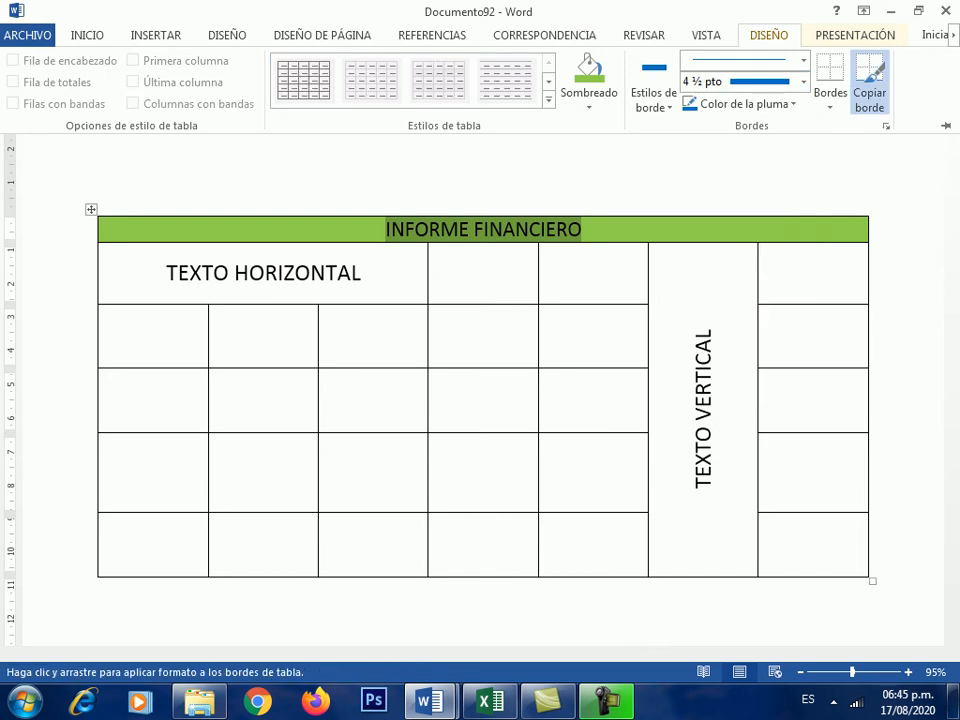
# - Paint thick blue borders along the table's left and top outer edges
pyautogui.click(98, 262)
pyautogui.click(98, 265)
pyautogui.moveTo(98, 265); pyautogui.dragTo(99, 575)
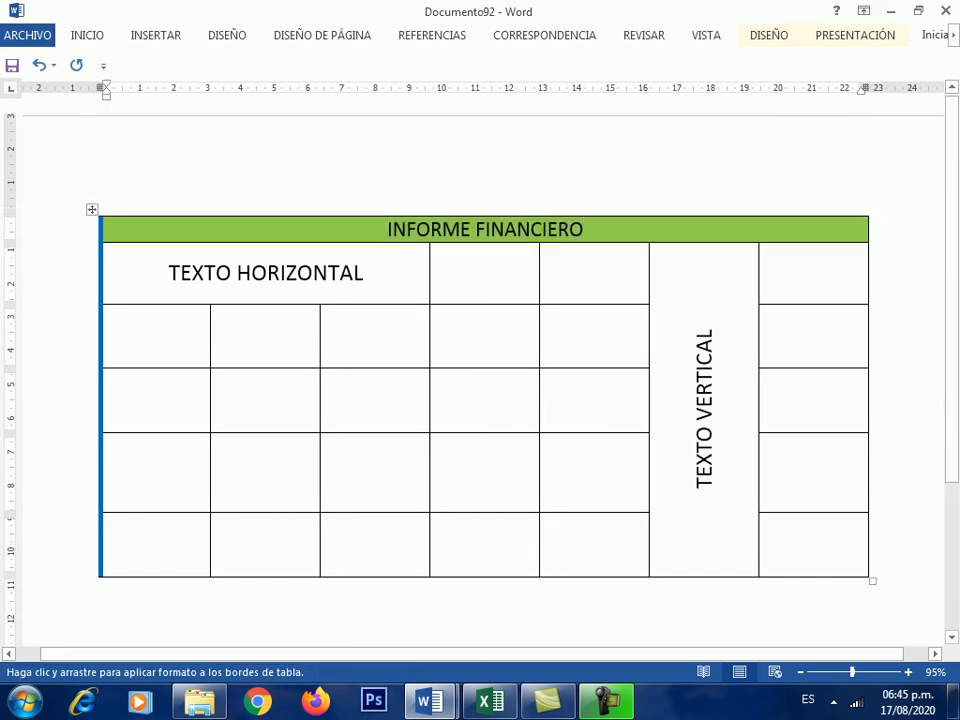
pyautogui.moveTo(118, 216); pyautogui.dragTo(866, 216)
# - Add the thick blue line beneath the green title row, then stop painting borders
pyautogui.moveTo(312, 246)
pyautogui.mouseDown()
pyautogui.moveTo(735, 219)
pyautogui.moveTo(870, 247)
pyautogui.mouseUp()
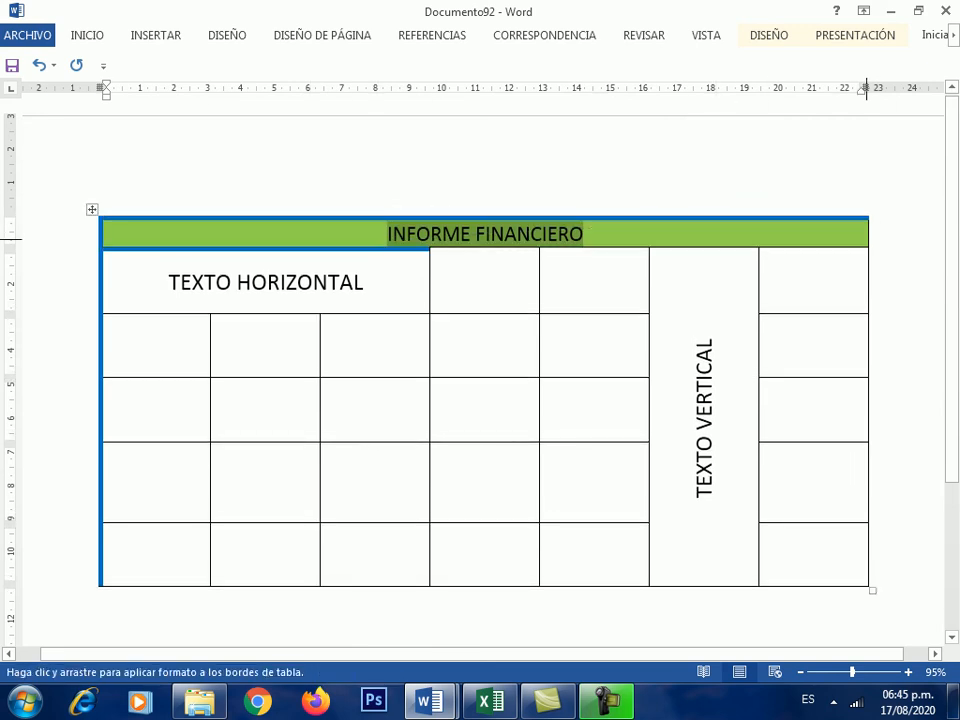
pyautogui.moveTo(473, 248)
pyautogui.mouseDown()
pyautogui.moveTo(866, 252)
pyautogui.moveTo(863, 583)
pyautogui.moveTo(72, 587)
pyautogui.mouseUp()
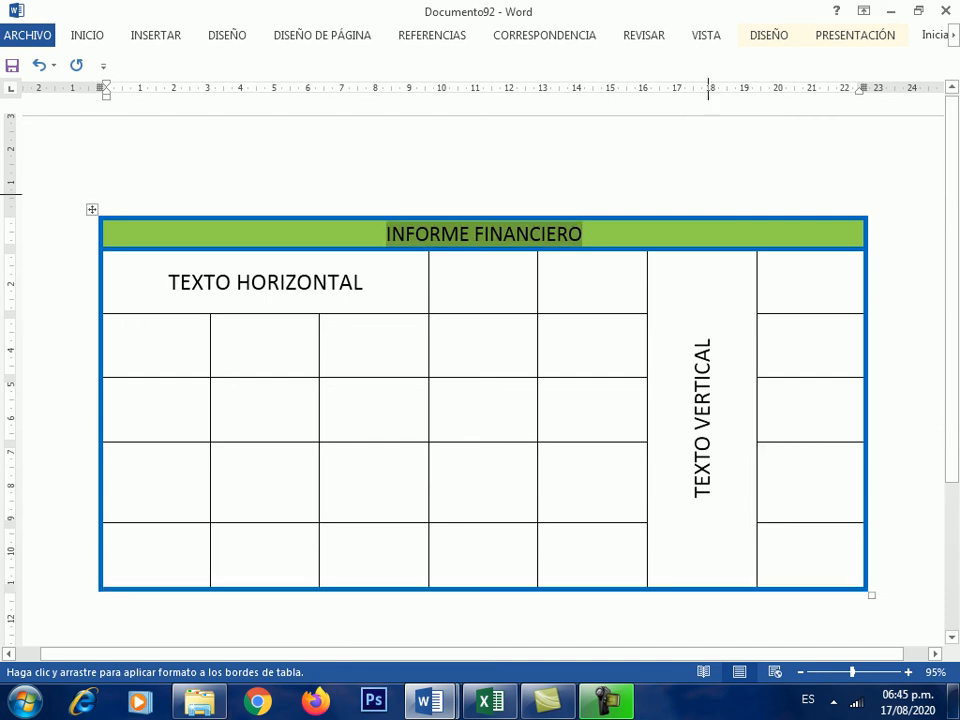
pyautogui.press('Escape')
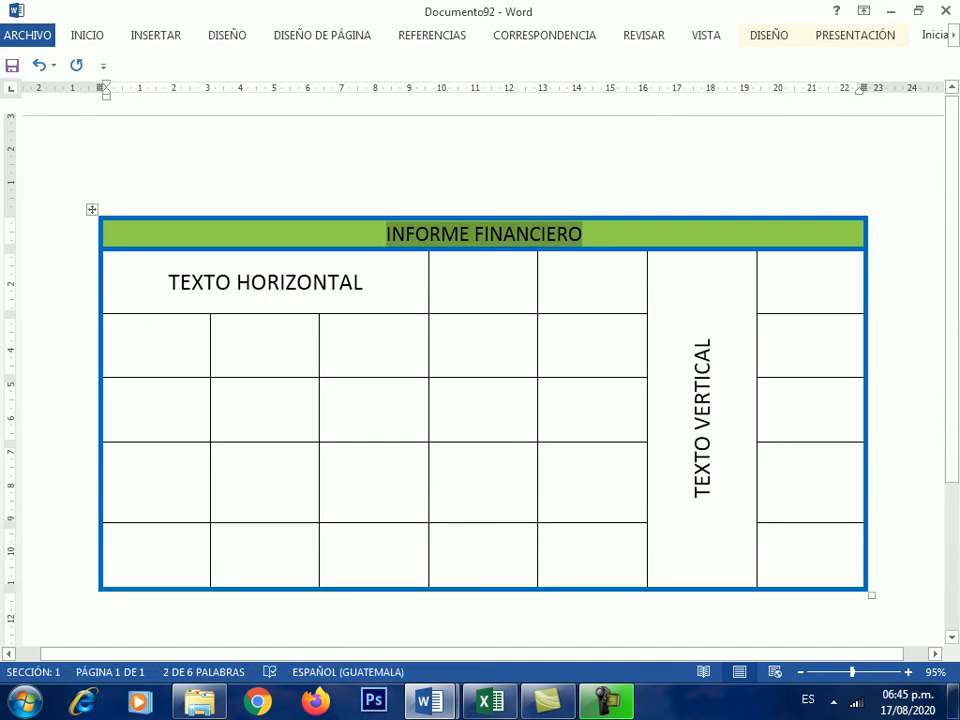
pyautogui.click(546, 262)
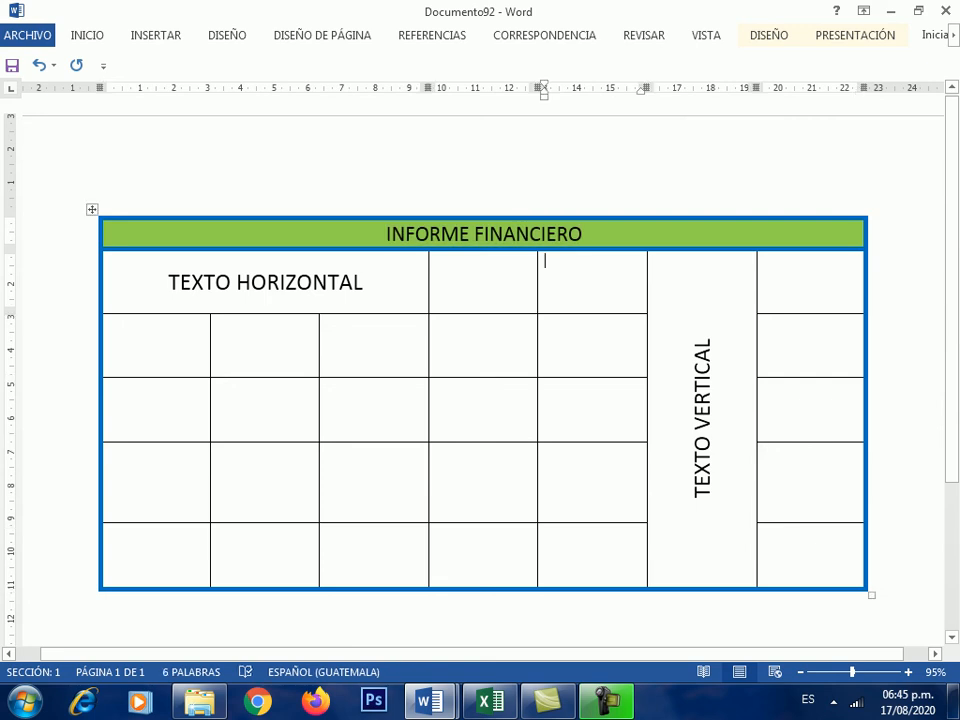